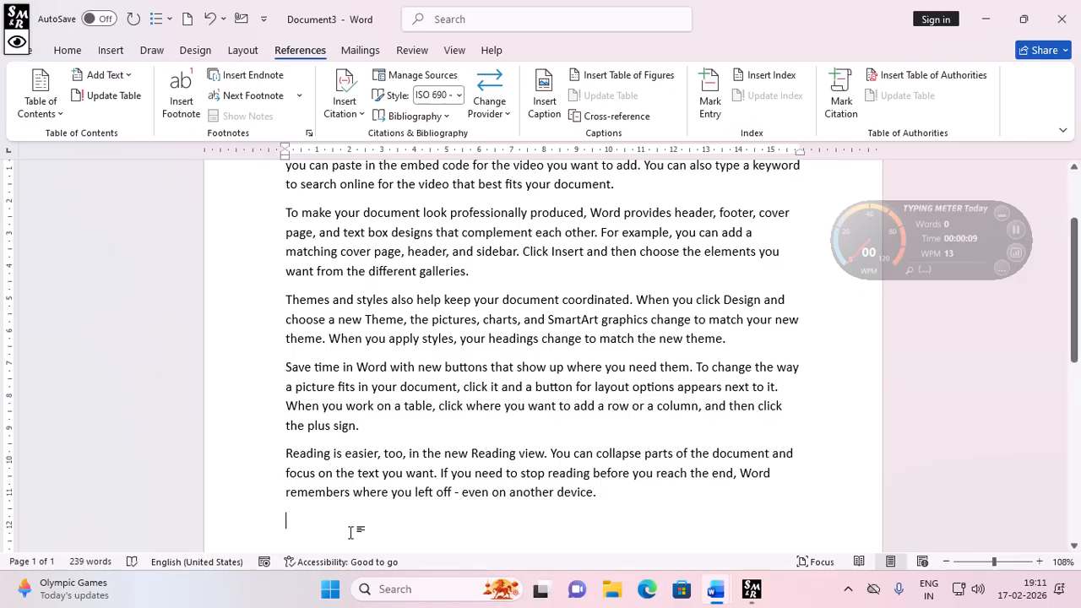
- Open the Windows Magnifier from the Start search and raise its zoom to 200%
click(334, 592)
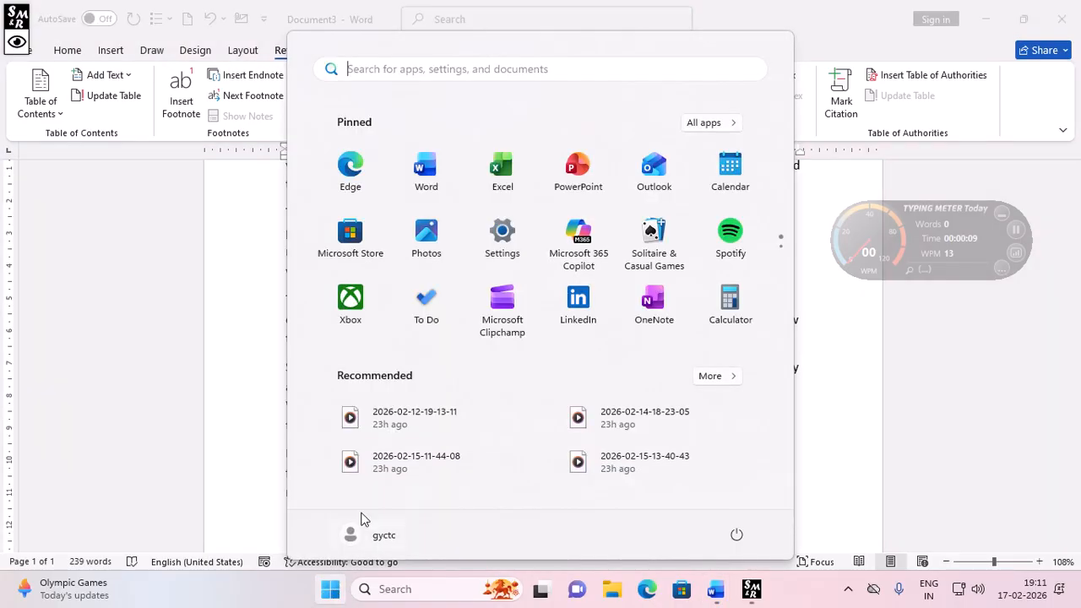
text(mag)
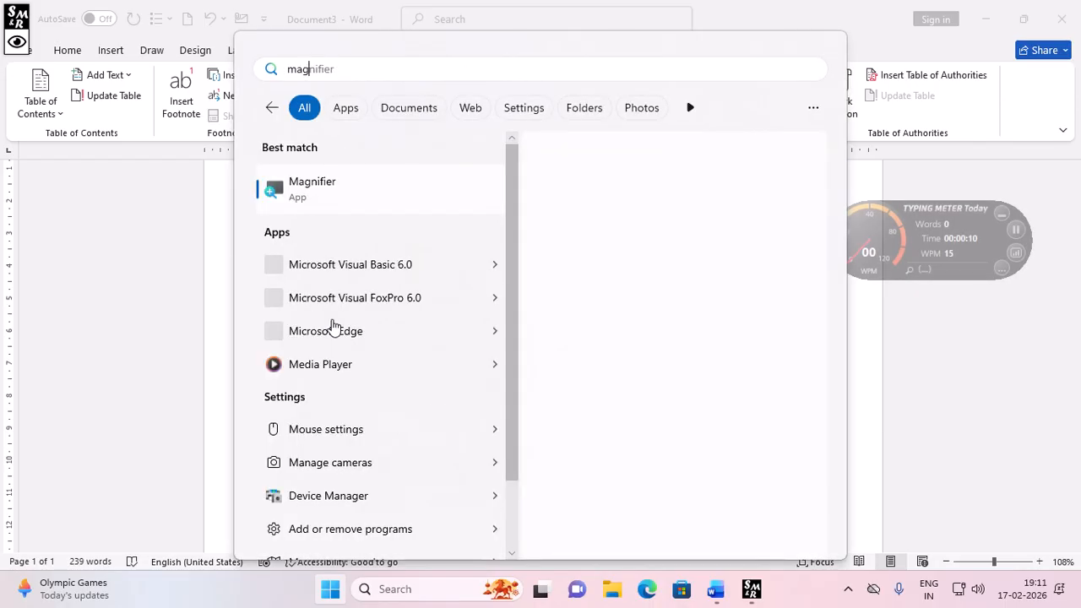
click(369, 198)
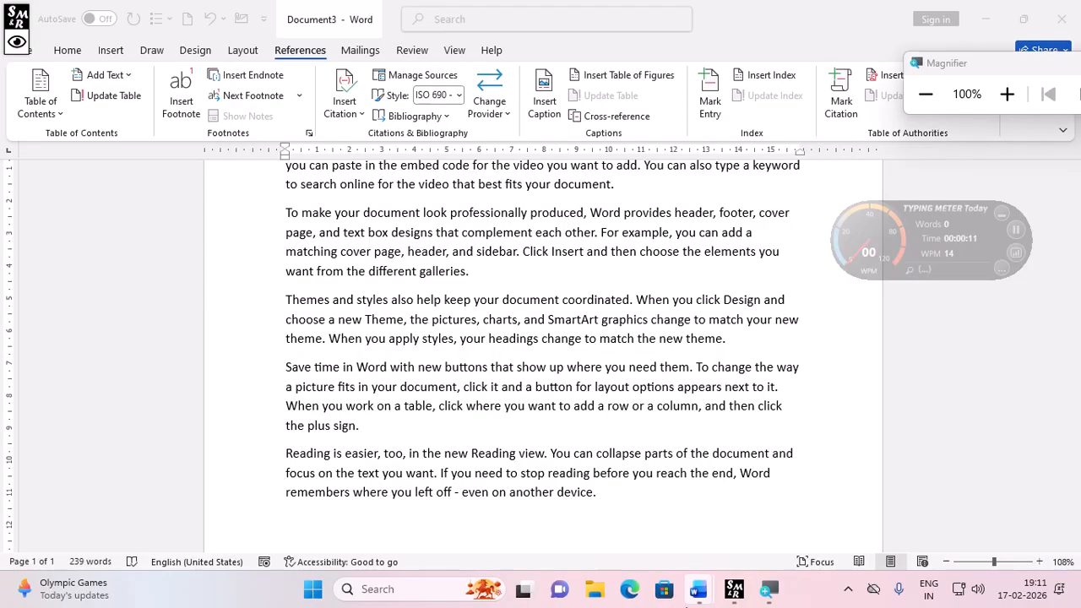
click(1007, 93)
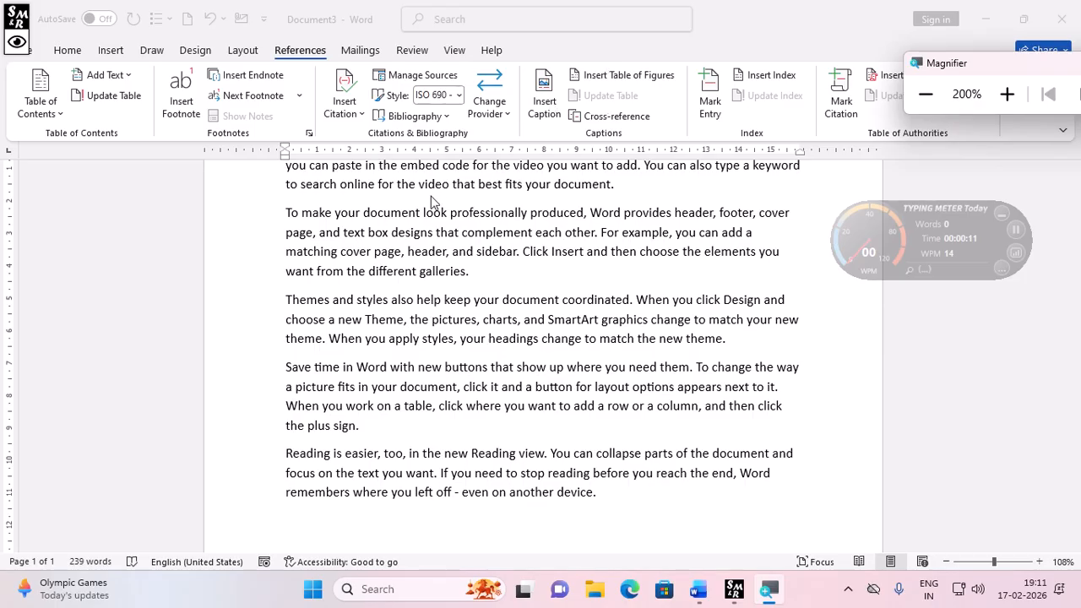
- Insert a footnote after the word "document" in the second paragraph with the text "hygfhyygf"
double_click(393, 218)
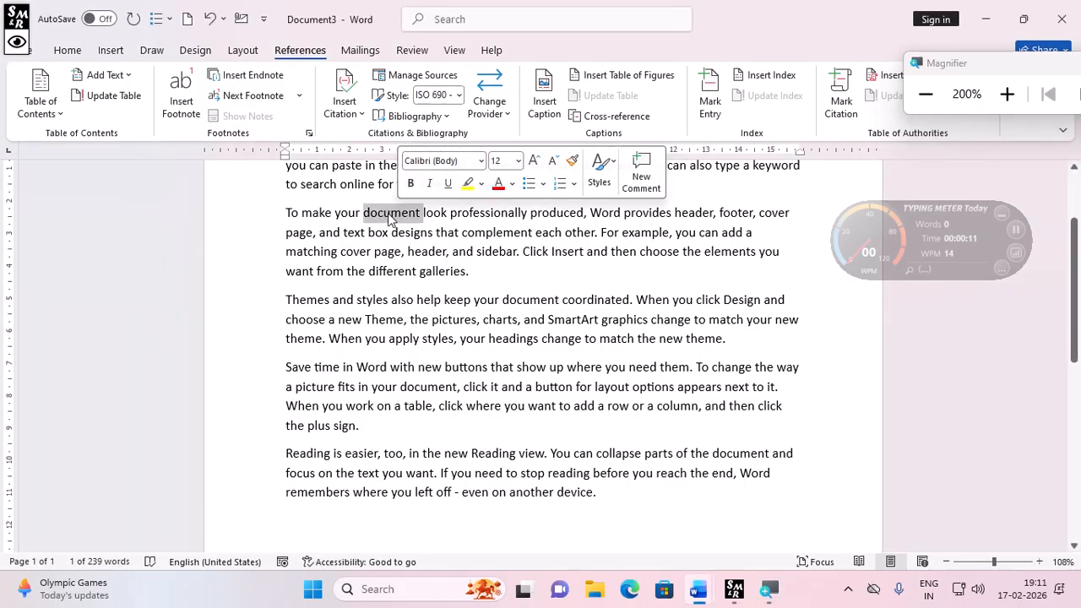
click(181, 102)
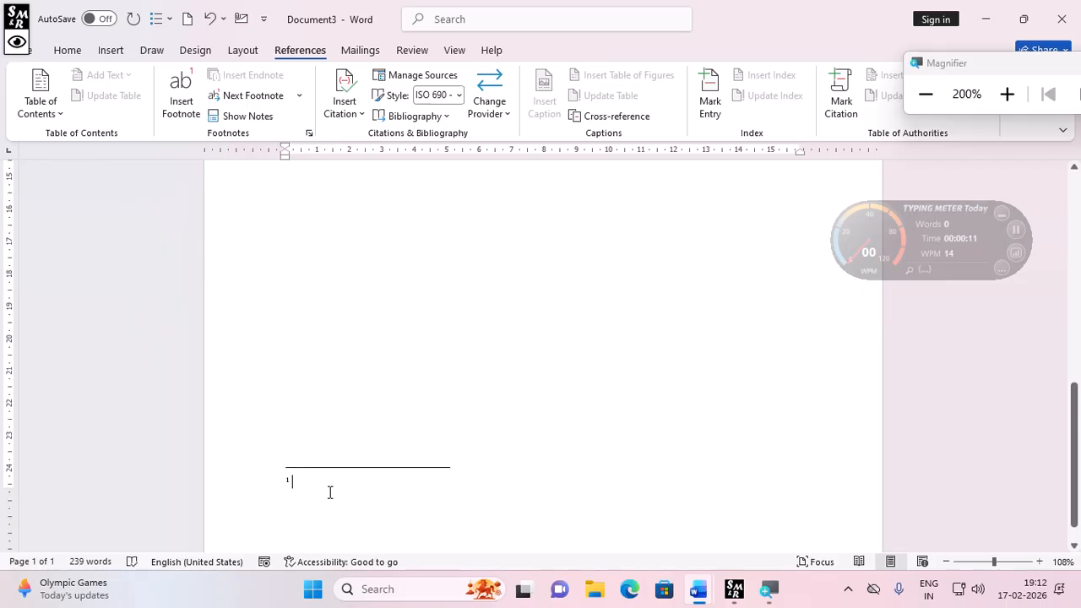
text(hygfhyygf)
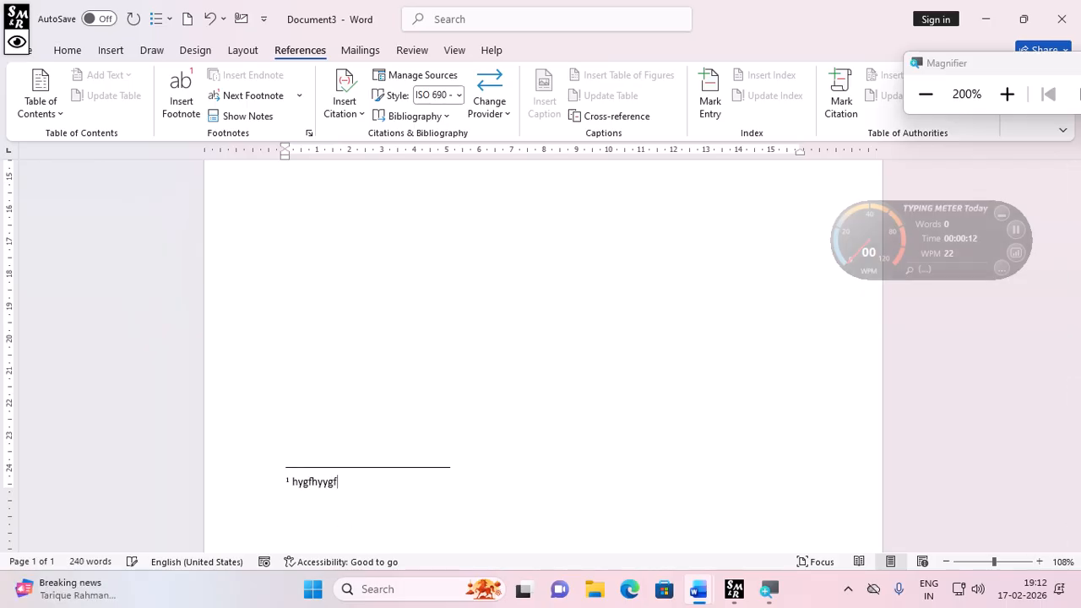
- Reduce the Magnifier zoom to 100%
scroll(295, 456, up, 5)
scroll(289, 440, up, 5)
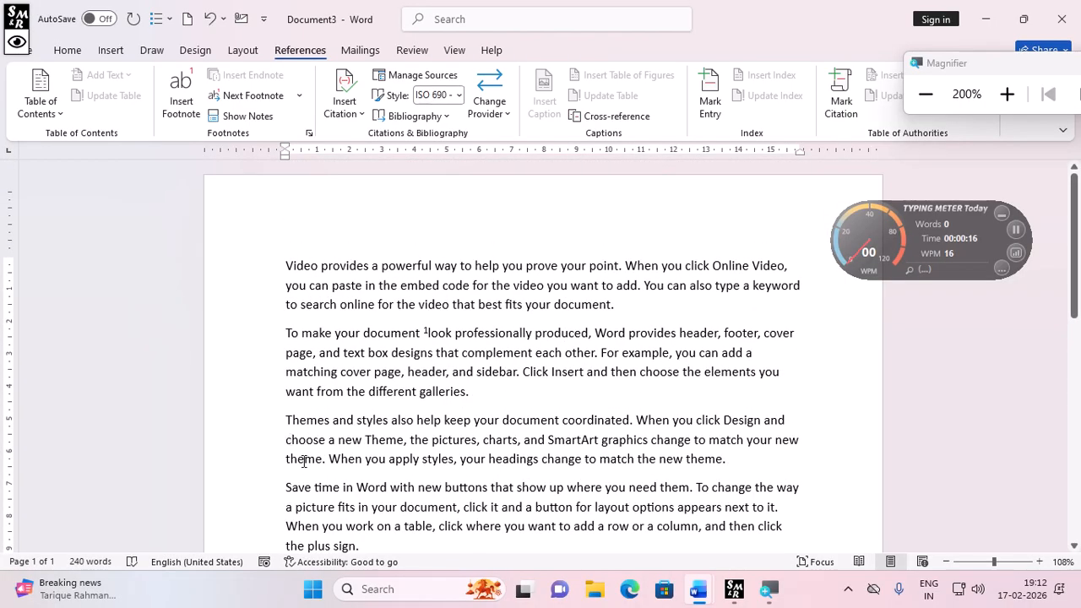
mouse_move(428, 334)
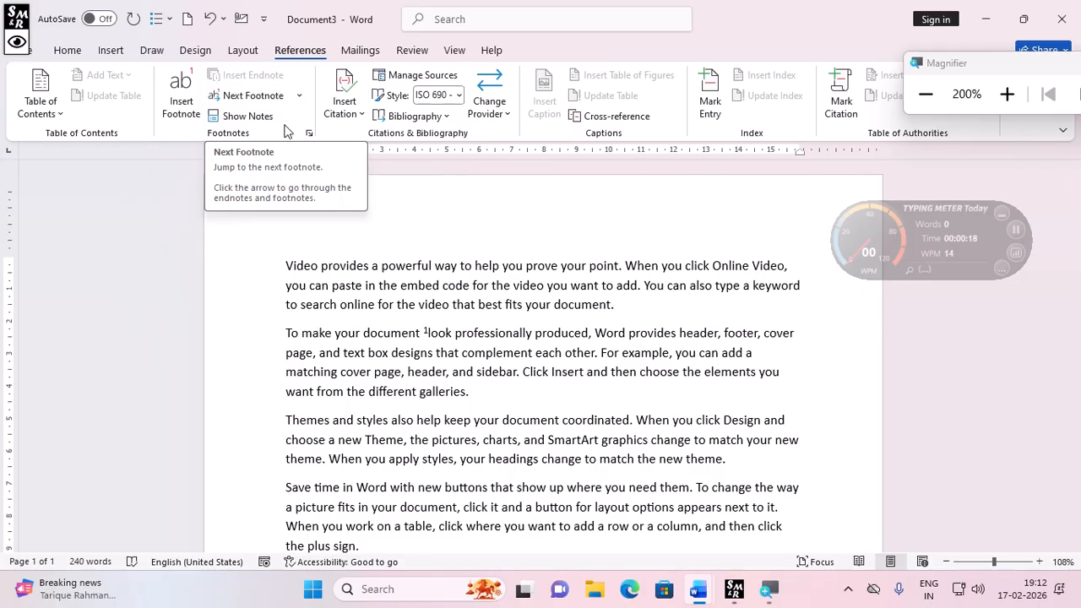
click(925, 94)
- Add a page break at the end of the text and generate sample paragraphs with =rand()
scroll(486, 444, down, 6)
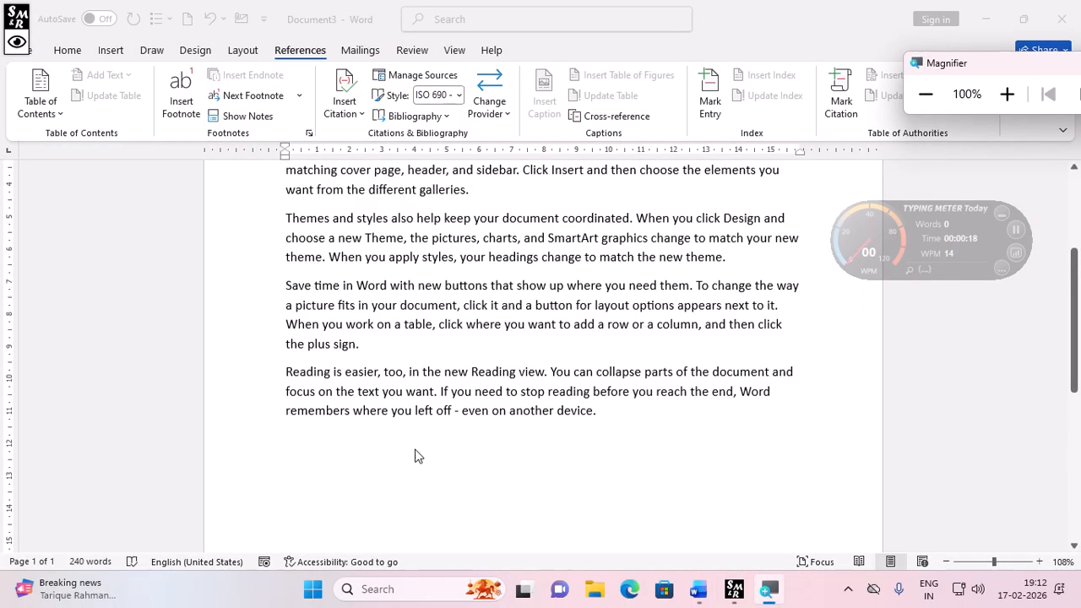
scroll(391, 456, down, 5)
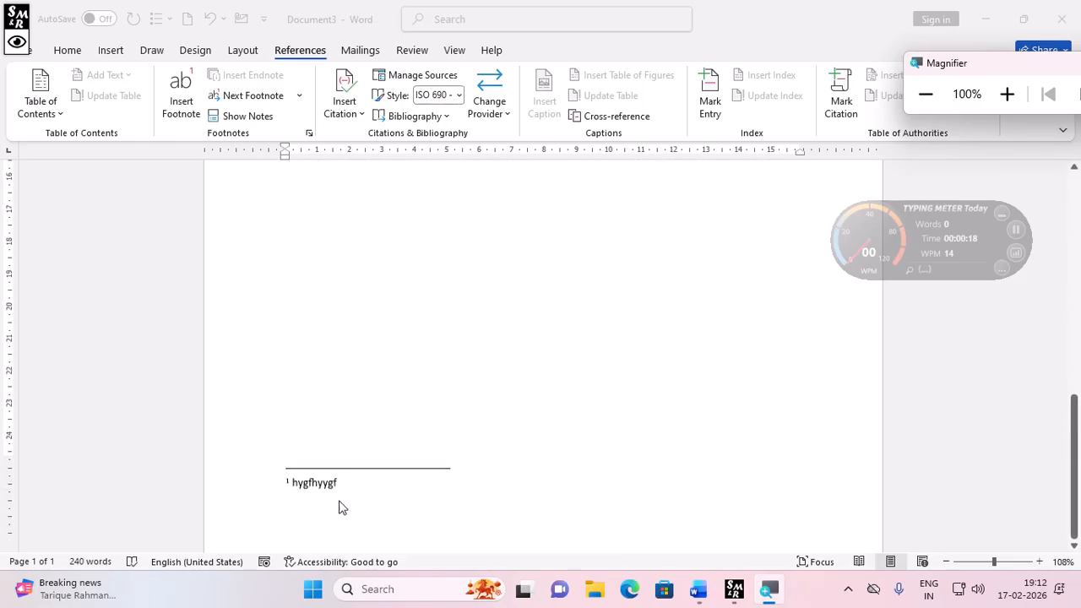
scroll(384, 362, up, 5)
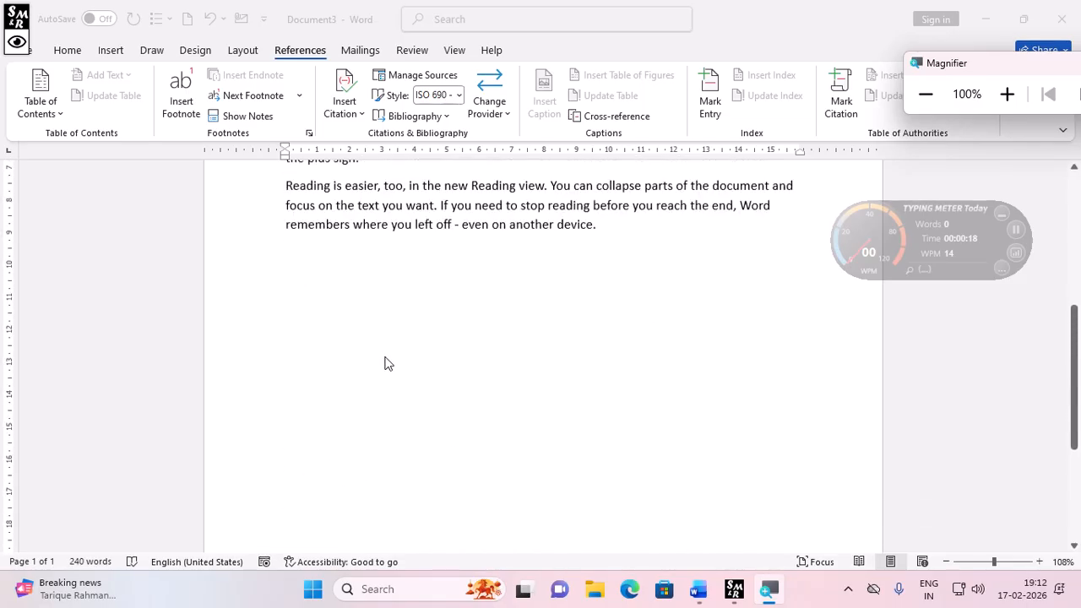
click(308, 395)
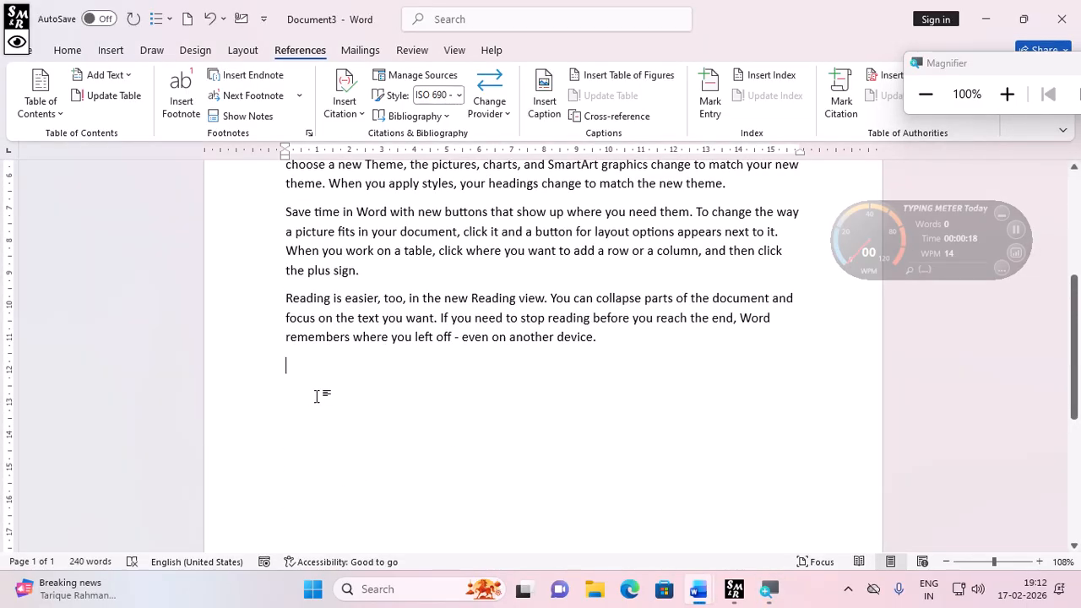
key(ctrl+Return)
text(=)
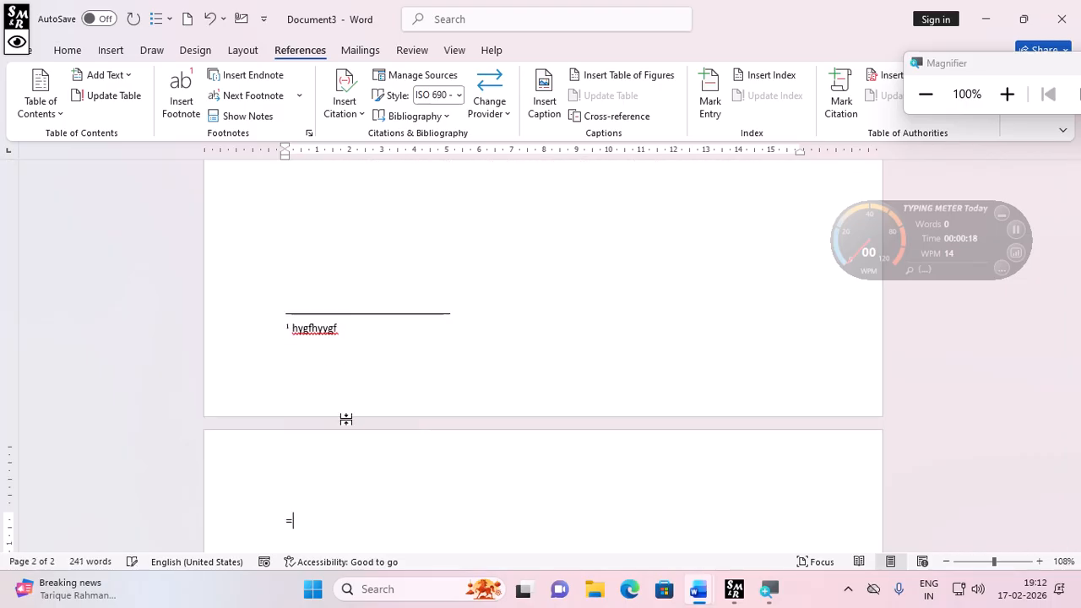
text(rand())
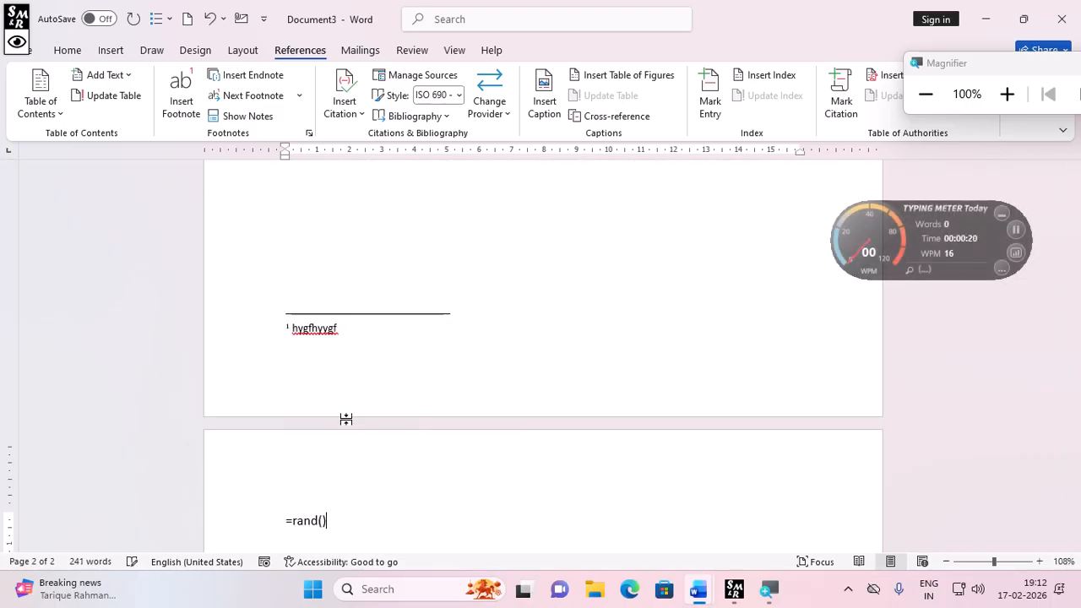
key(Return)
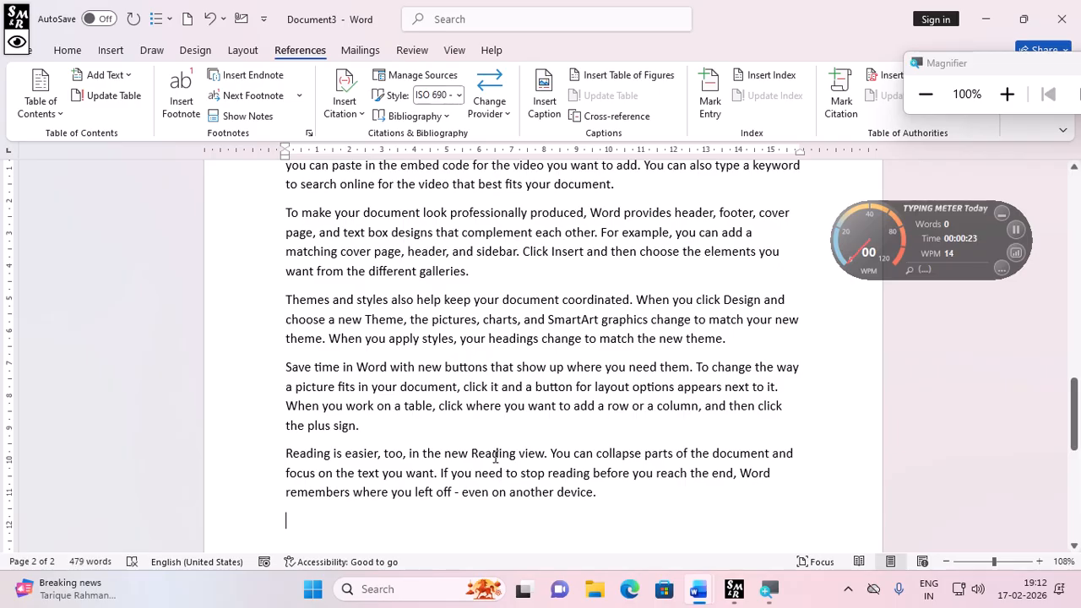
- Insert a footnote after the word "Reading" in the last paragraph with the text "wtgrt"
double_click(496, 453)
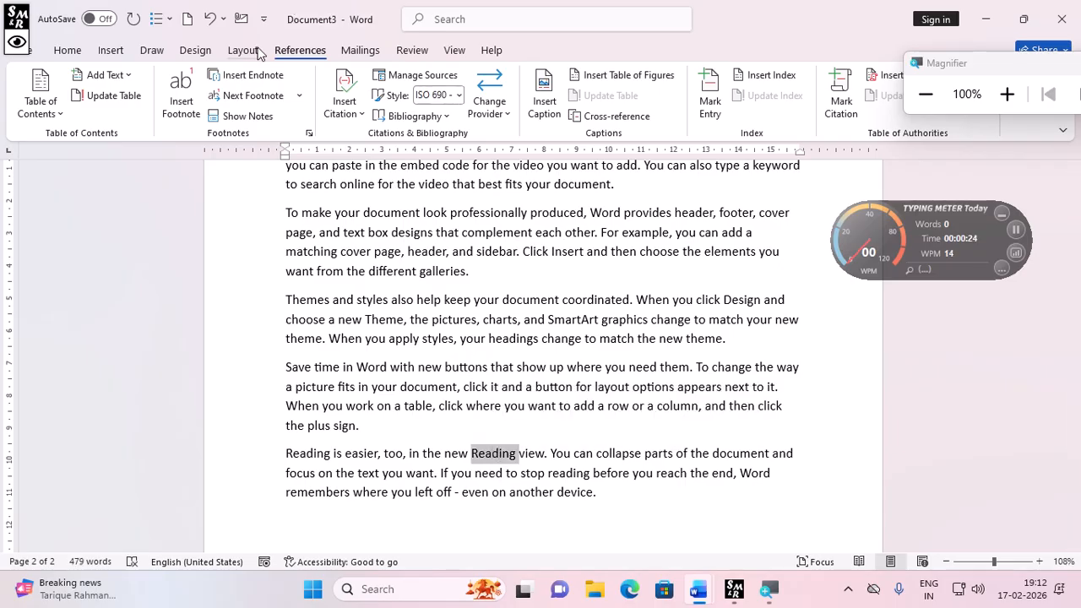
click(192, 107)
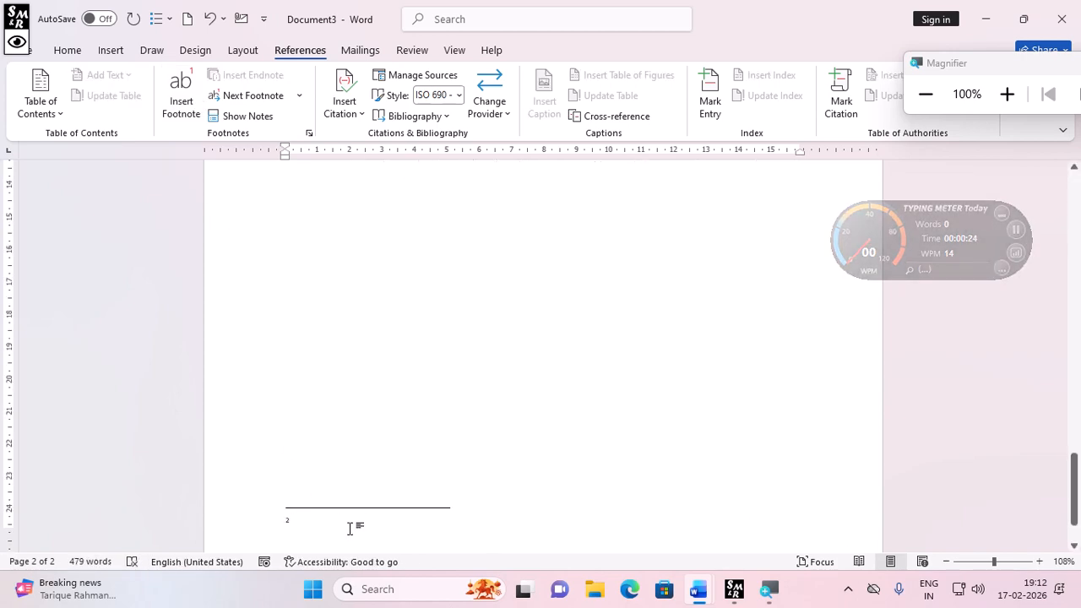
text(wdgrt)
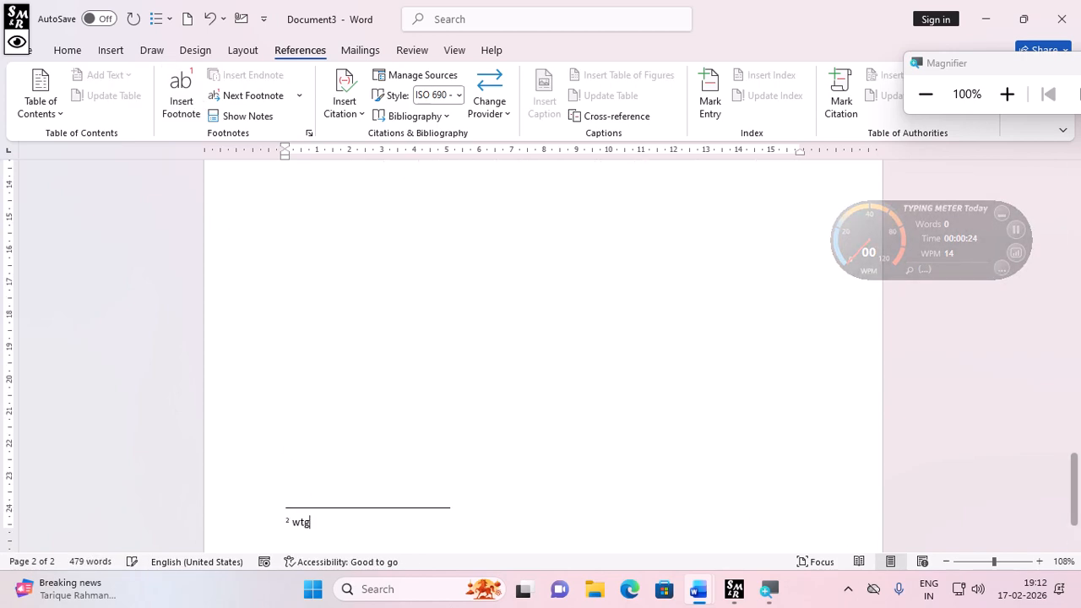
- Insert an endnote after the word "Word" in the "Save time in Word" paragraph on the first page
scroll(357, 405, up, 3)
scroll(357, 405, up, 4)
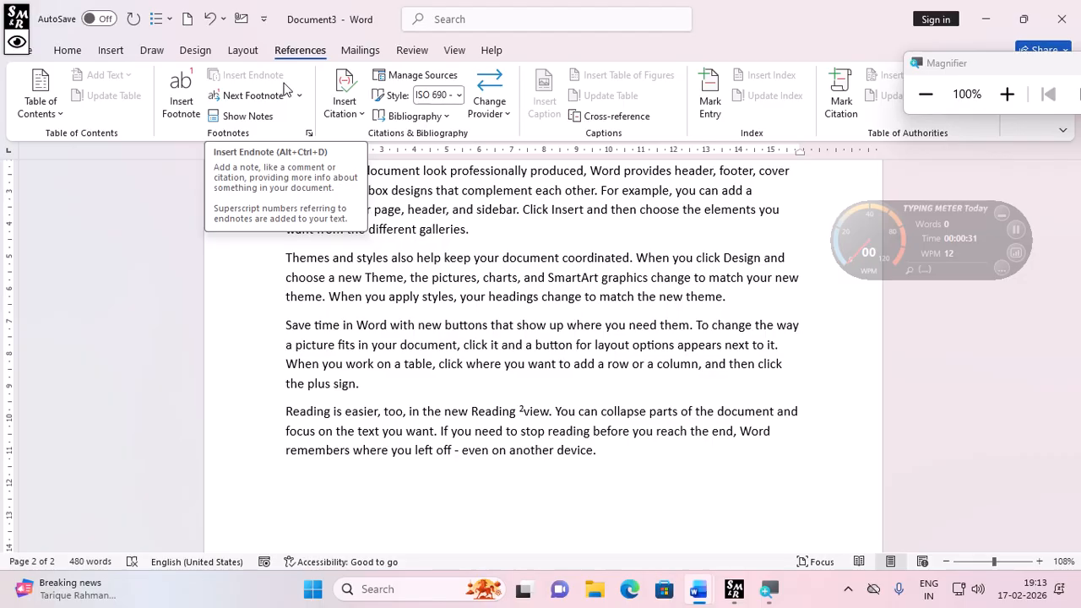
scroll(500, 380, up, 6)
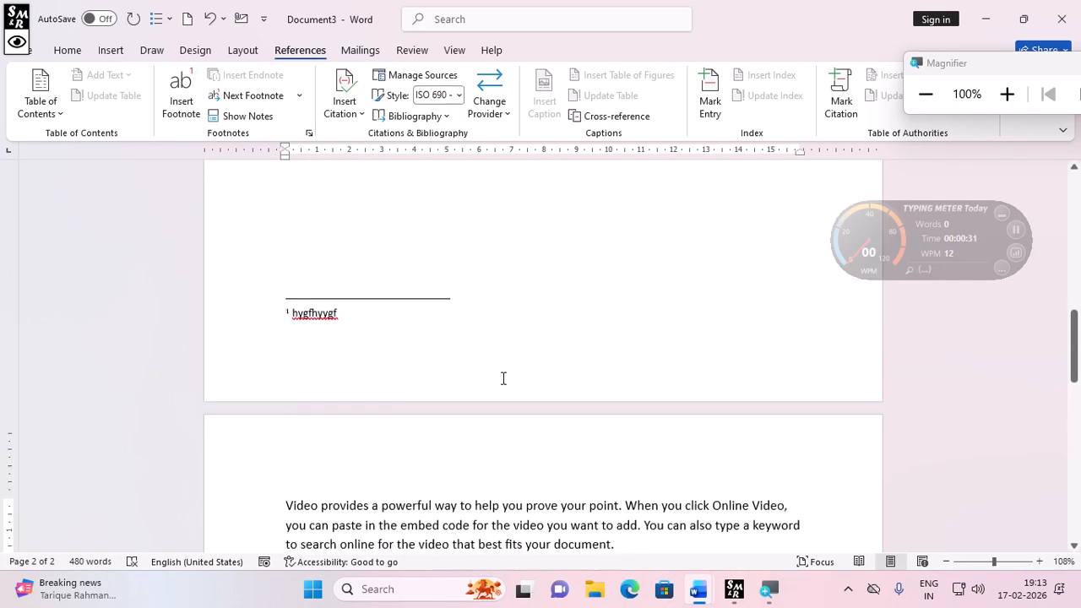
scroll(503, 378, up, 5)
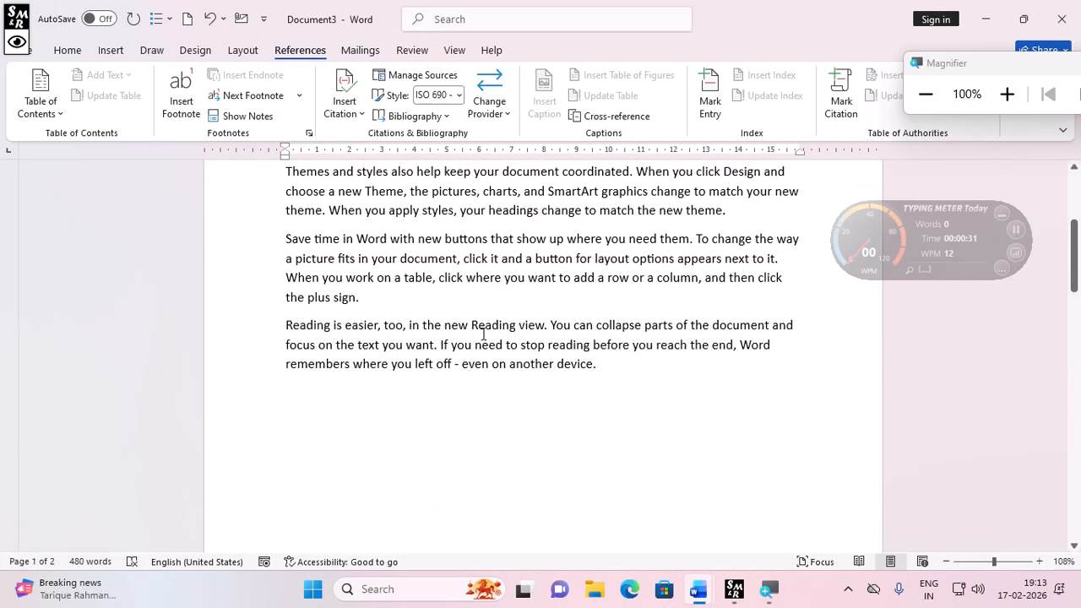
double_click(373, 239)
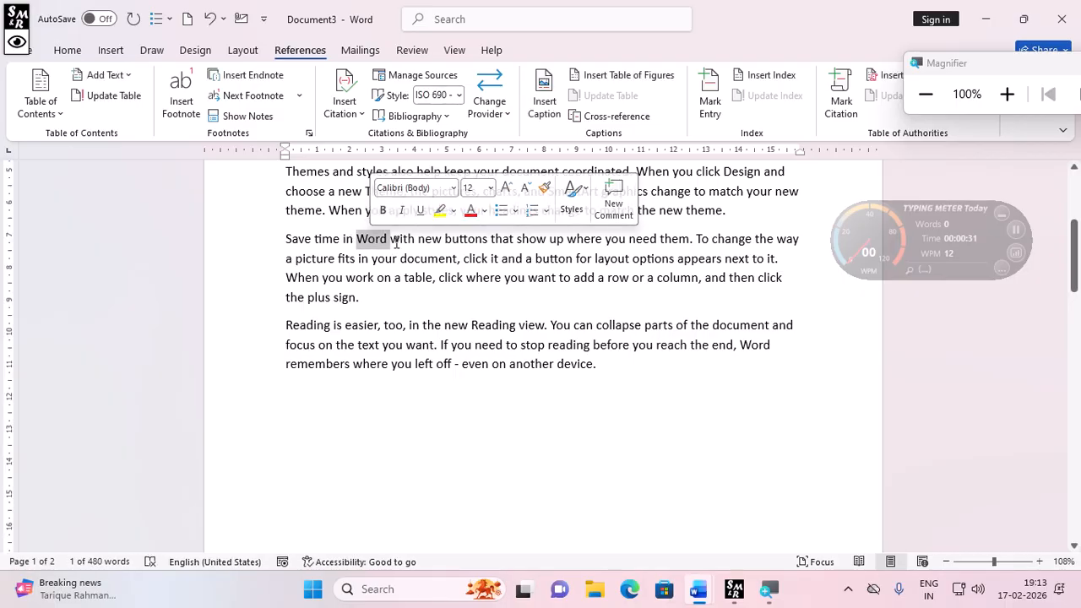
click(261, 78)
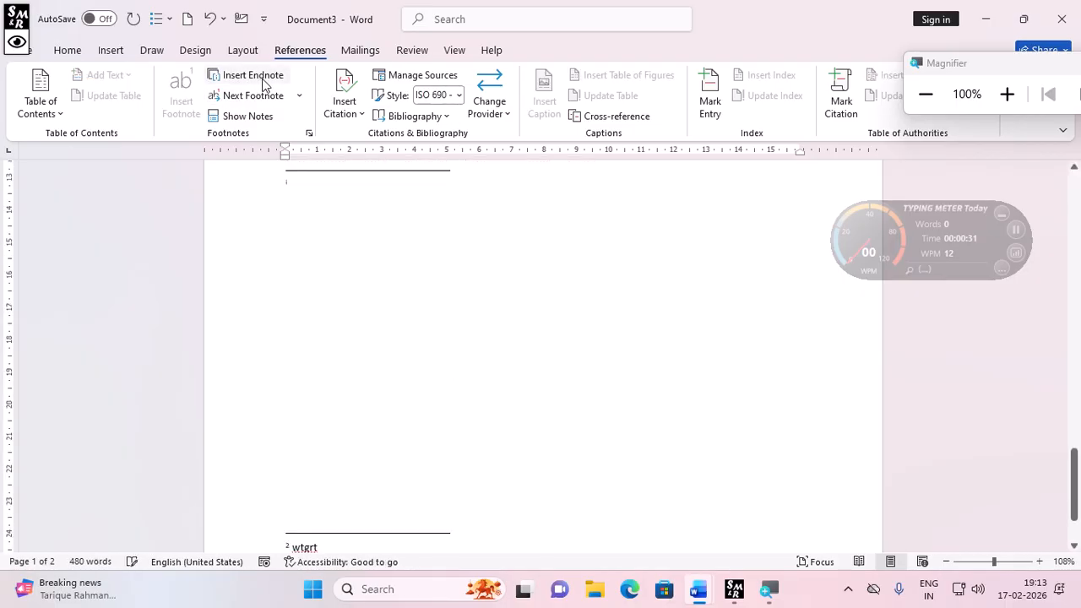
- Raise the Magnifier zoom to 200% and enter "geag" as the endnote text
scroll(367, 422, up, 3)
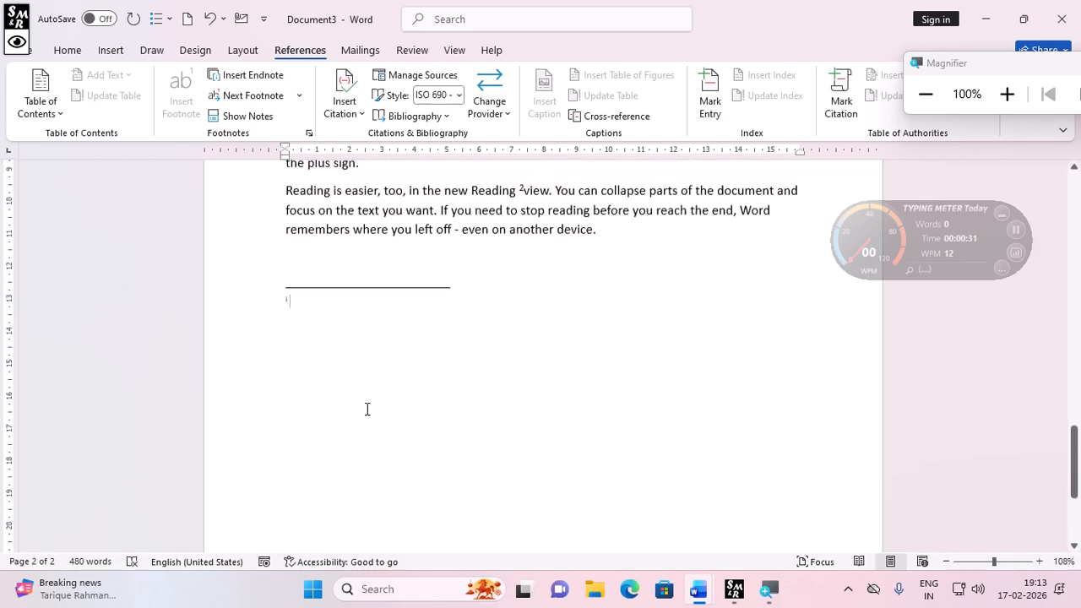
scroll(366, 409, up, 10)
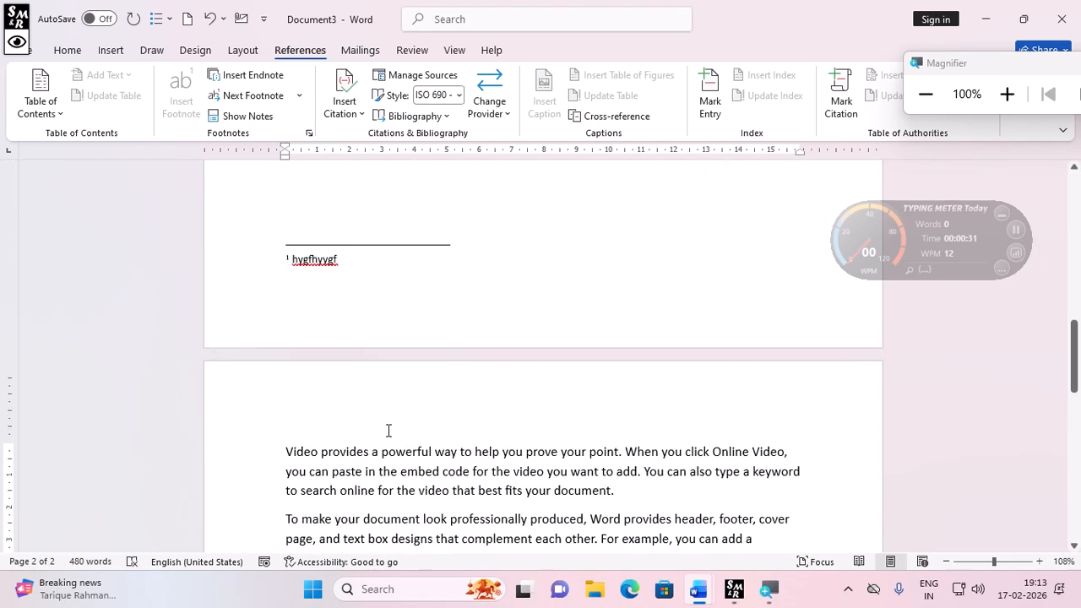
scroll(405, 355, down, 10)
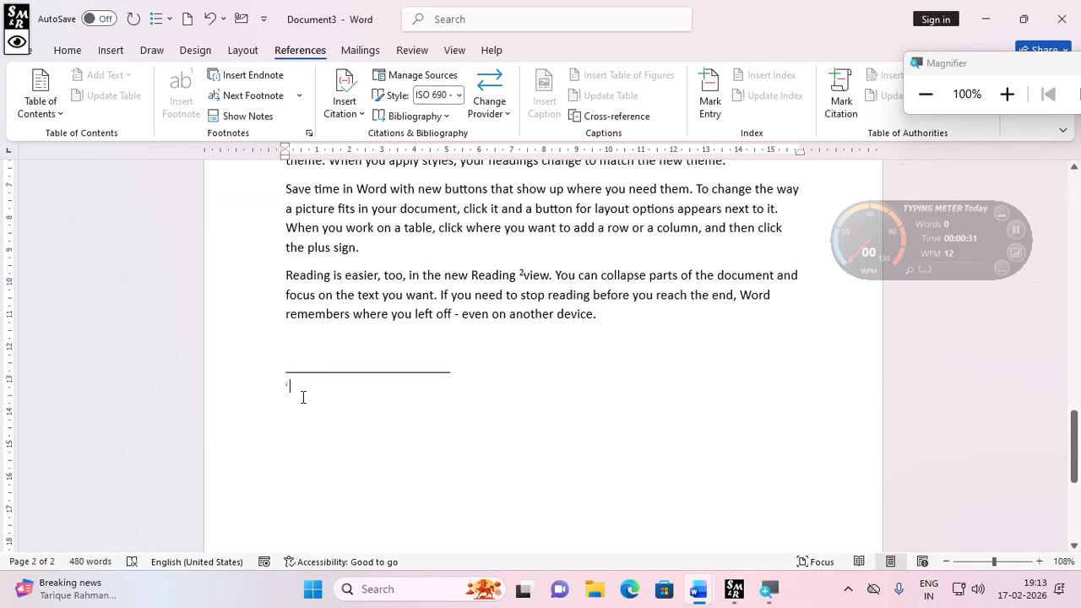
click(999, 102)
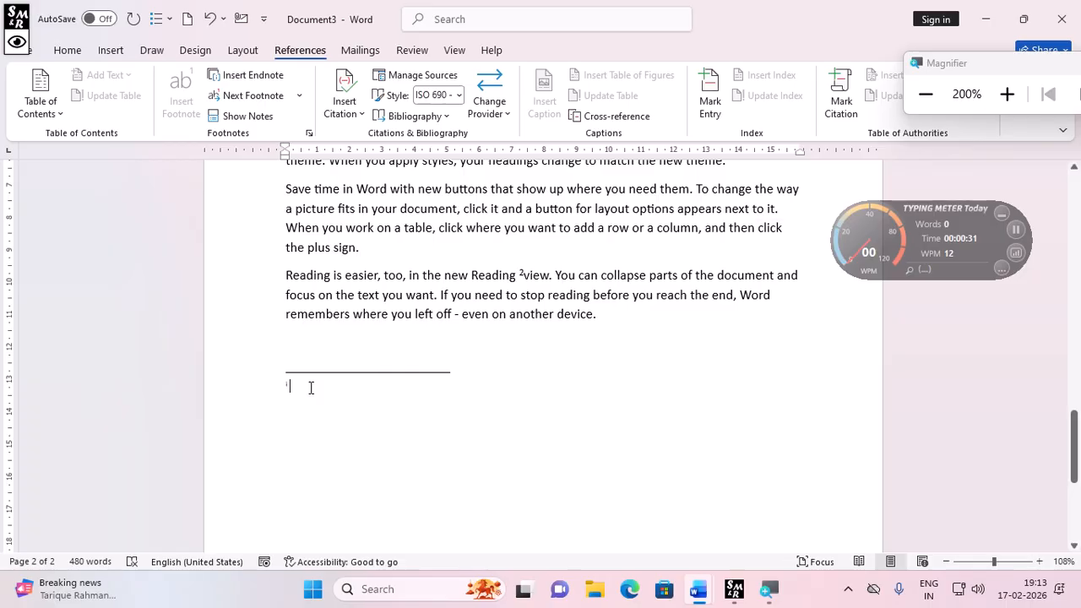
text(geag)
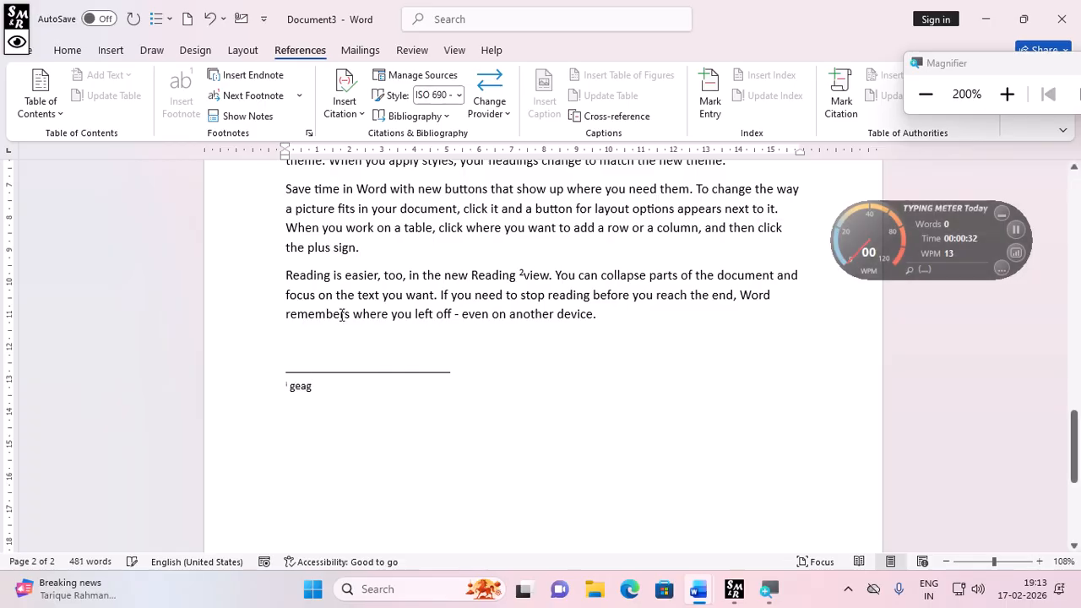
- Jump to the next footnote in the document
scroll(405, 275, up, 10)
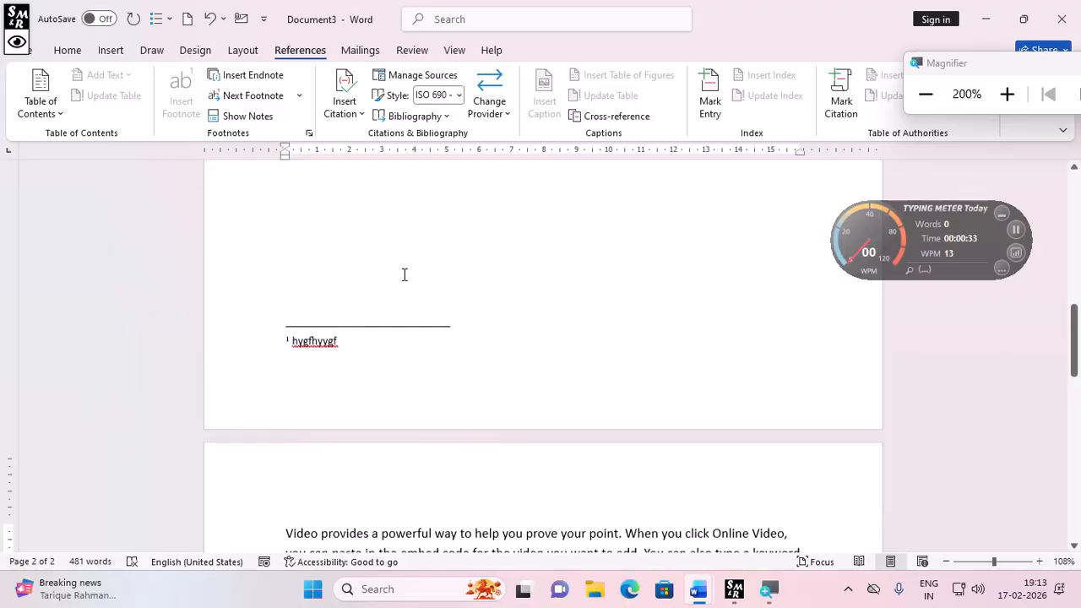
scroll(404, 275, up, 3)
scroll(404, 274, up, 5)
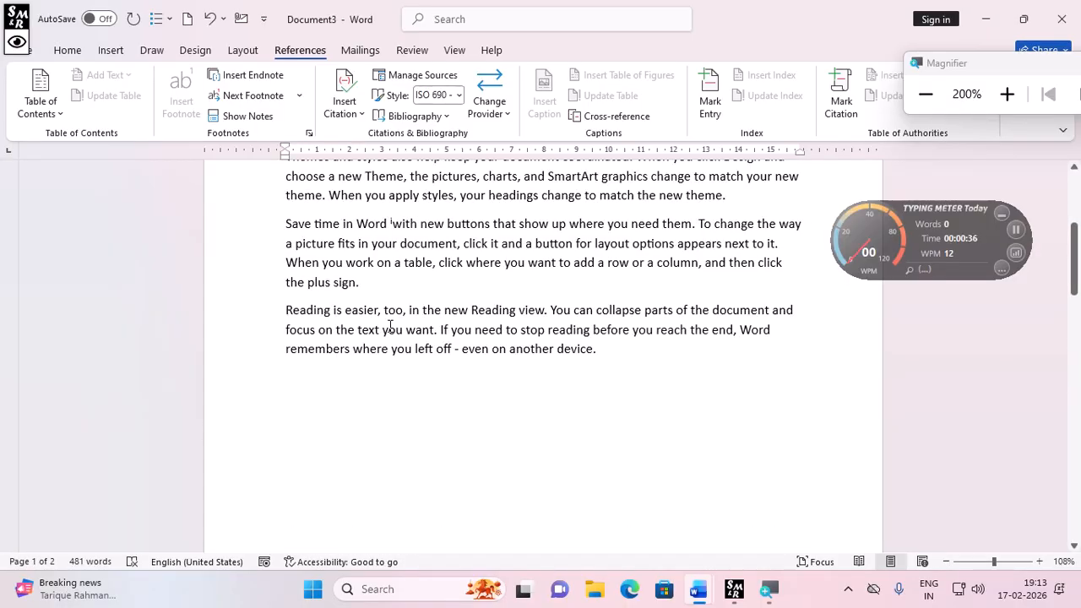
scroll(397, 355, up, 1)
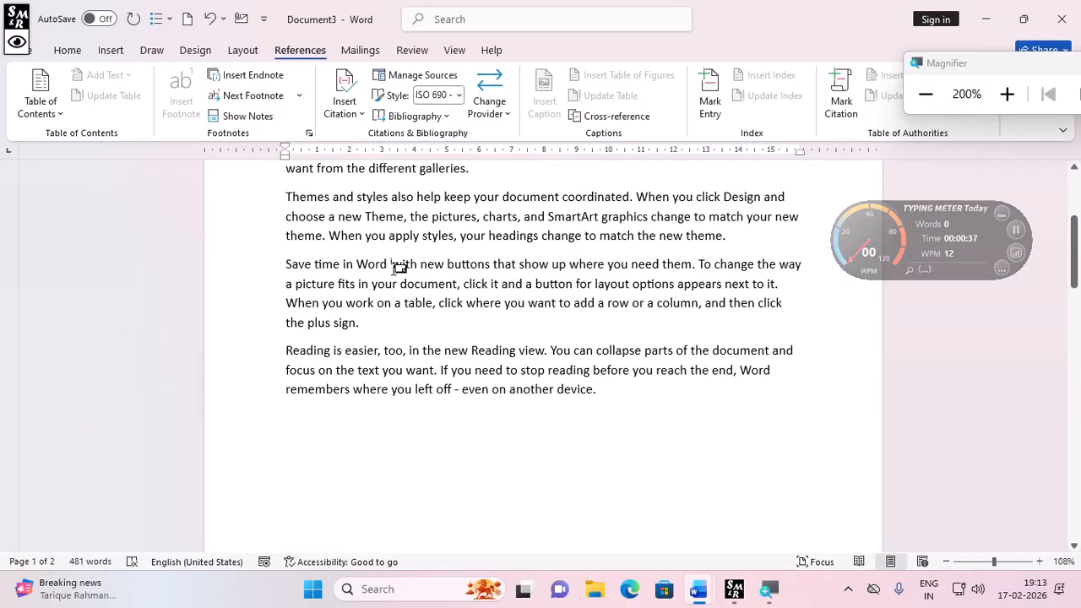
mouse_move(399, 268)
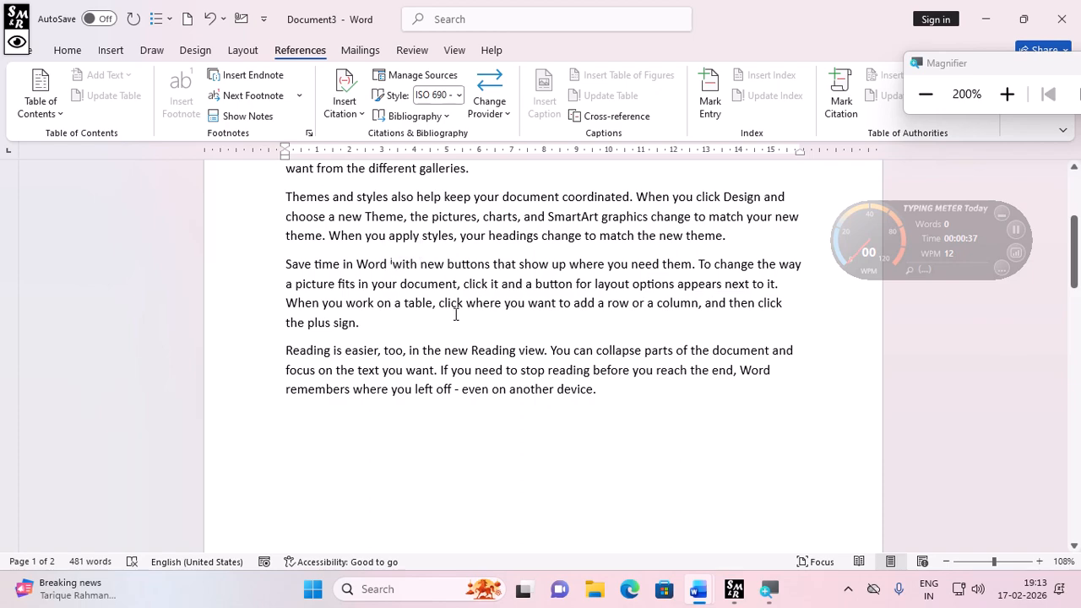
scroll(453, 312, up, 1)
scroll(455, 315, down, 4)
scroll(455, 314, down, 3)
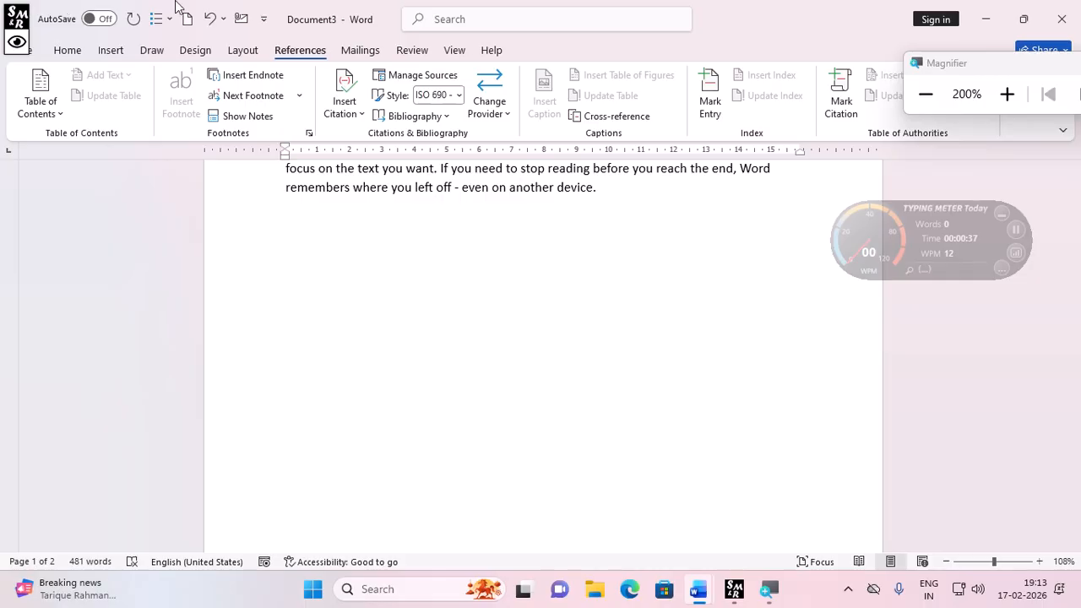
click(249, 96)
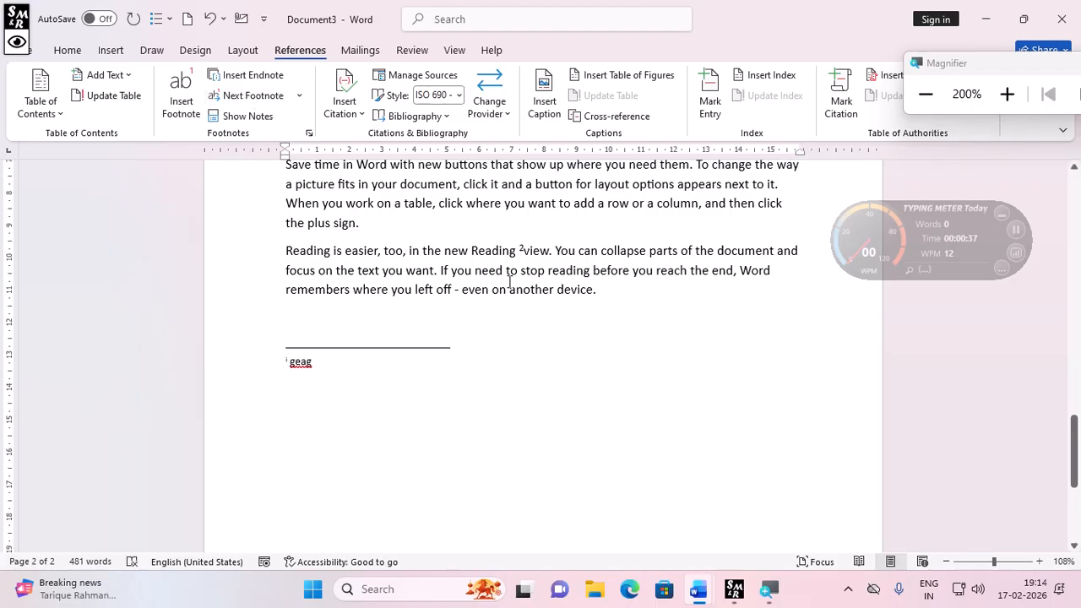
- Jump to the previous footnote in the document
click(298, 97)
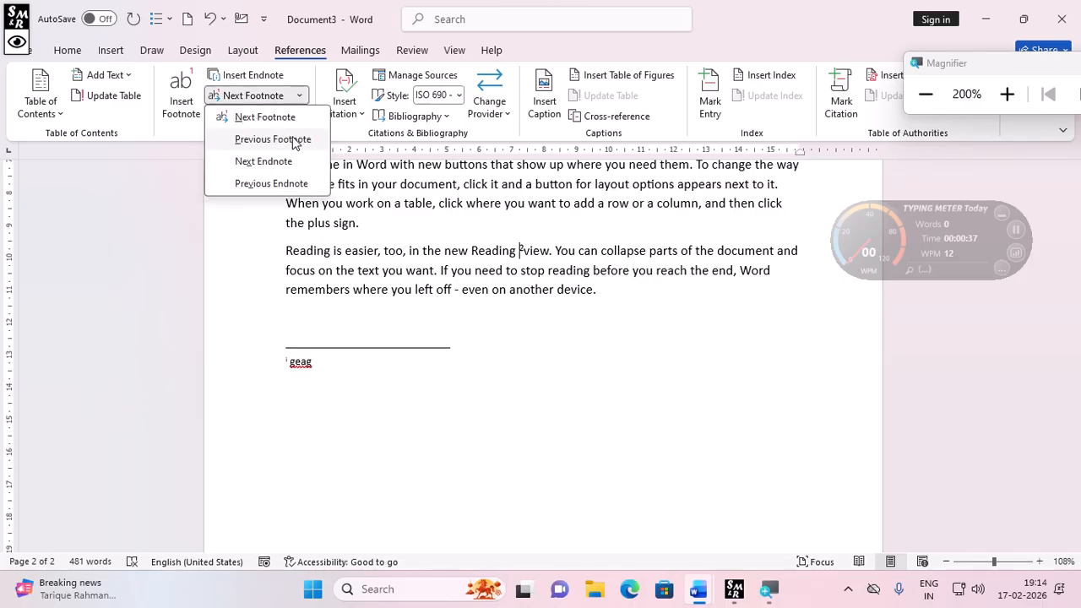
click(293, 139)
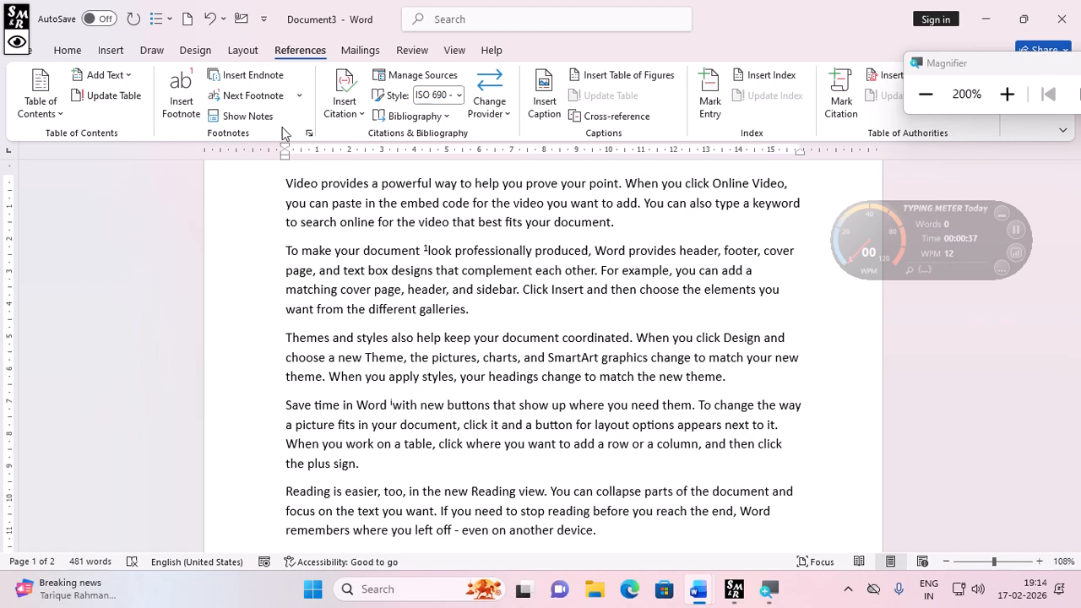
- Jump to the next endnote, repeating the jump once more
click(299, 96)
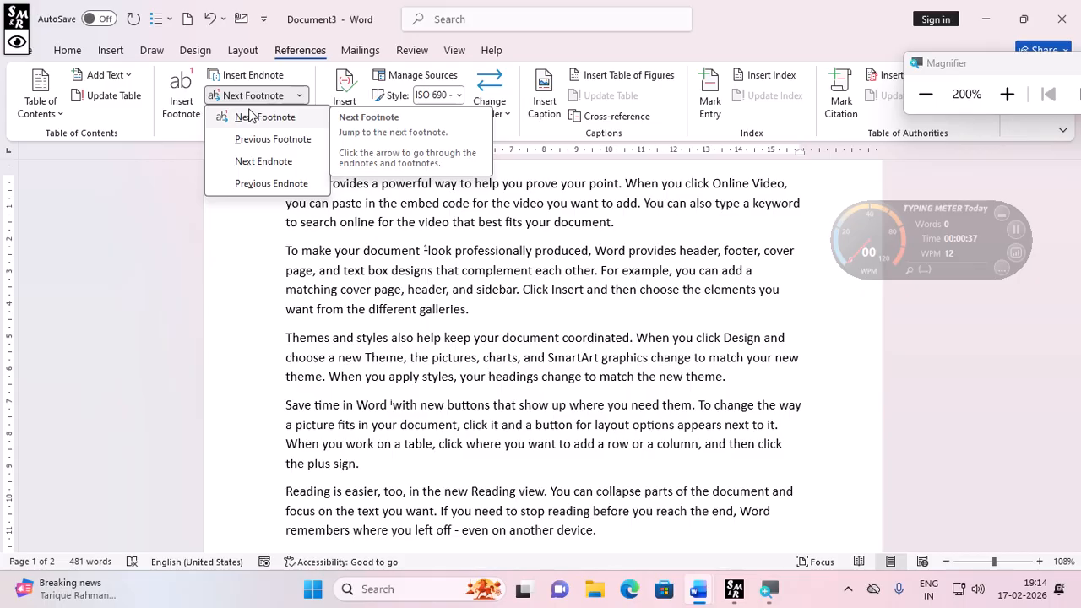
click(263, 162)
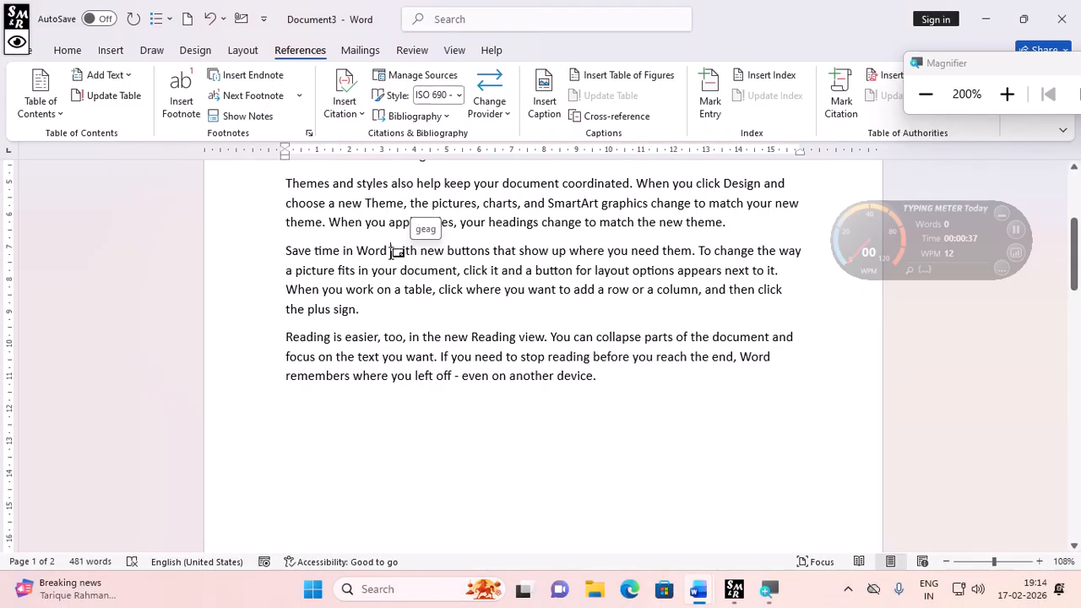
click(299, 95)
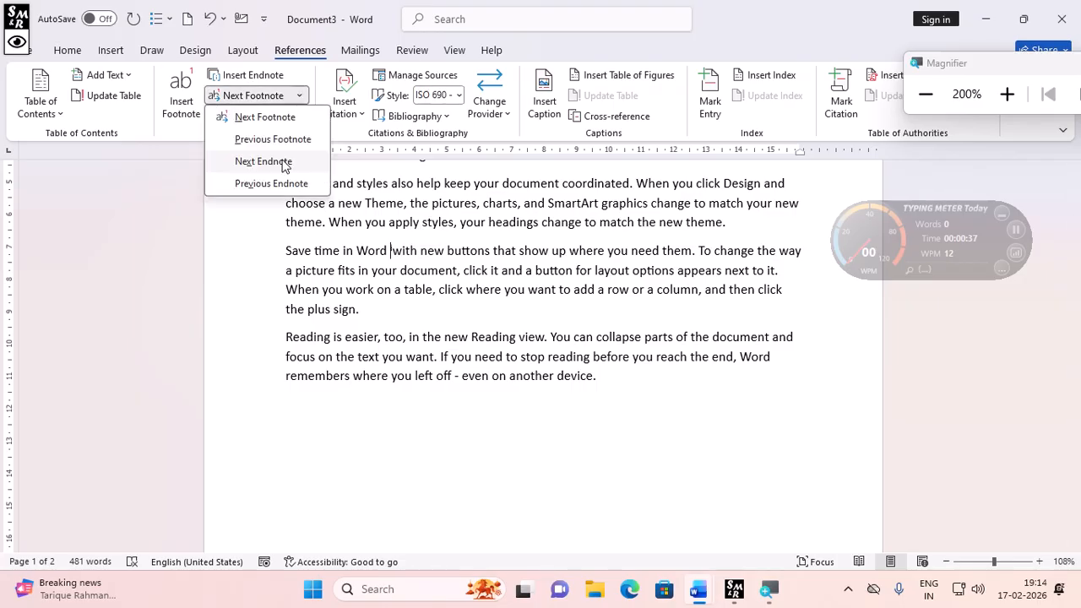
click(262, 161)
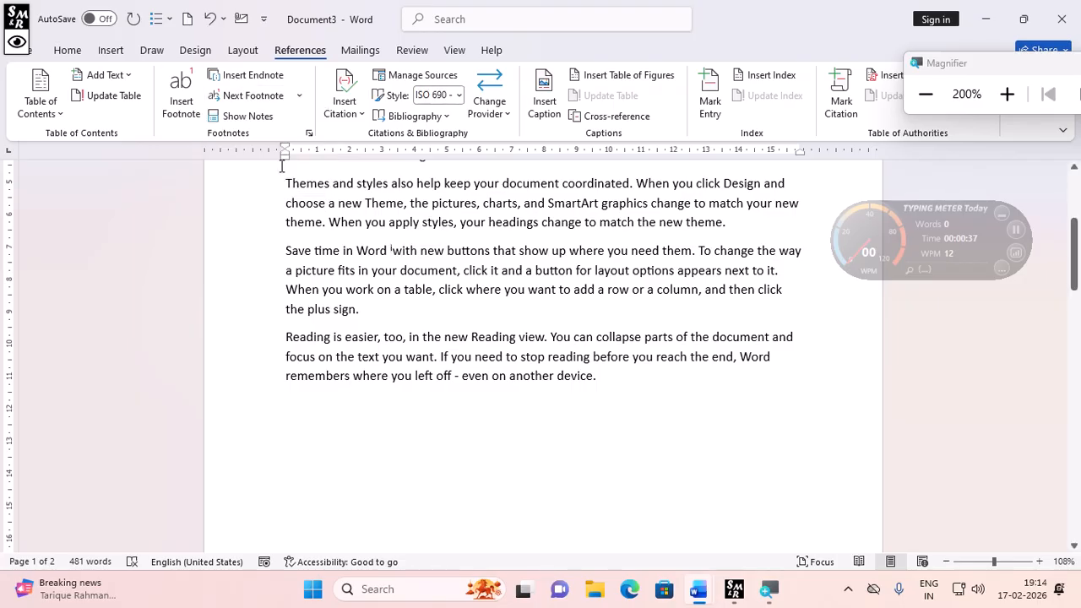
scroll(420, 279, down, 2)
scroll(420, 280, up, 2)
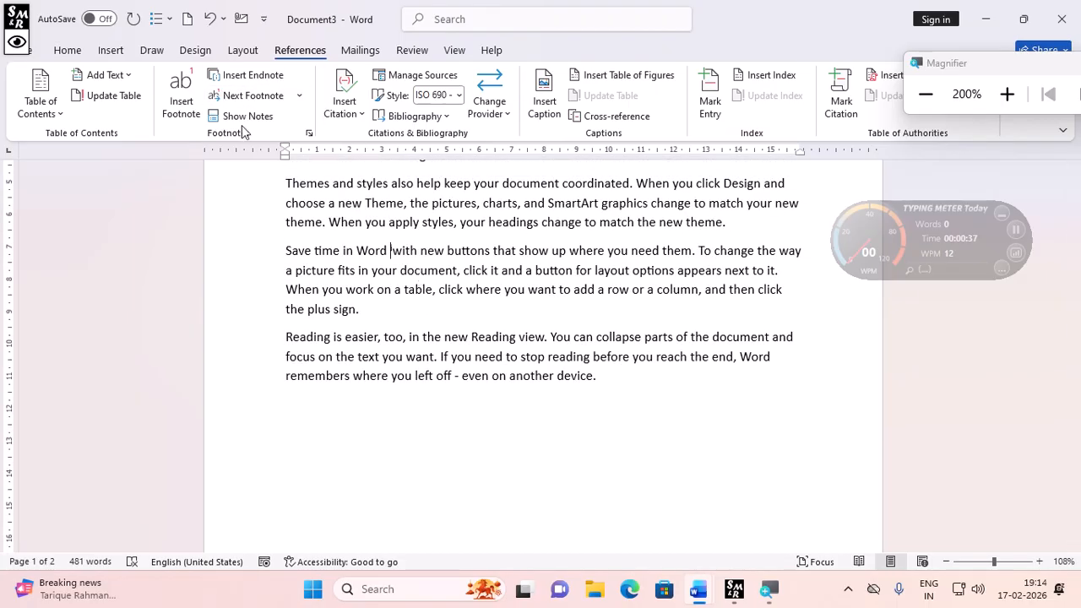
- Show the notes choosing the footnote area, then toggle Show Notes again to return to the text
click(241, 114)
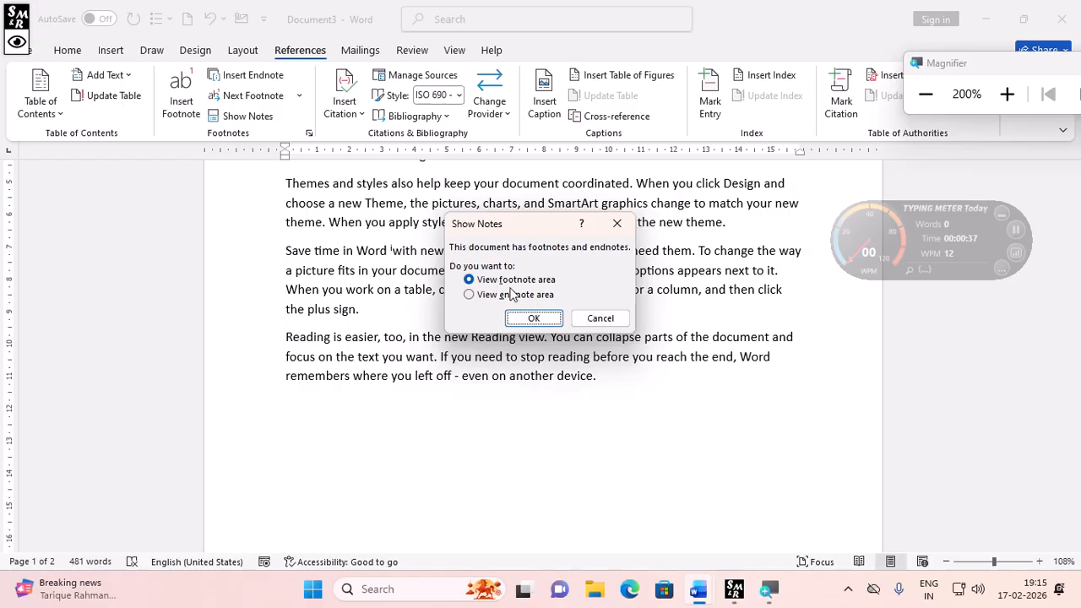
click(527, 318)
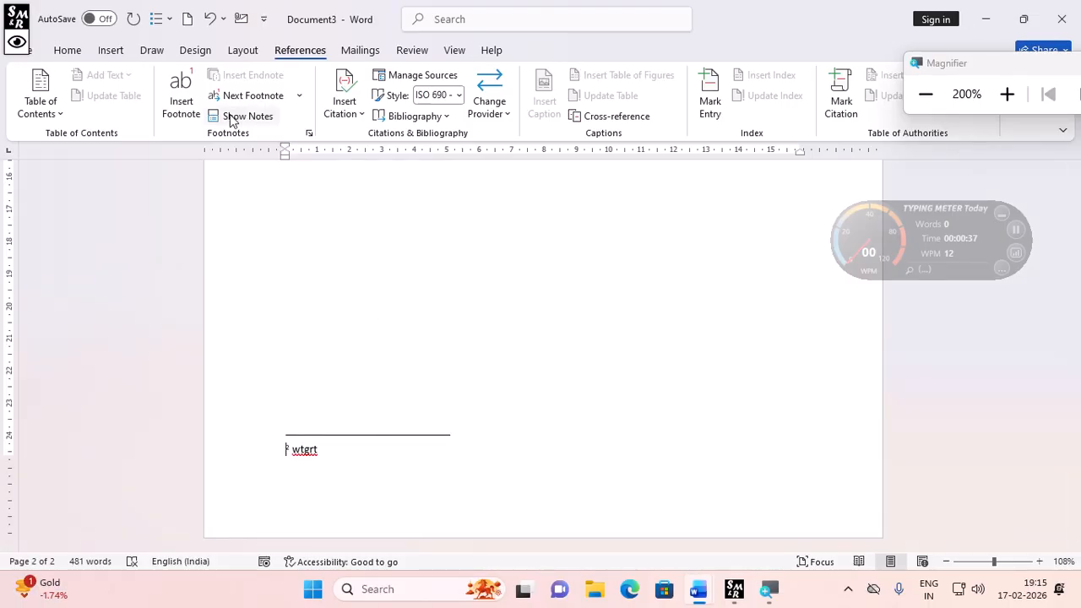
scroll(379, 385, up, 1)
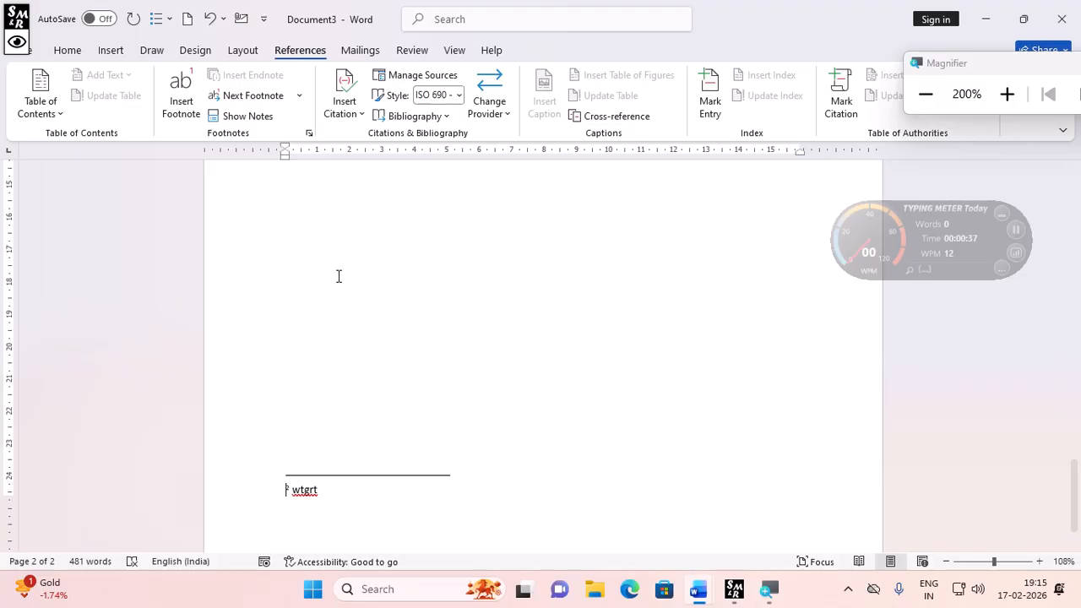
click(247, 116)
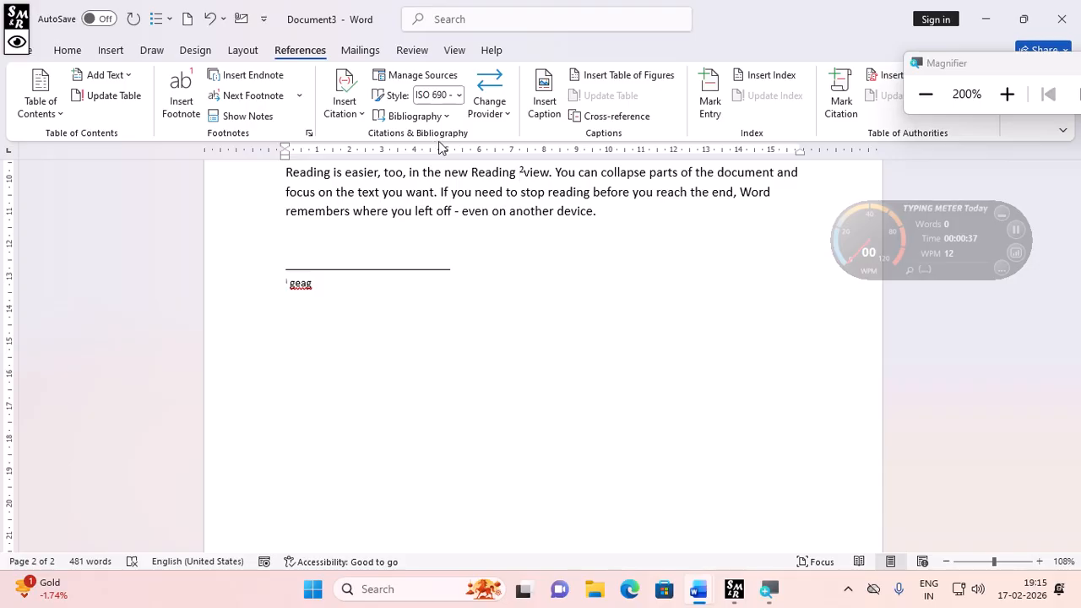
- Select the "Save time in Word" paragraph and add a new citation source of type Book
scroll(444, 276, up, 1)
scroll(375, 324, up, 6)
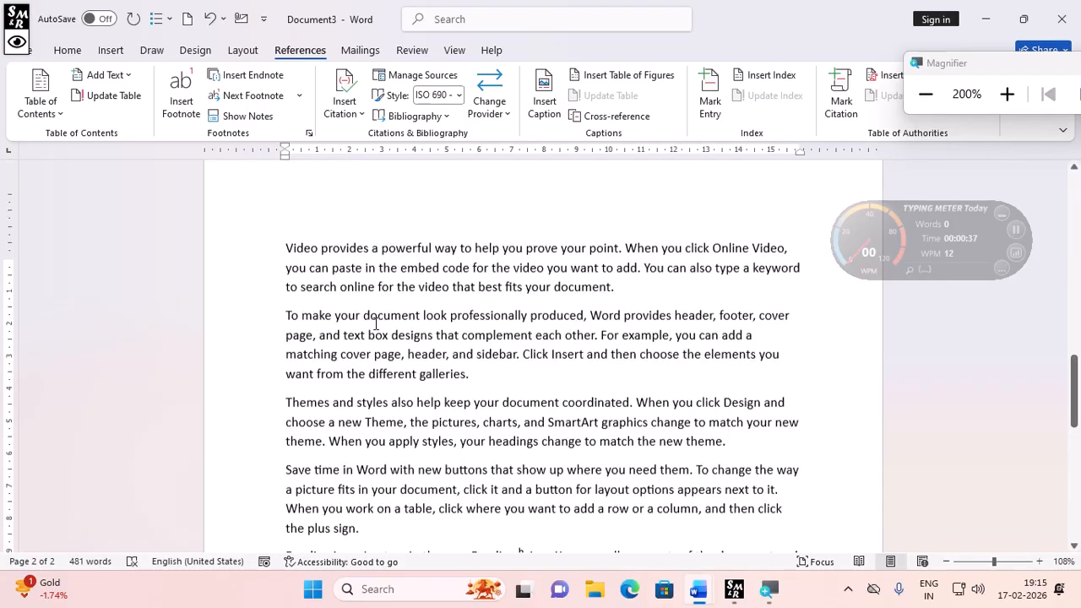
scroll(376, 324, up, 5)
scroll(376, 326, up, 5)
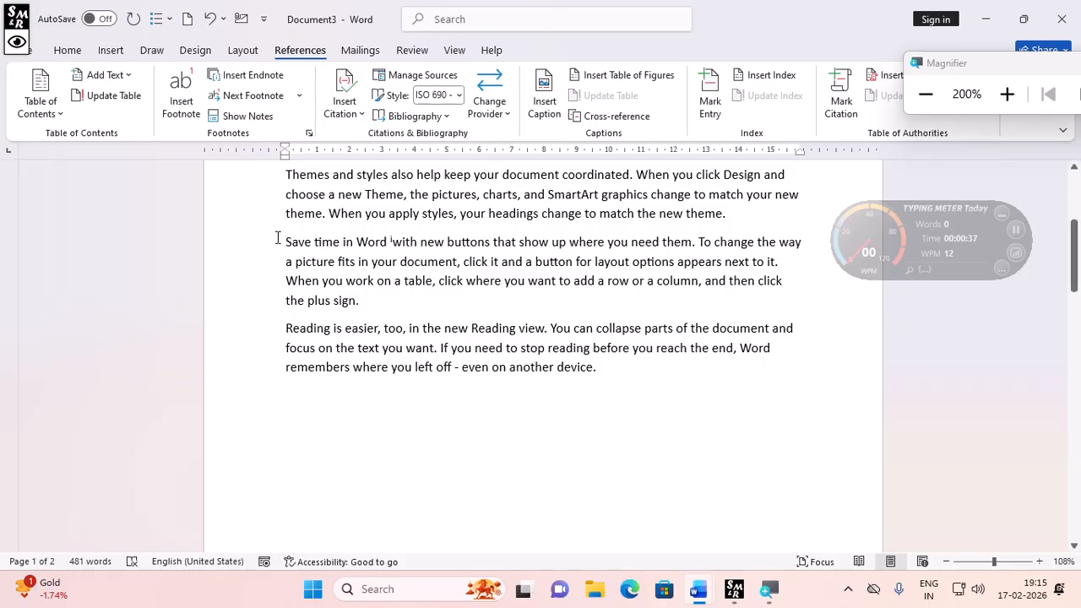
drag(277, 239, 370, 302)
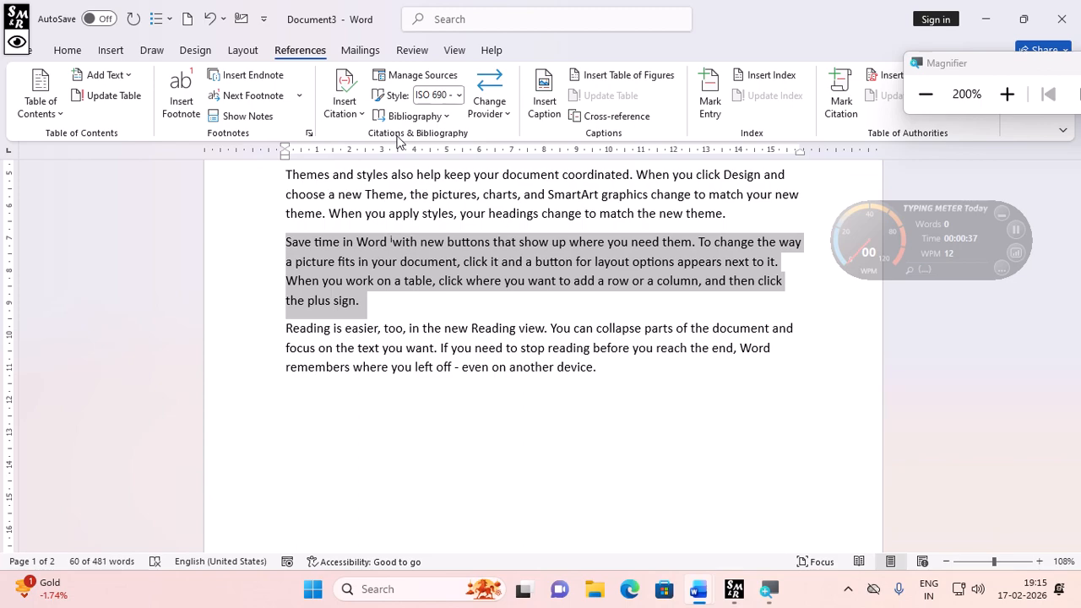
click(358, 118)
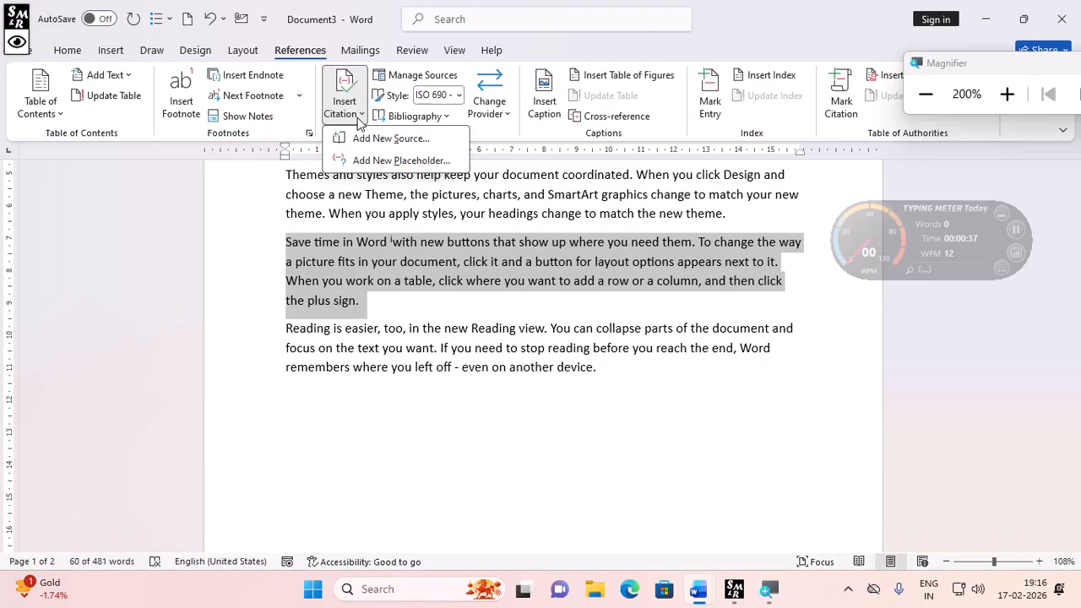
click(422, 138)
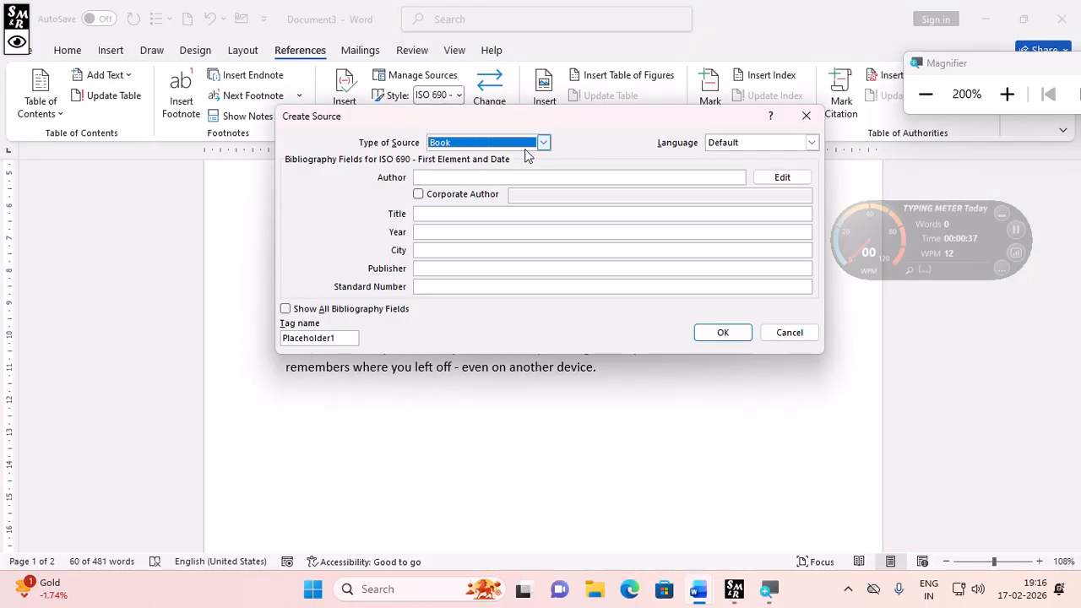
click(483, 150)
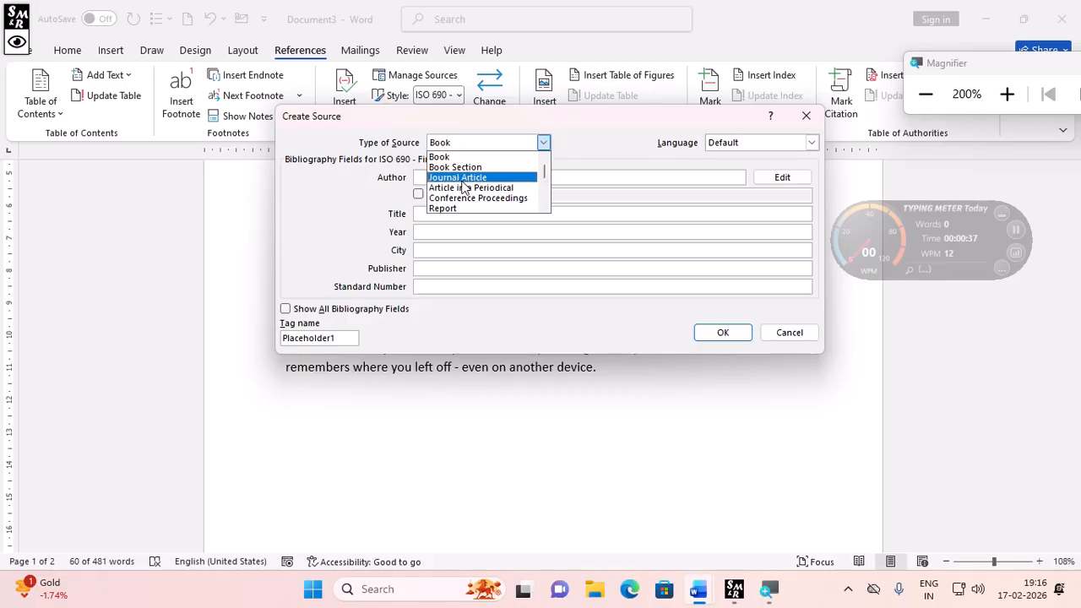
scroll(460, 209, down, 1)
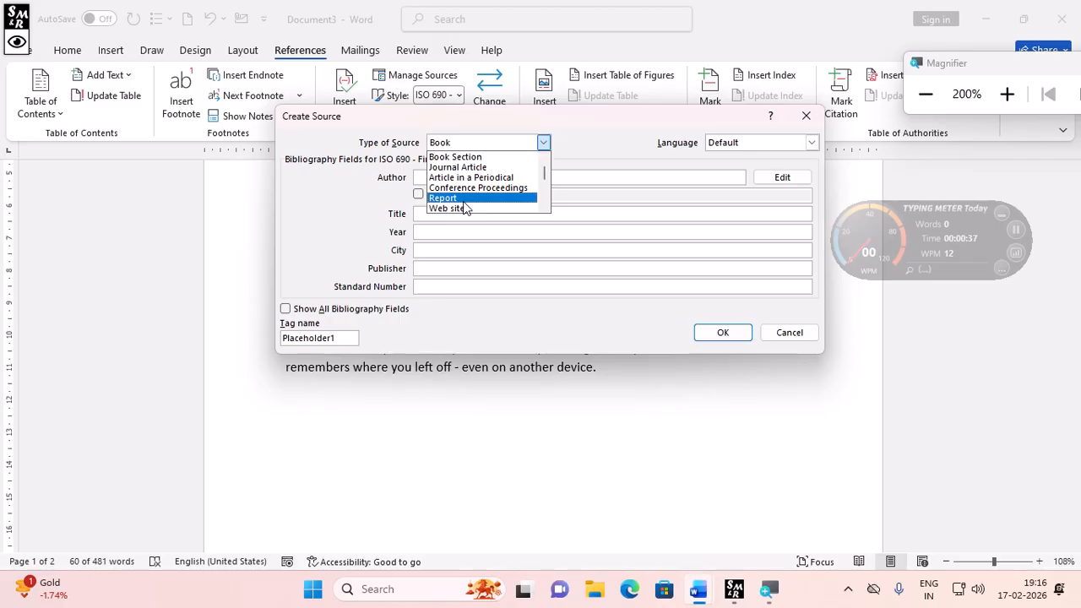
scroll(456, 174, up, 1)
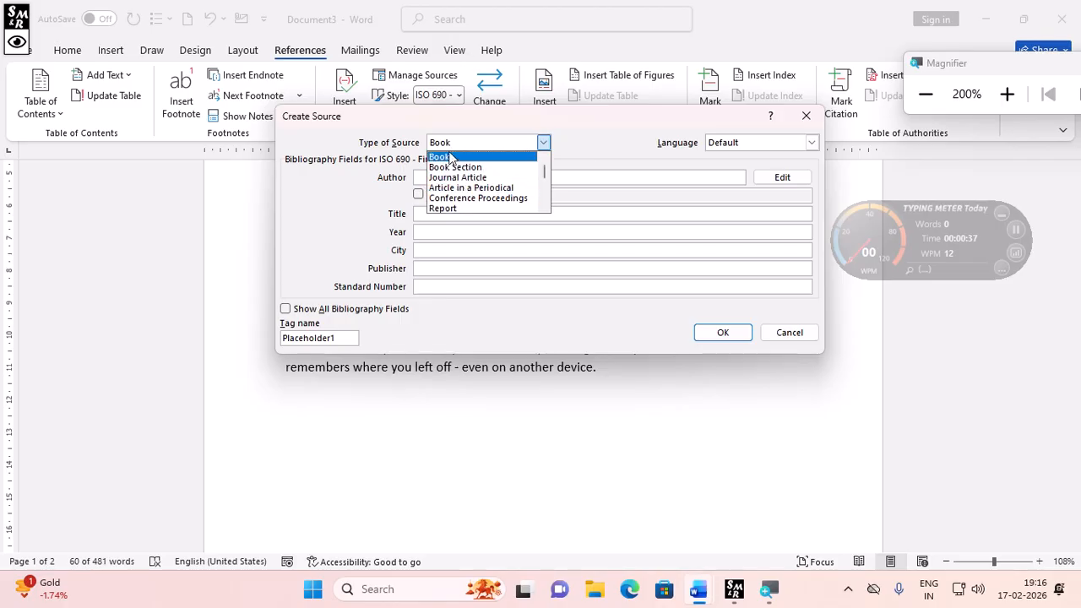
click(450, 158)
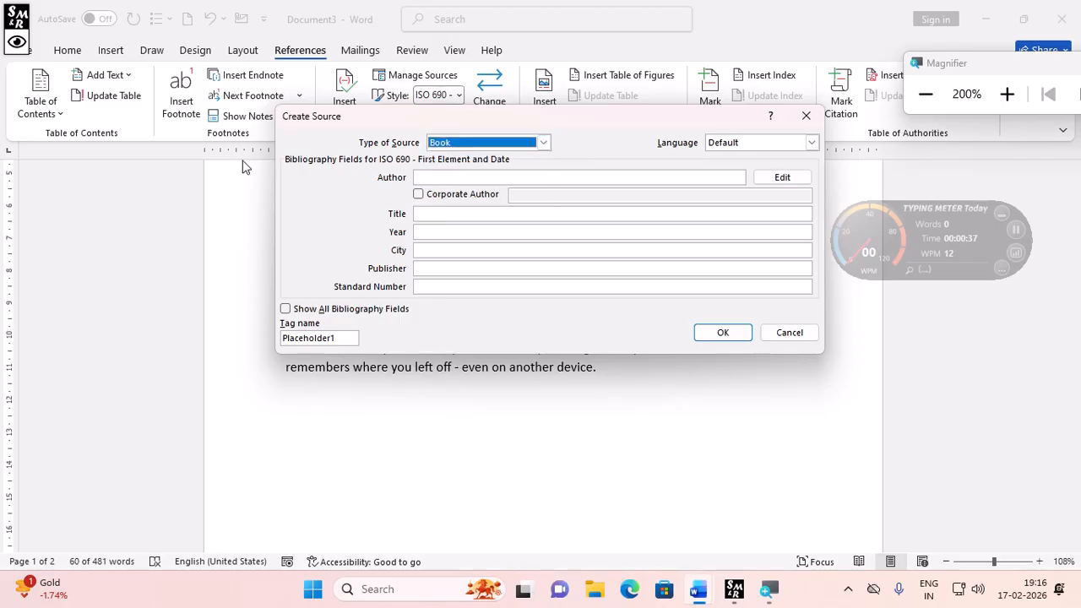
- Enter the author's name and the title "computer" for the new source
click(427, 178)
text(k)
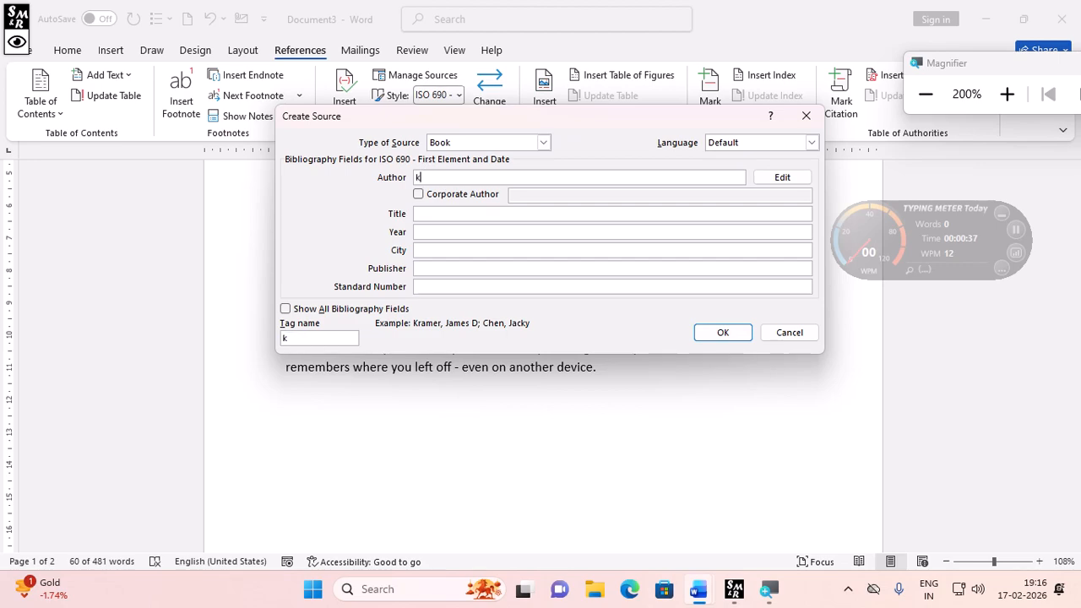
text(.pal)
click(435, 214)
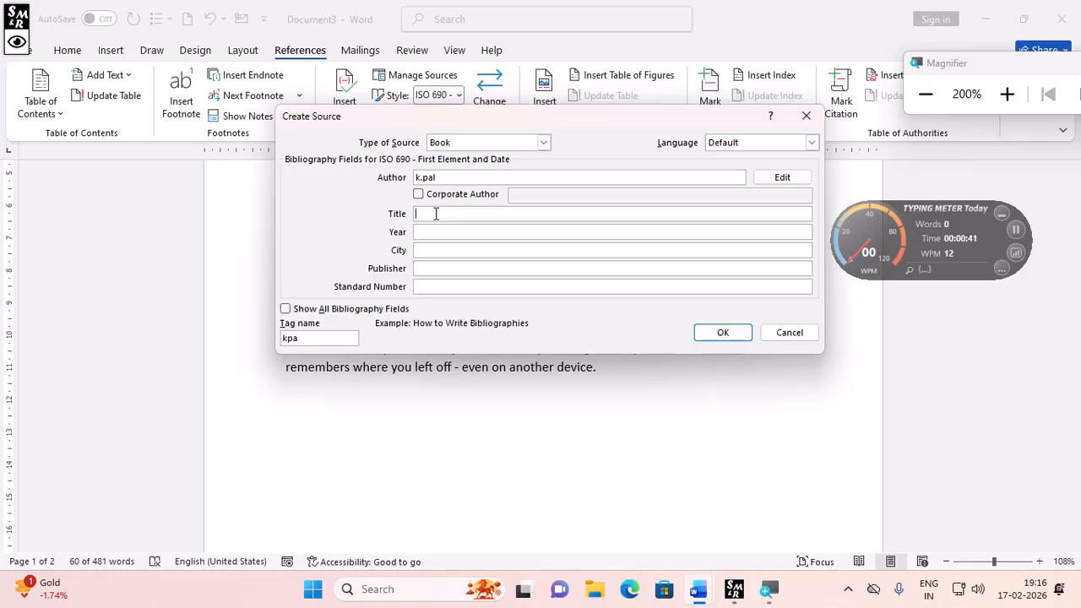
text(computer)
- Set the source's year to 2012 and its city to kolkata
click(446, 232)
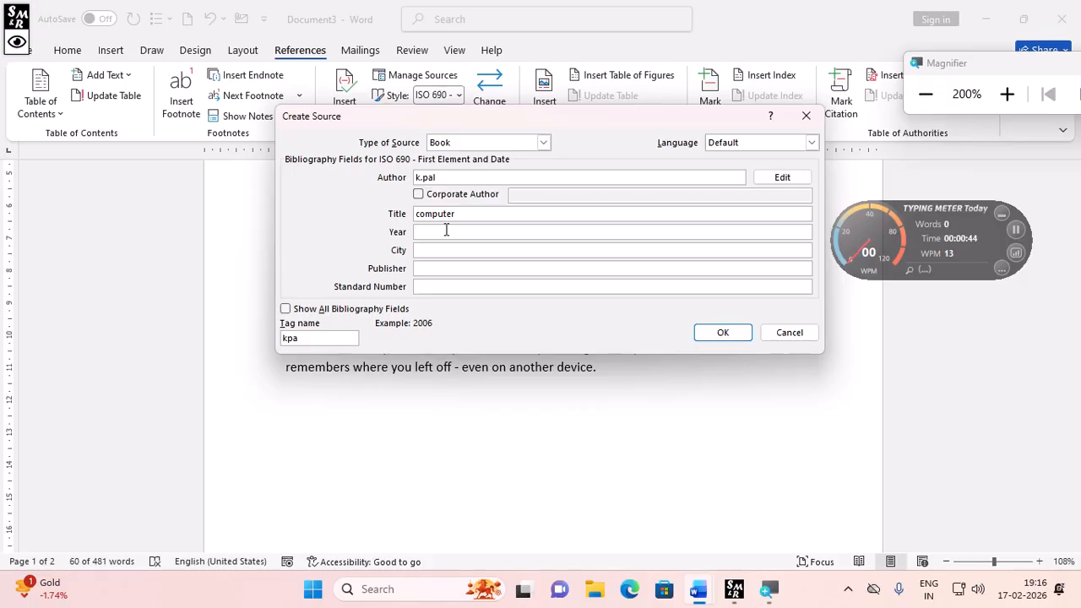
text(2012)
click(456, 250)
text(ko)
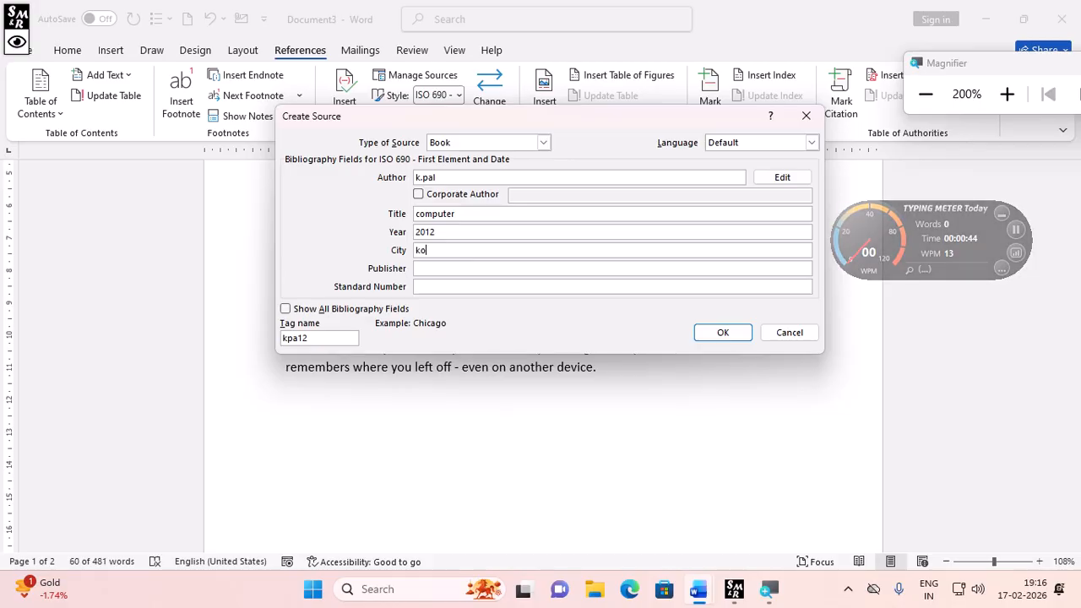
text(lkata)
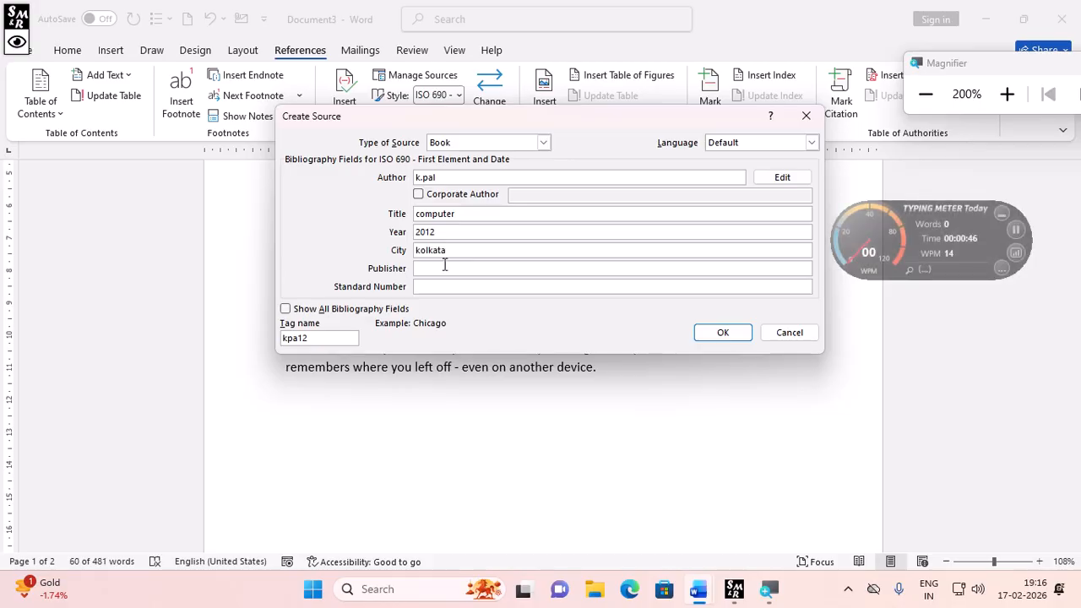
- Enter the publisher's name and confirm the new source to insert the citation
click(445, 268)
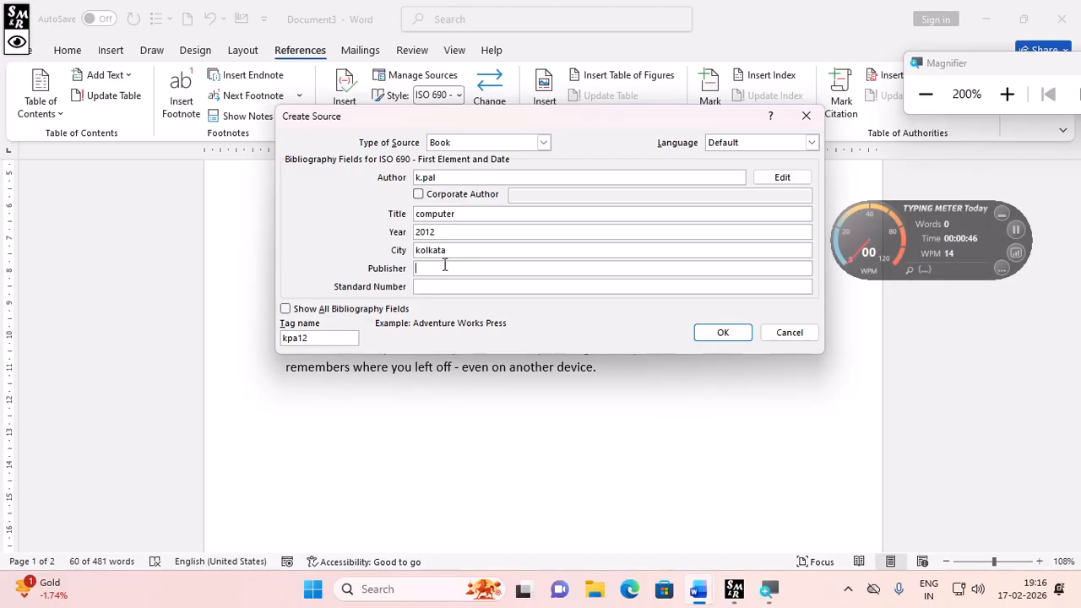
text(k.dasa)
key(BackSpace)
click(731, 337)
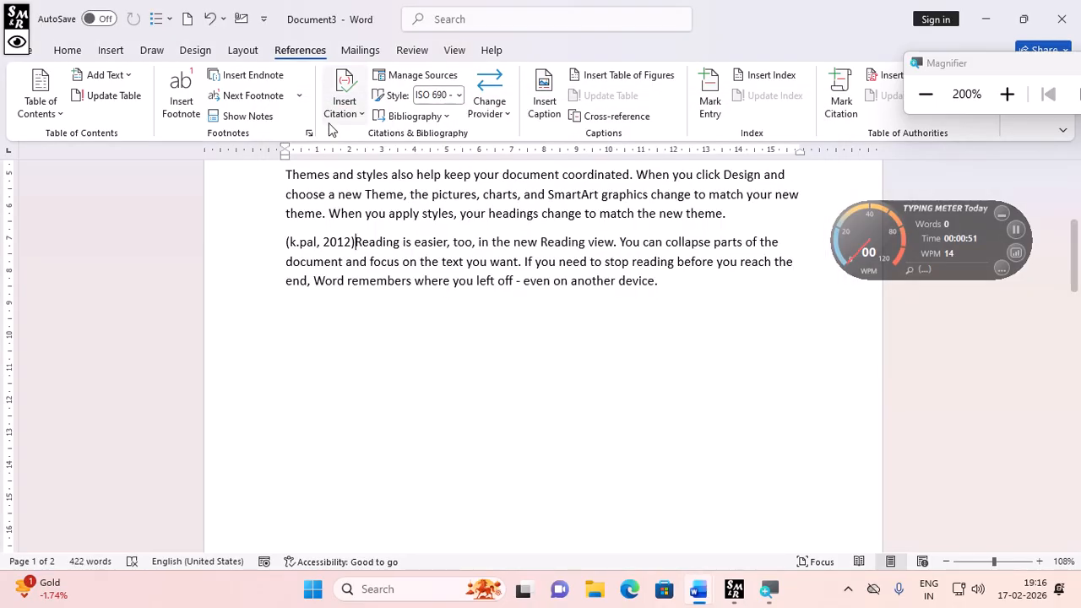
- Split the inserted citation onto its own paragraph before the "Reading is easier" text
click(355, 243)
key(Return)
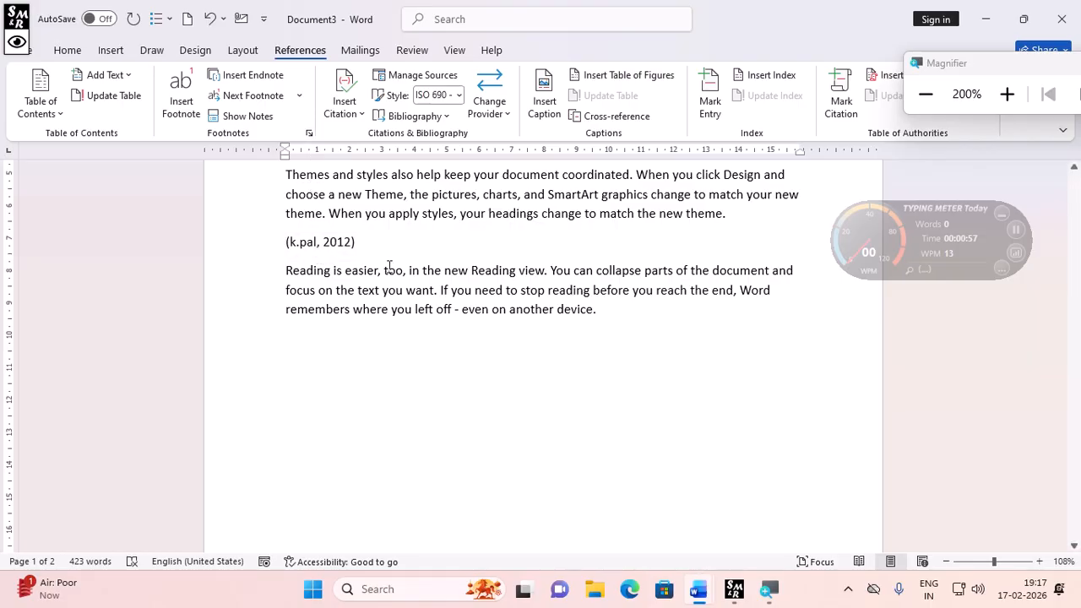
- Place the cursor at the end of the document and insert a built-in Bibliography there
scroll(369, 335, up, 5)
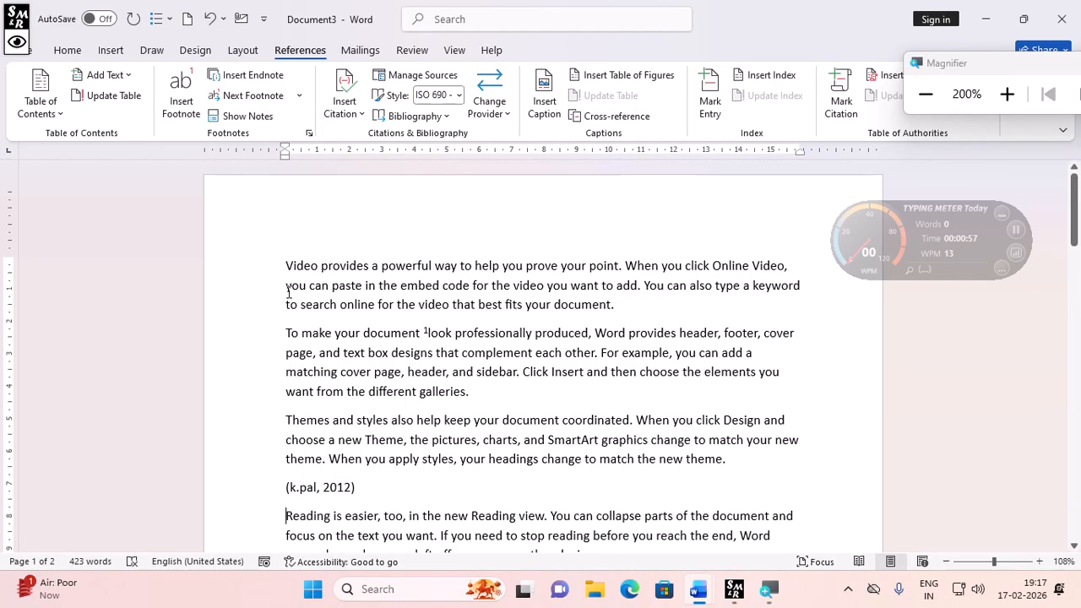
scroll(337, 490, down, 3)
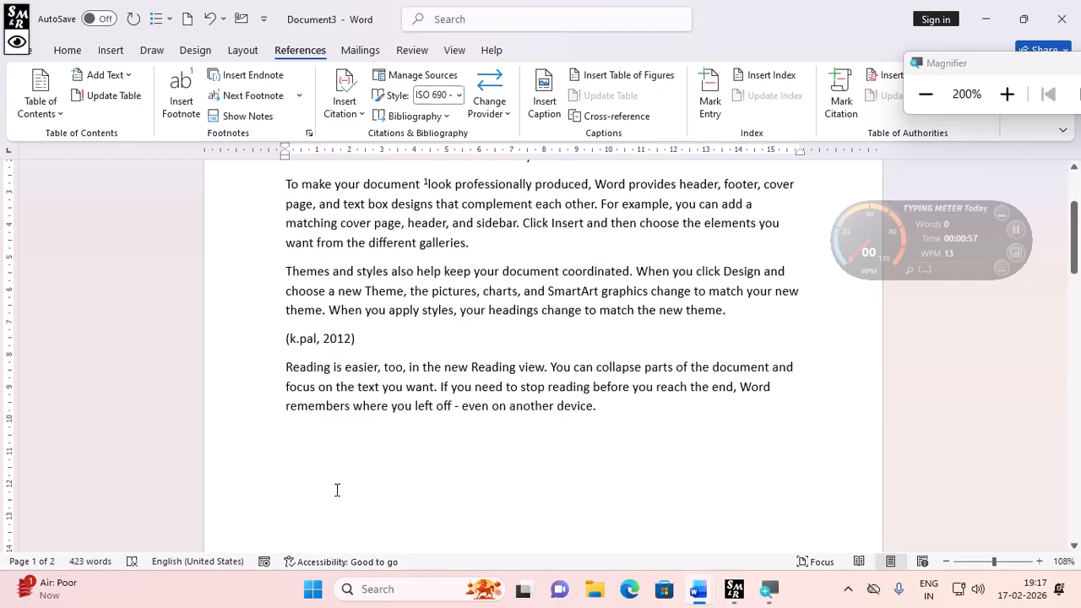
scroll(337, 489, down, 8)
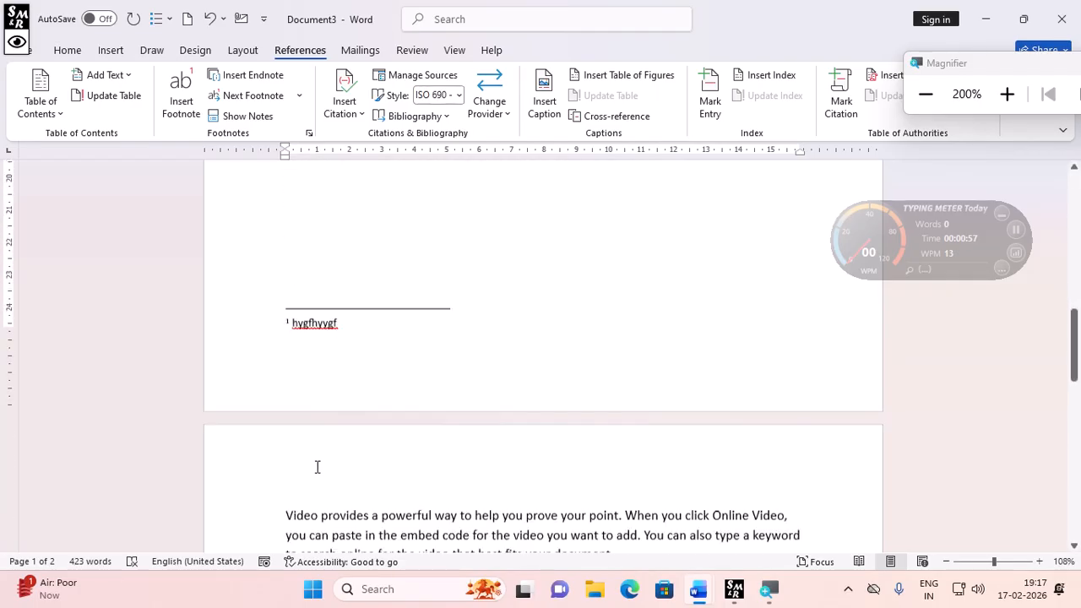
scroll(318, 467, down, 12)
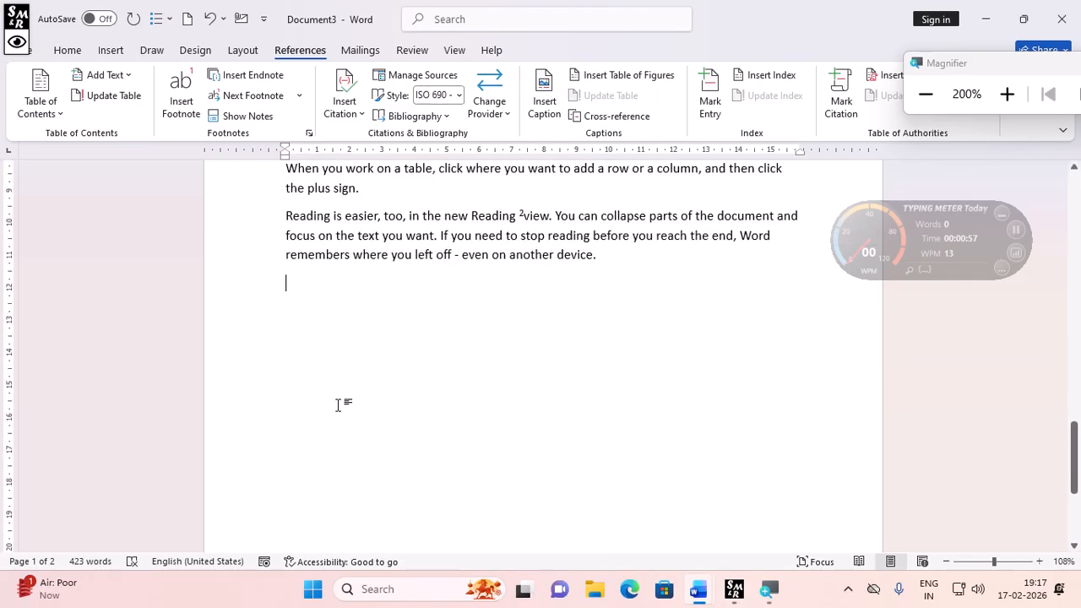
scroll(337, 406, down, 5)
click(378, 498)
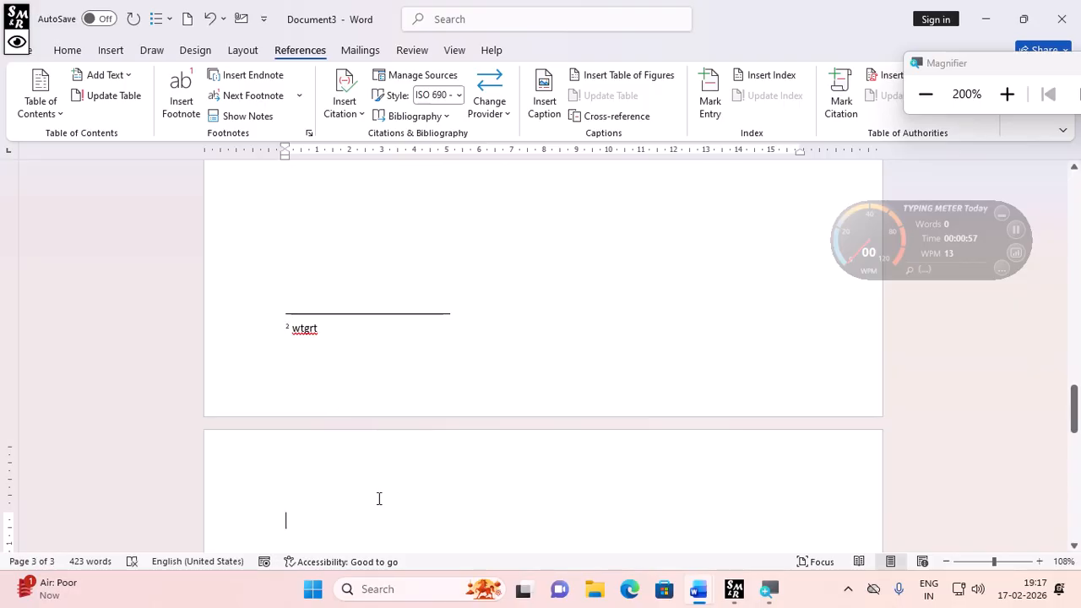
click(442, 116)
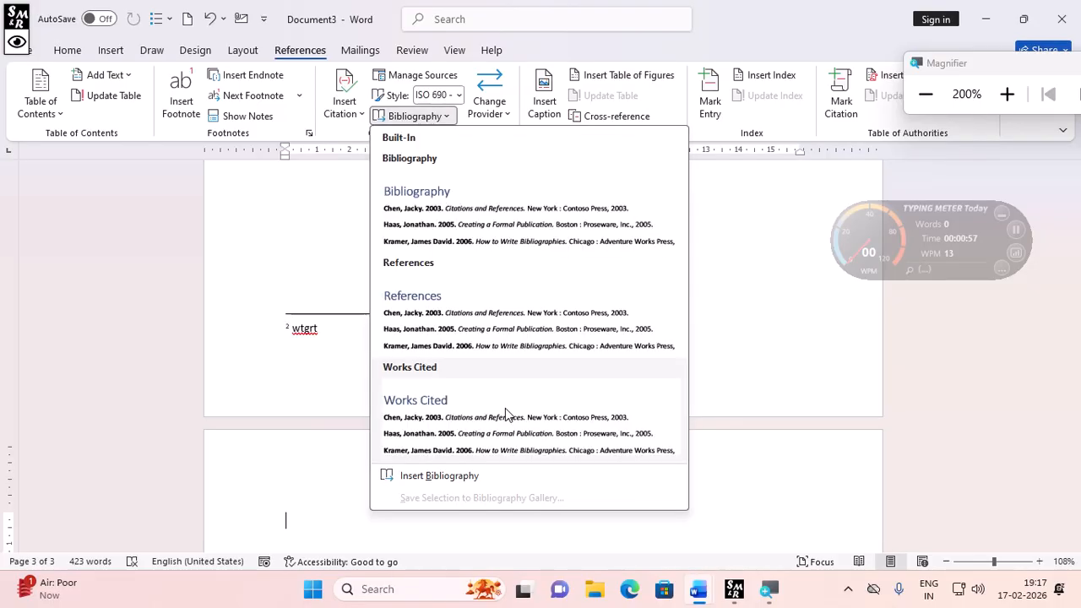
key(Escape)
scroll(253, 157, down, 5)
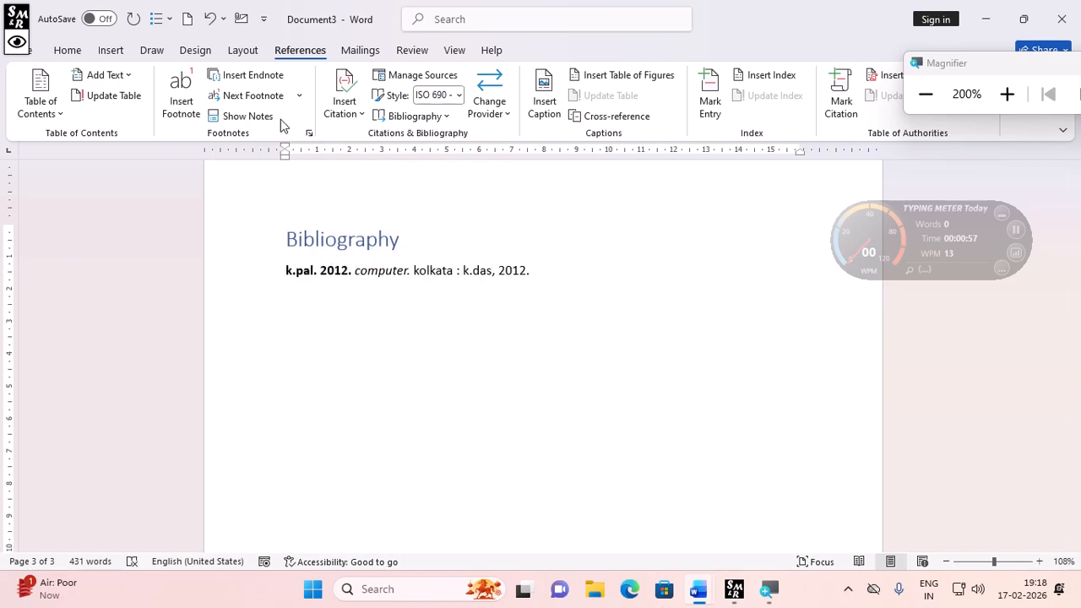
- Start adding a new citation source and enter the author's name
click(328, 110)
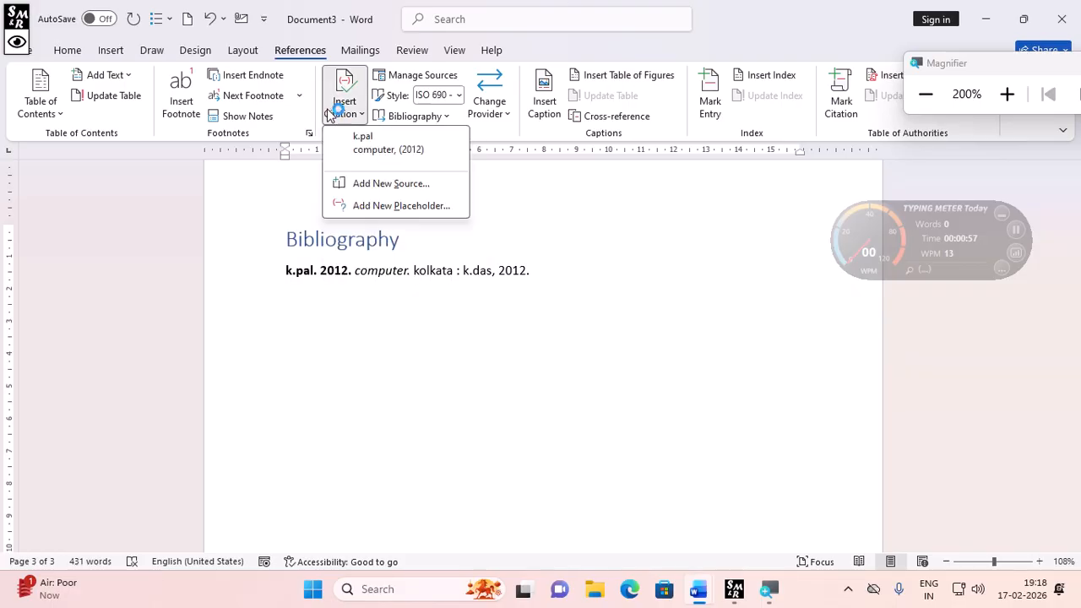
click(390, 185)
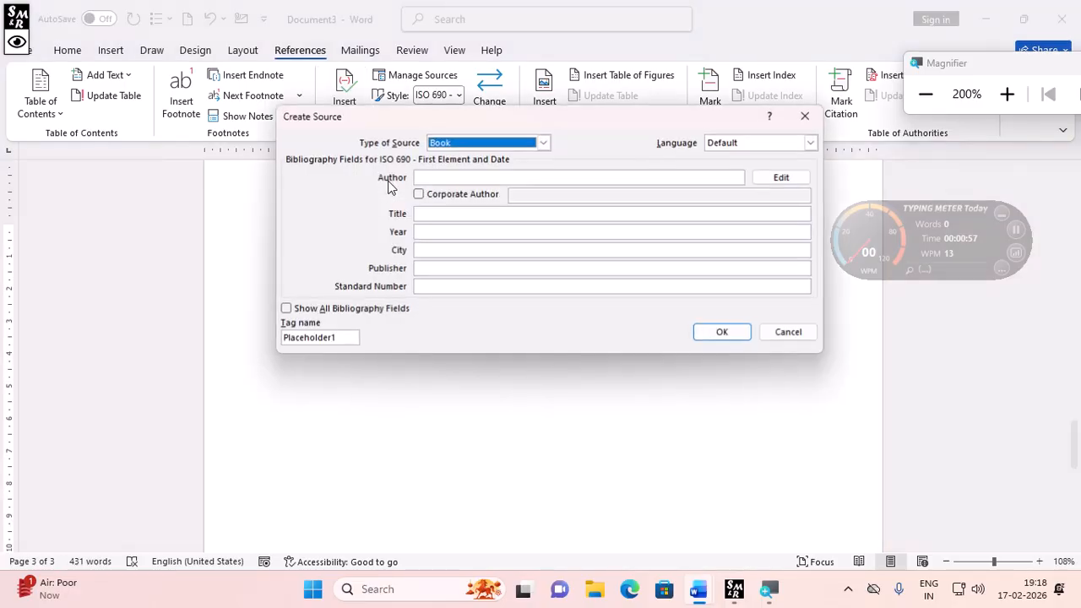
click(501, 177)
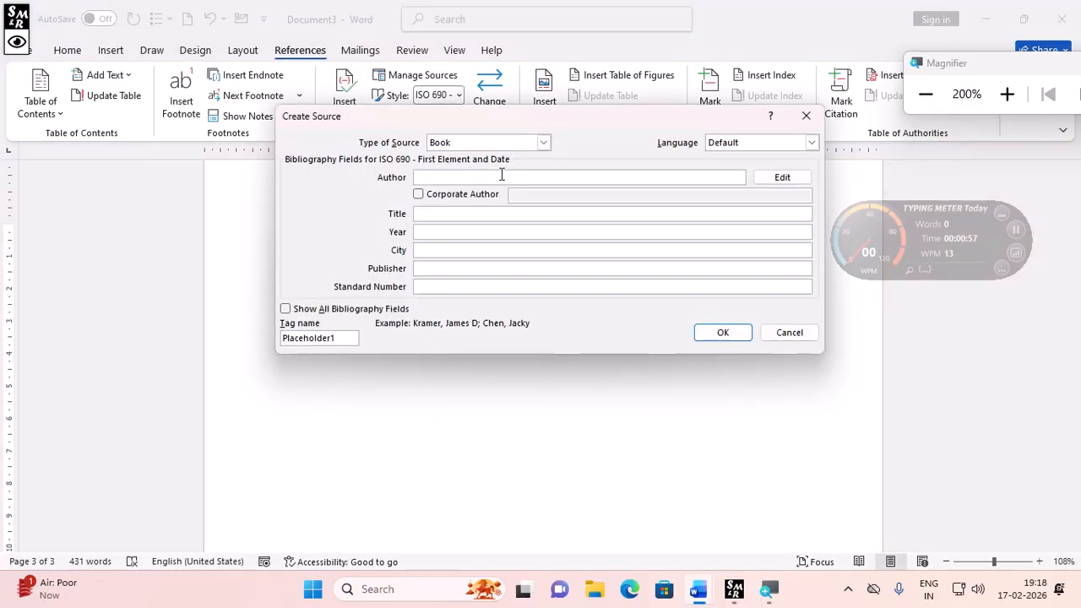
text(a.bisaw)
key(BackSpace)
key(BackSpace)
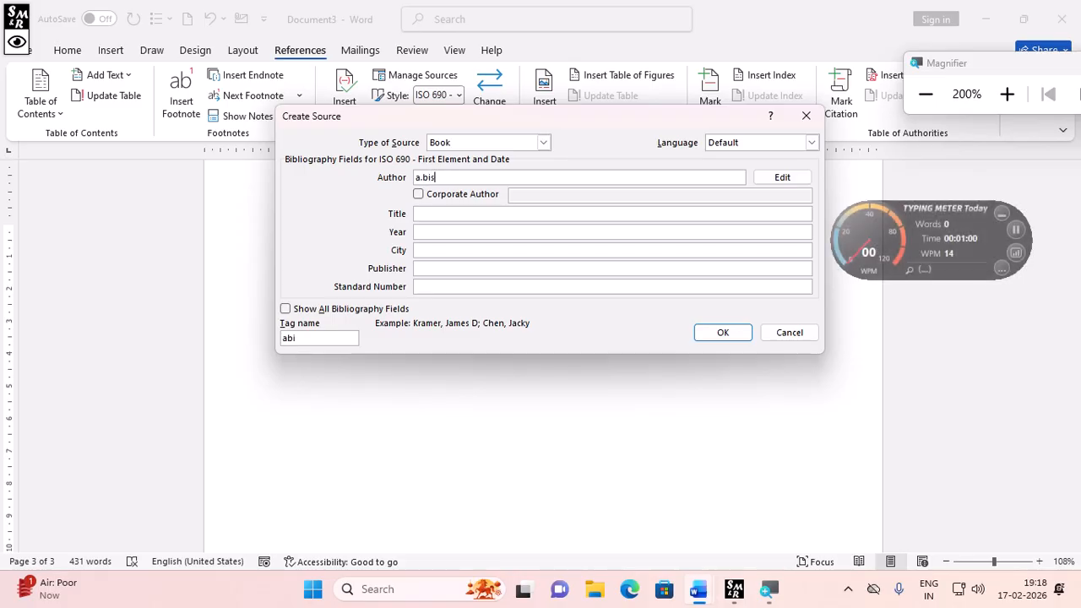
text(was)
- Enter the title "fundamentals" for the new source
click(472, 213)
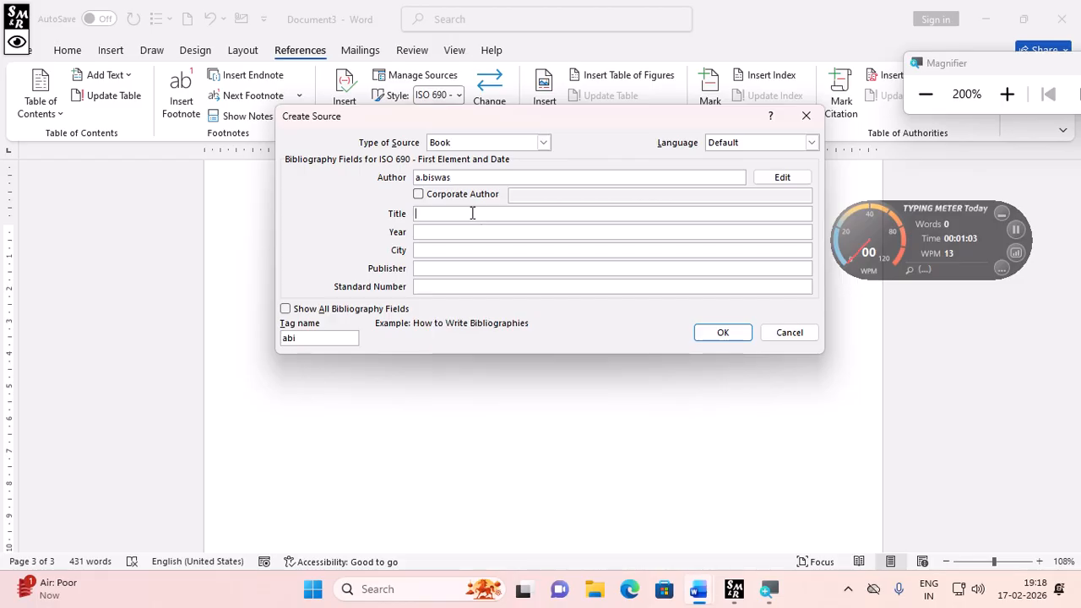
text(fundamem)
key(BackSpace)
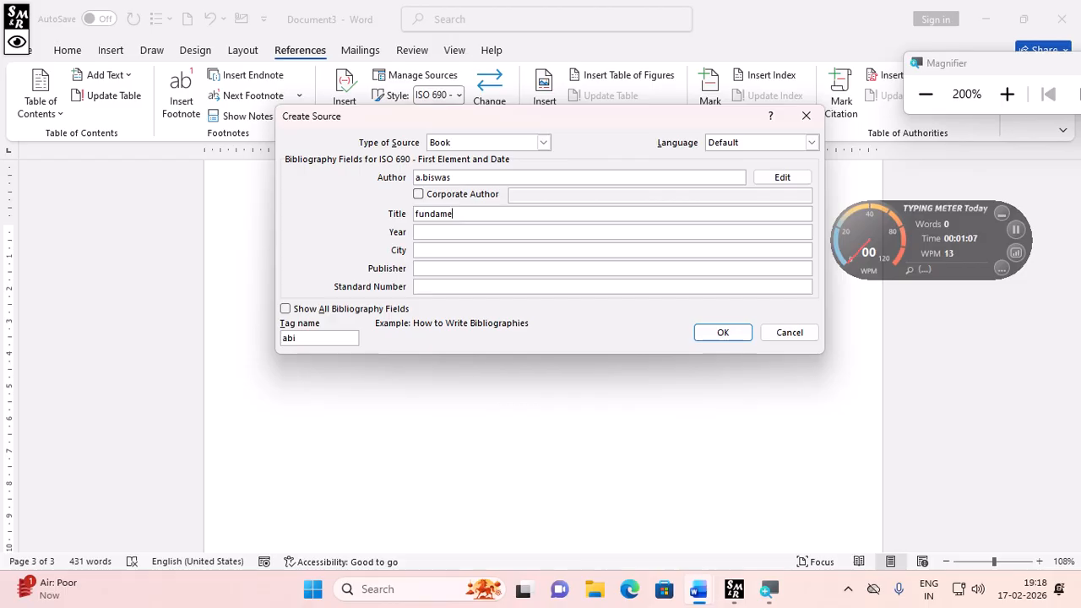
text(ntals)
- Set the source's year to 2001 and its city to kolkata
click(473, 231)
text(2001)
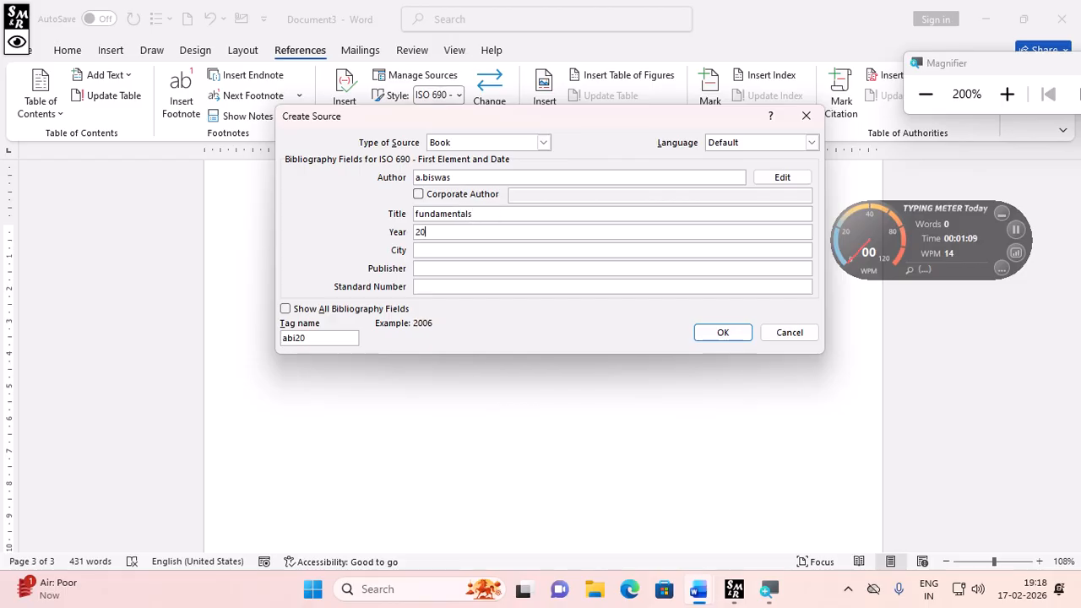
click(431, 252)
text(kolkata)
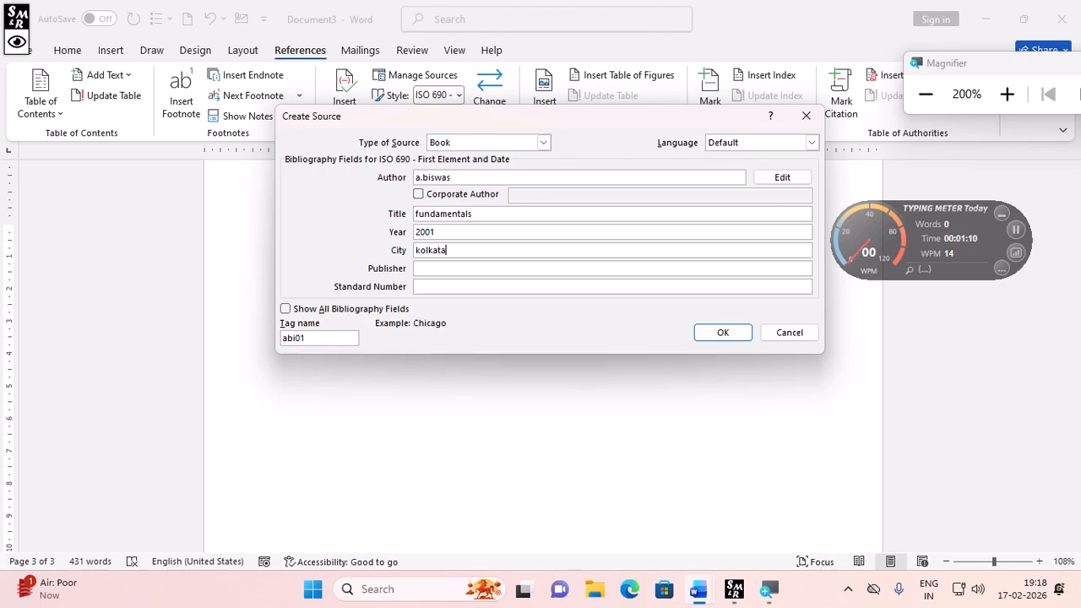
- Enter the publisher's name and confirm the new source to insert the citation
click(431, 270)
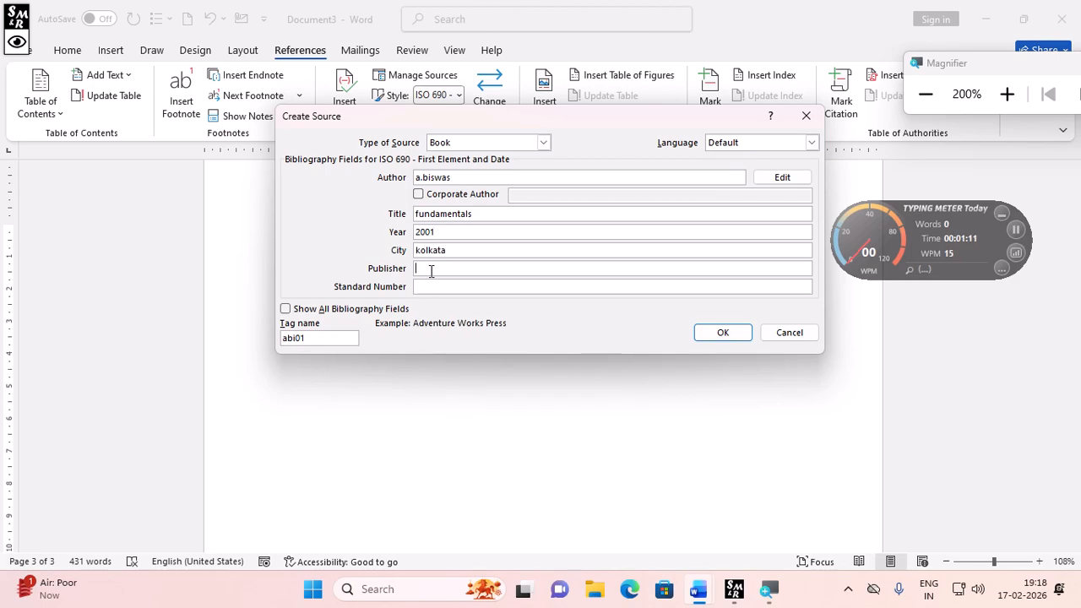
text(s.pal)
click(715, 333)
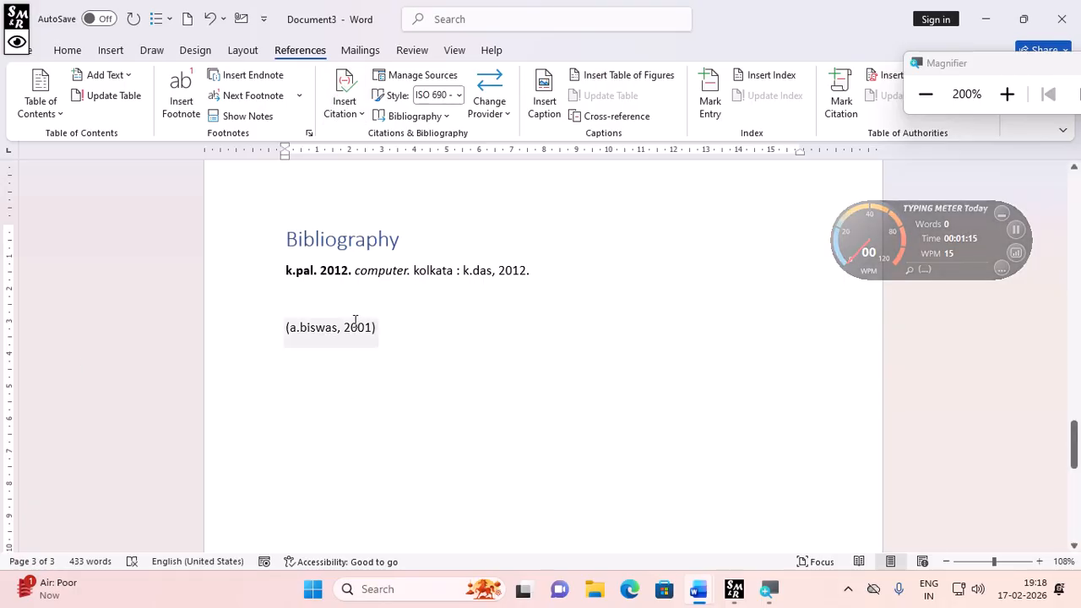
- Try to insert another Bibliography inside the existing bibliography, then undo it
click(312, 271)
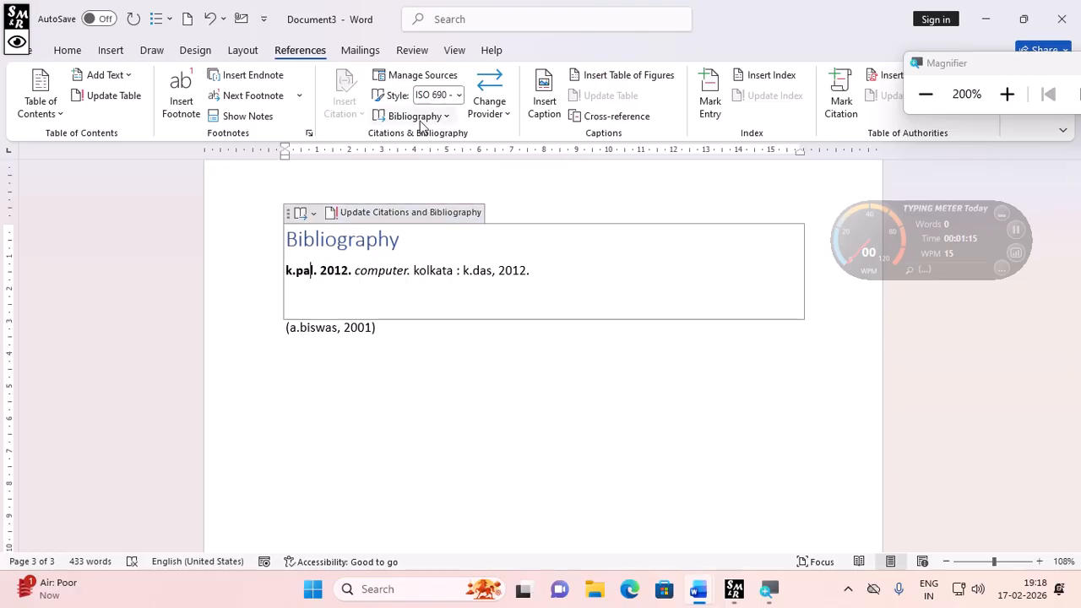
click(418, 116)
click(470, 245)
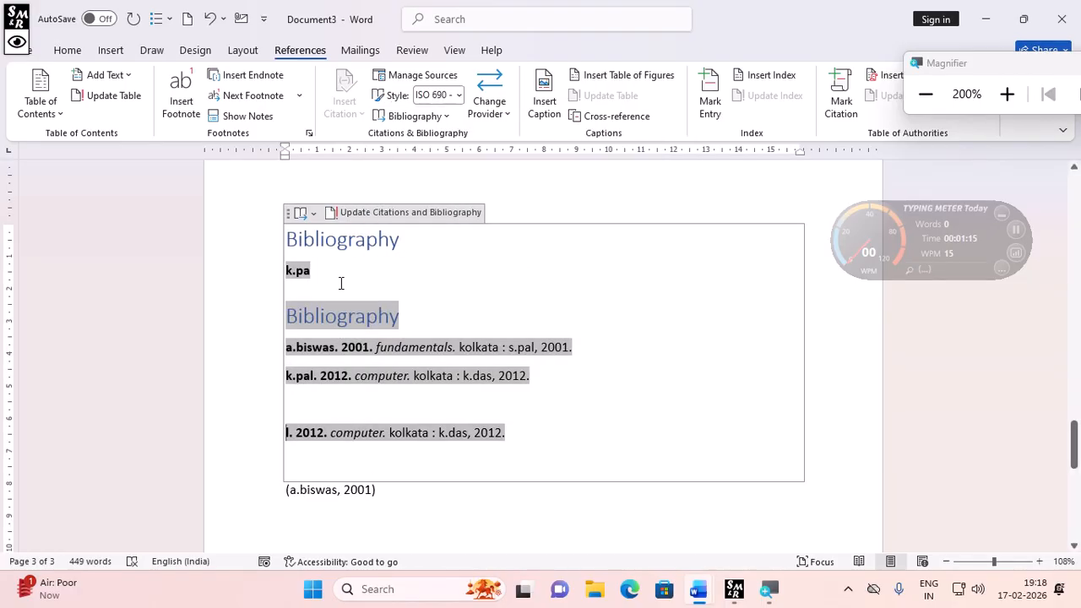
key(ctrl+z)
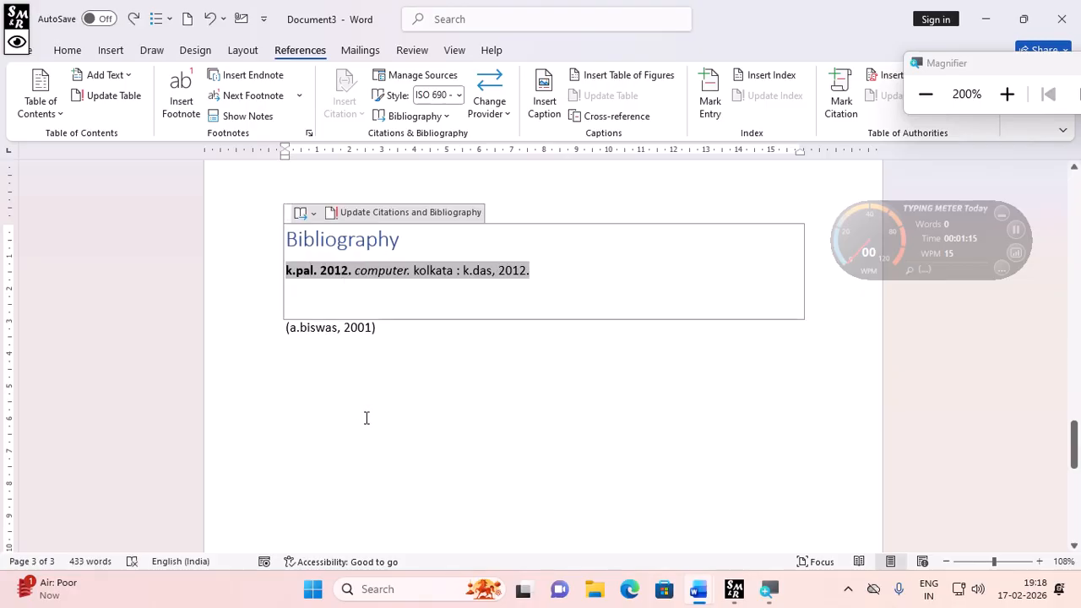
- Select and delete the newly inserted citation below the bibliography
click(365, 327)
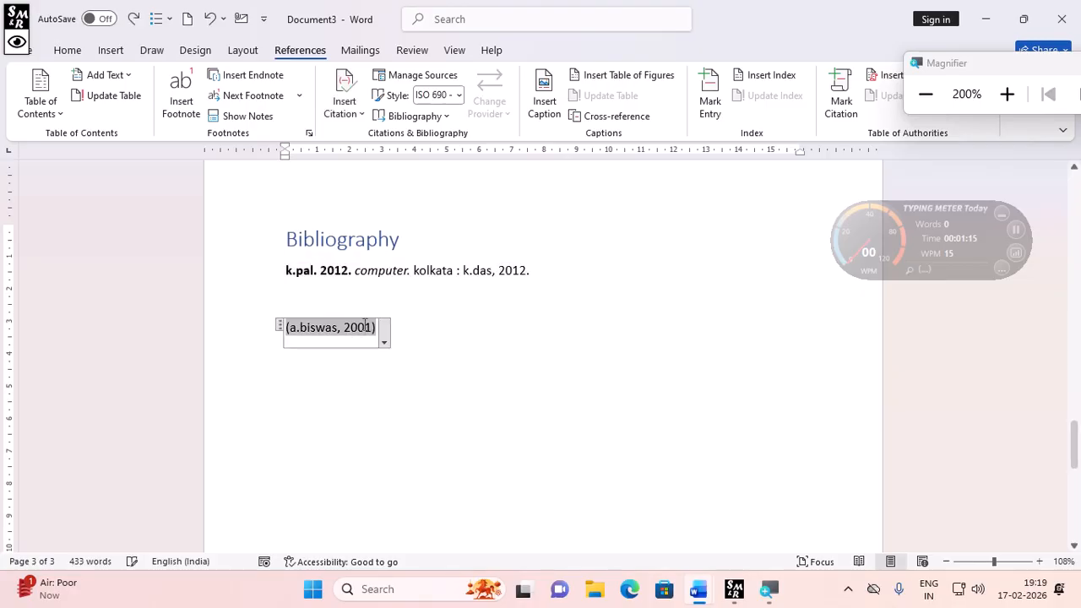
click(281, 330)
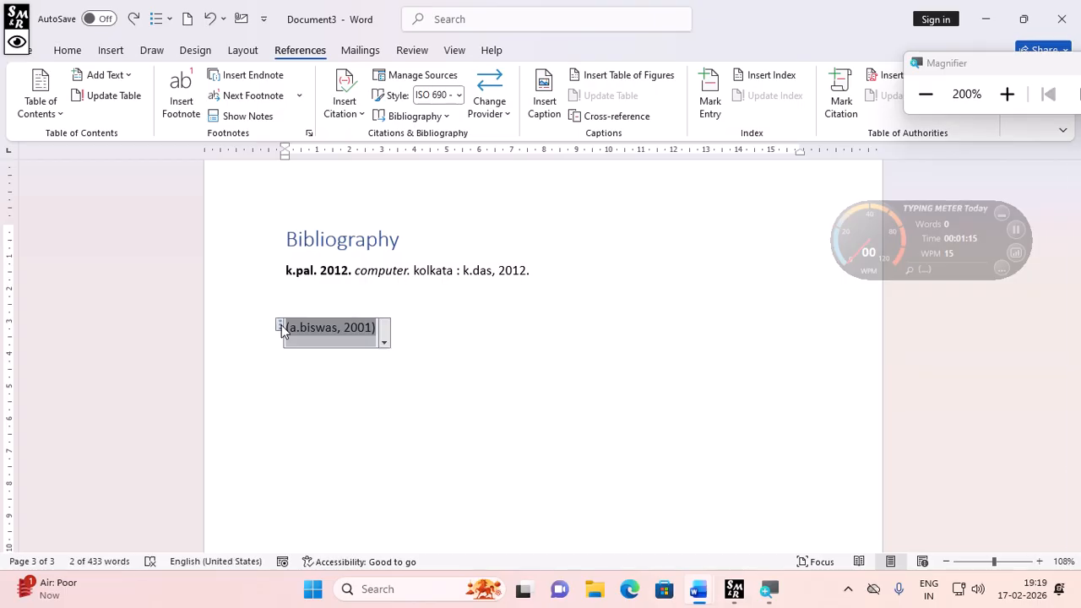
key(Delete)
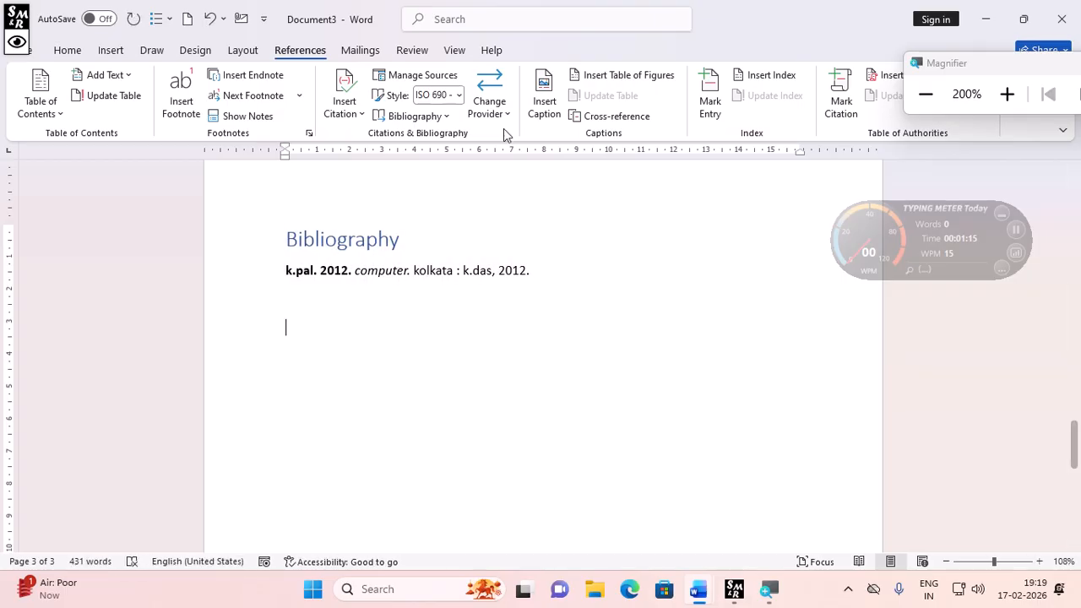
- Add a new line after the bibliography entry and insert a built-in Bibliography listing both sources
click(420, 192)
click(446, 118)
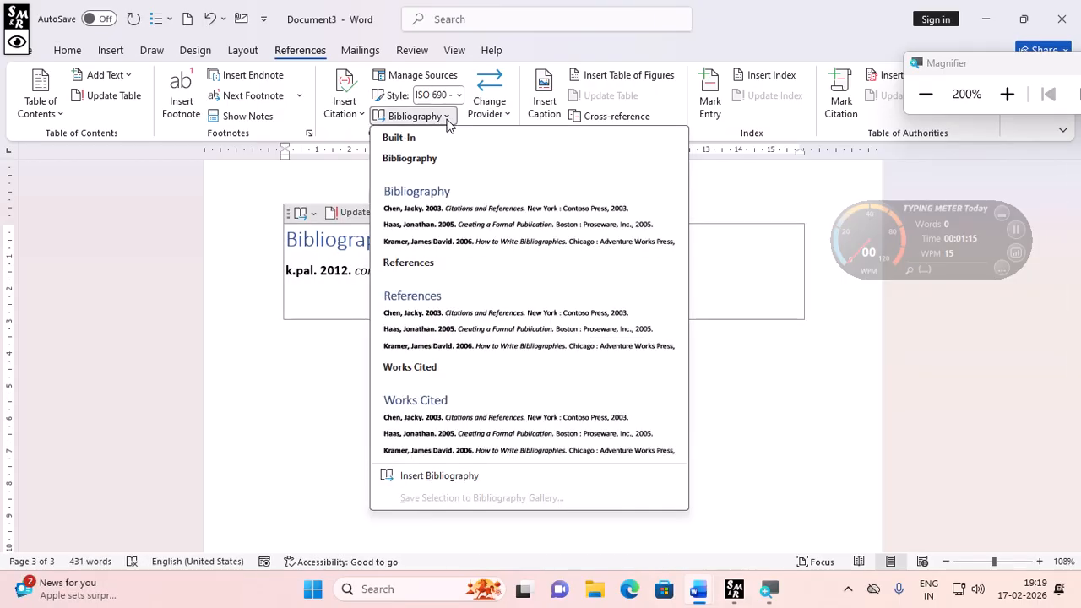
click(446, 119)
click(553, 276)
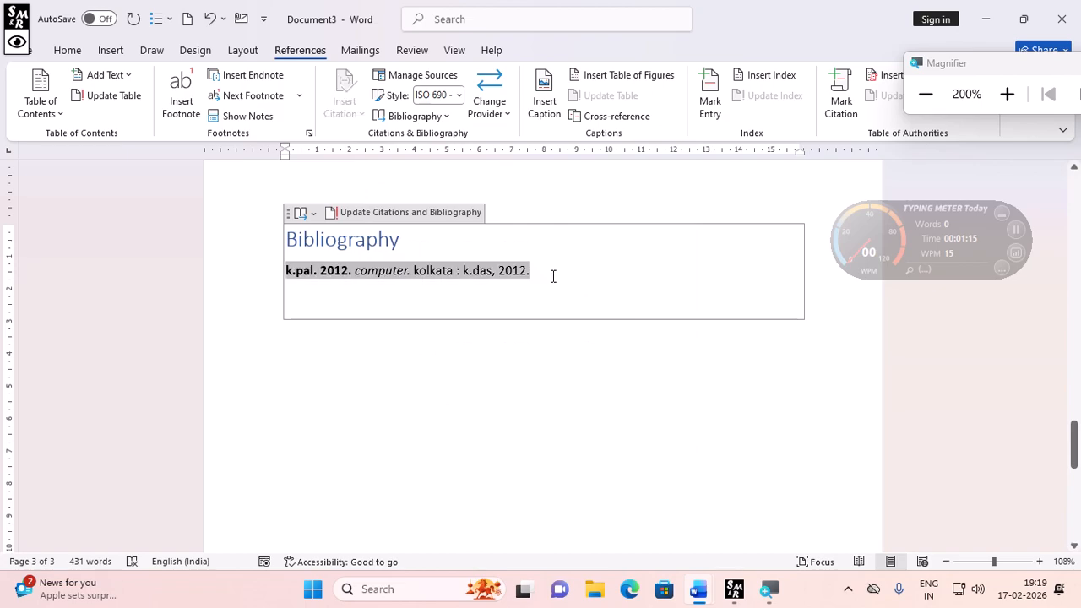
key(Return)
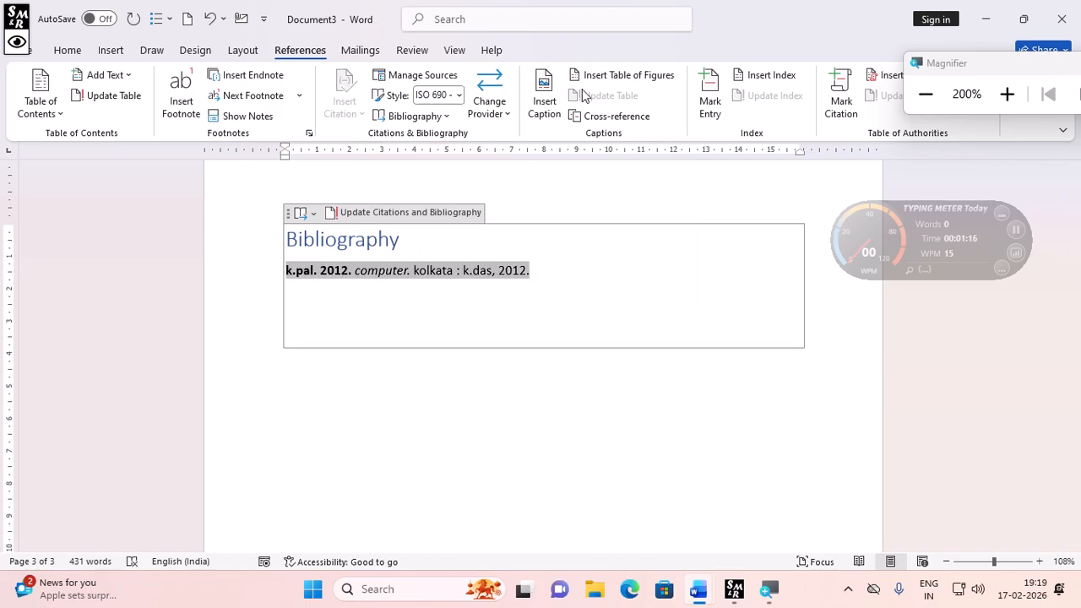
click(394, 114)
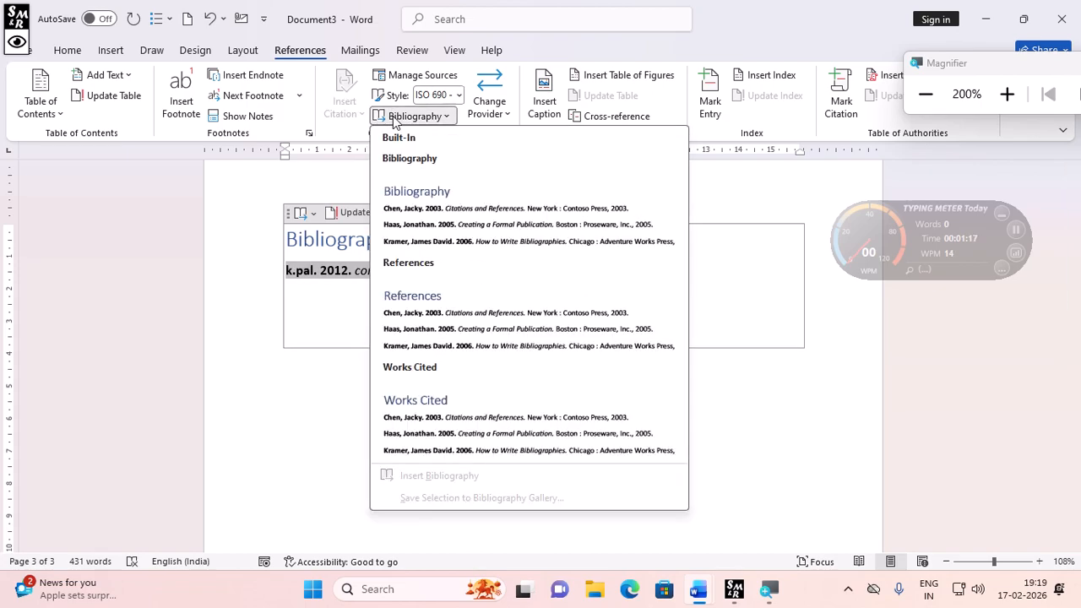
click(415, 209)
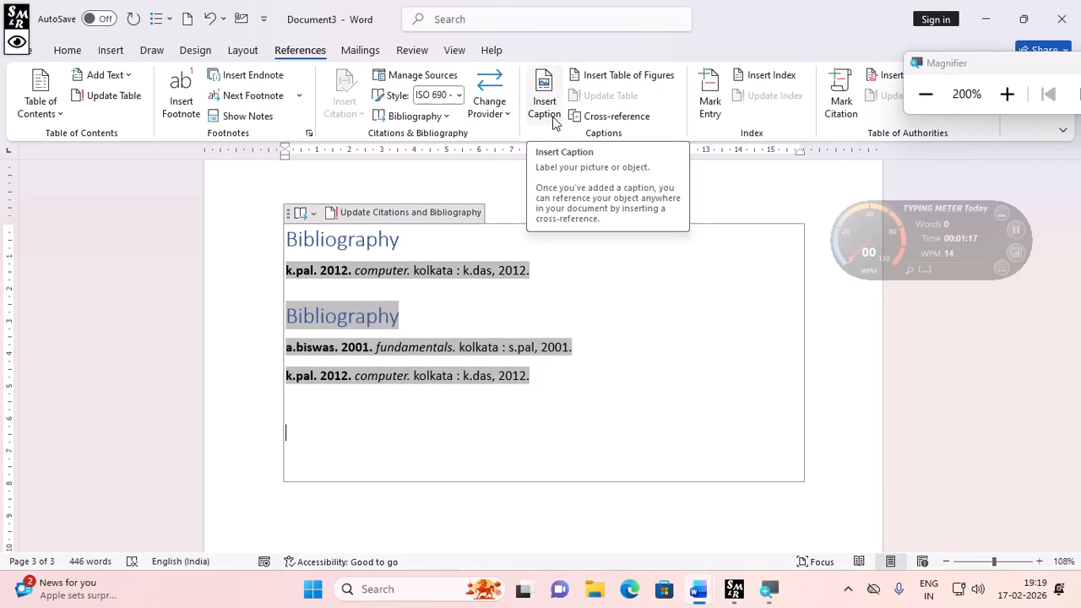
- Scroll through the document to review the text and footnotes
scroll(417, 306, up, 5)
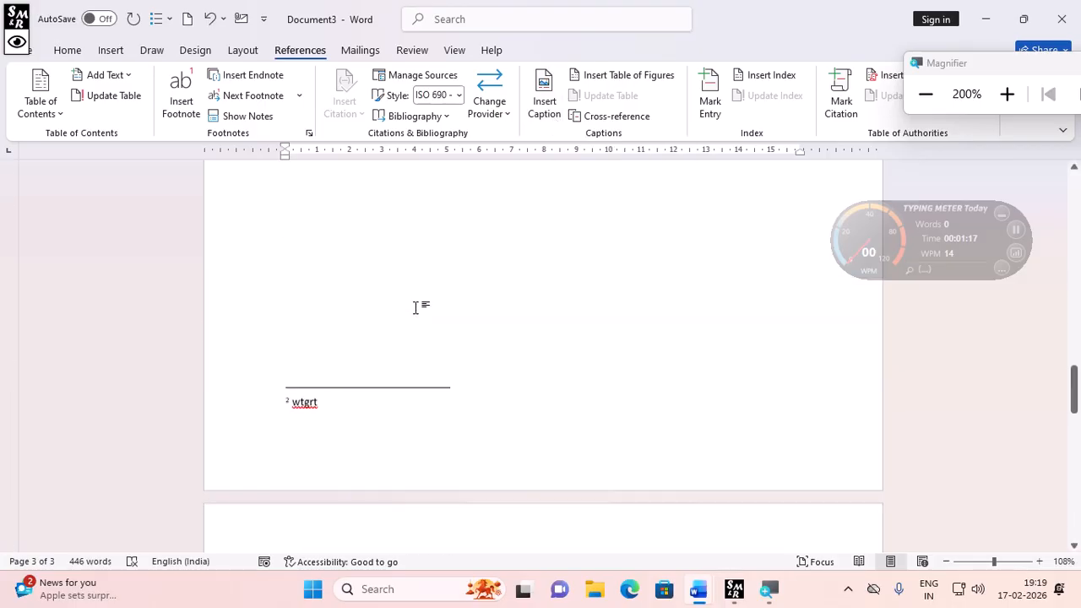
scroll(415, 307, up, 2)
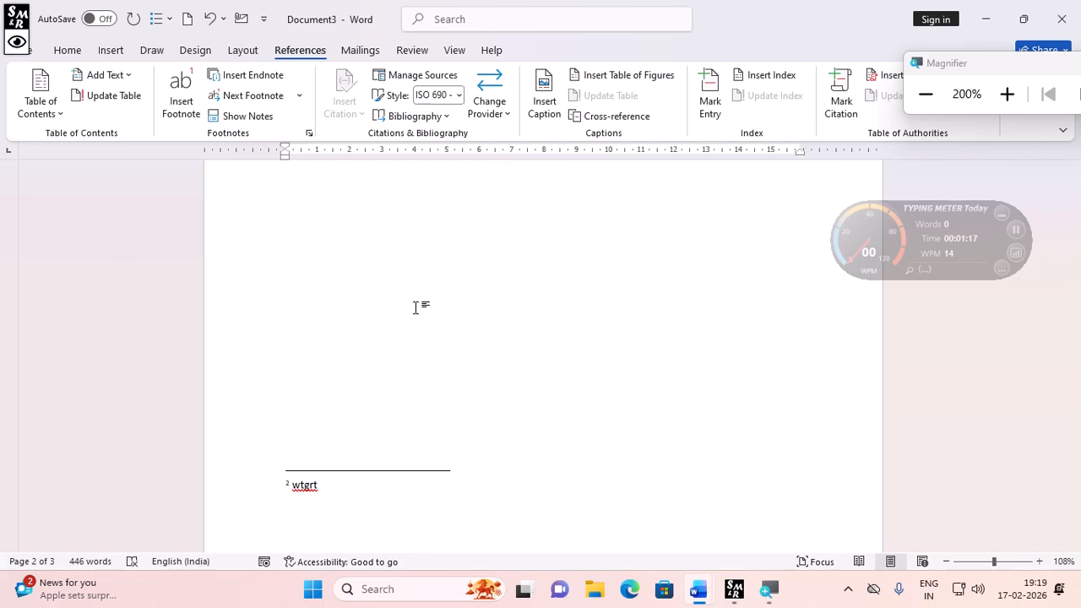
scroll(414, 307, up, 3)
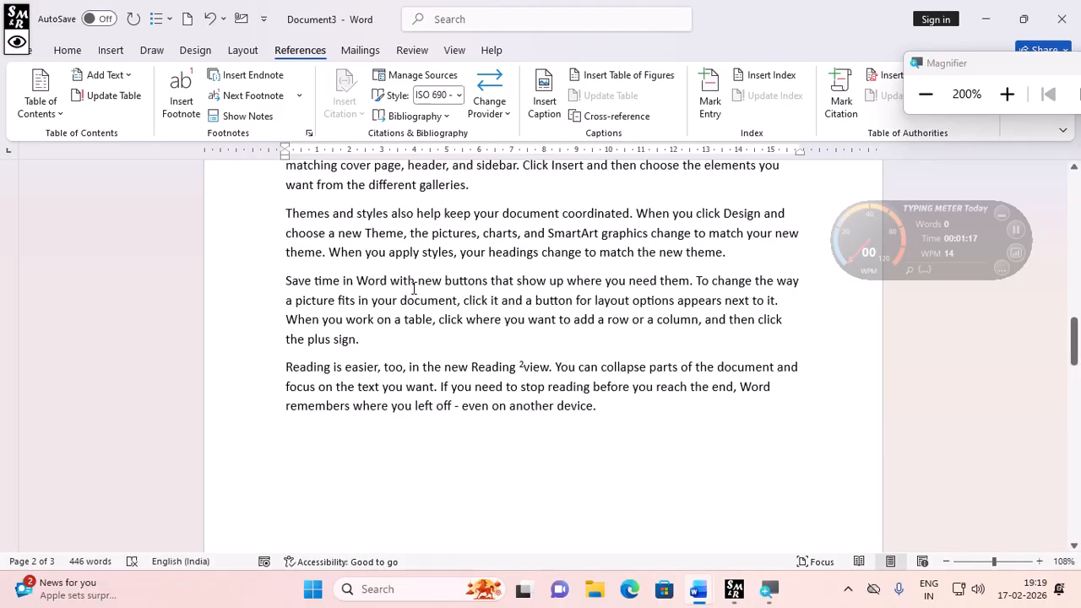
scroll(413, 288, up, 3)
scroll(414, 288, down, 2)
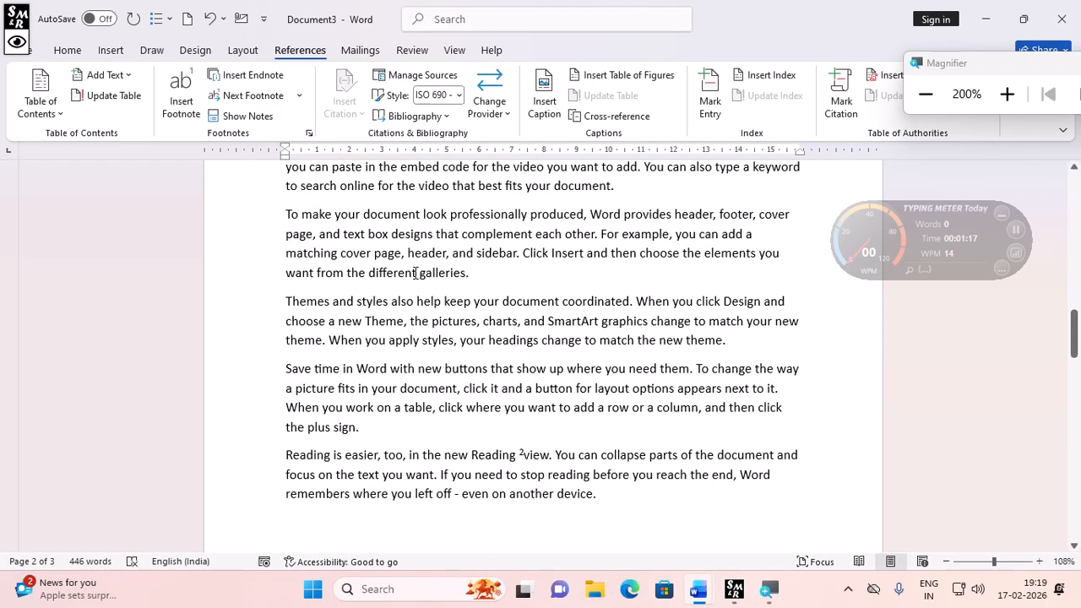
scroll(416, 279, up, 1)
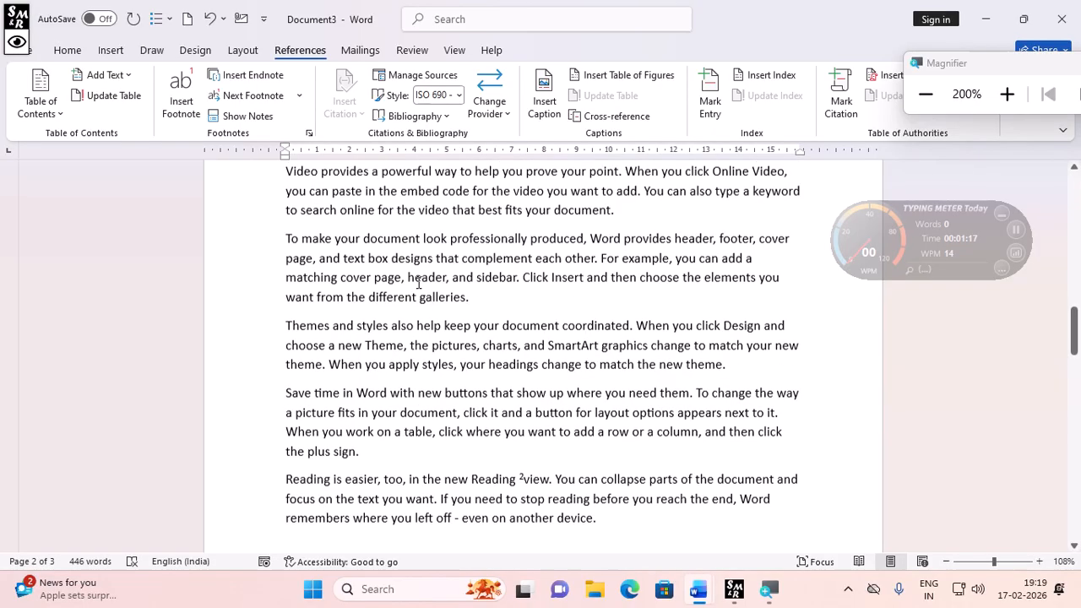
scroll(419, 283, down, 3)
click(312, 273)
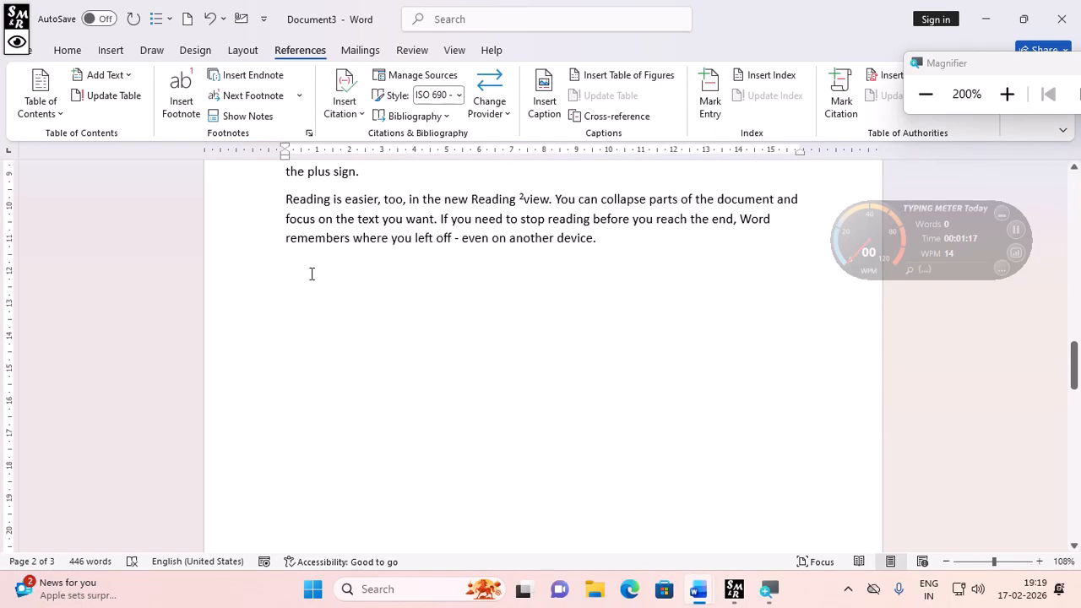
scroll(311, 273, down, 3)
scroll(310, 273, up, 1)
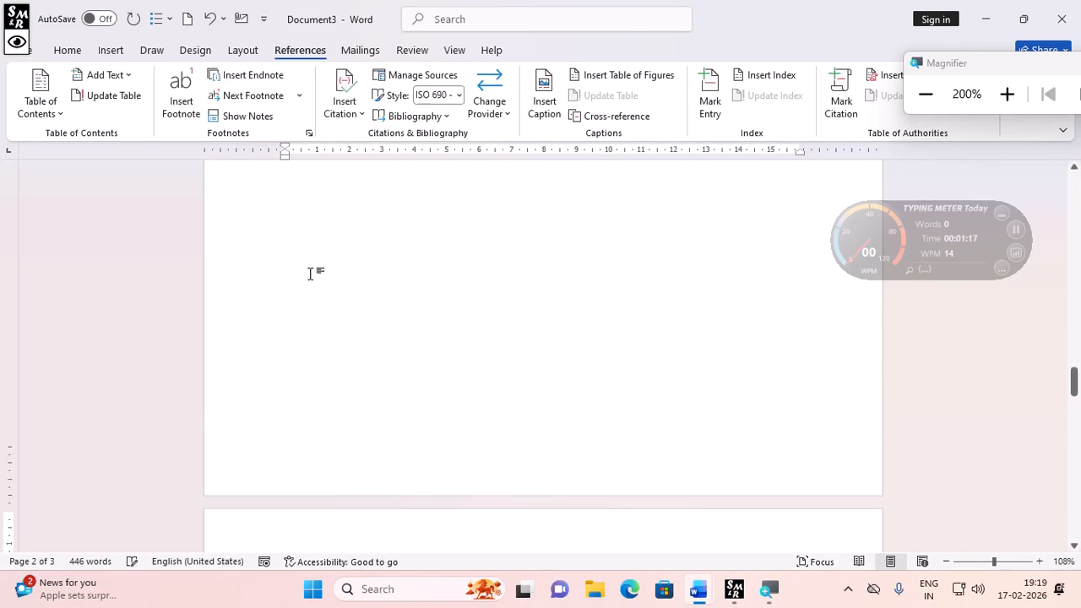
- Generate sample paragraphs on the blank page with the =rand() formula
scroll(310, 272, down, 1)
scroll(310, 273, up, 10)
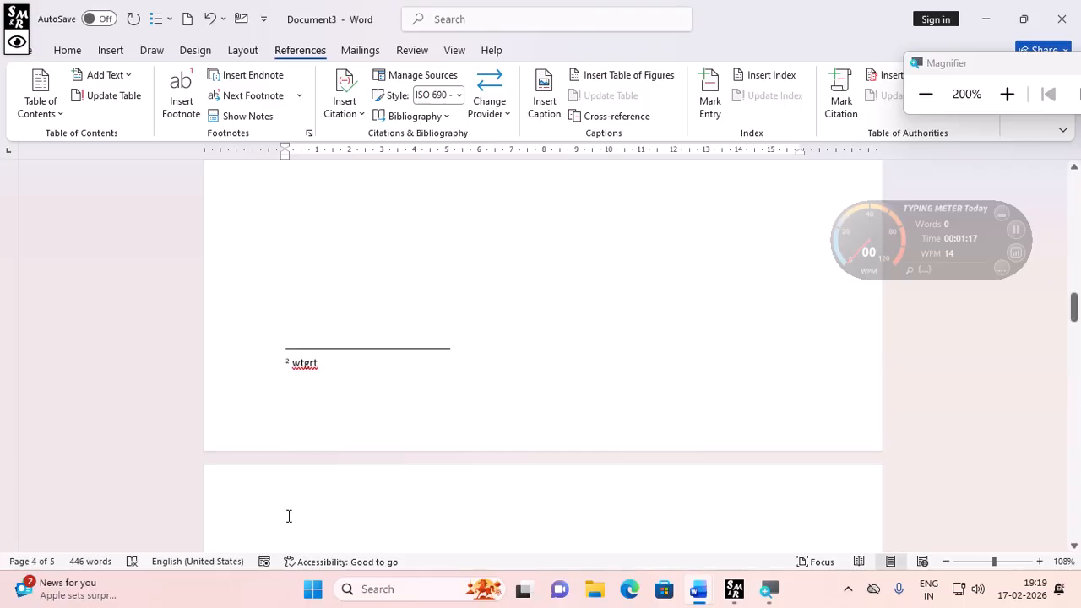
scroll(333, 346, up, 2)
scroll(334, 345, up, 2)
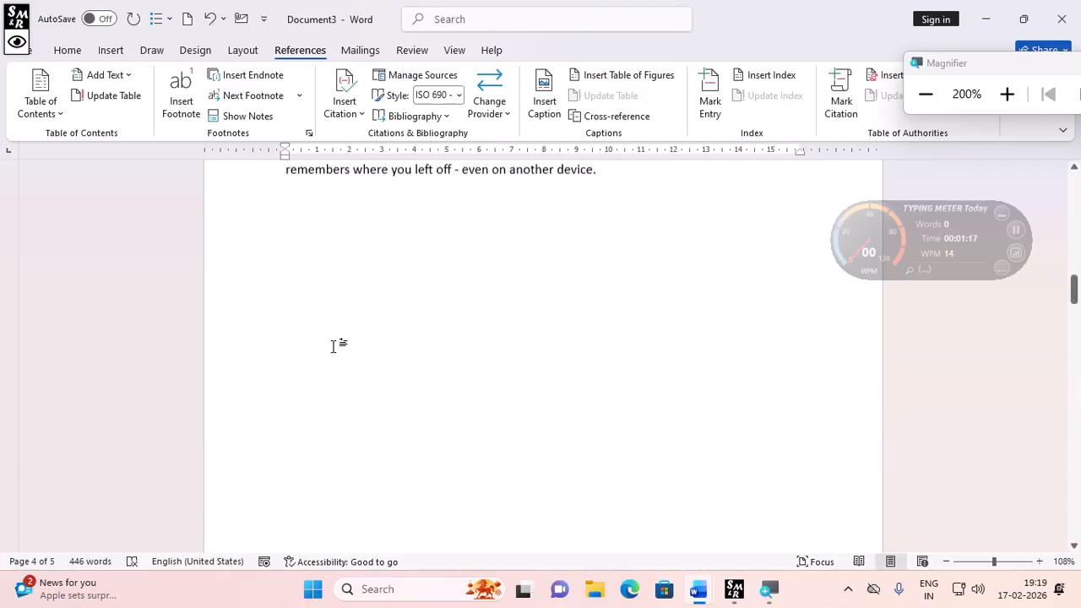
scroll(334, 345, down, 5)
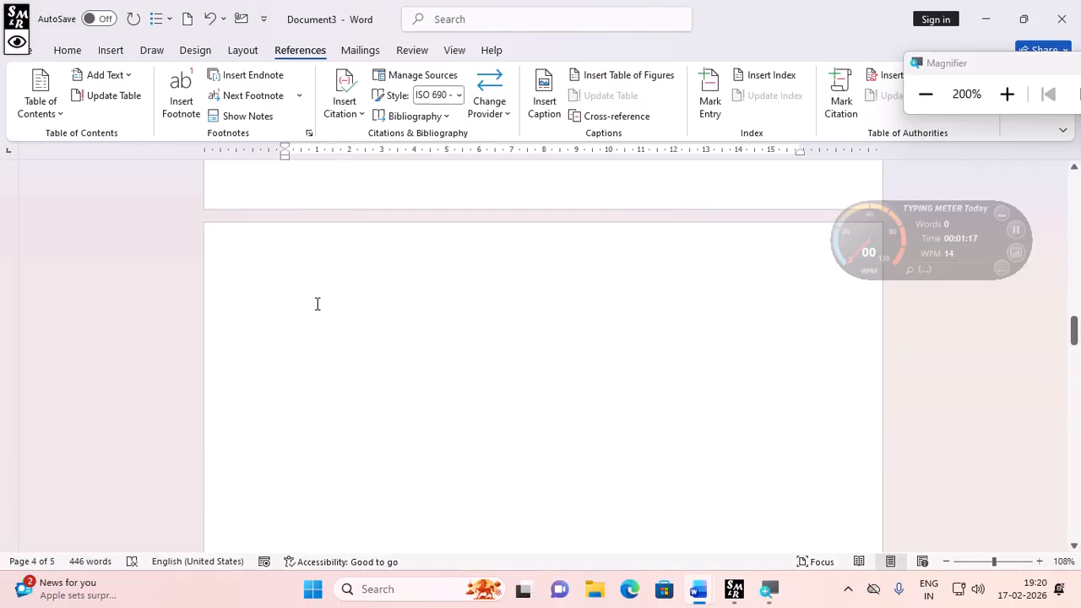
click(318, 304)
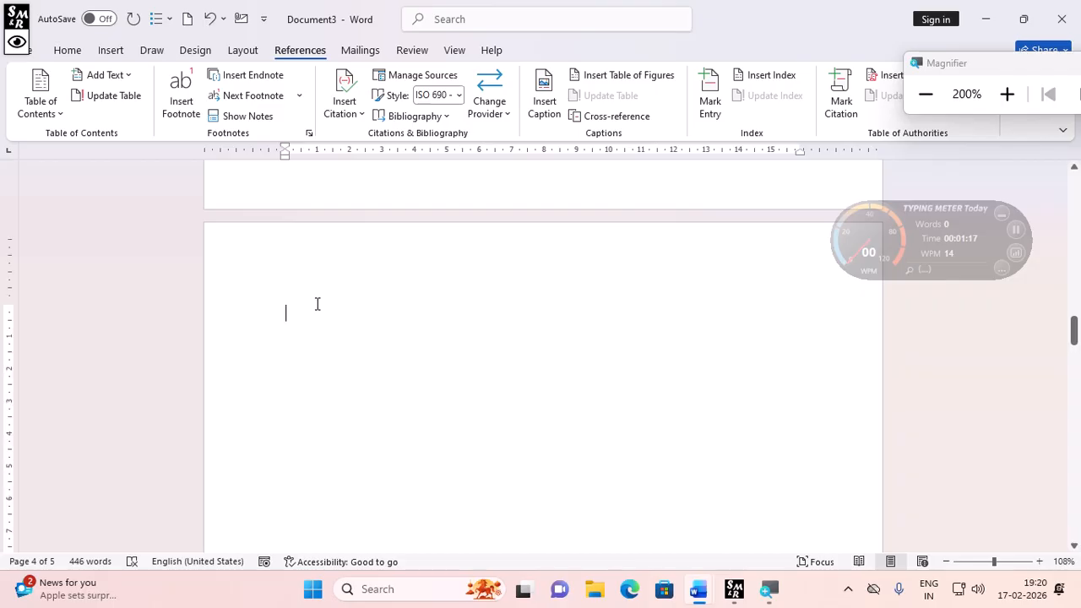
text(=rand()
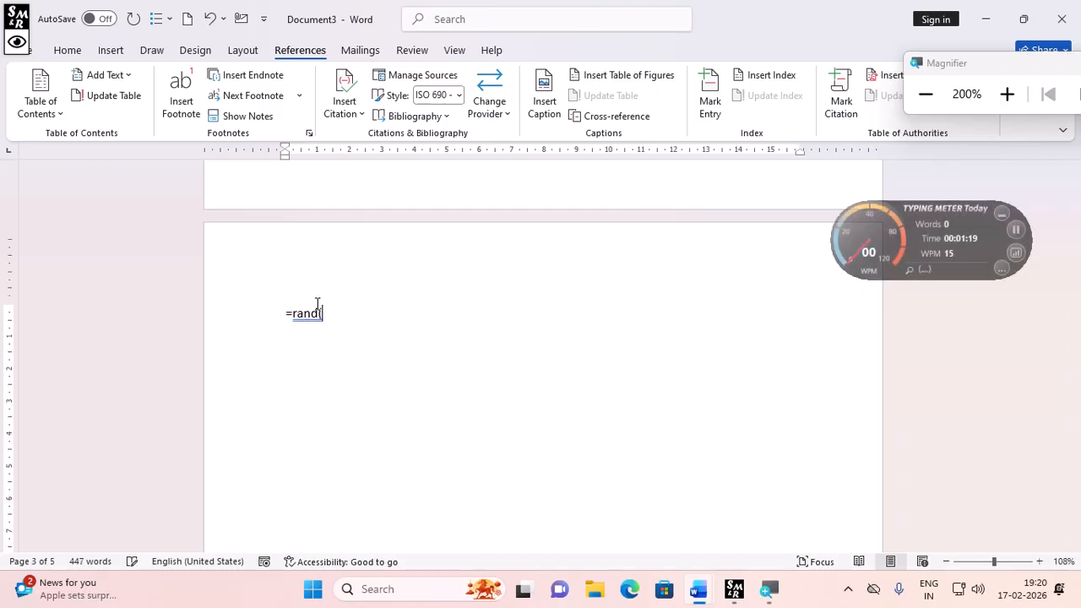
text())
key(Return)
- Generate two more sample paragraphs on the next blank page with =rand(2)
scroll(338, 359, down, 1)
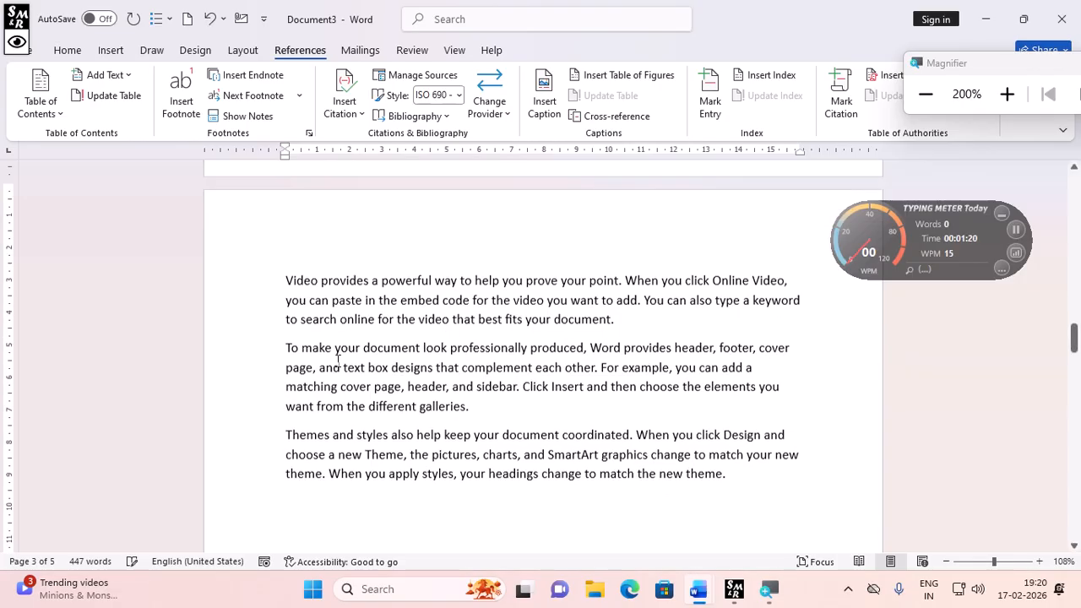
scroll(335, 496, down, 5)
scroll(331, 497, down, 3)
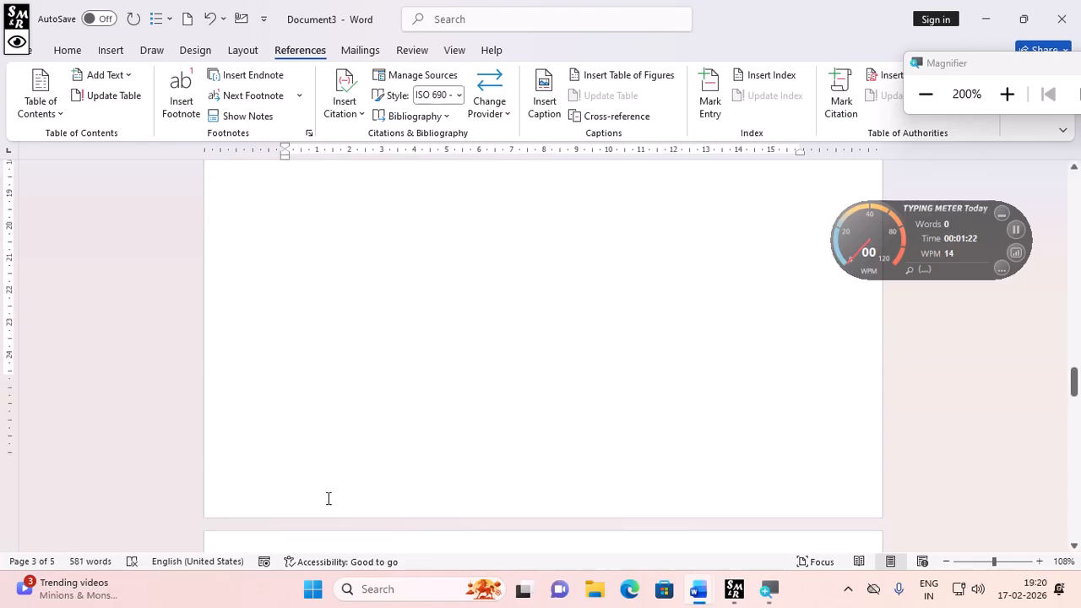
text(=rand()
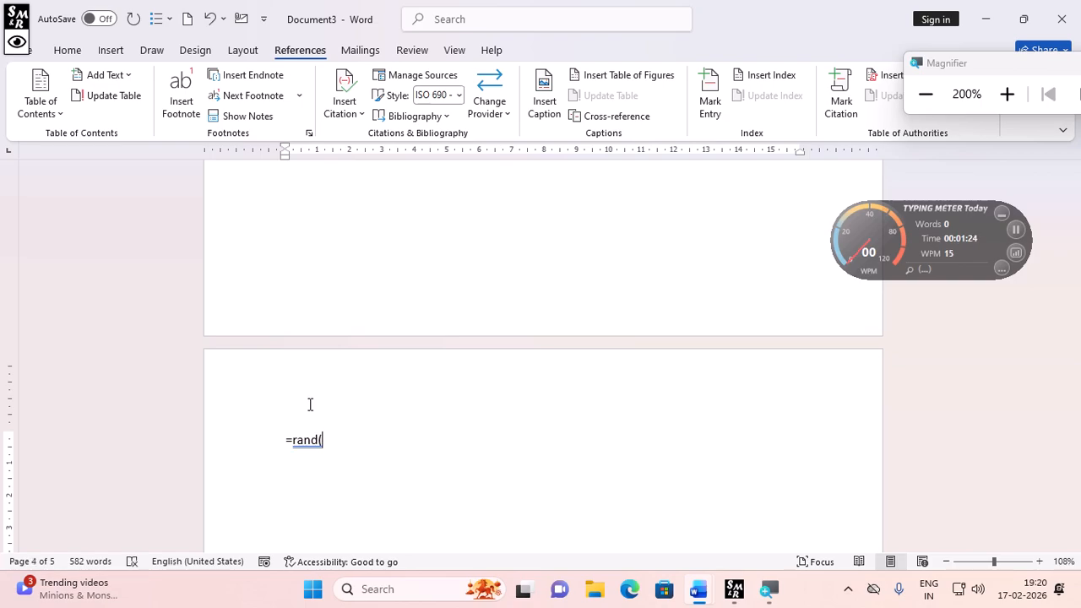
text(6)
key(BackSpace)
text(2))
key(Return)
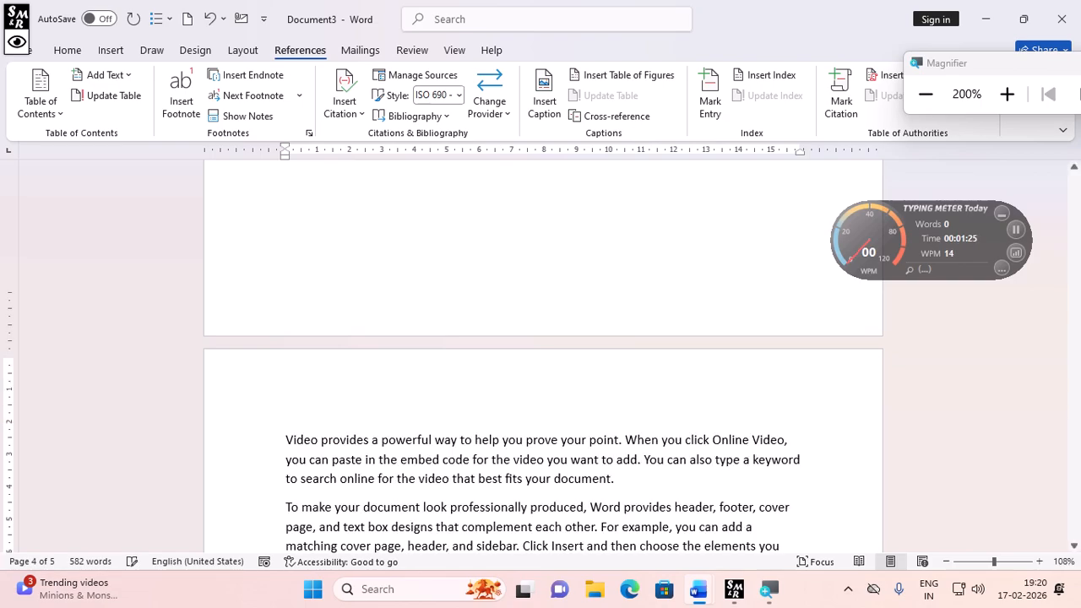
- Draw a same-side snipped-corner rectangle shape below the Reading paragraph
scroll(329, 455, up, 4)
scroll(329, 456, down, 8)
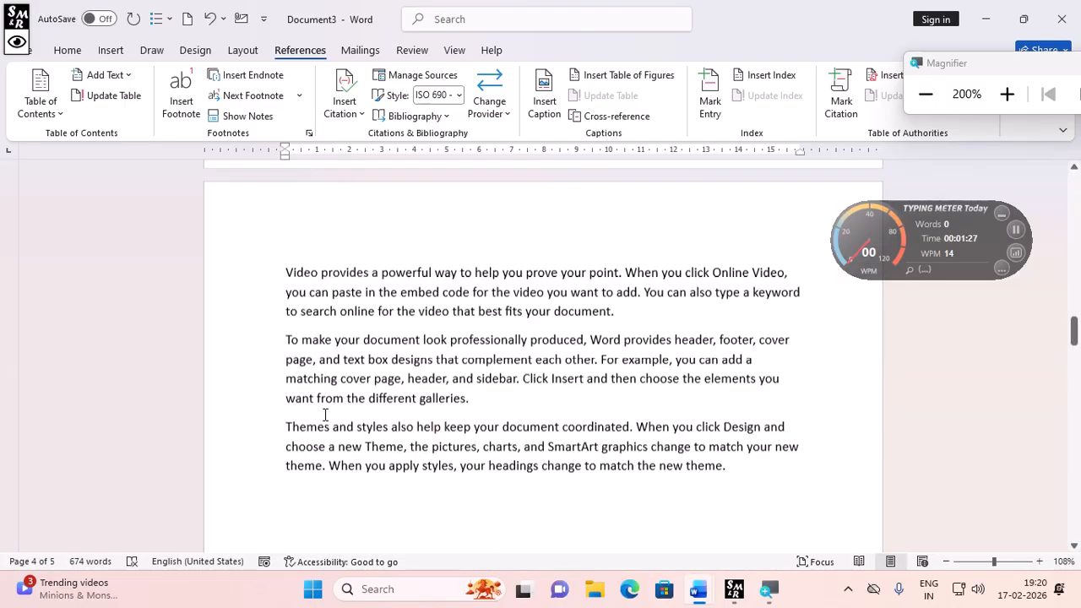
scroll(328, 439, up, 3)
scroll(325, 418, down, 10)
scroll(325, 414, up, 15)
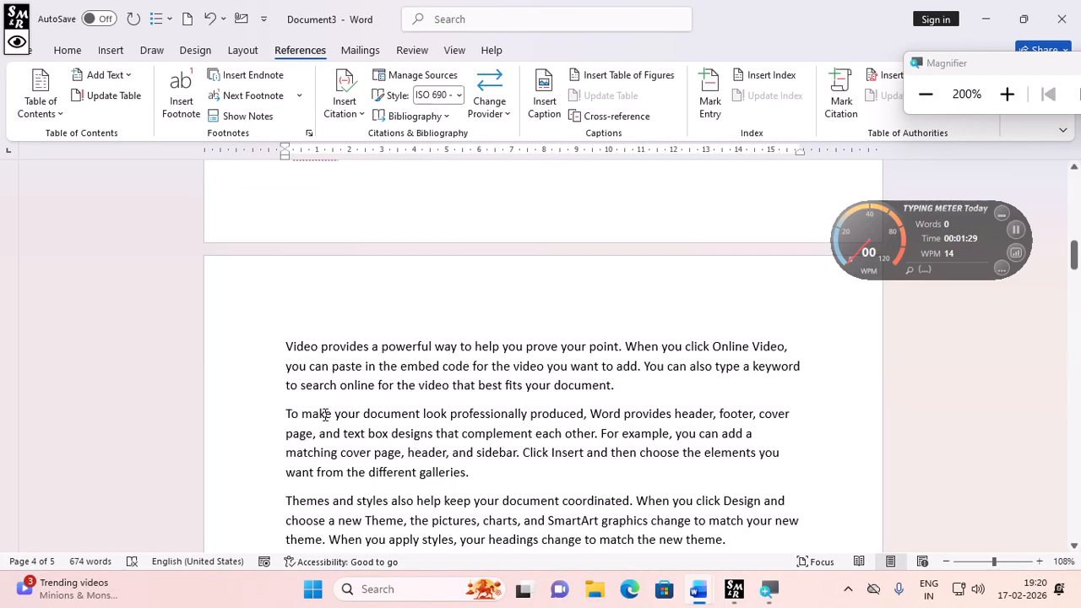
scroll(325, 435, up, 3)
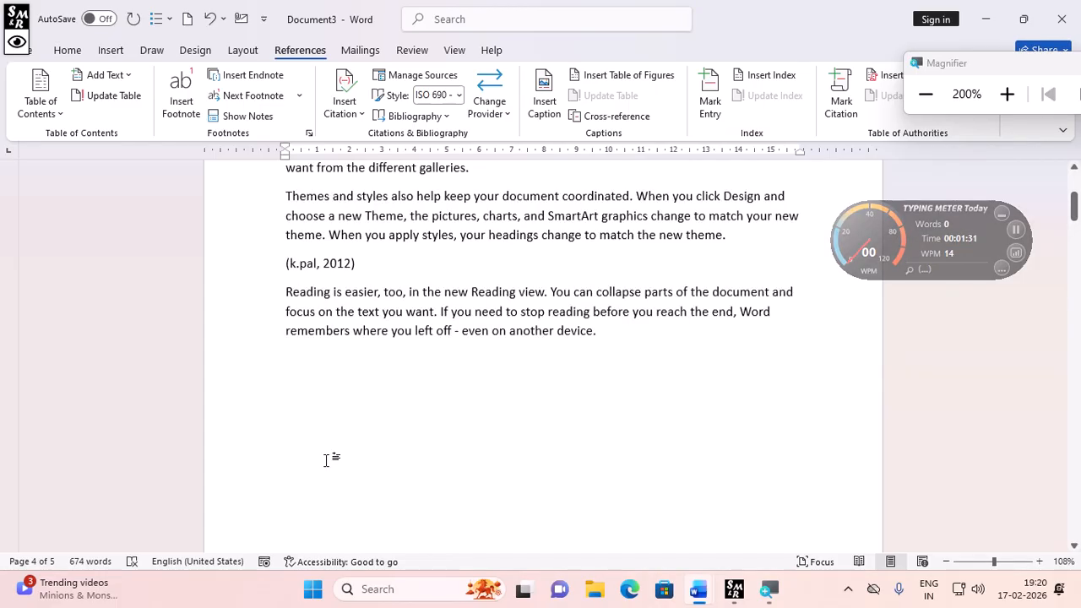
click(111, 51)
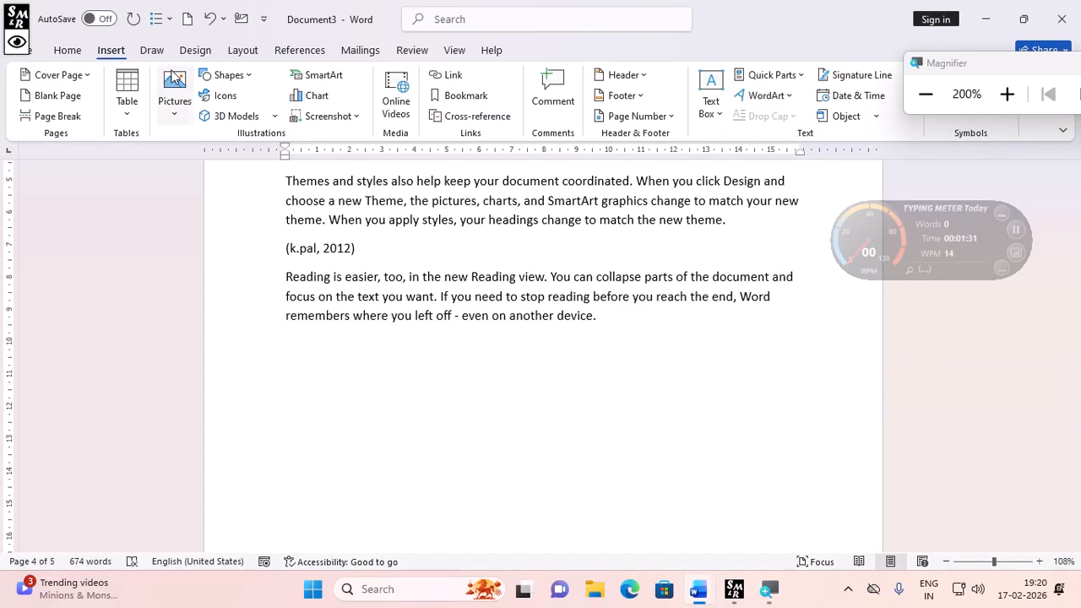
click(228, 74)
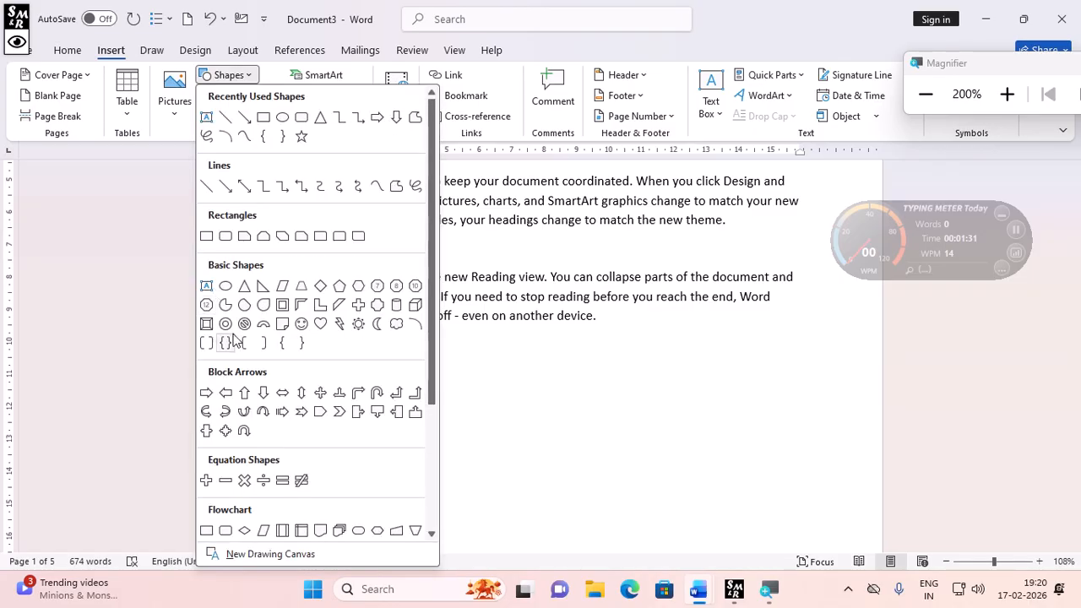
click(301, 236)
mouse_move(373, 353)
mouse_down()
mouse_move(439, 420)
mouse_move(538, 433)
mouse_up()
- Paste a shape below the last paragraph on another page, then undo the paste
scroll(537, 433, down, 1)
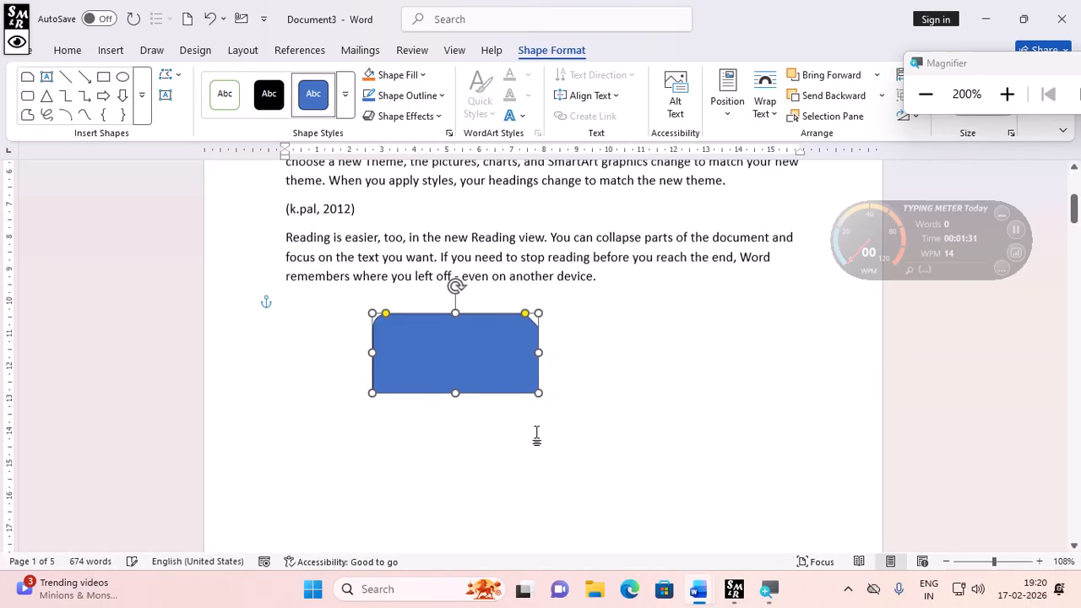
scroll(536, 435, down, 20)
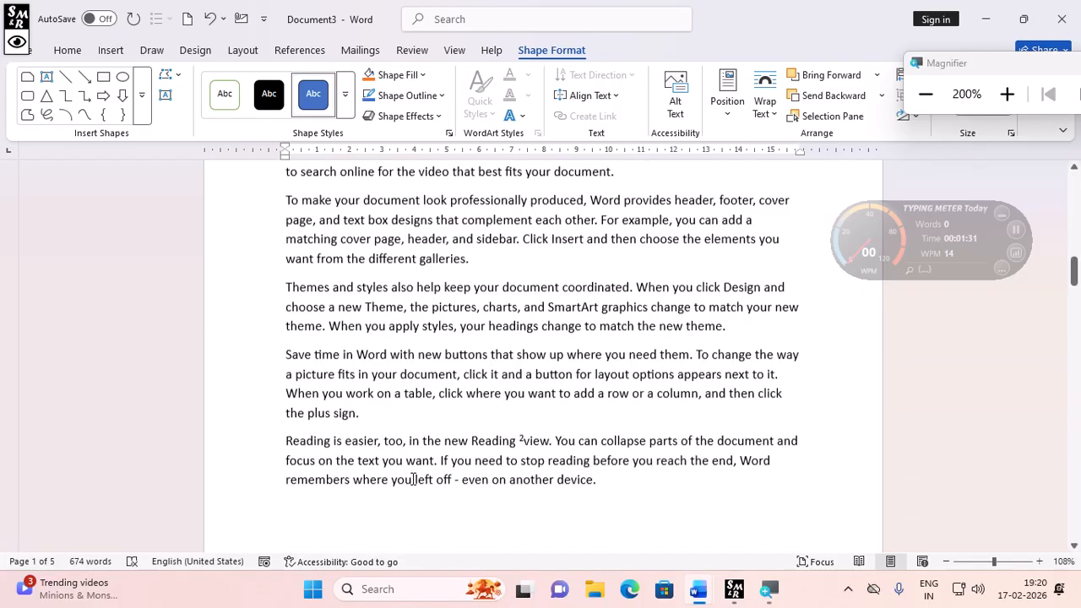
scroll(413, 479, down, 3)
click(413, 479)
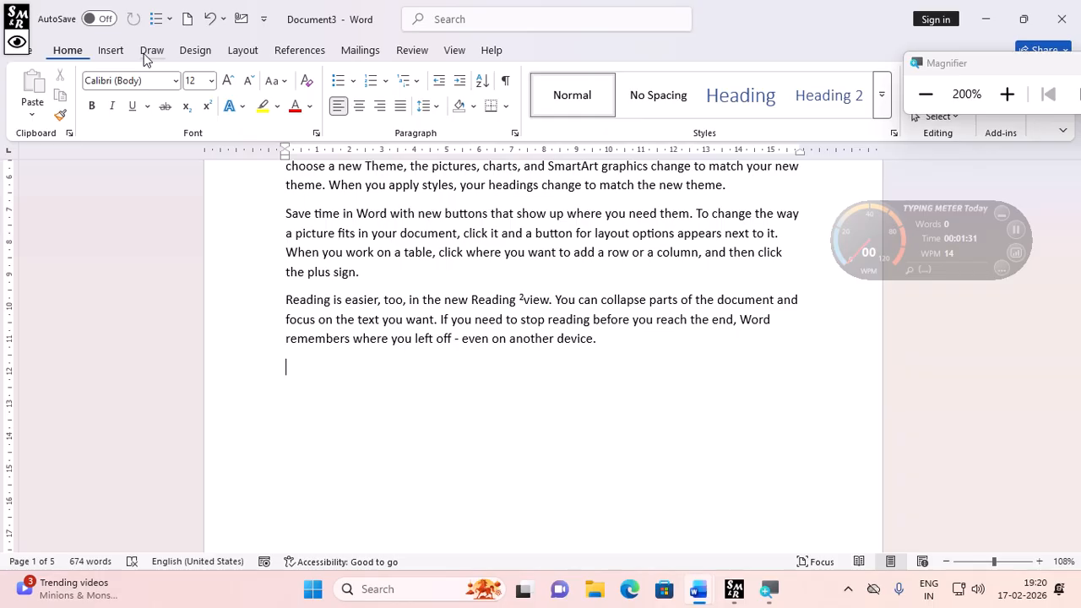
key(ctrl+v)
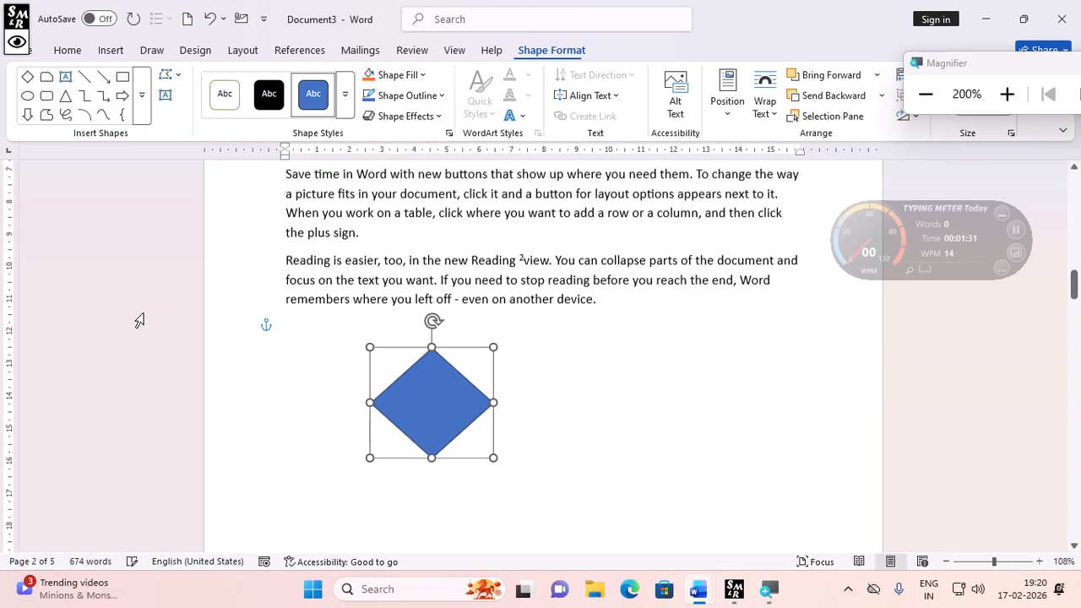
key(ctrl+z)
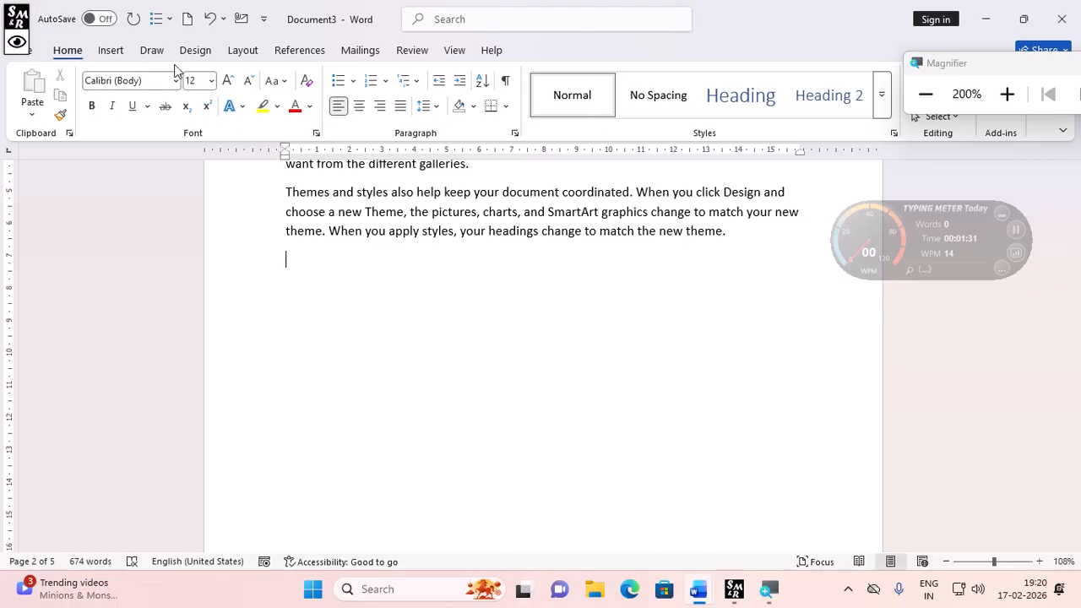
- Open the shapes gallery to choose another shape to insert
click(110, 49)
click(226, 74)
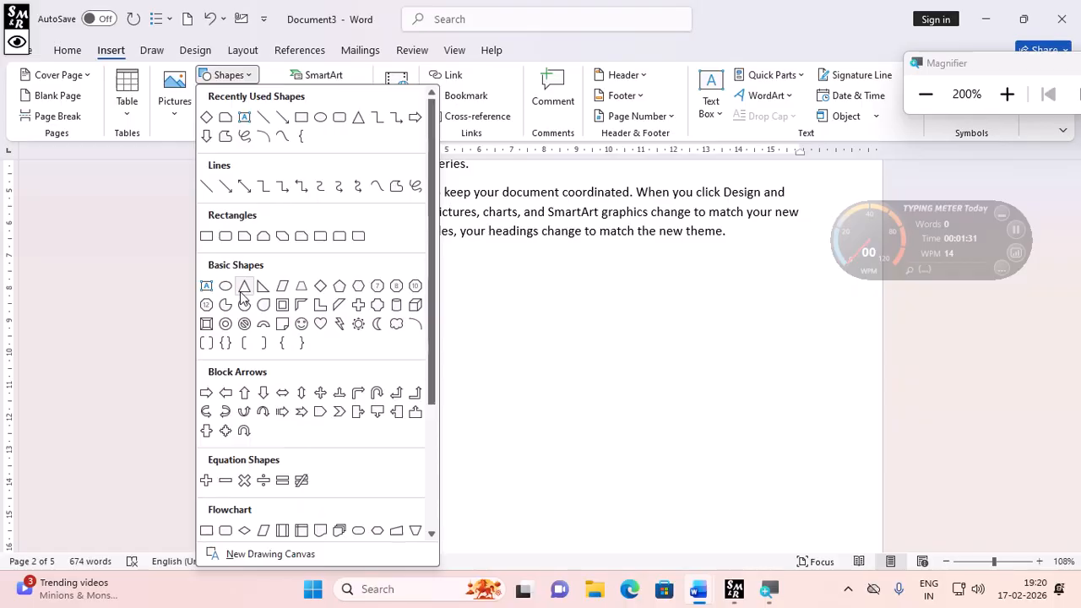
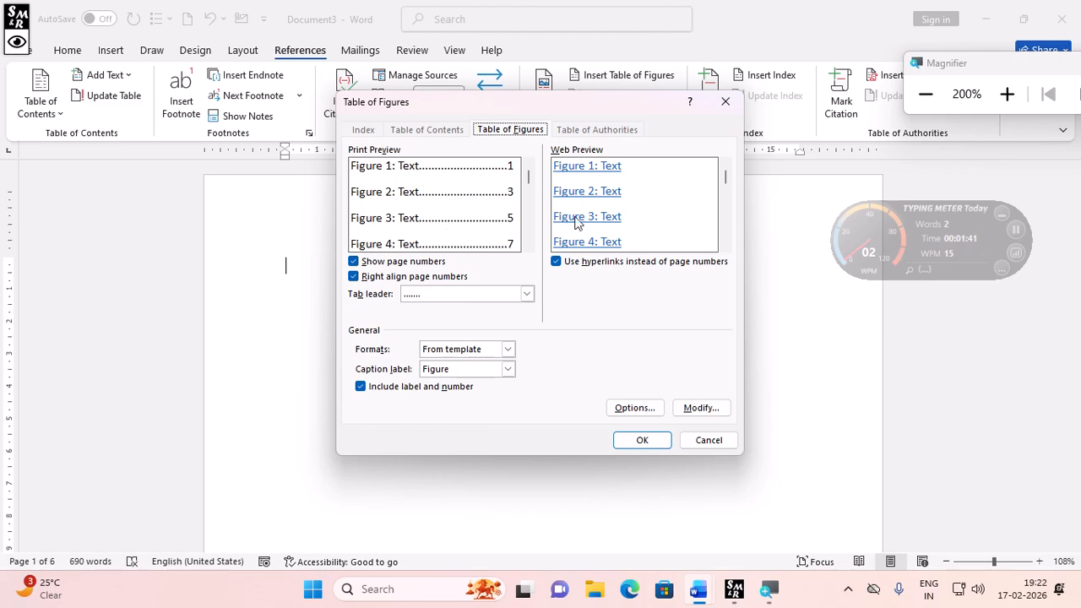
- Insert the table of figures with the default formatting on the blank first page
click(642, 444)
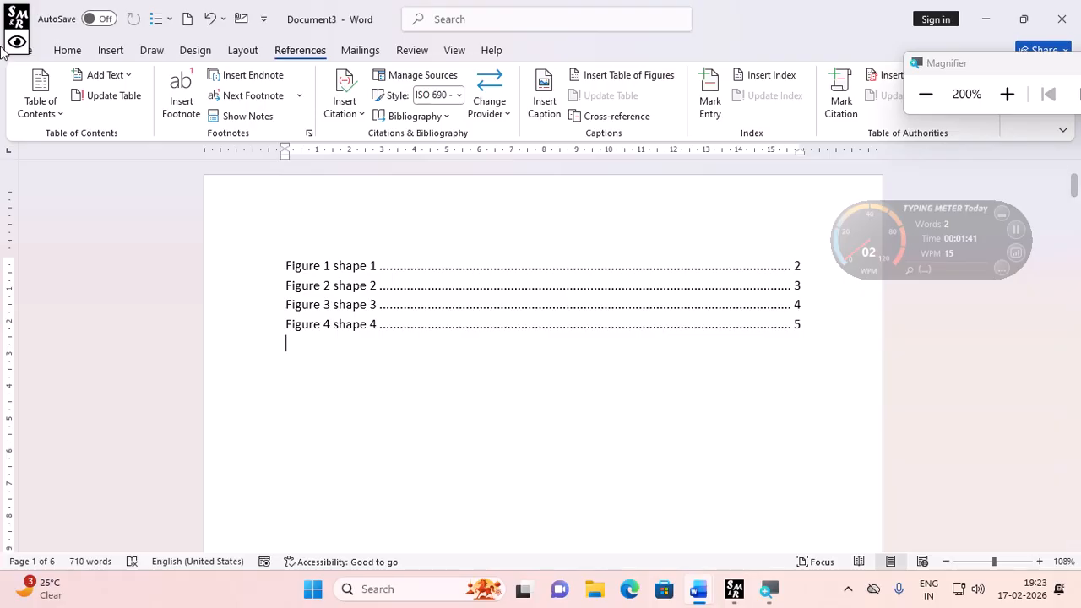
ctrl+click(353, 332)
click(450, 351)
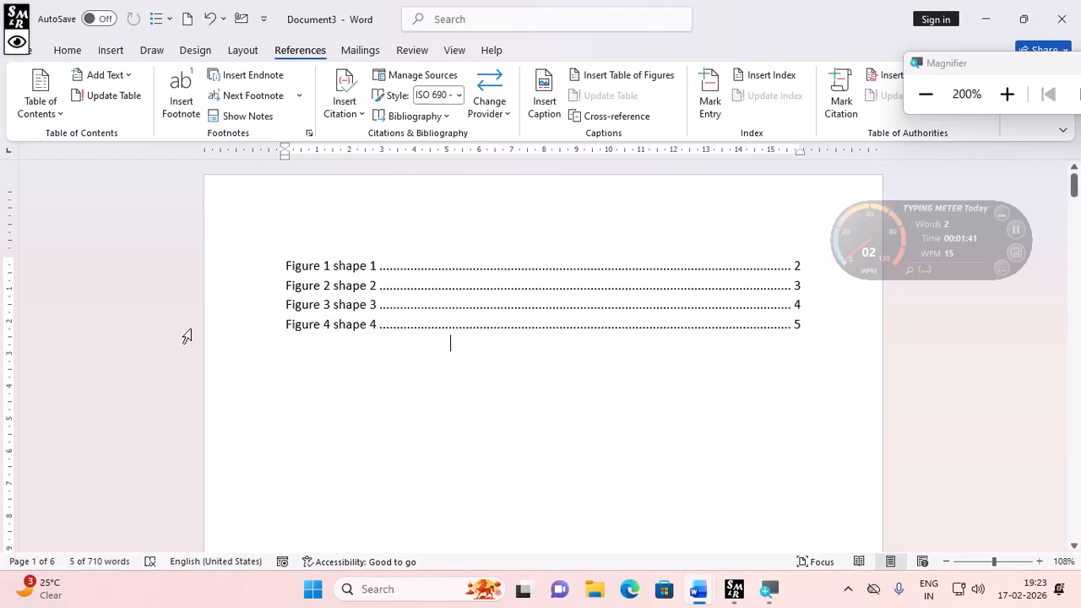
- Follow the Figure 4 entry in the table of figures to its caption and return to the table
ctrl+click(352, 324)
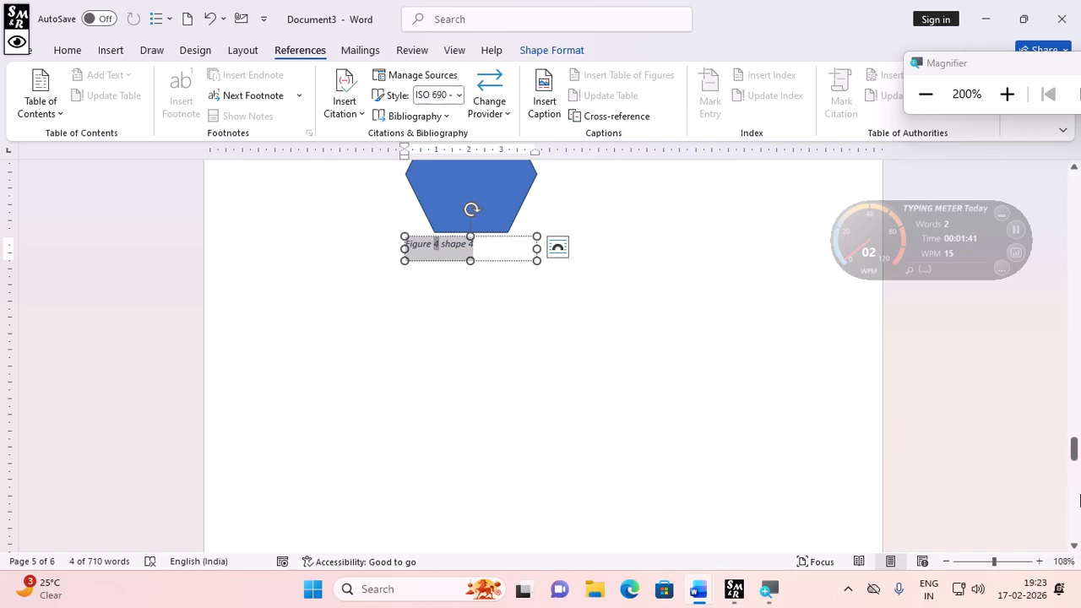
drag(1075, 449, 1074, 178)
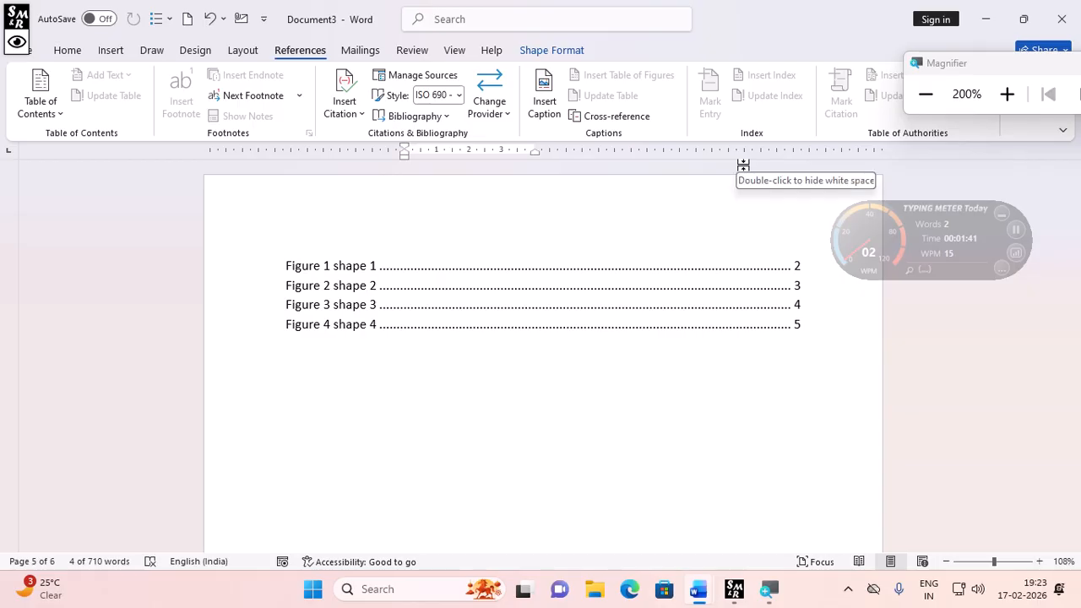
click(747, 202)
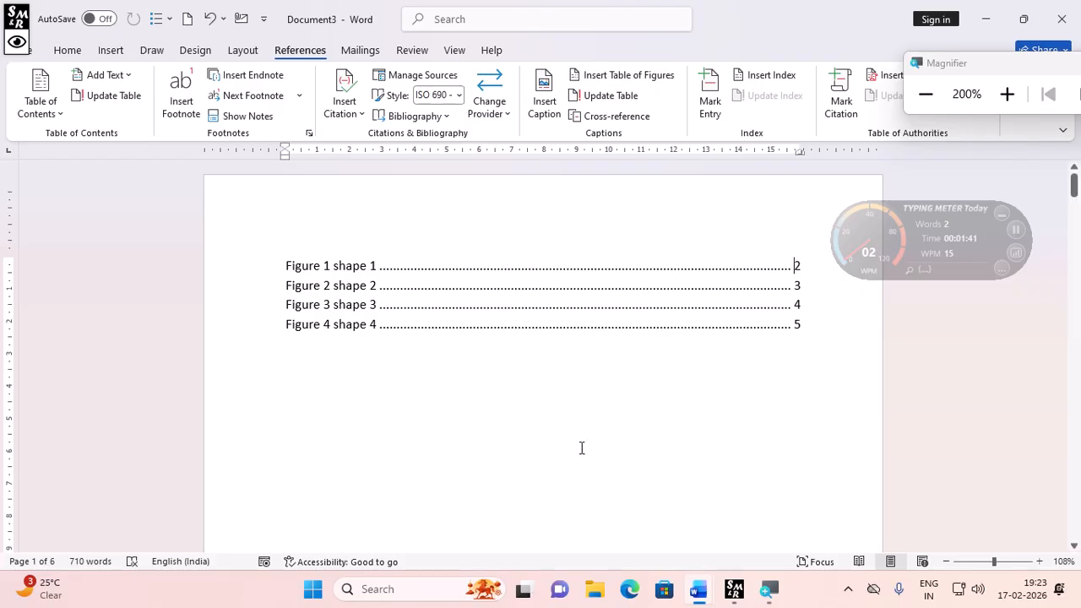
scroll(581, 448, down, 1)
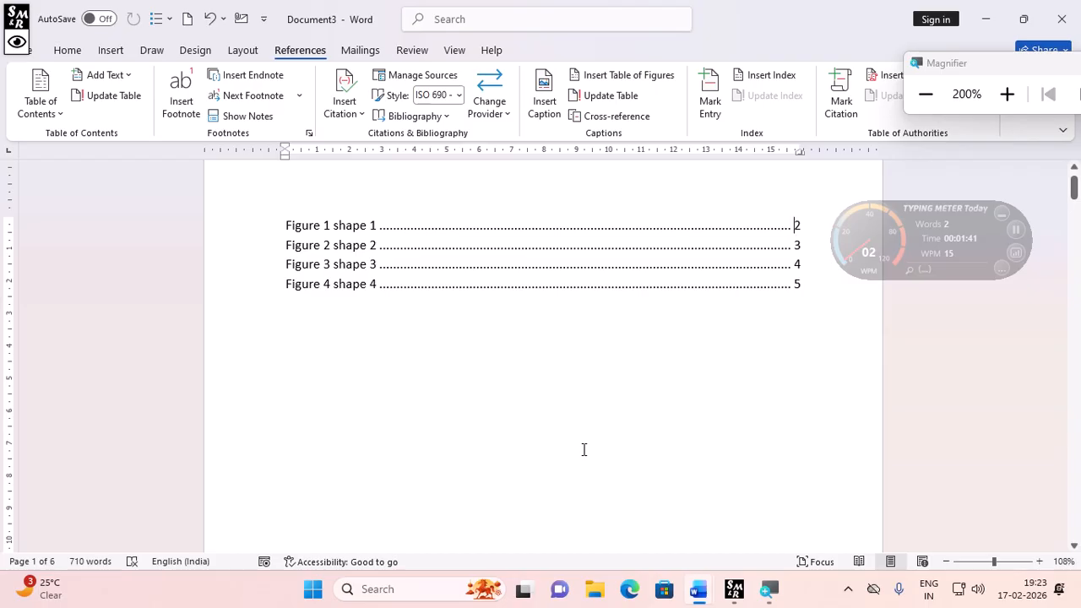
click(112, 50)
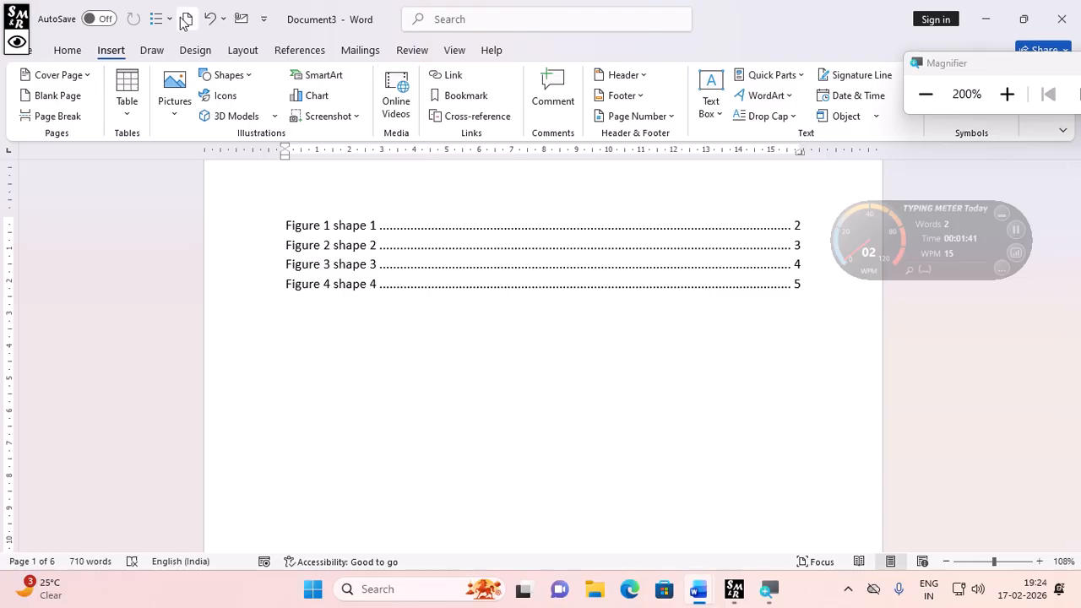
click(287, 52)
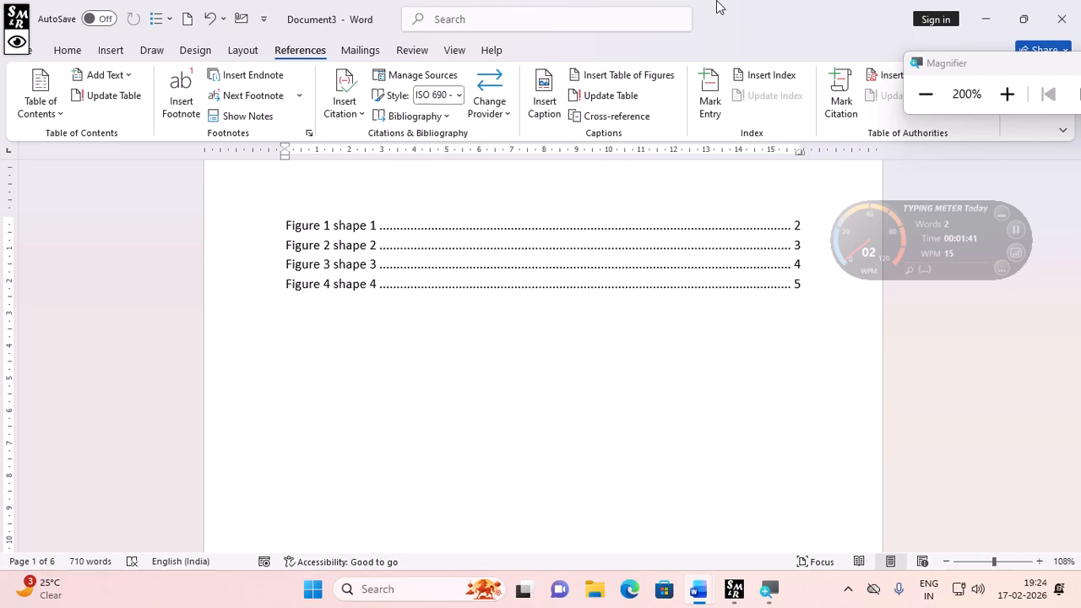
- Mark the word complement in the second paragraph on page 2 as an index entry
scroll(454, 516, down, 5)
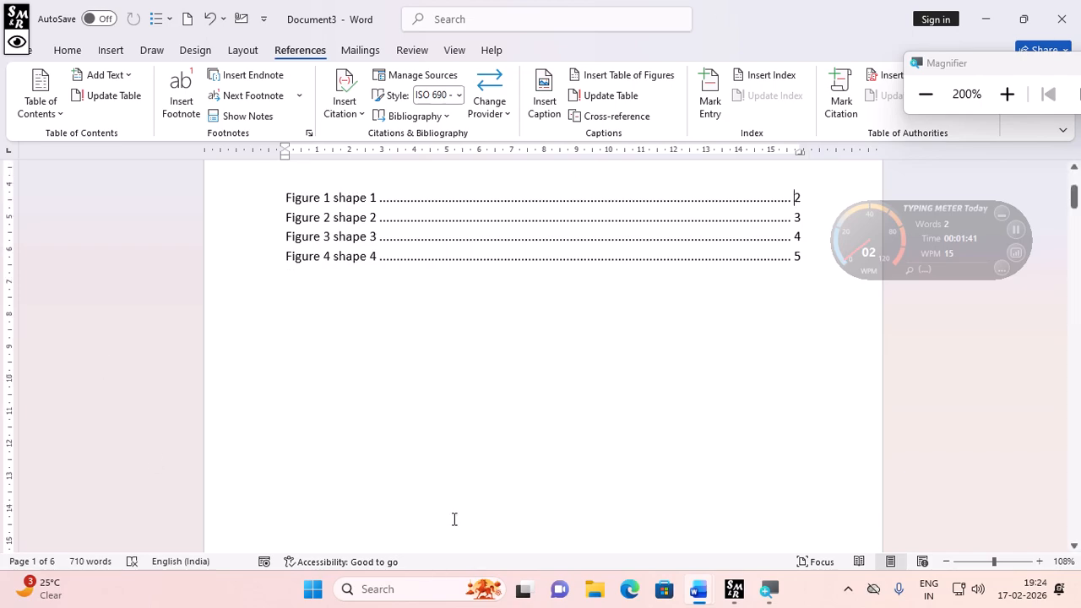
scroll(434, 502, down, 5)
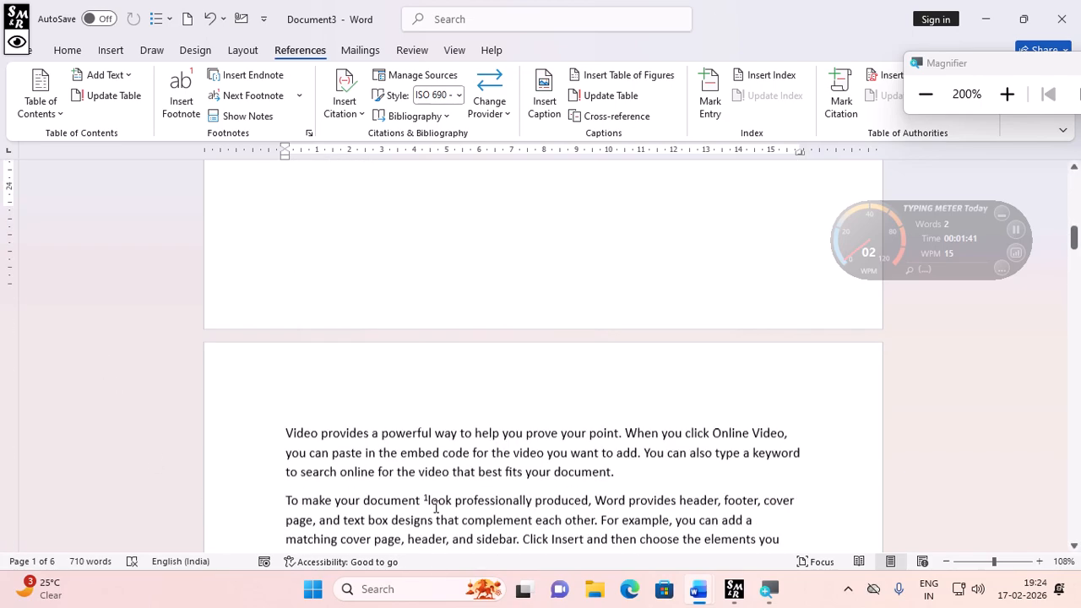
double_click(494, 483)
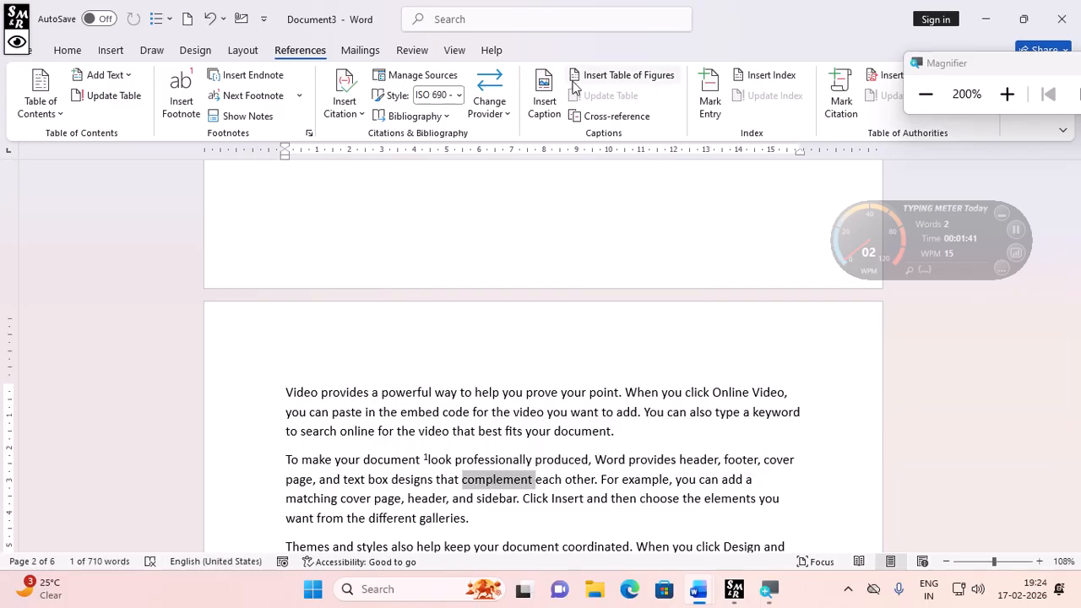
click(712, 104)
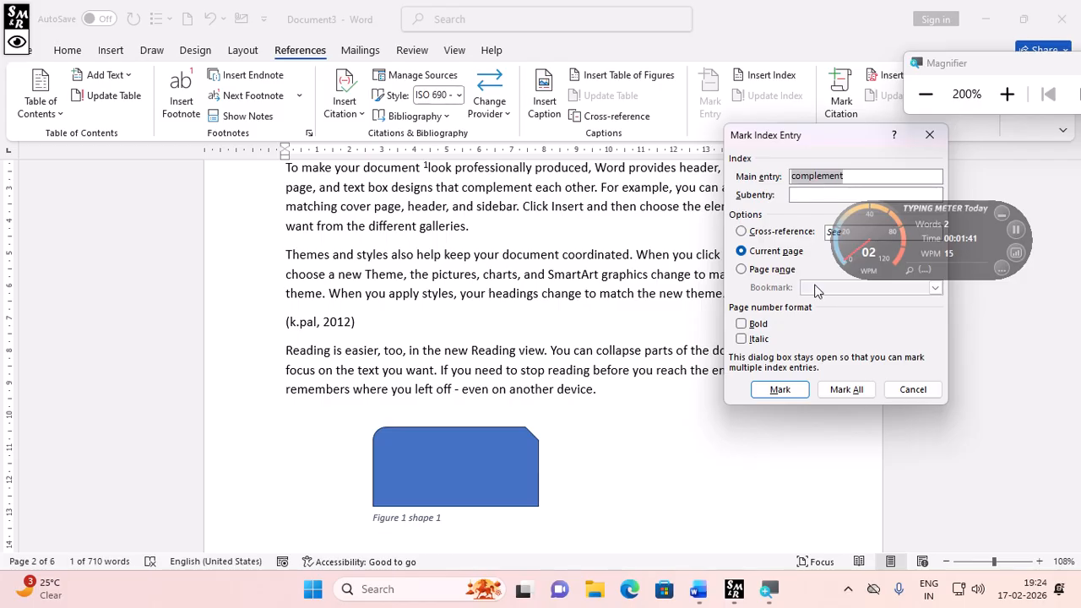
drag(903, 216, 1018, 68)
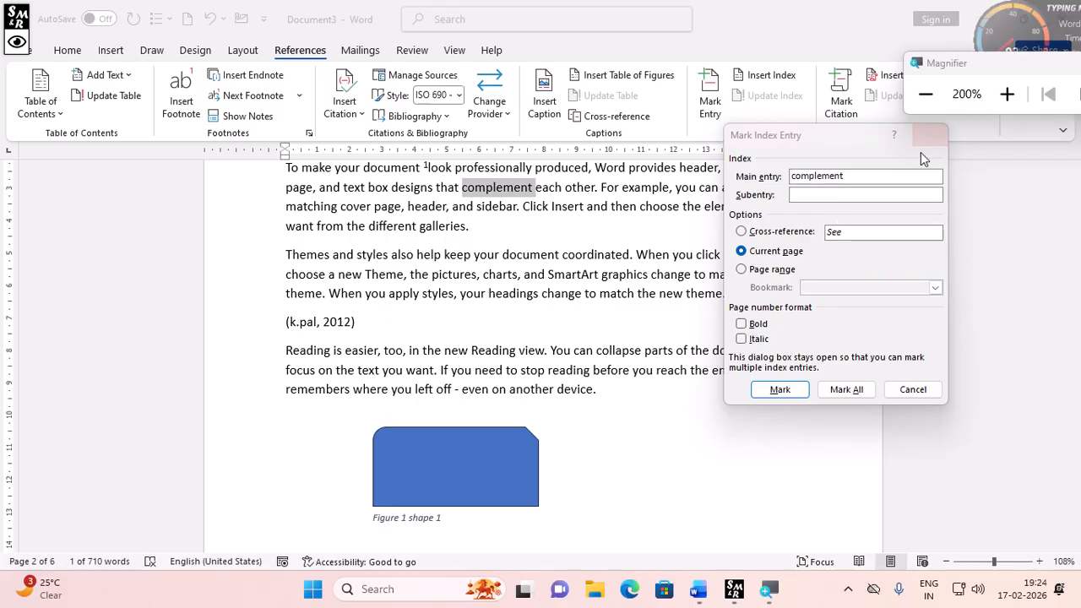
click(910, 175)
drag(911, 176, 704, 181)
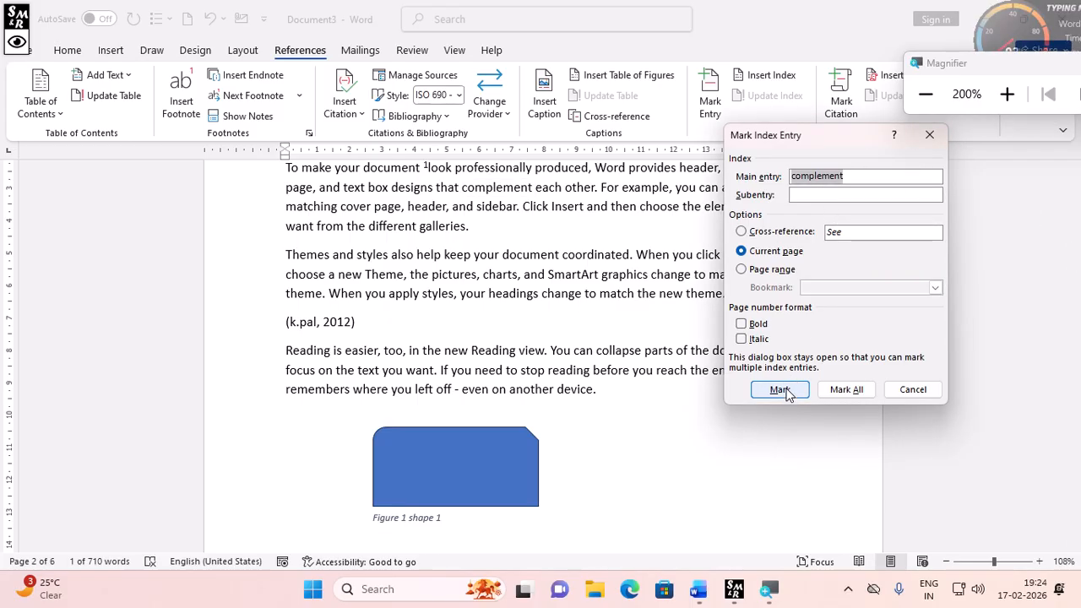
click(784, 391)
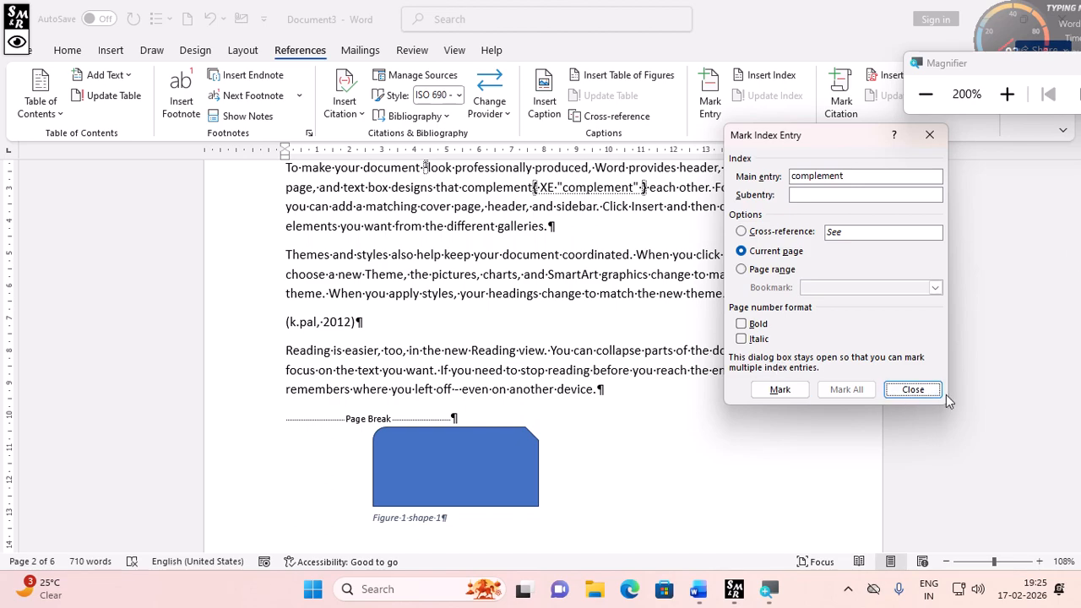
click(913, 389)
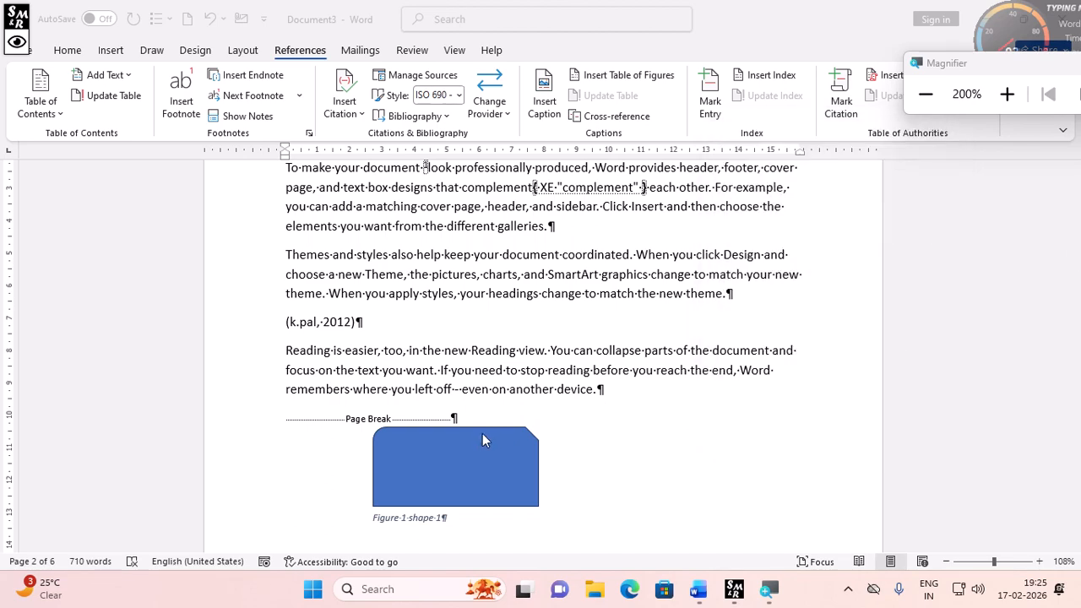
- Hide the formatting marks in the document
scroll(591, 283, up, 3)
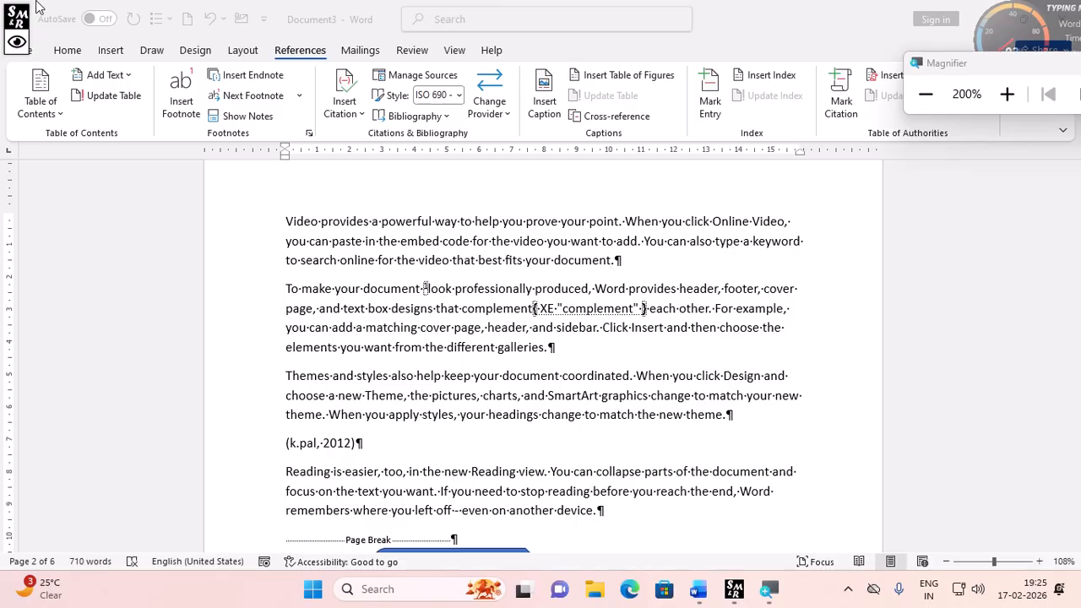
click(66, 50)
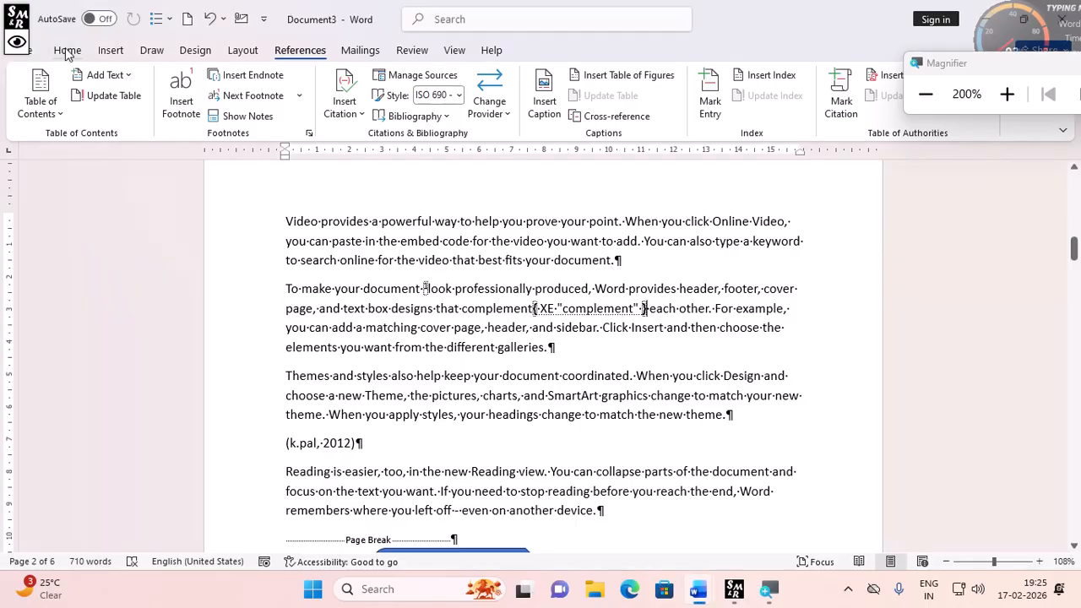
click(66, 51)
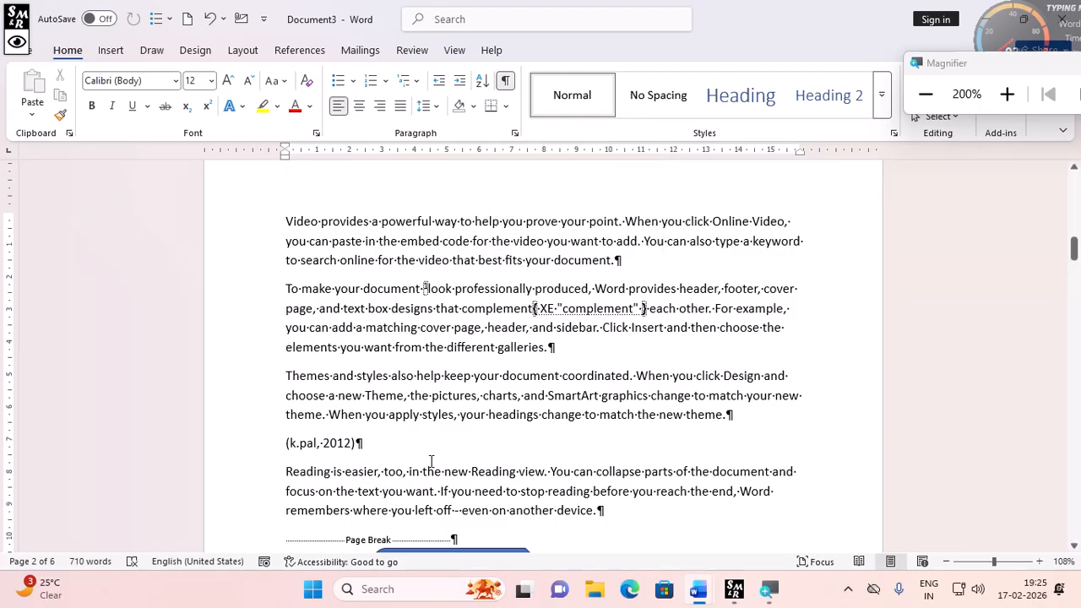
click(505, 81)
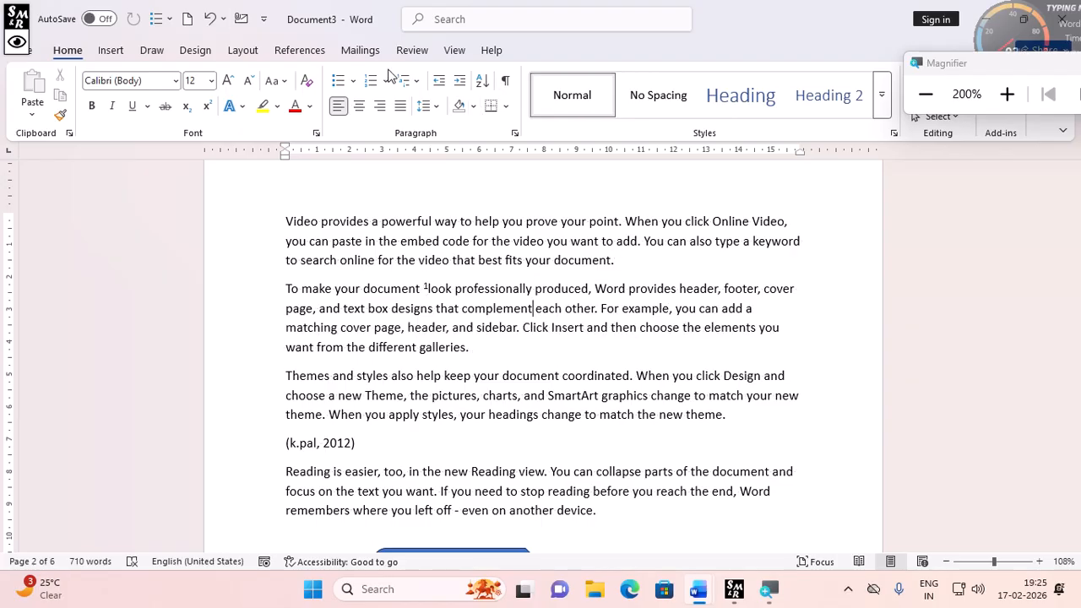
- Mark all occurrences of the word document as index entries, starting from page 3
click(302, 52)
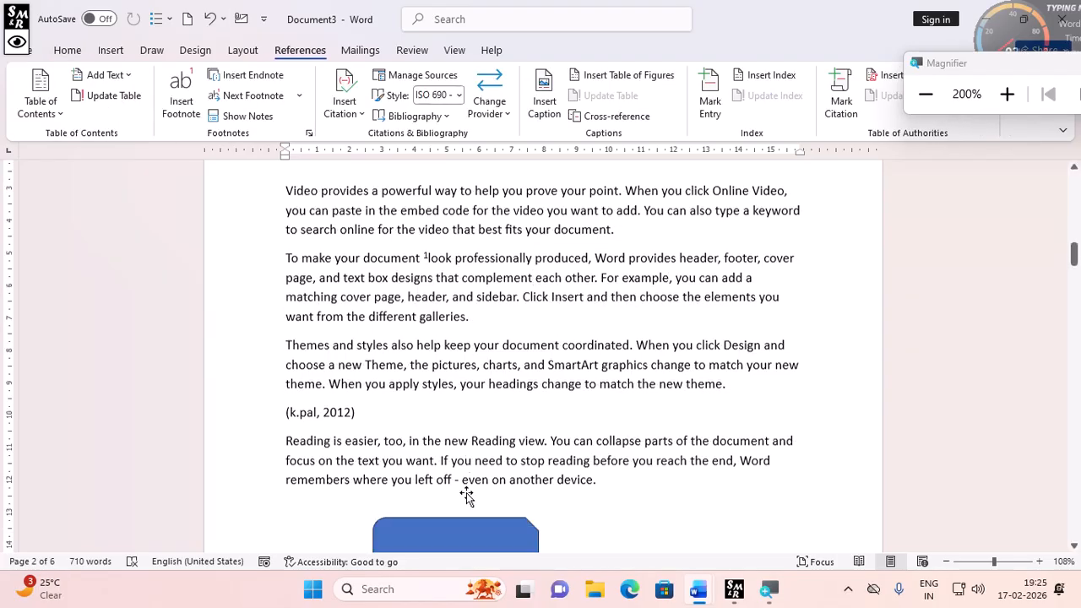
scroll(444, 490, down, 5)
scroll(440, 491, down, 5)
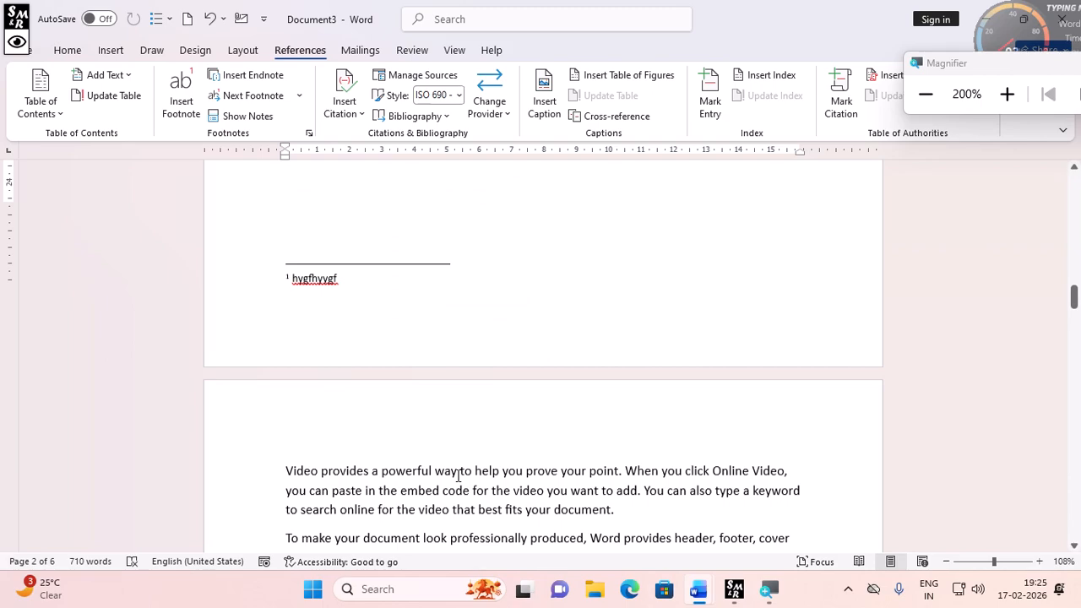
scroll(458, 476, down, 5)
double_click(385, 296)
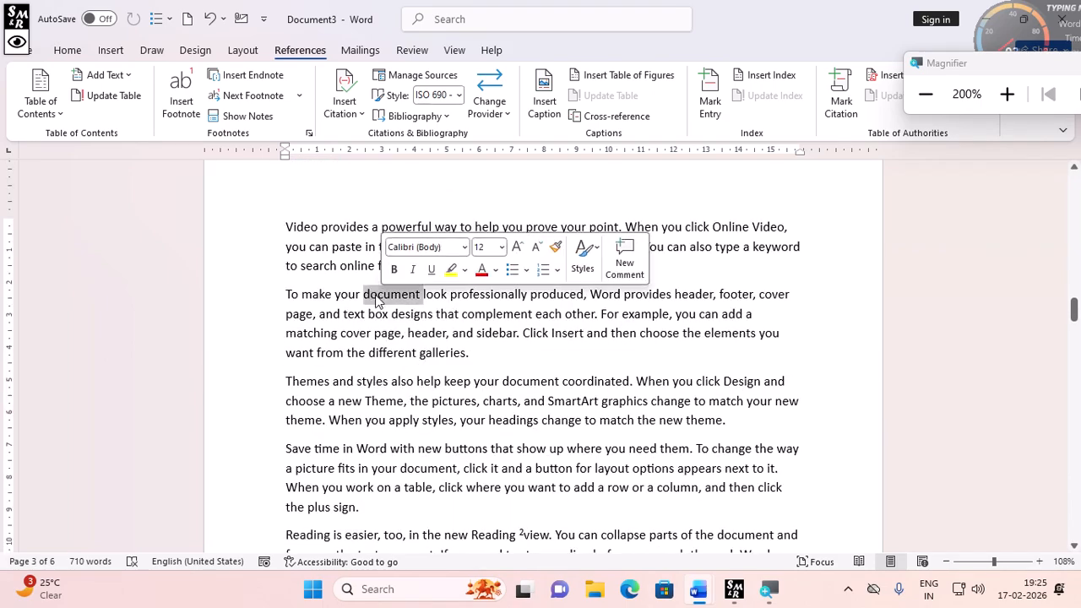
click(725, 100)
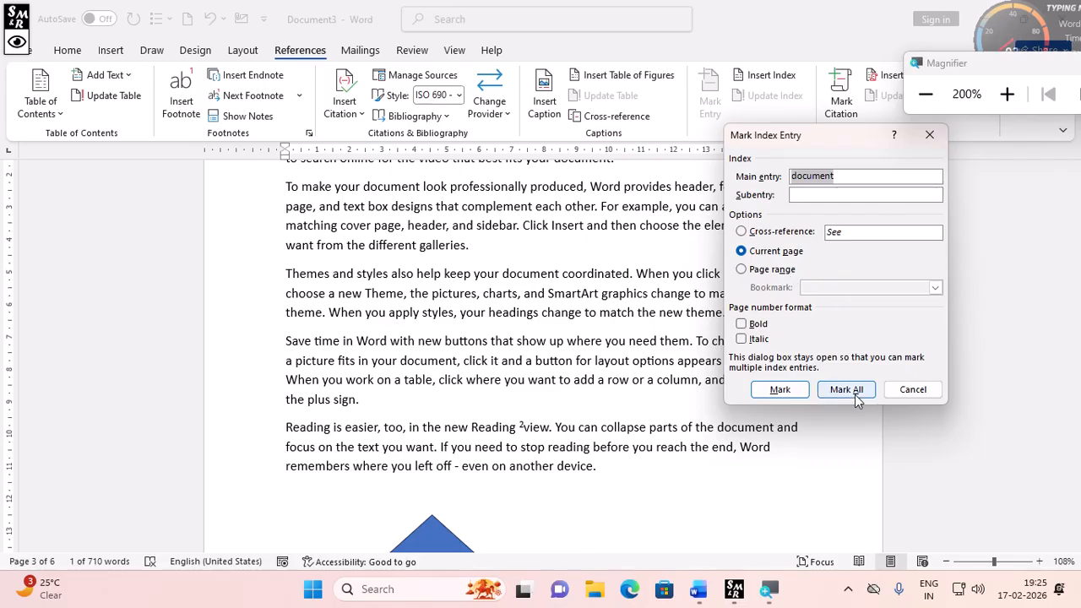
click(844, 391)
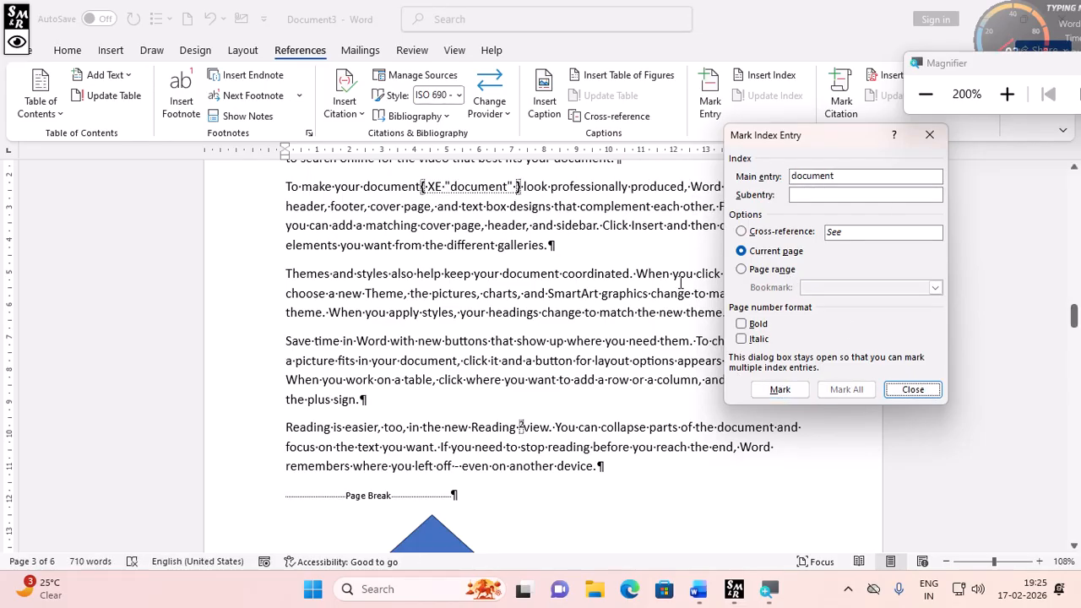
click(912, 389)
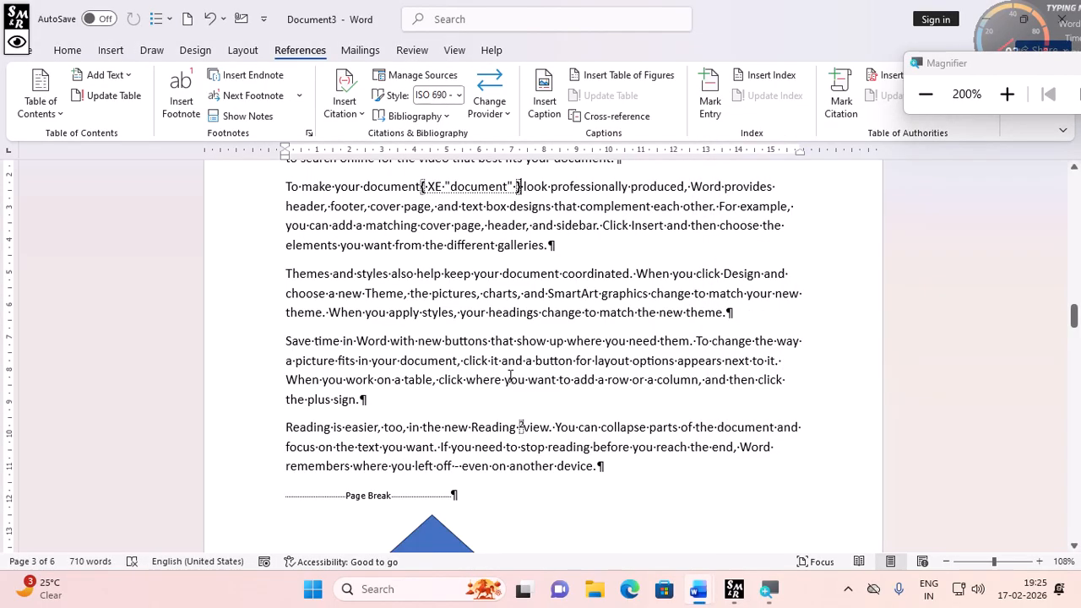
- Mark the word professionally in the second paragraph on page 4 as an index entry
scroll(495, 411, down, 5)
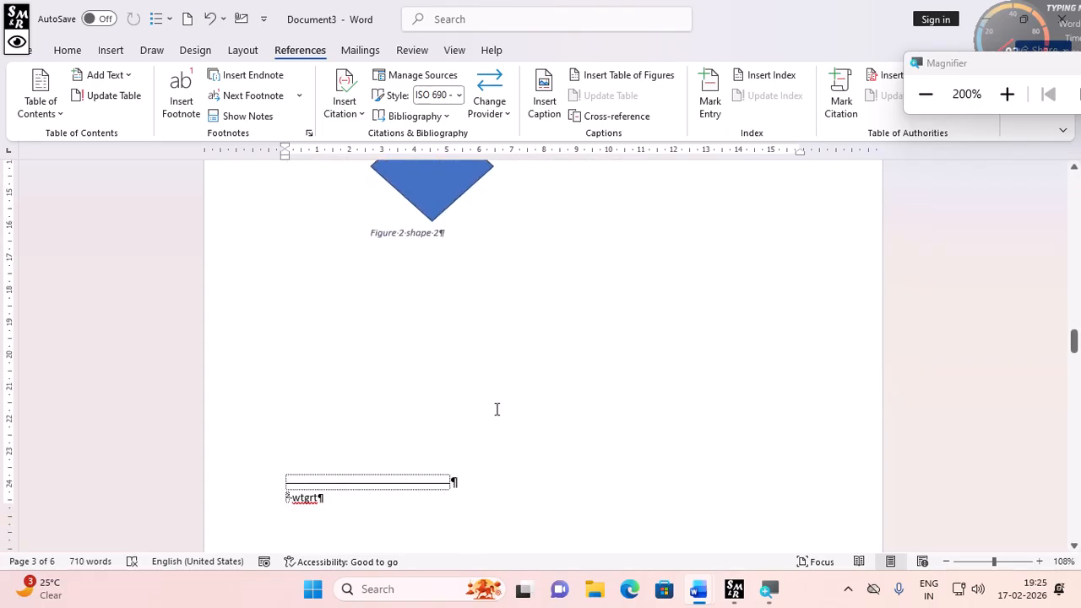
scroll(497, 409, down, 8)
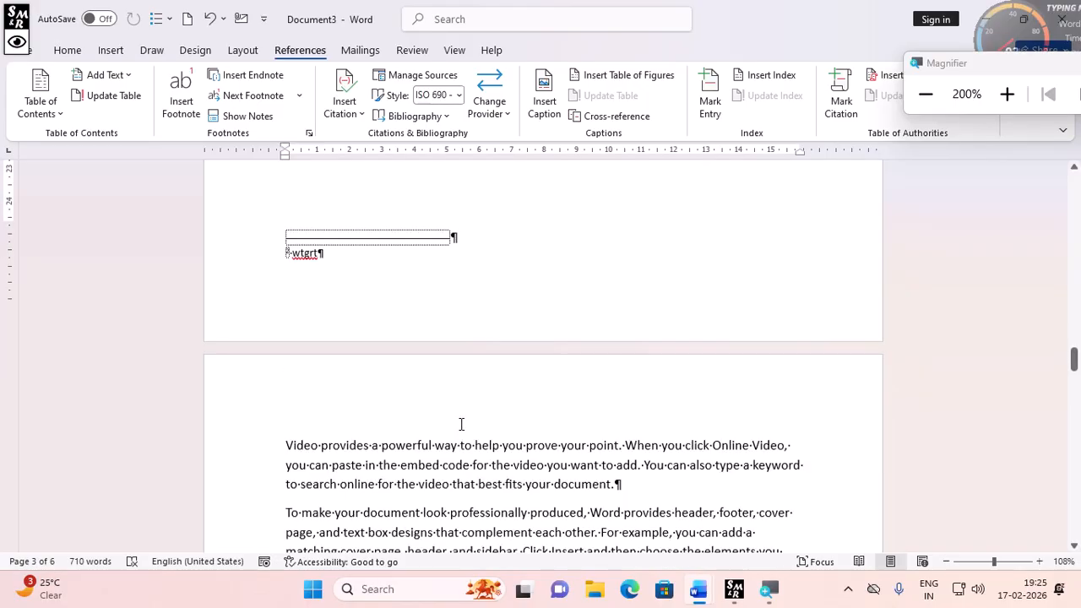
scroll(463, 422, down, 1)
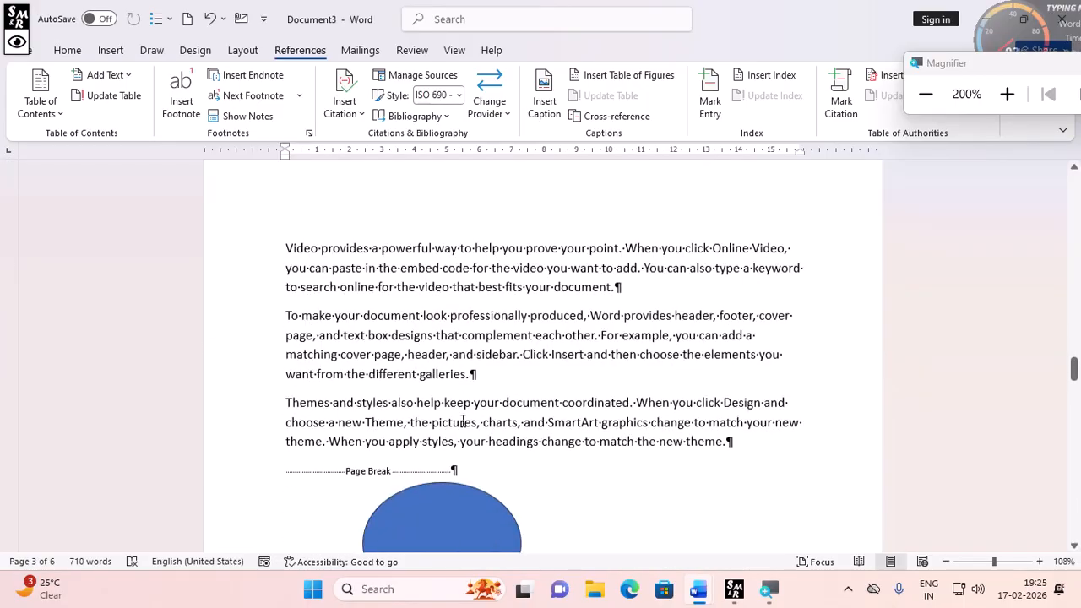
click(458, 315)
double_click(459, 314)
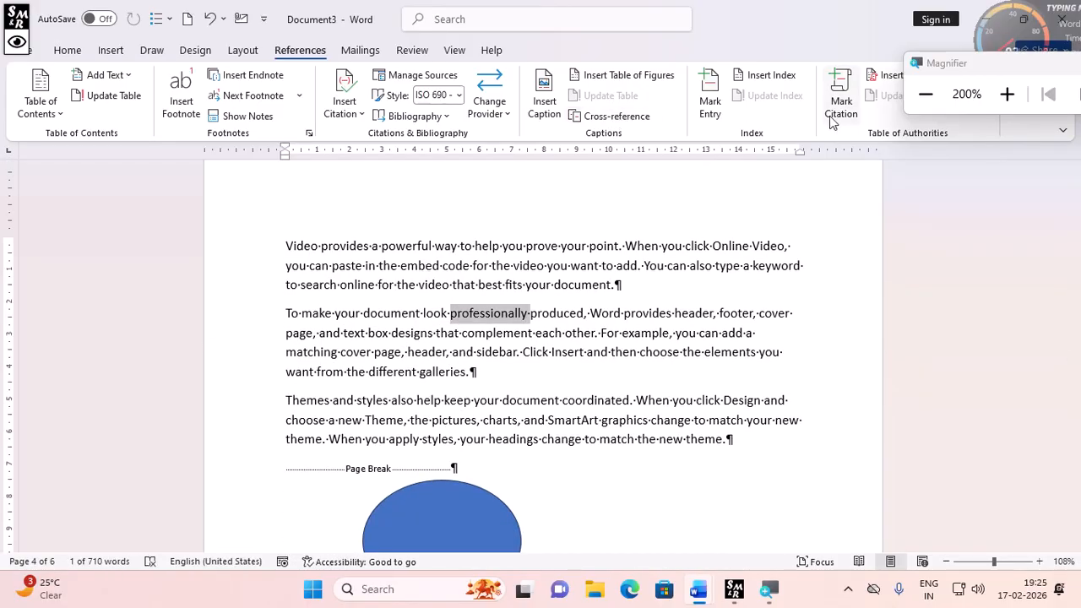
click(725, 114)
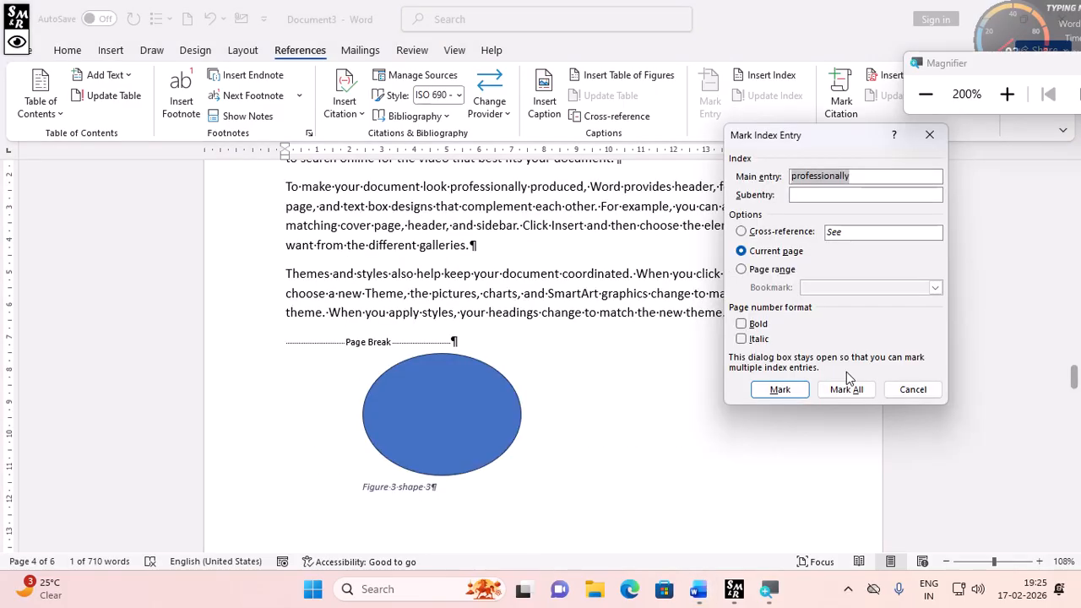
click(779, 389)
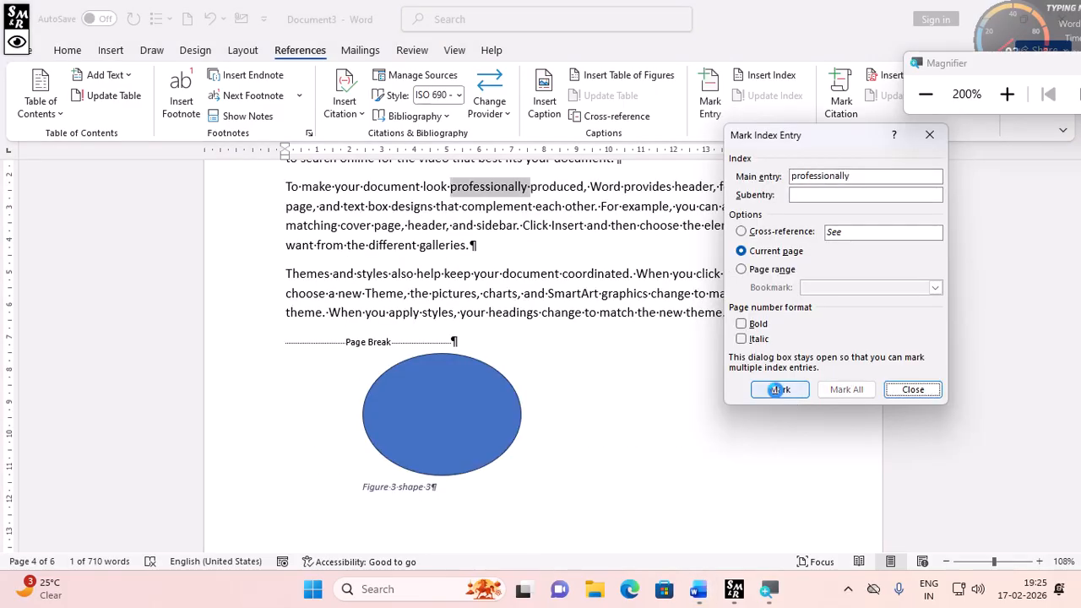
click(913, 389)
- Hide the formatting marks again
click(68, 50)
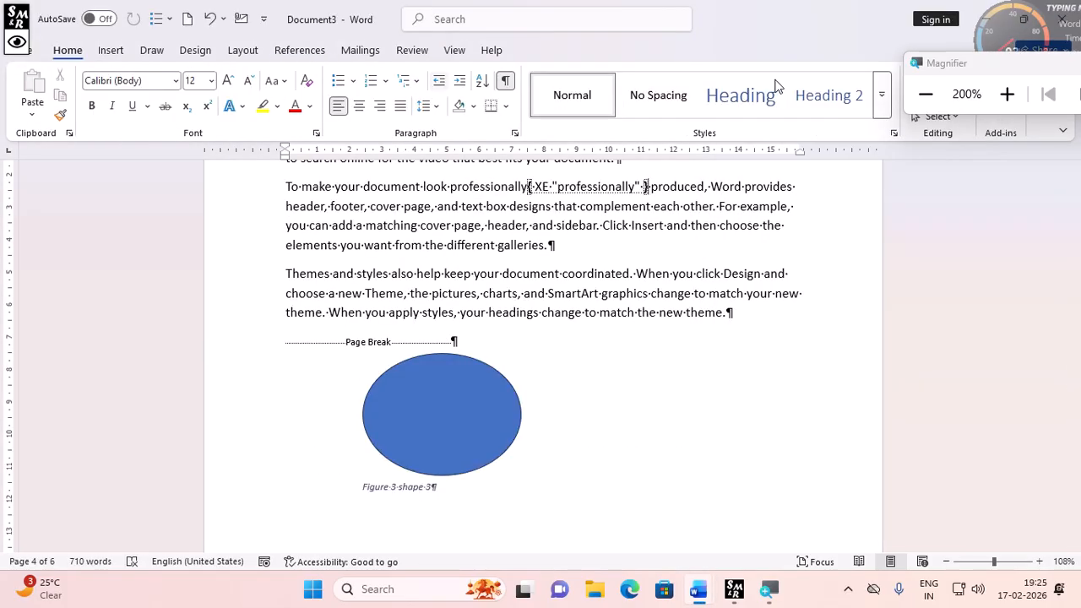
click(505, 80)
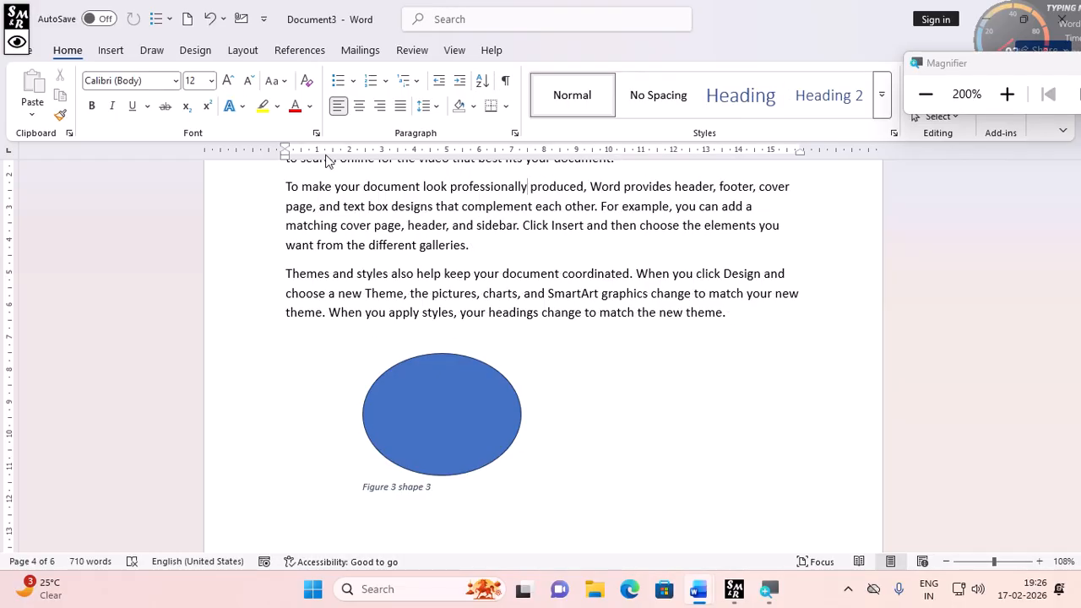
scroll(505, 326, up, 3)
scroll(506, 326, up, 9)
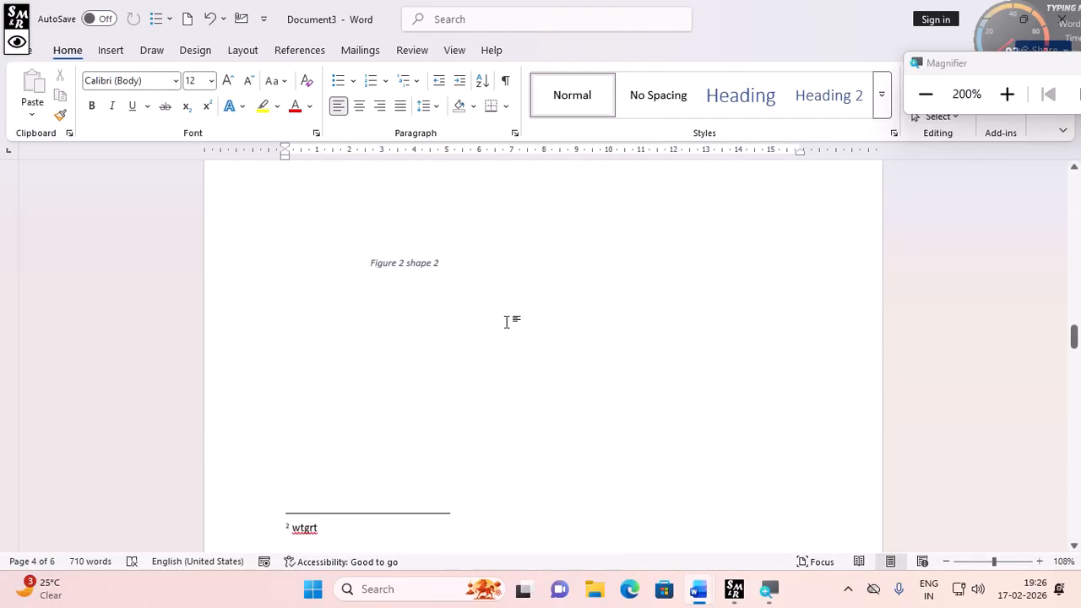
- Insert an index with default settings below the table of figures on the first page
scroll(507, 321, down, 12)
scroll(507, 321, up, 3)
scroll(511, 355, up, 15)
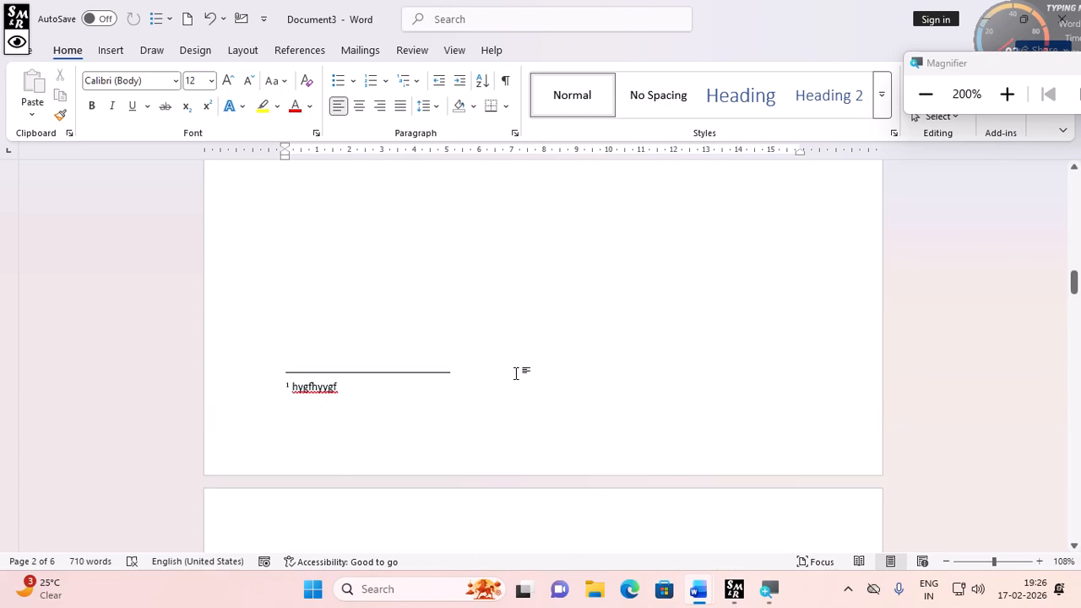
scroll(512, 373, up, 10)
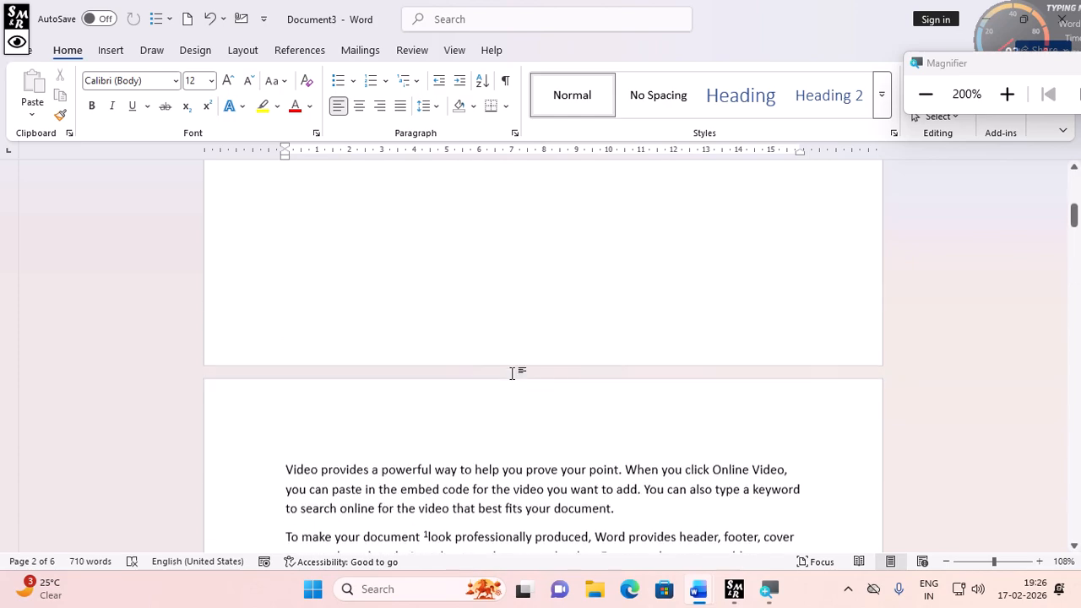
scroll(511, 372, up, 3)
click(345, 386)
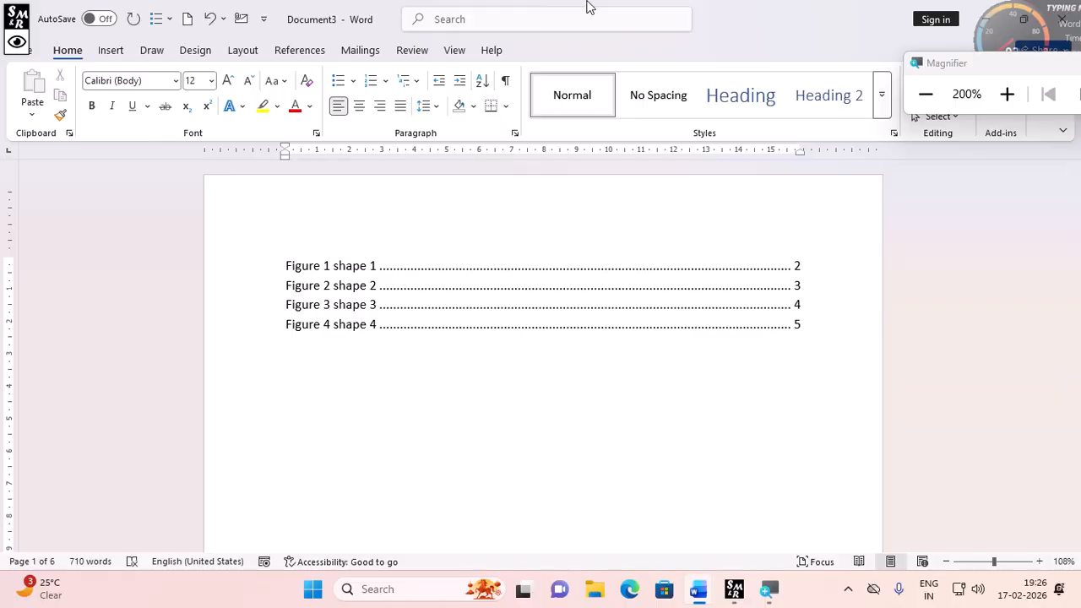
click(277, 53)
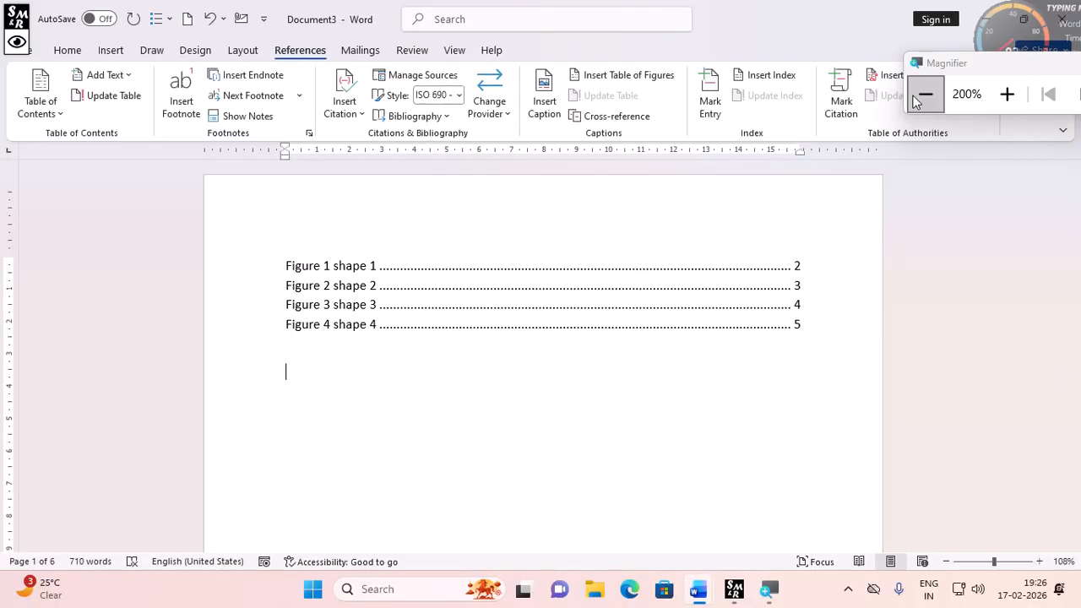
click(771, 80)
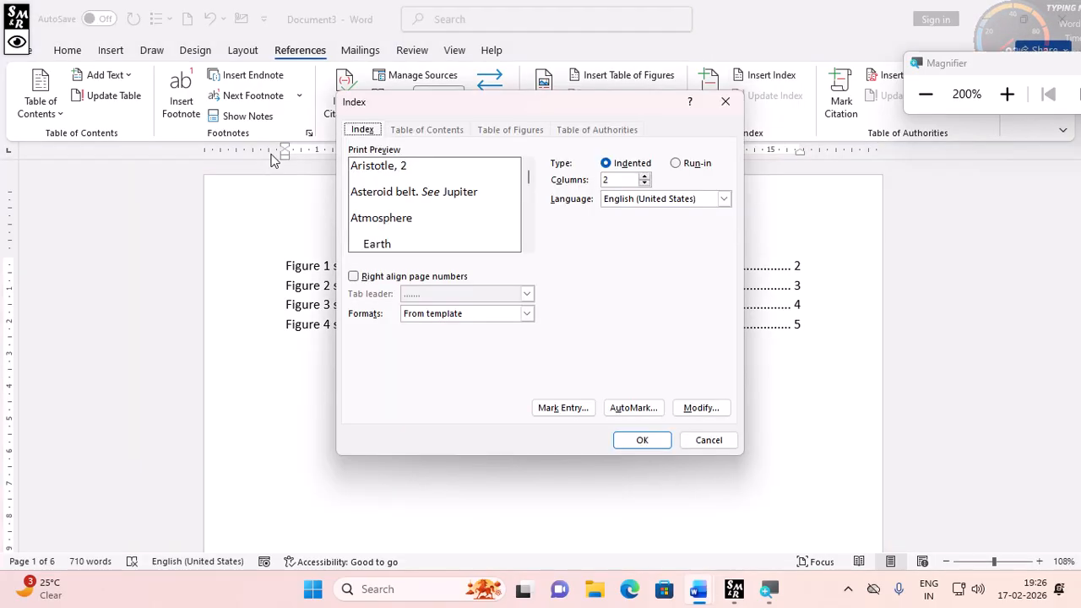
click(638, 446)
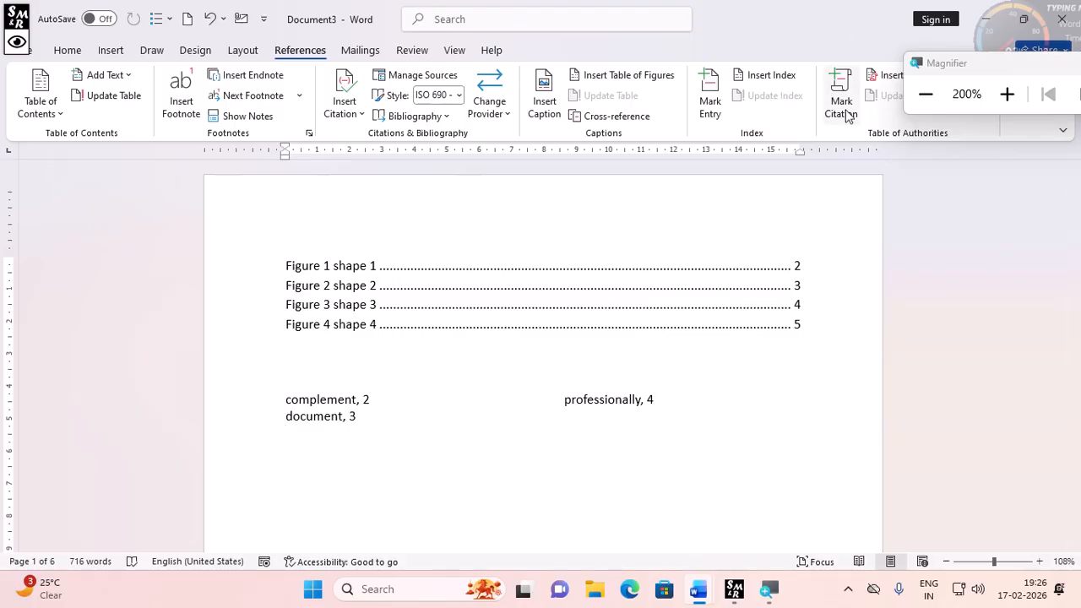
drag(955, 78, 1064, 129)
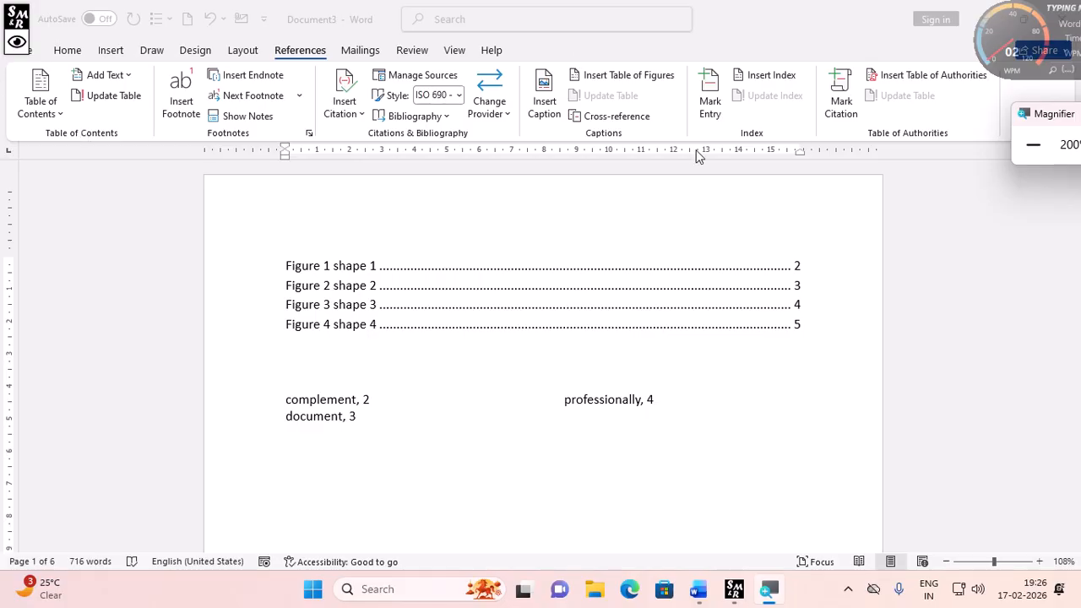
click(1032, 160)
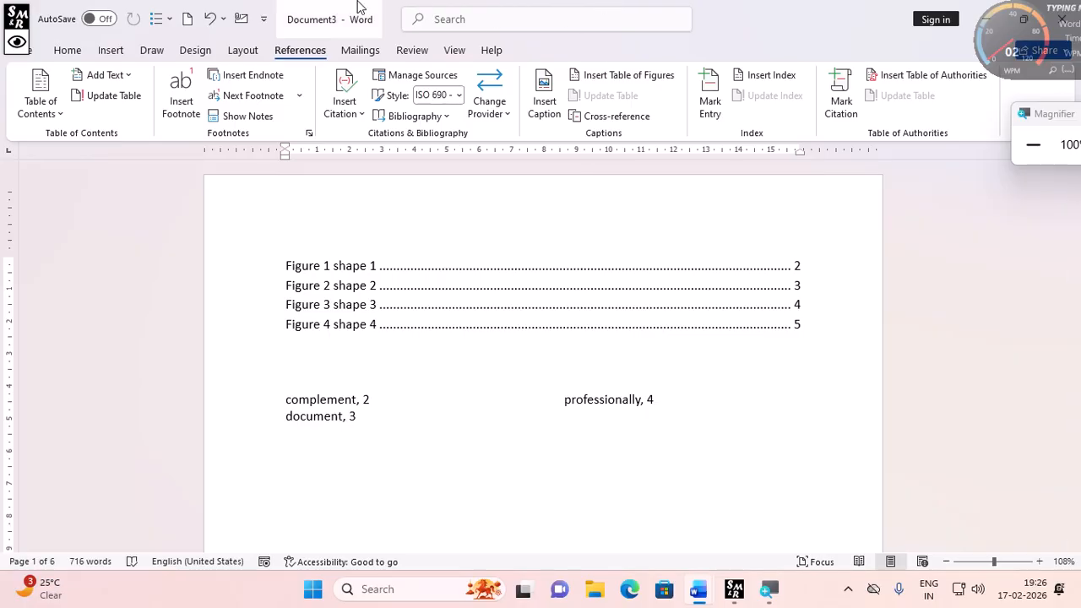
drag(1046, 112, 1010, 133)
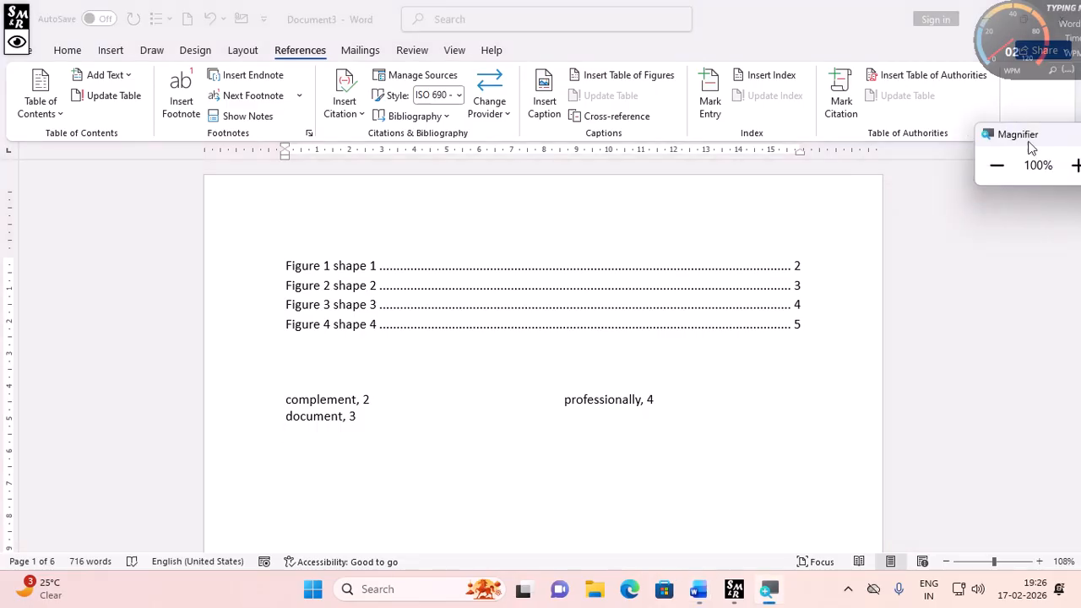
click(1075, 164)
- Insert a footnote after the word Reading on page 2 with the text nhghgvh
scroll(454, 396, down, 5)
scroll(454, 395, down, 3)
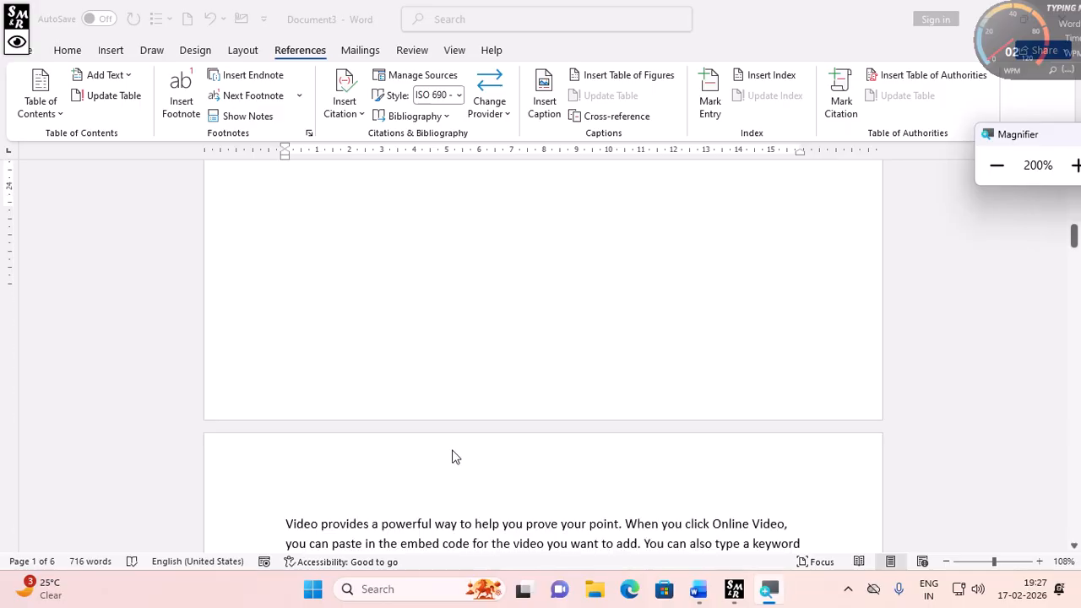
scroll(452, 452, down, 6)
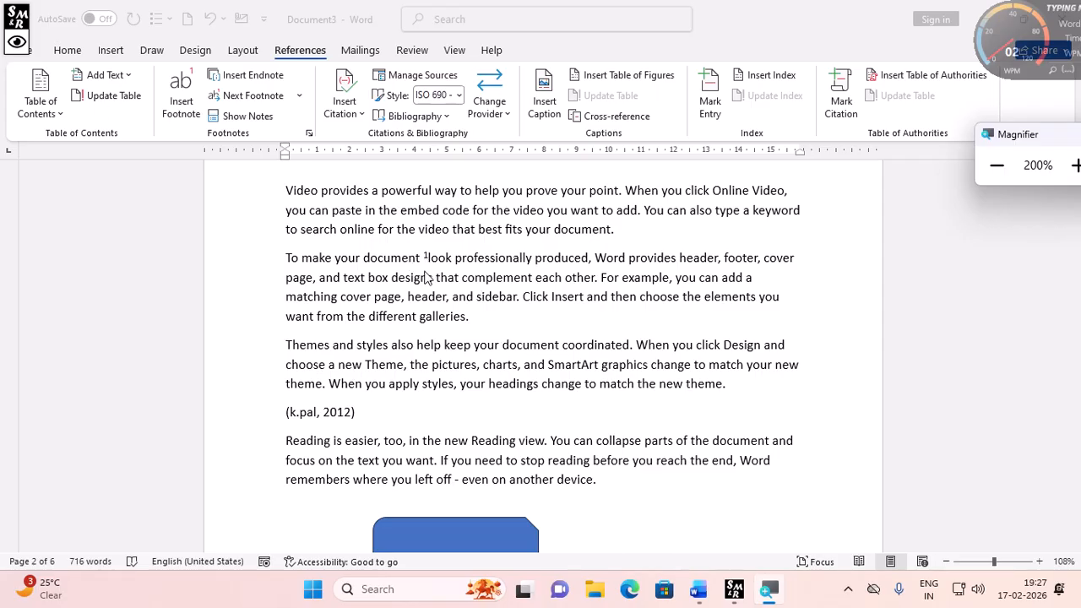
scroll(454, 426, down, 1)
scroll(454, 427, down, 10)
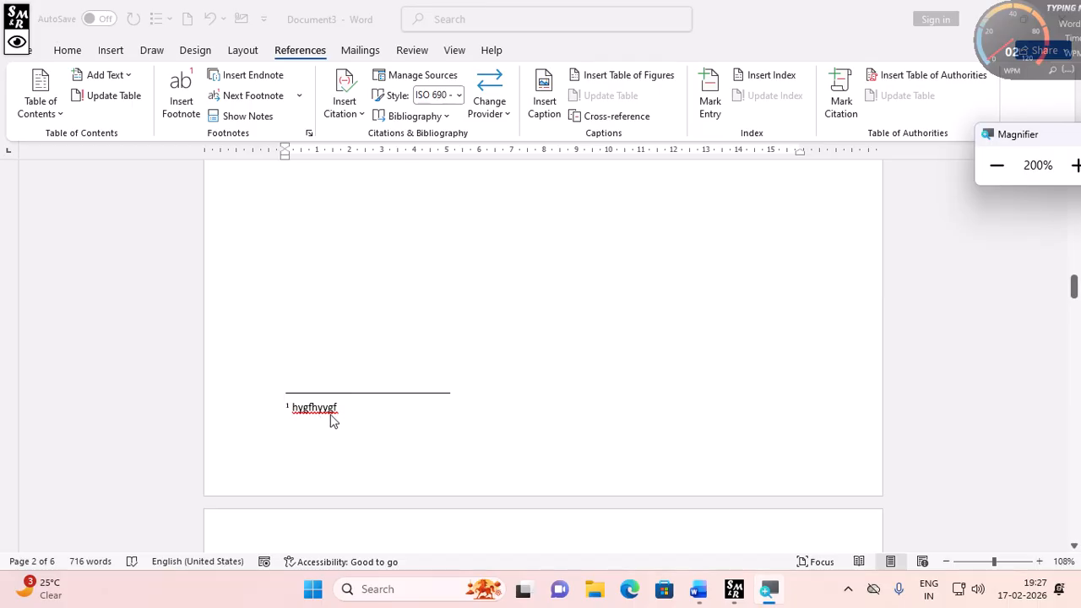
scroll(400, 380, up, 10)
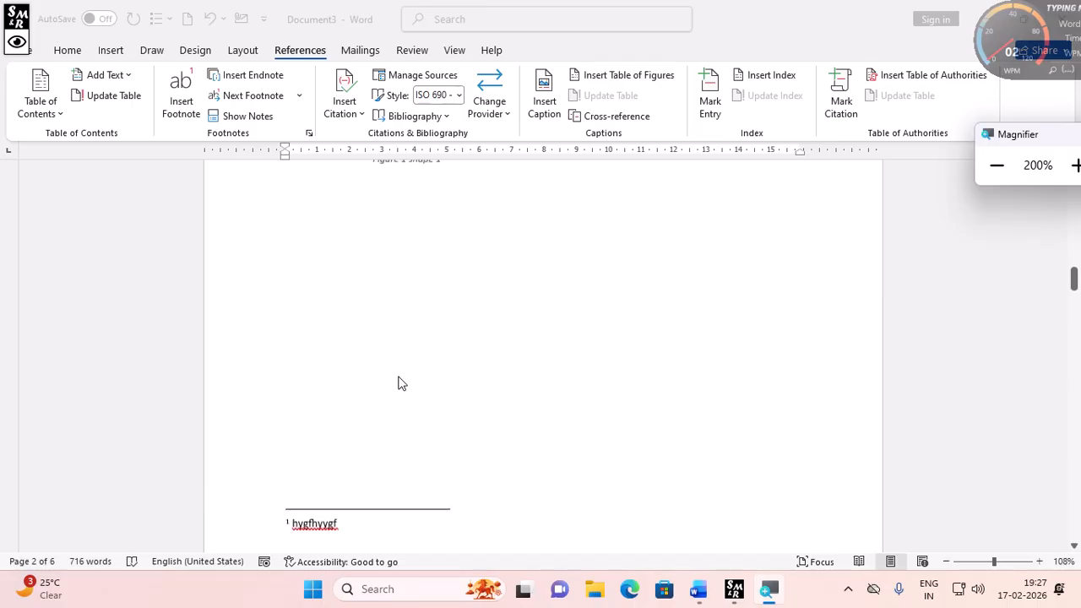
scroll(400, 383, up, 1)
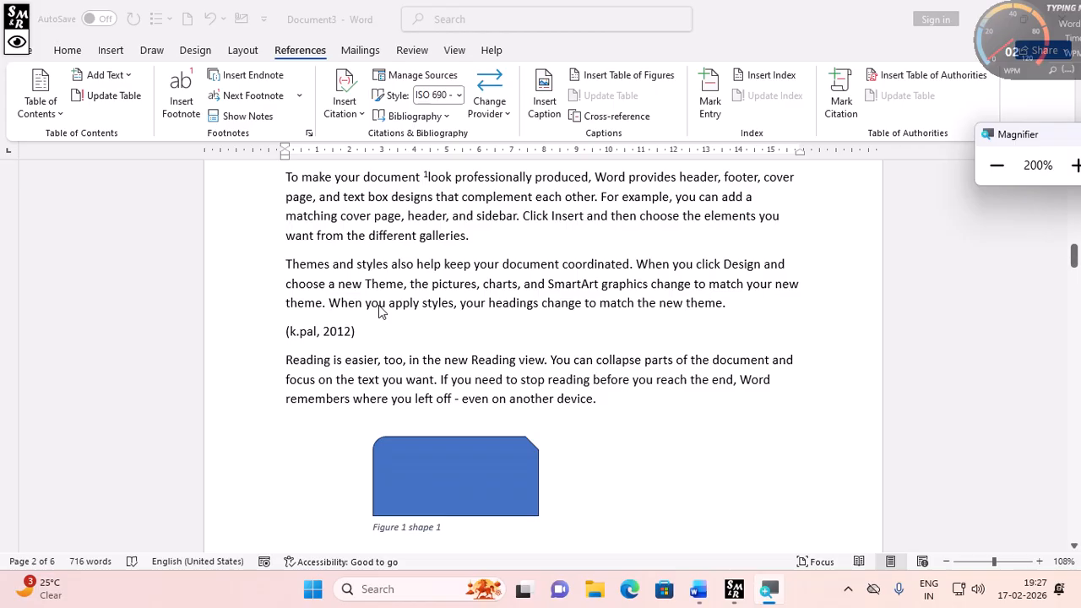
double_click(488, 363)
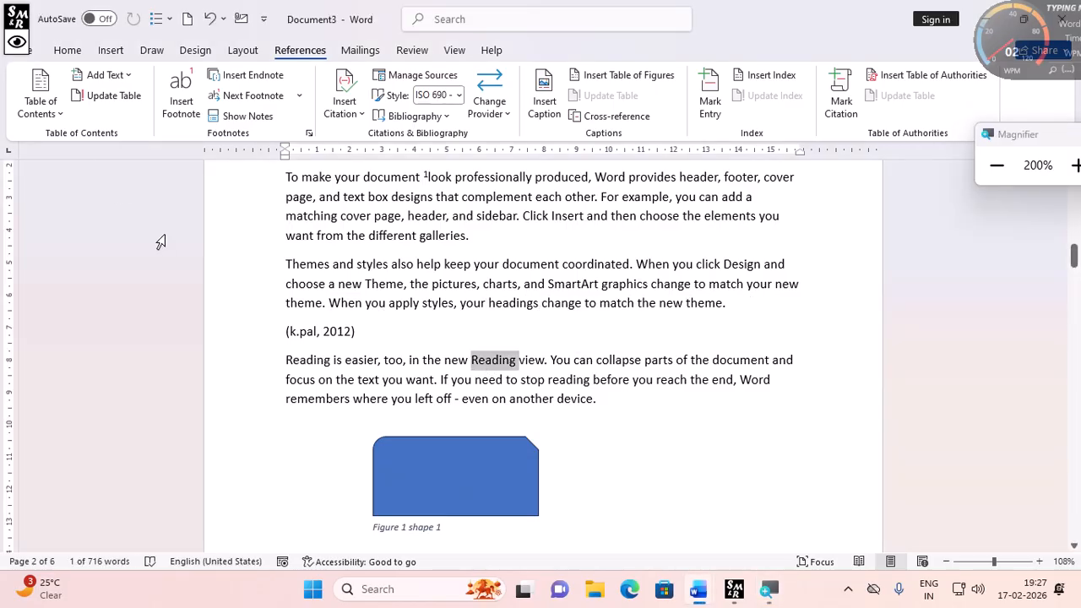
click(189, 118)
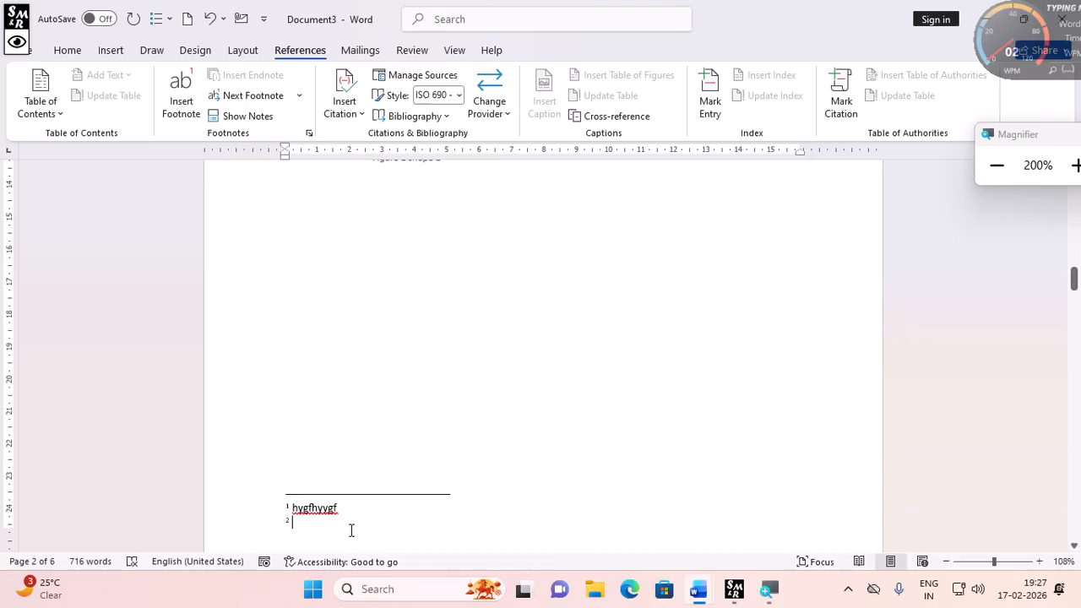
text(nhghgvh)
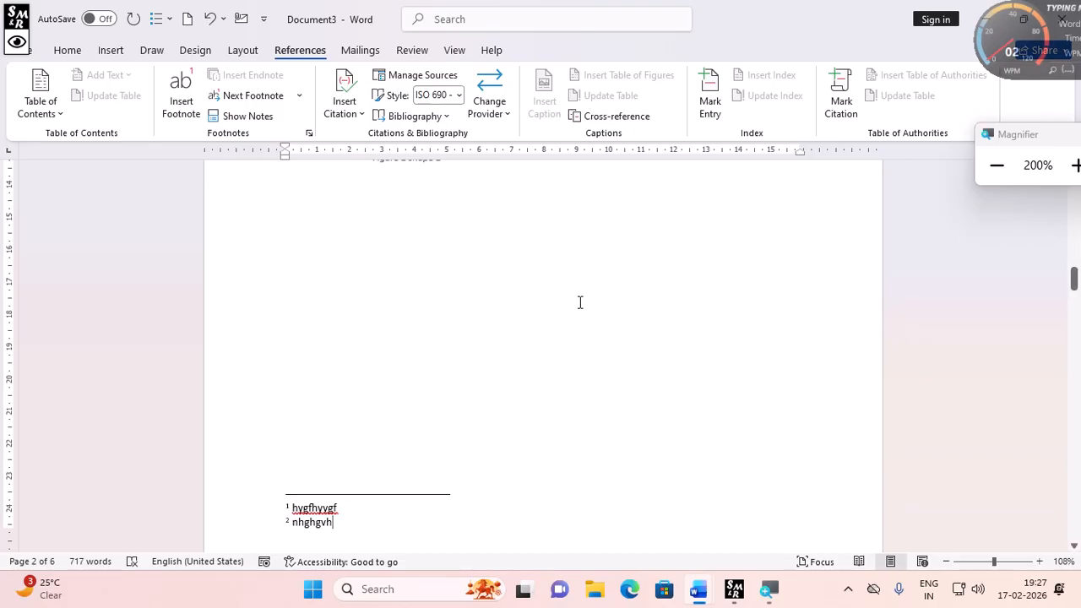
- Insert an endnote after the word produced on page 2 with the text bhgfhgfg
scroll(432, 381, up, 8)
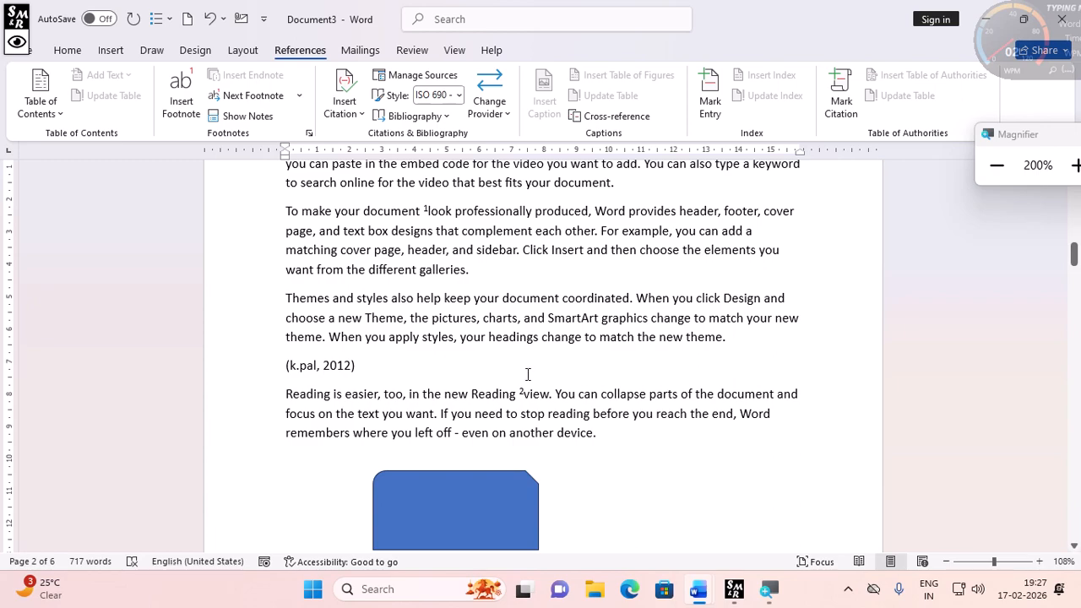
scroll(346, 532, down, 4)
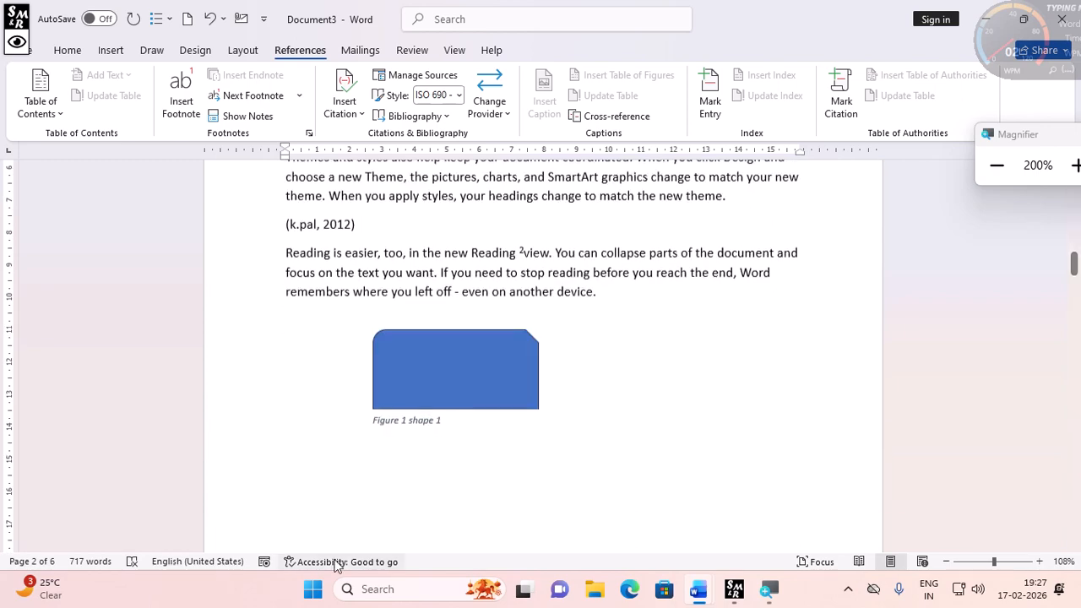
scroll(329, 524, down, 6)
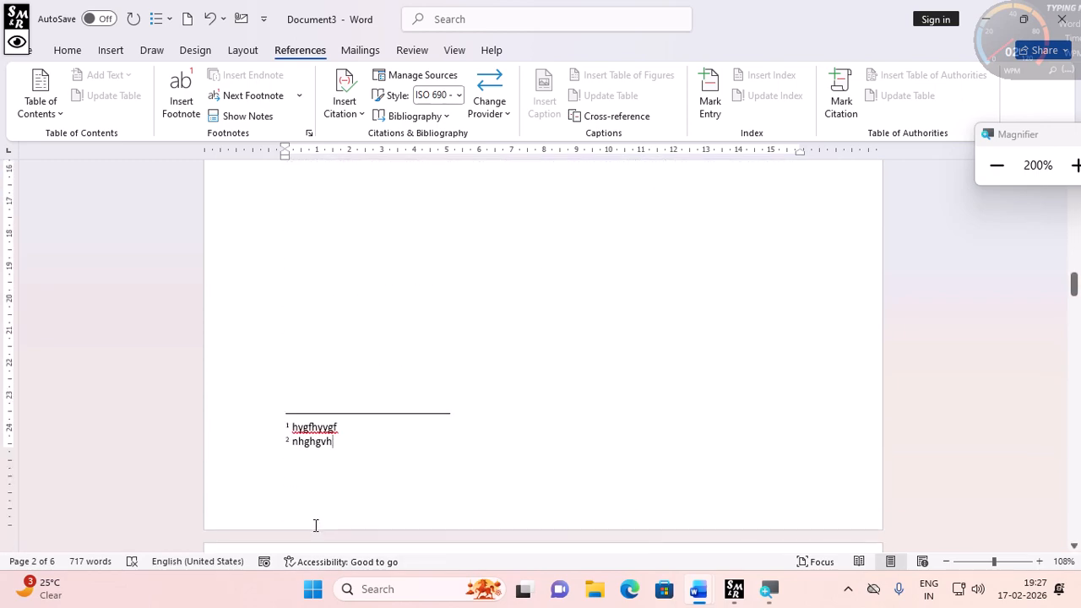
scroll(454, 301, up, 1)
scroll(454, 301, up, 7)
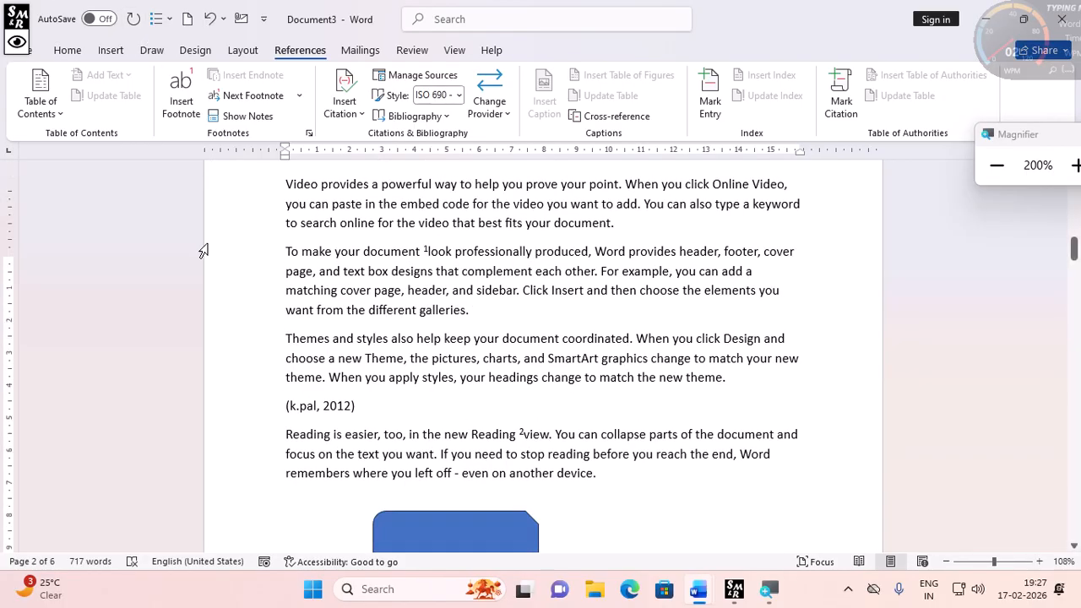
scroll(471, 350, up, 3)
click(433, 372)
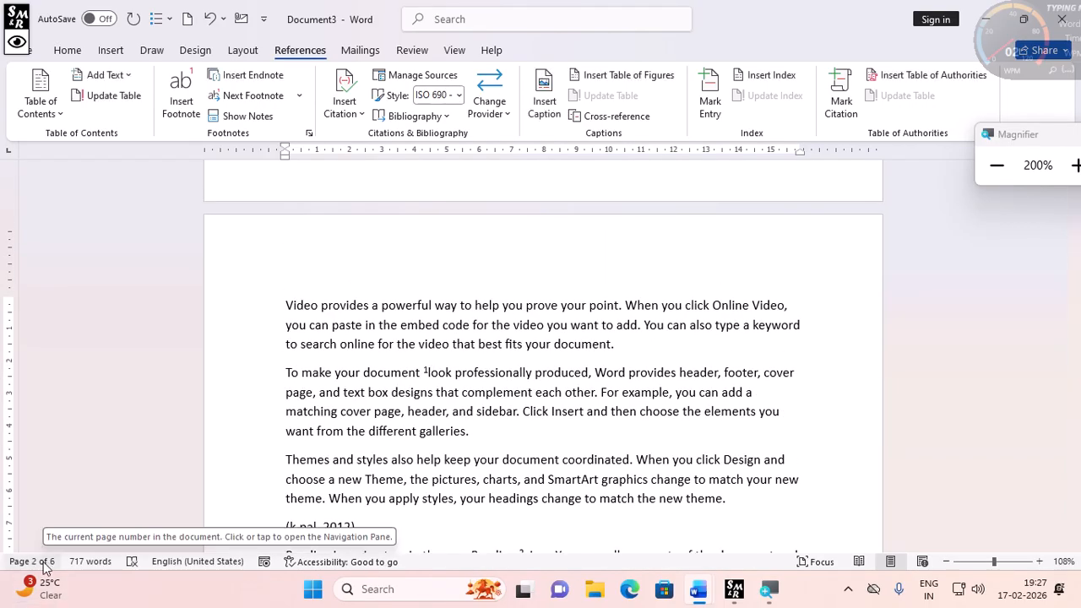
double_click(535, 374)
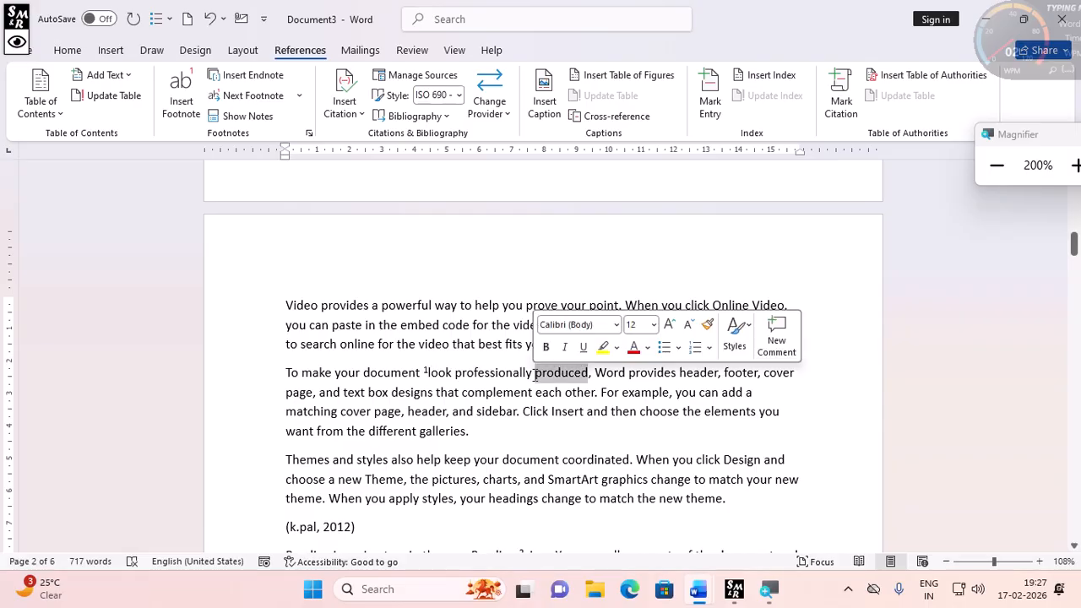
click(241, 76)
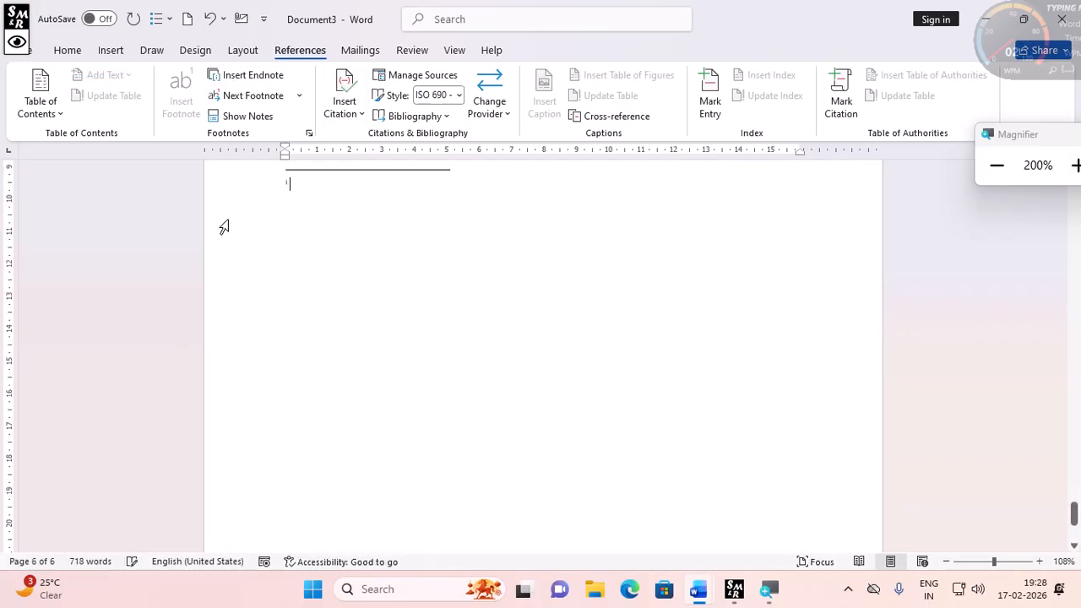
text(bhgfhgfg)
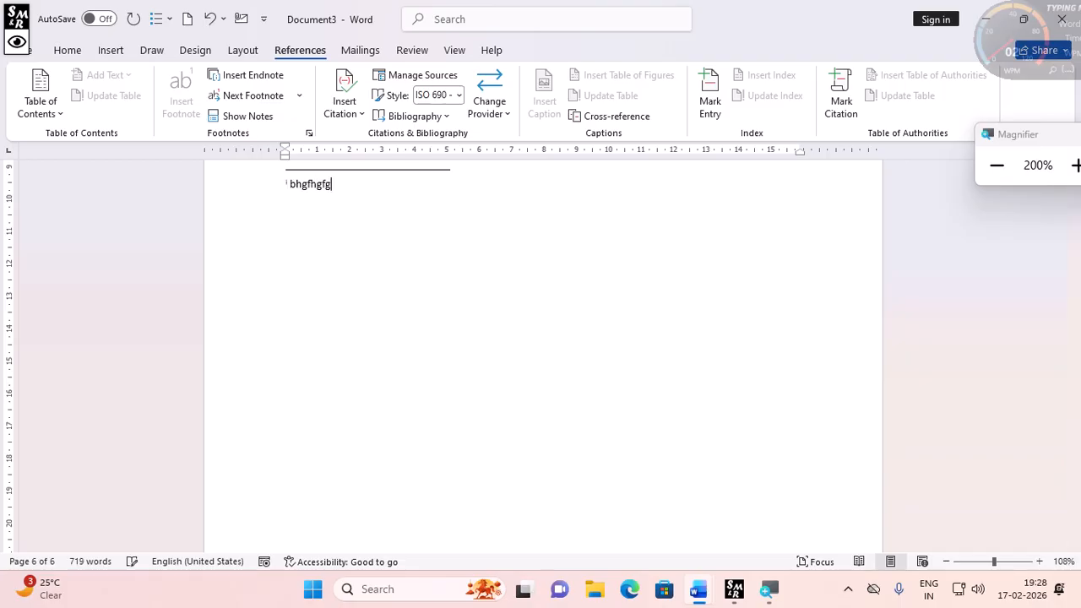
scroll(380, 299, up, 3)
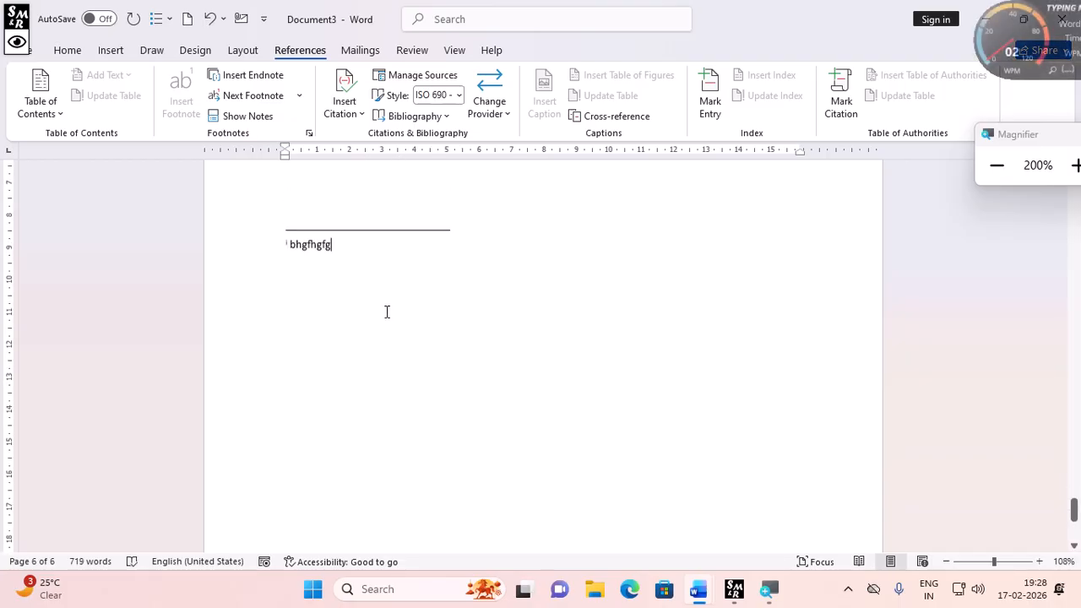
scroll(385, 311, up, 5)
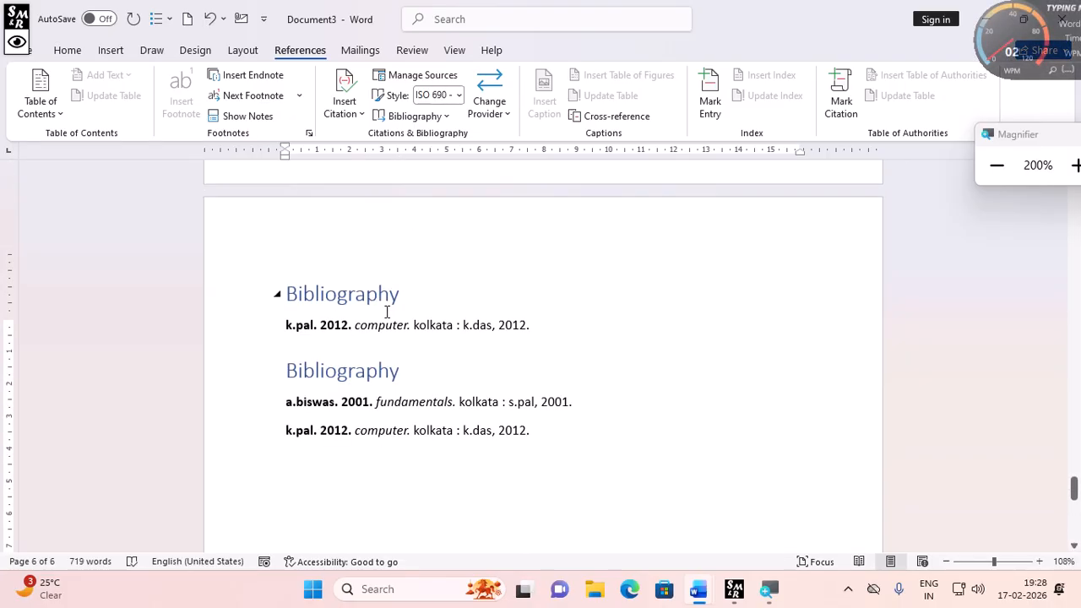
scroll(387, 311, down, 6)
scroll(387, 312, down, 1)
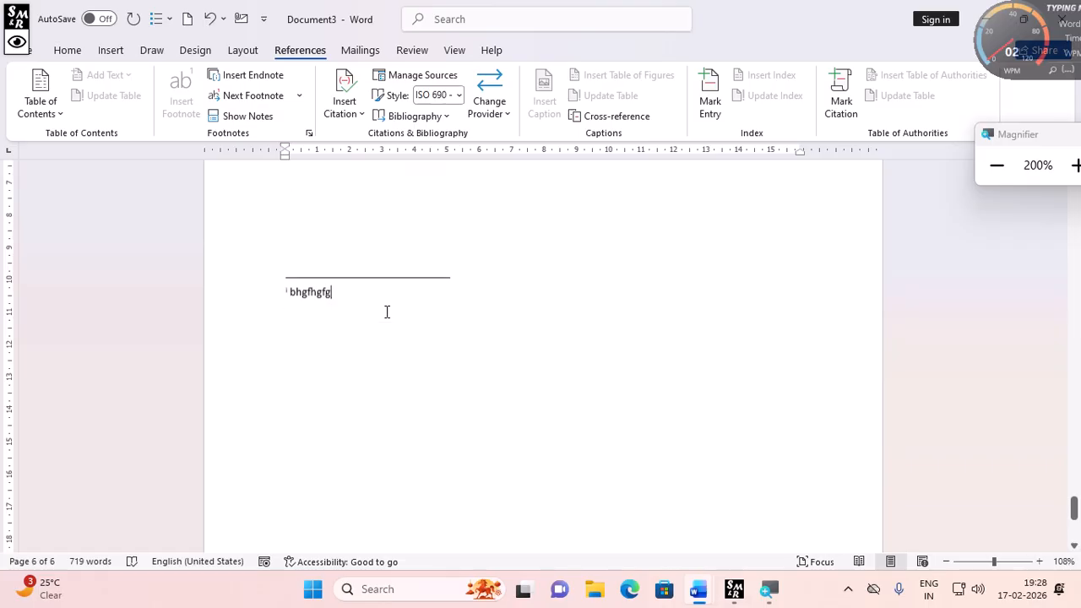
scroll(387, 312, down, 1)
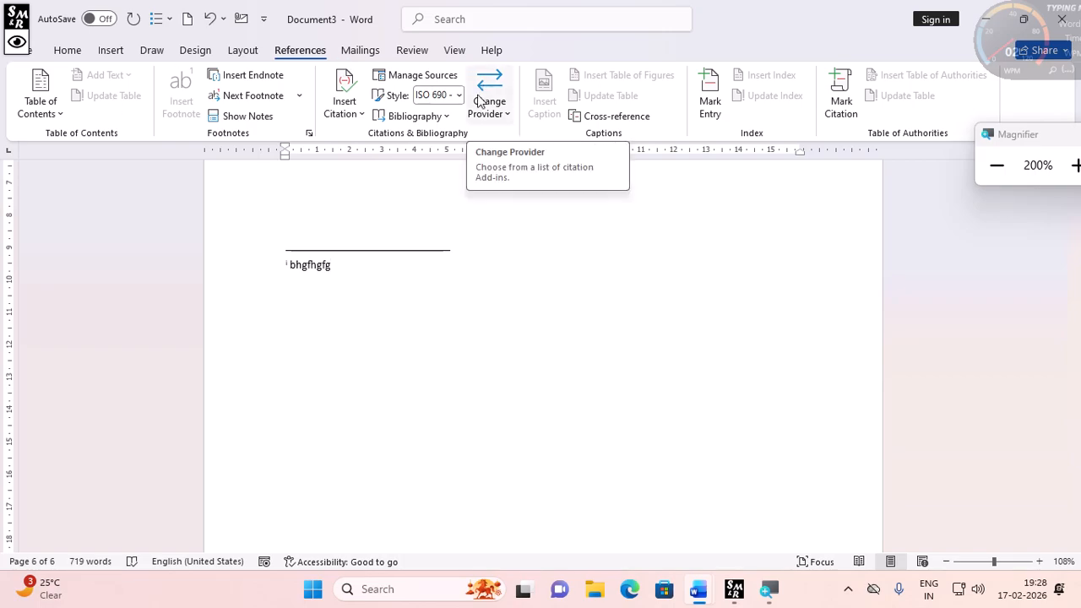
- Run a Spelling & Grammar check on the document starting from the endnote text
click(363, 51)
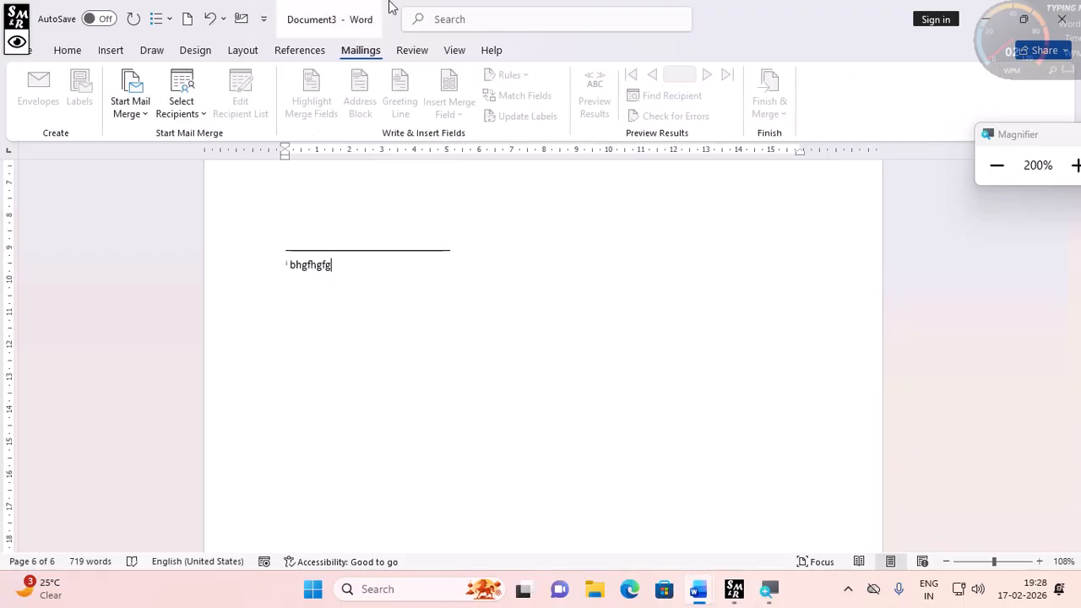
click(400, 51)
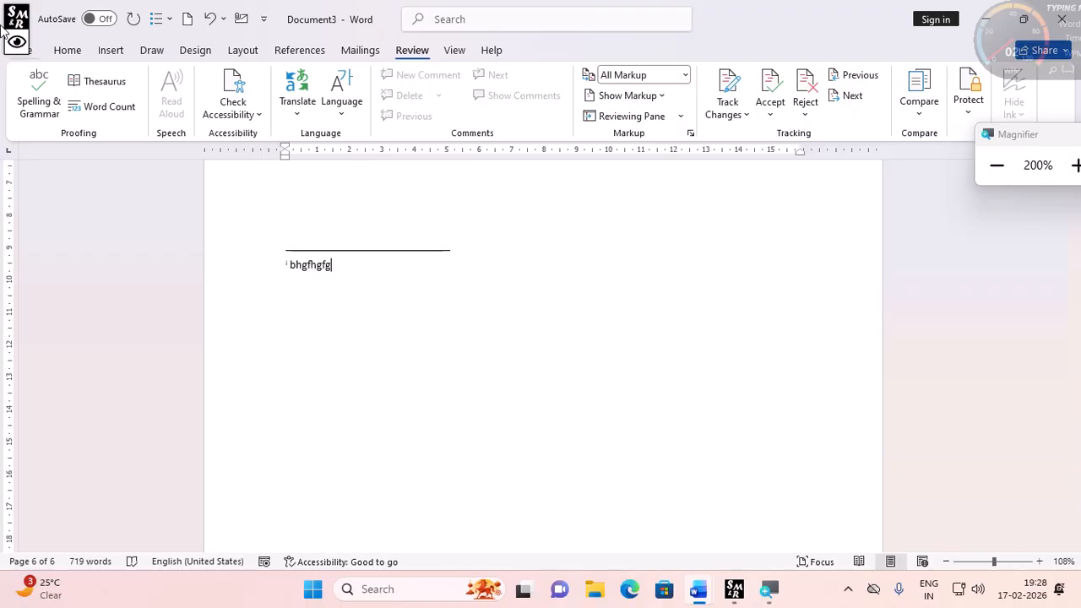
click(42, 107)
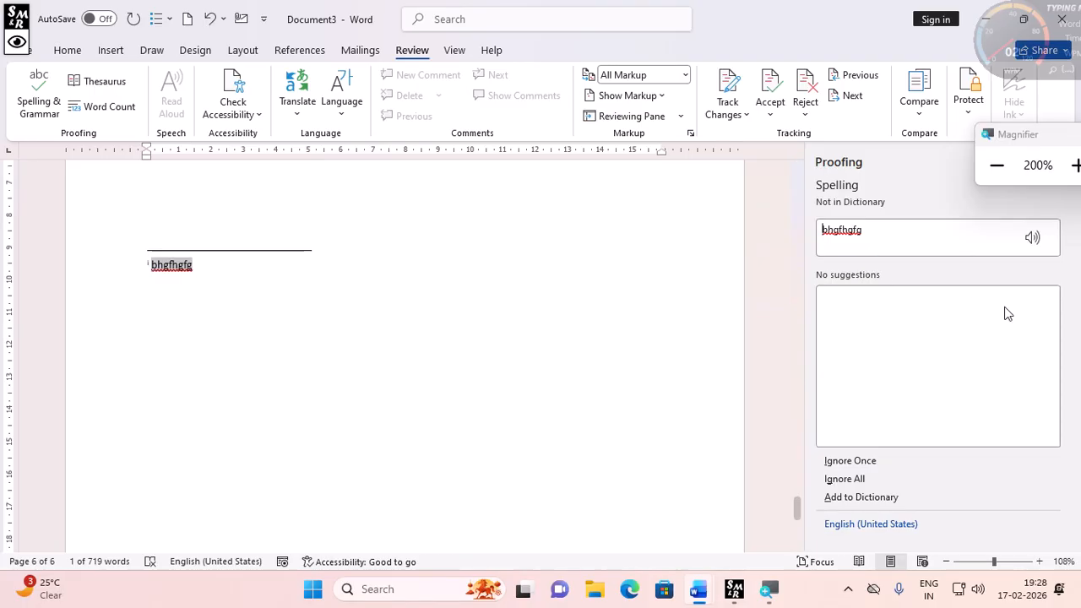
drag(896, 236, 757, 233)
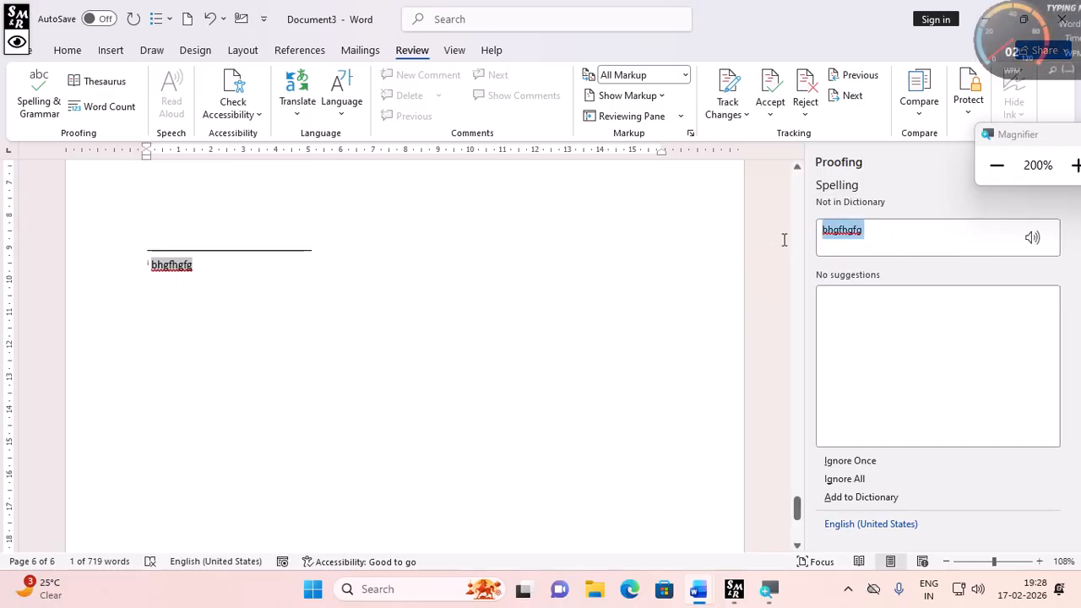
click(870, 230)
drag(870, 229, 817, 235)
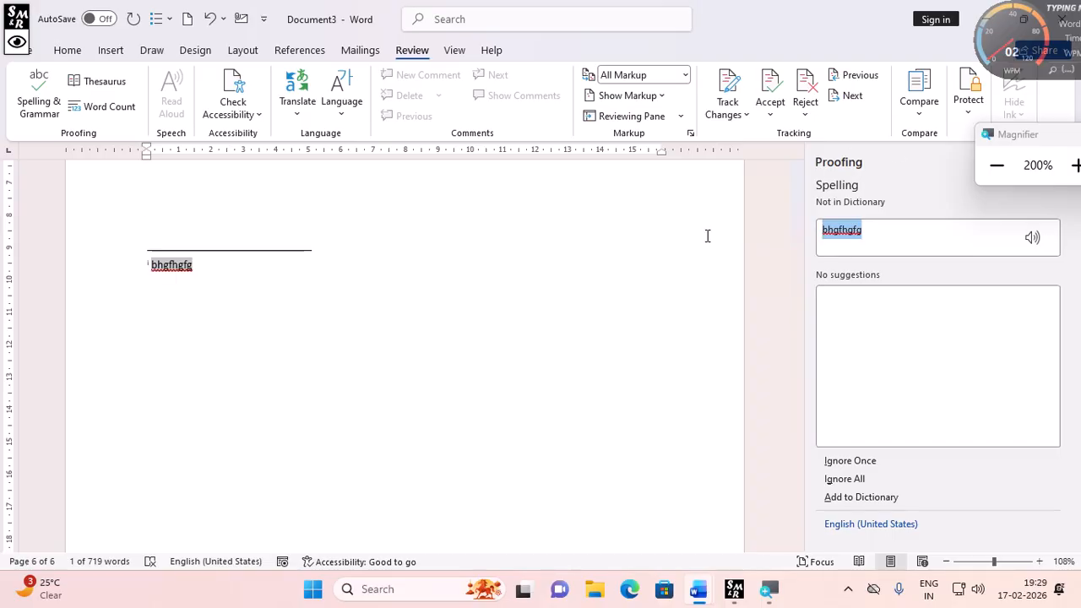
- Delete the endnote text bhgfhgfg at the end of the document
click(199, 275)
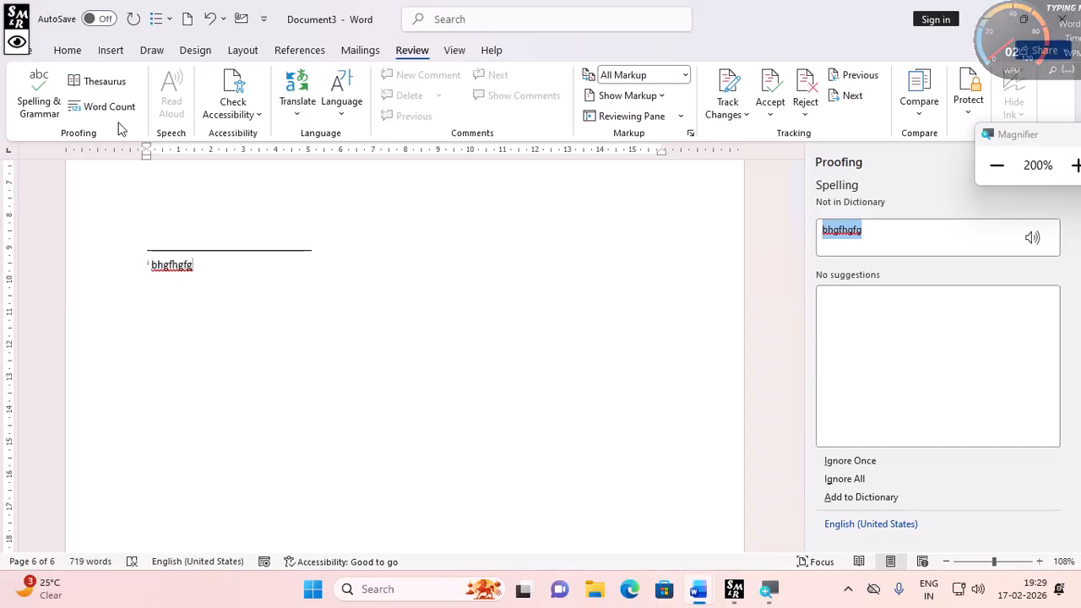
drag(210, 268, 145, 262)
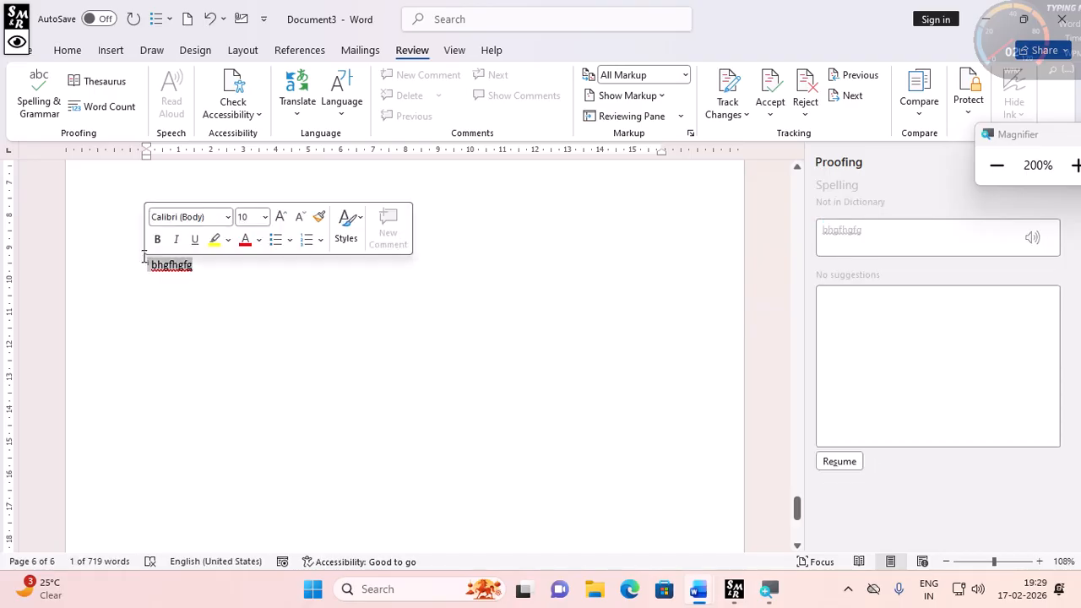
key(BackSpace)
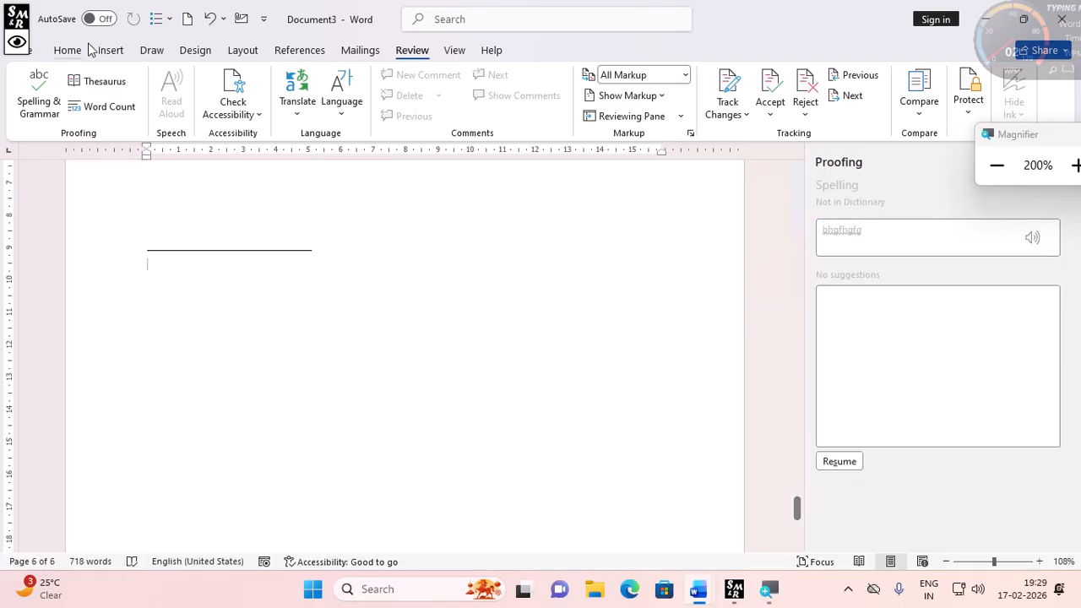
- Open a new blank document and generate sample paragraphs by entering =rand()
scroll(212, 242, up, 5)
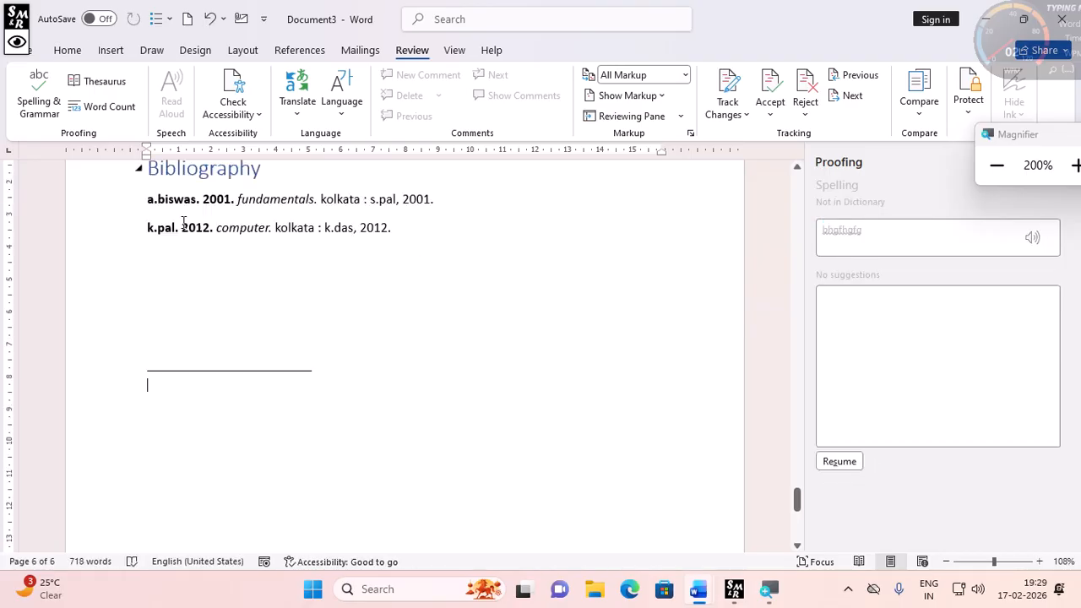
click(42, 57)
click(249, 181)
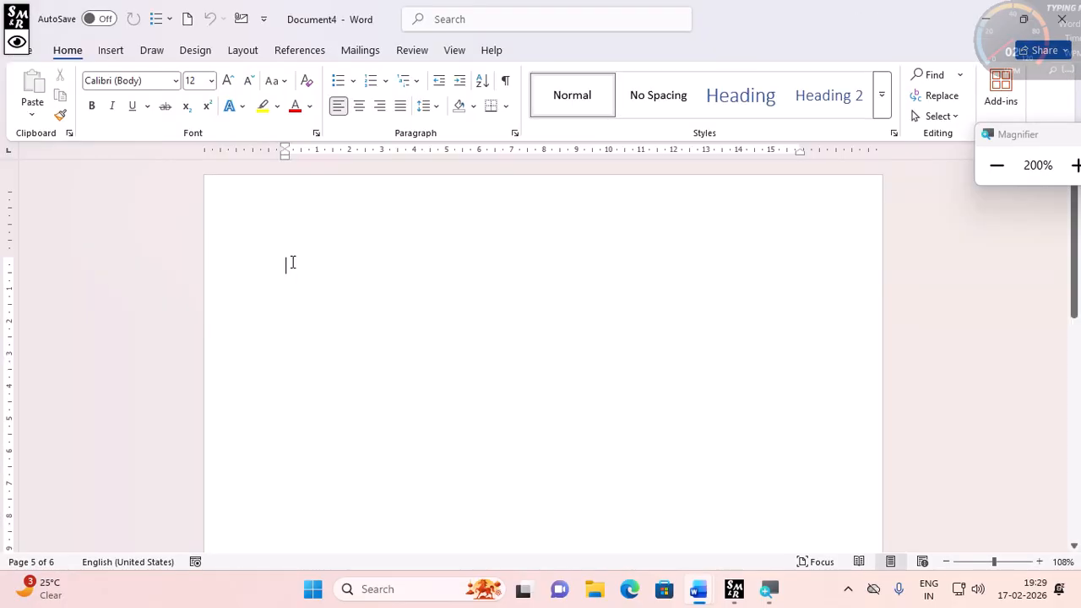
text(=ran)
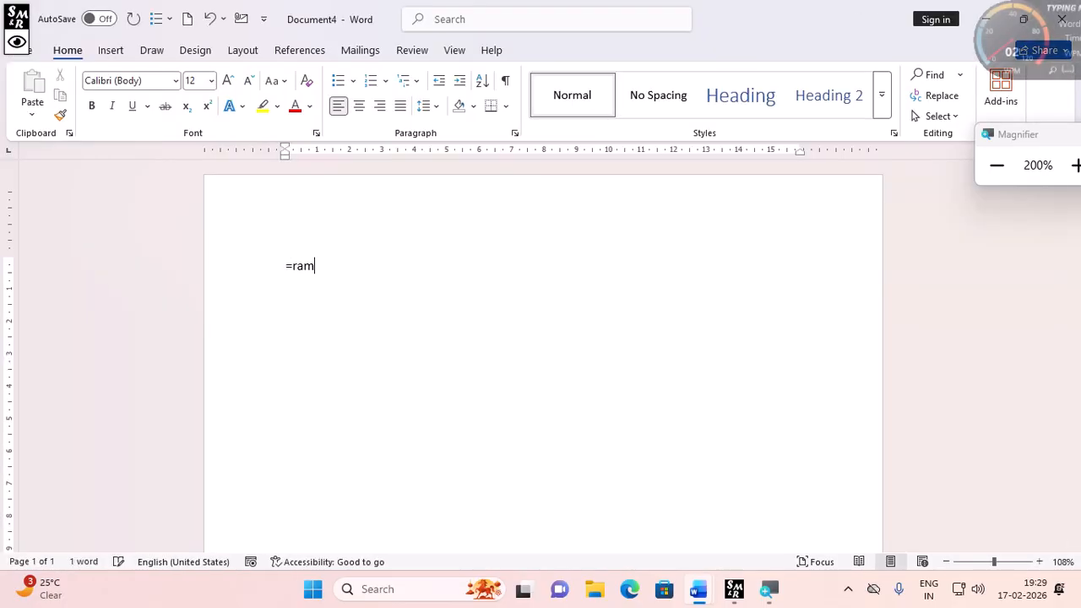
text(d())
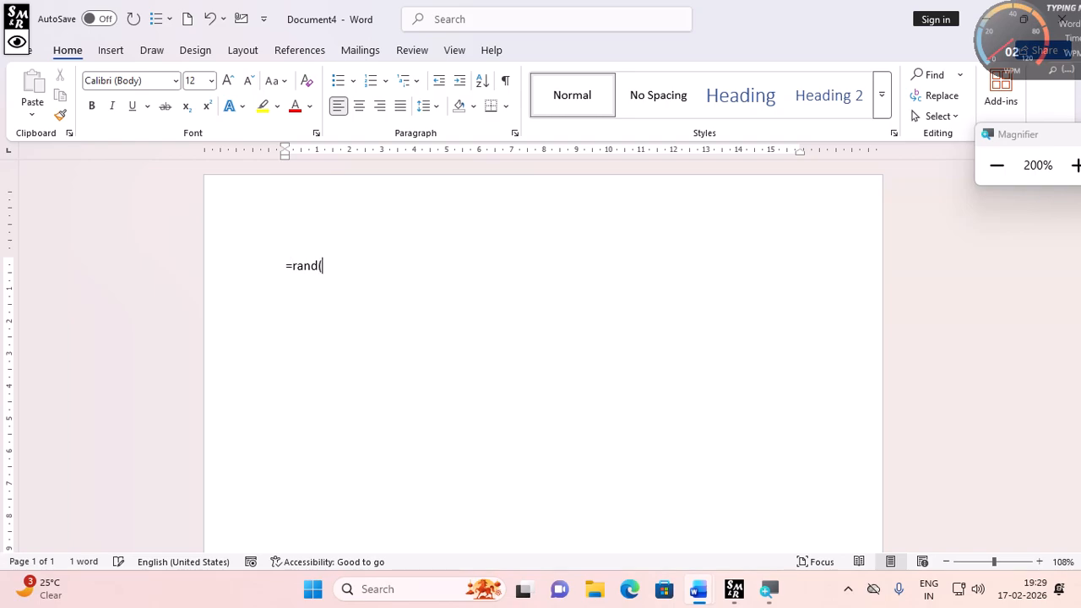
key(Return)
- Run a Spelling & Grammar check on the sample text from its beginning
key(ctrl+Home)
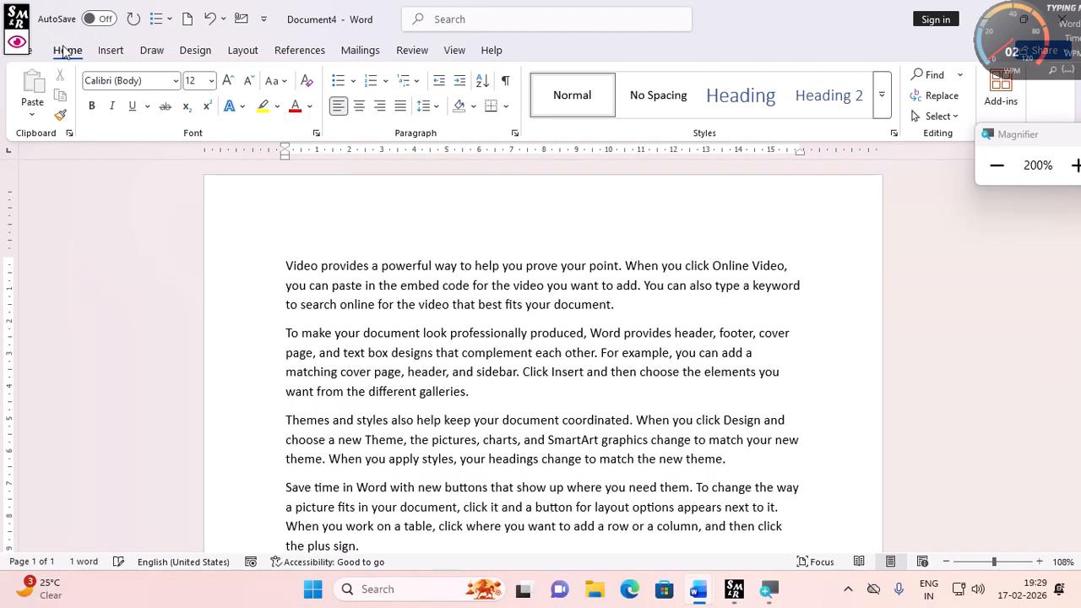
click(412, 50)
click(39, 107)
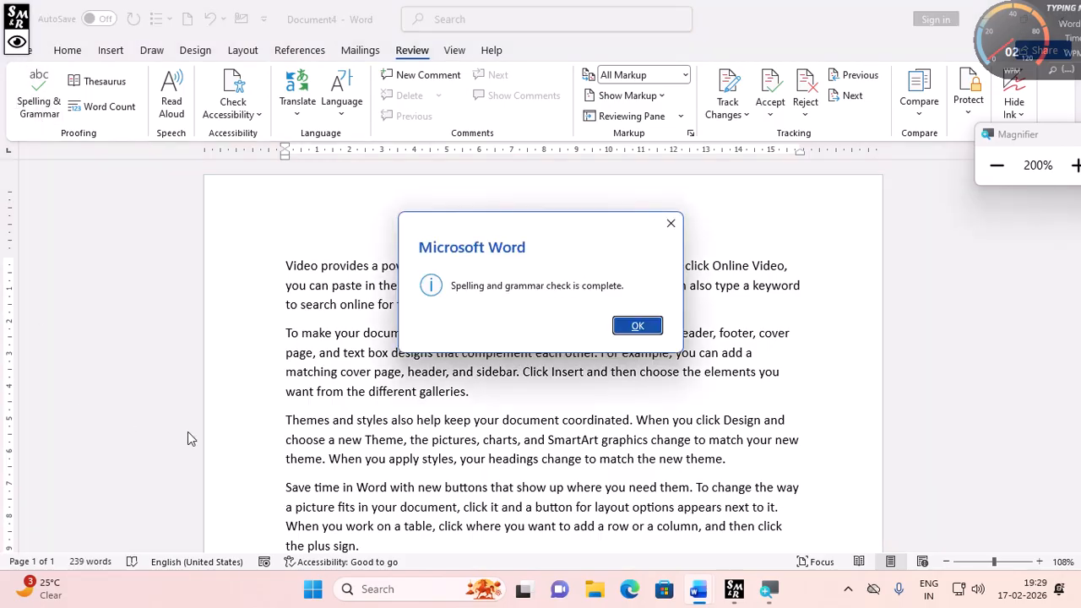
click(636, 326)
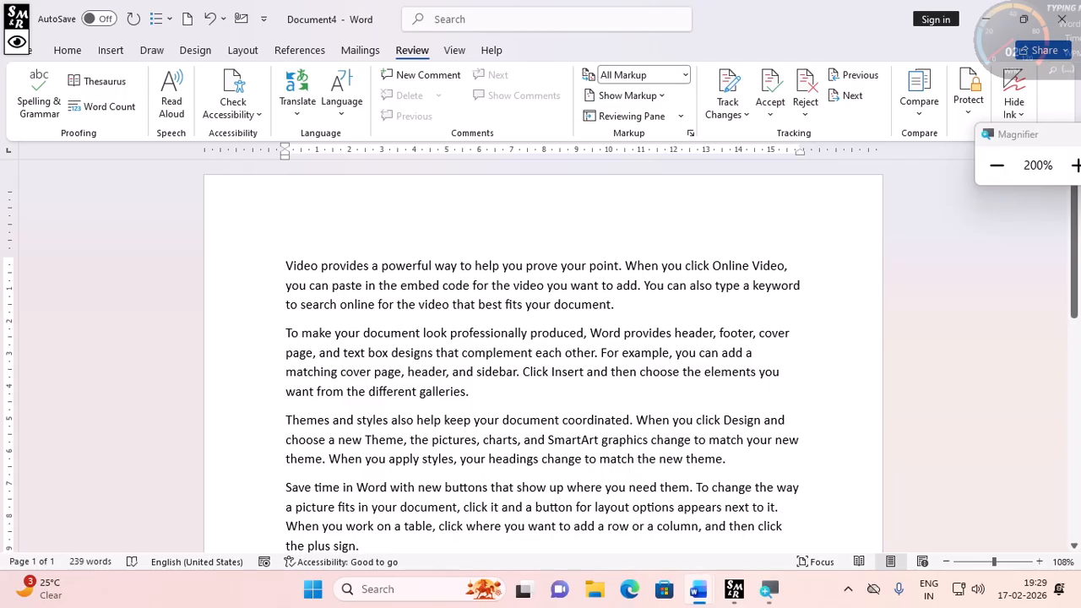
- Introduce misspellings by deleting letters so the text reads docment, Thees and stles
key(Delete)
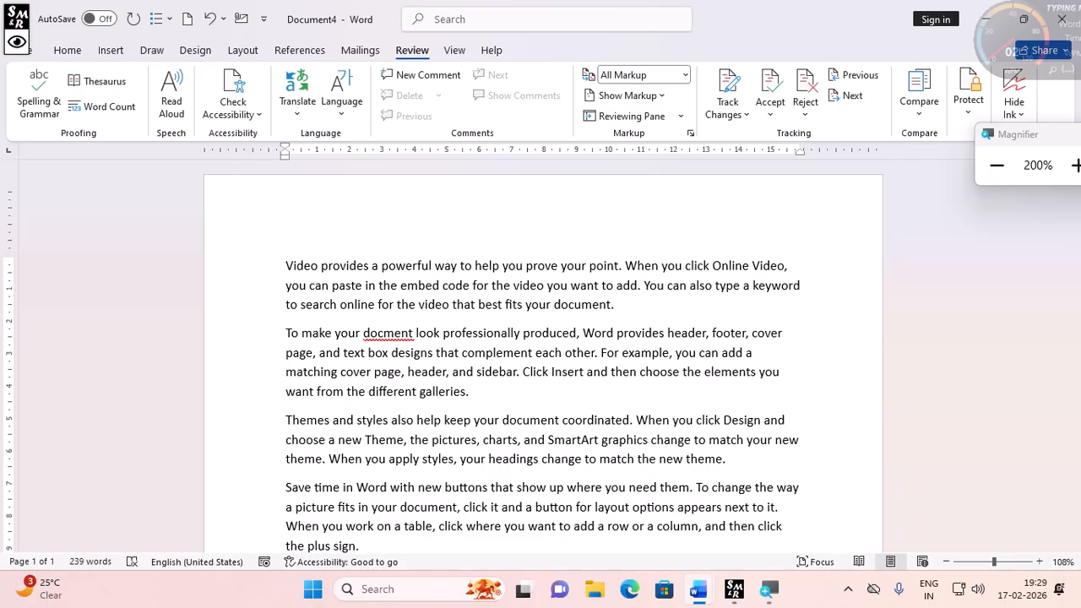
click(316, 420)
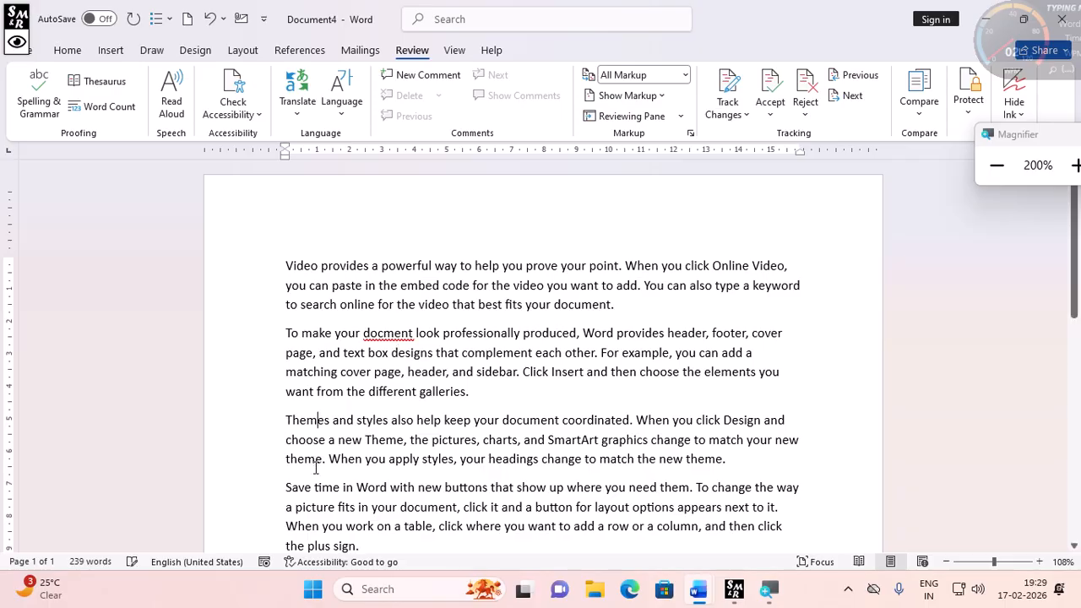
key(BackSpace)
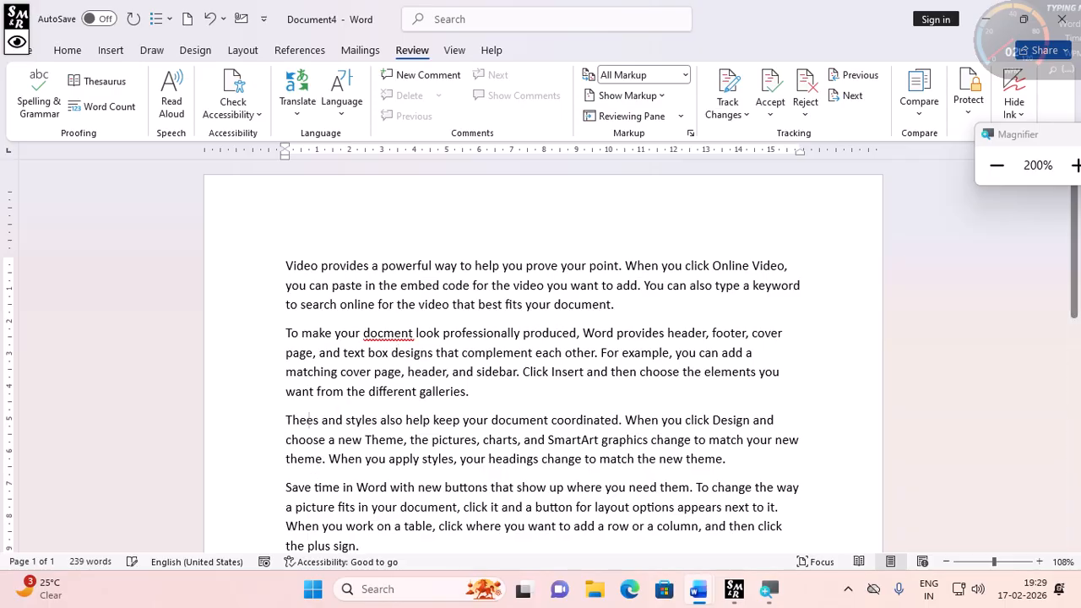
click(340, 428)
click(360, 420)
key(BackSpace)
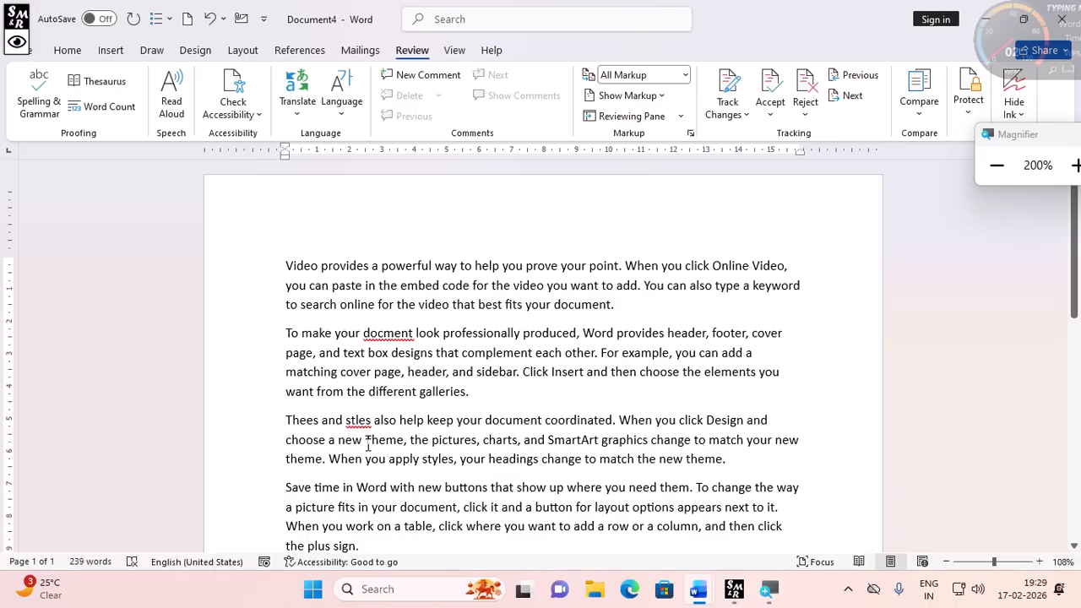
- Run Spelling & Grammar and correct docment to document and stles to styles
click(40, 103)
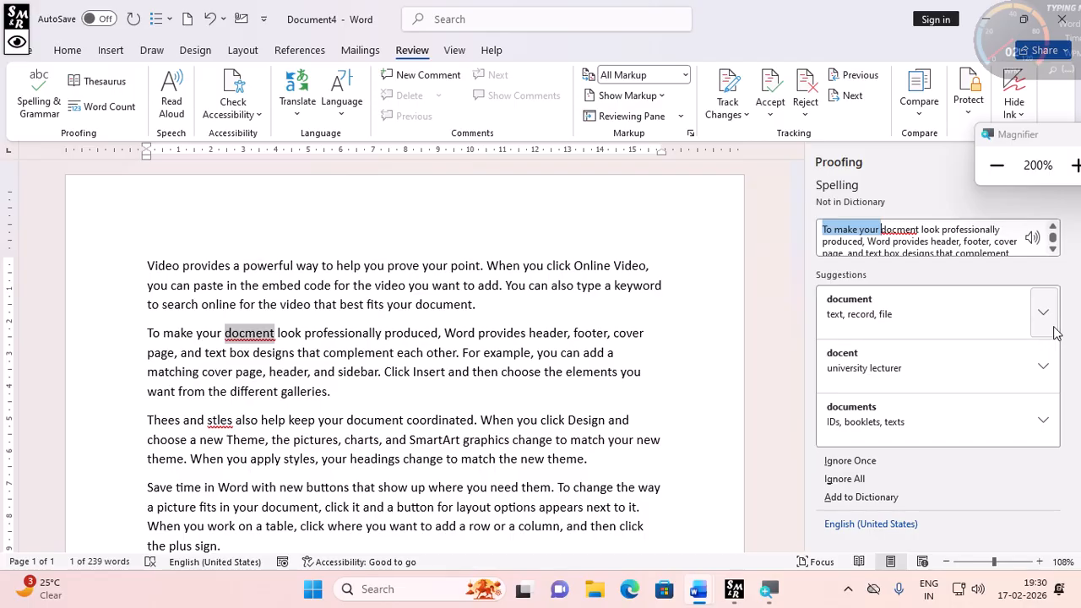
click(927, 328)
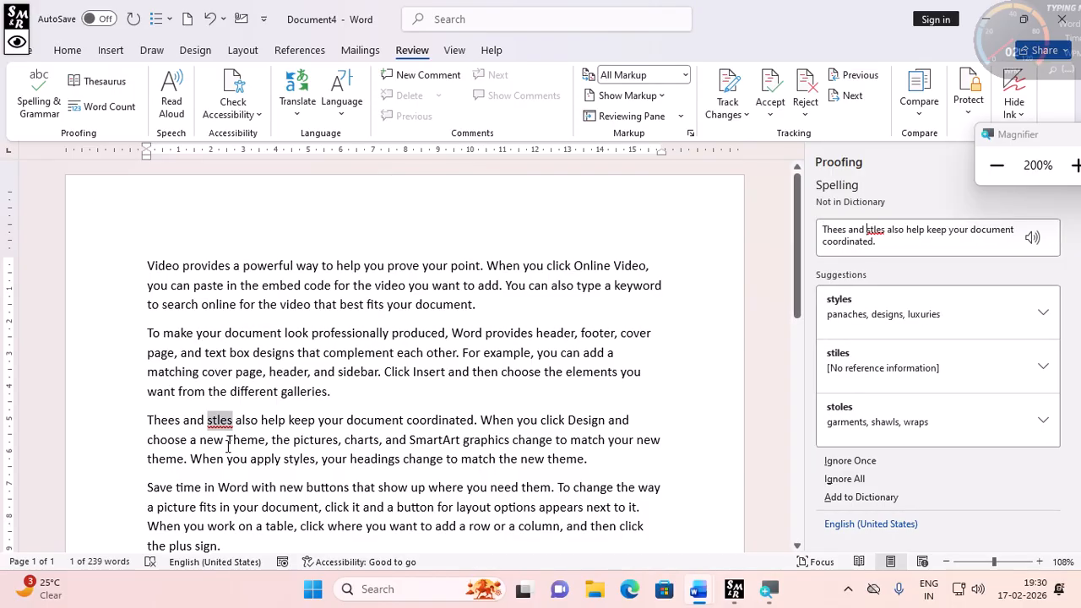
click(870, 335)
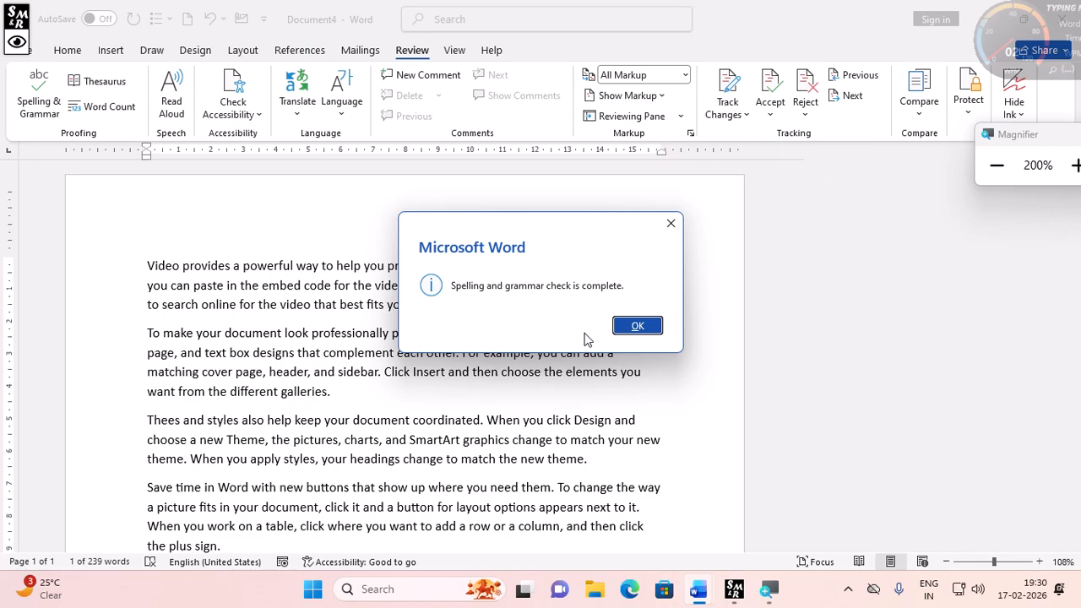
click(639, 325)
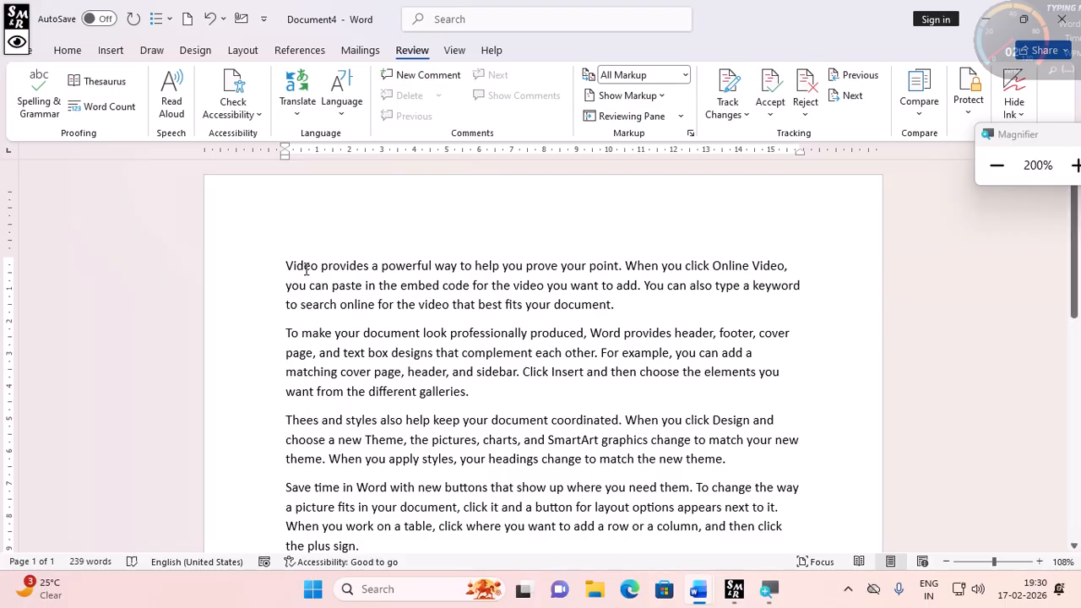
- Look up synonyms for the word Video in the first paragraph with the Thesaurus
double_click(302, 269)
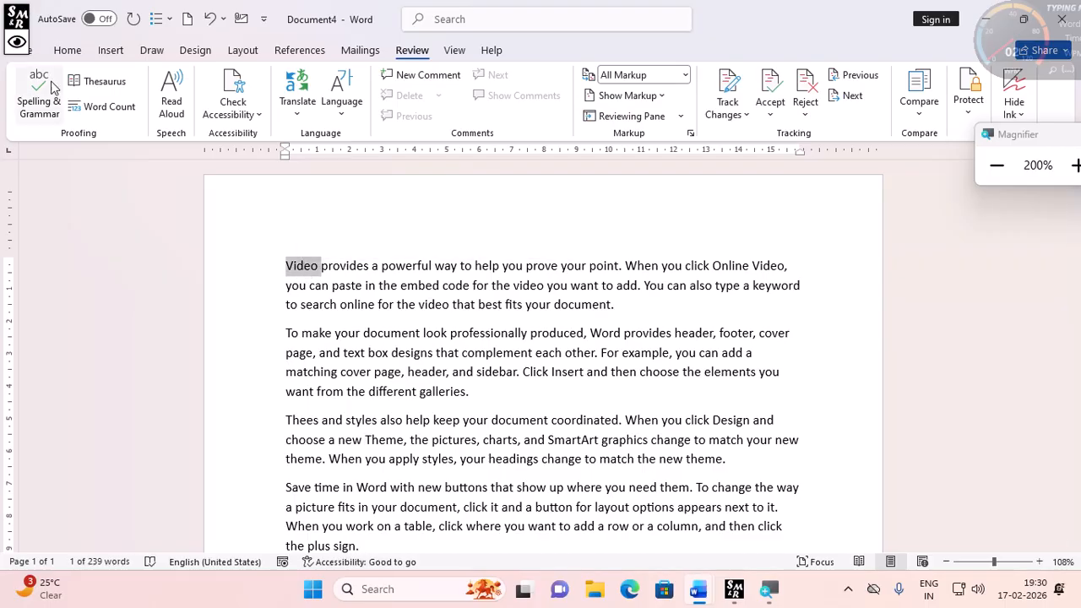
click(97, 82)
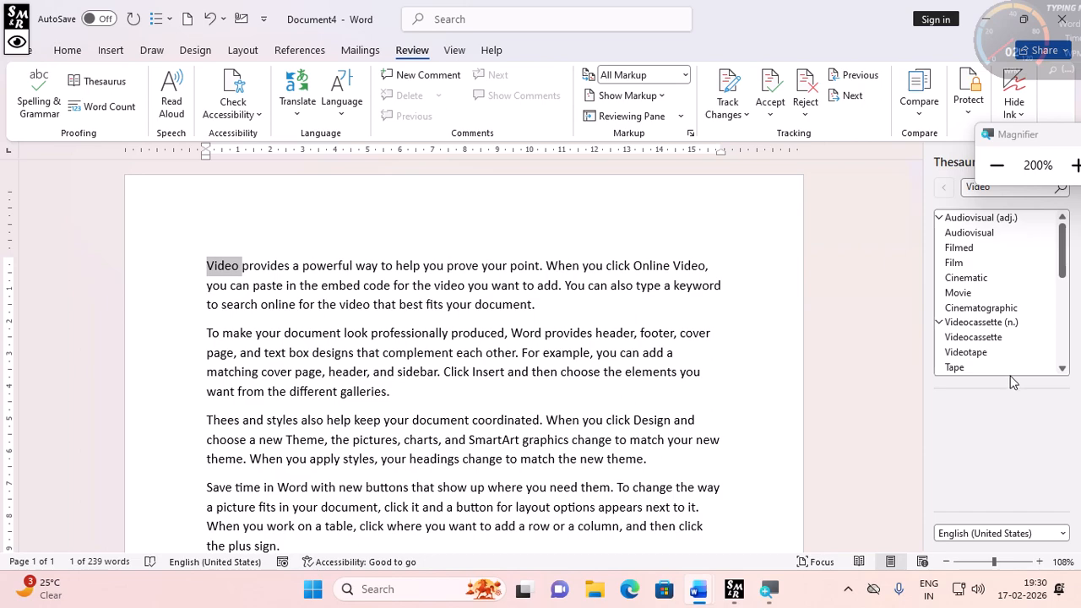
- Close the Thesaurus pane
triple_click(648, 264)
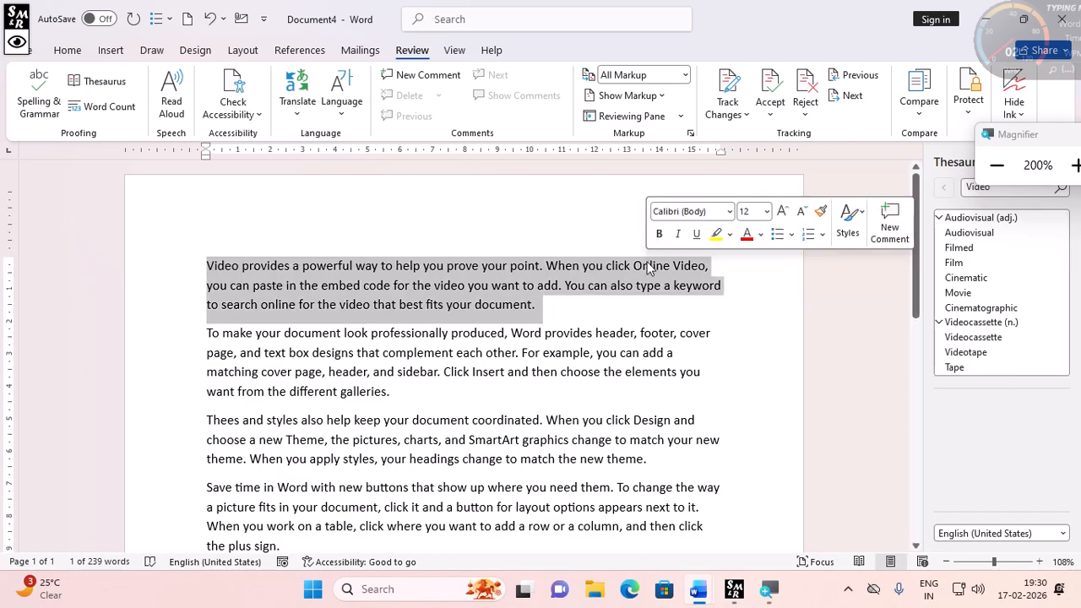
click(630, 276)
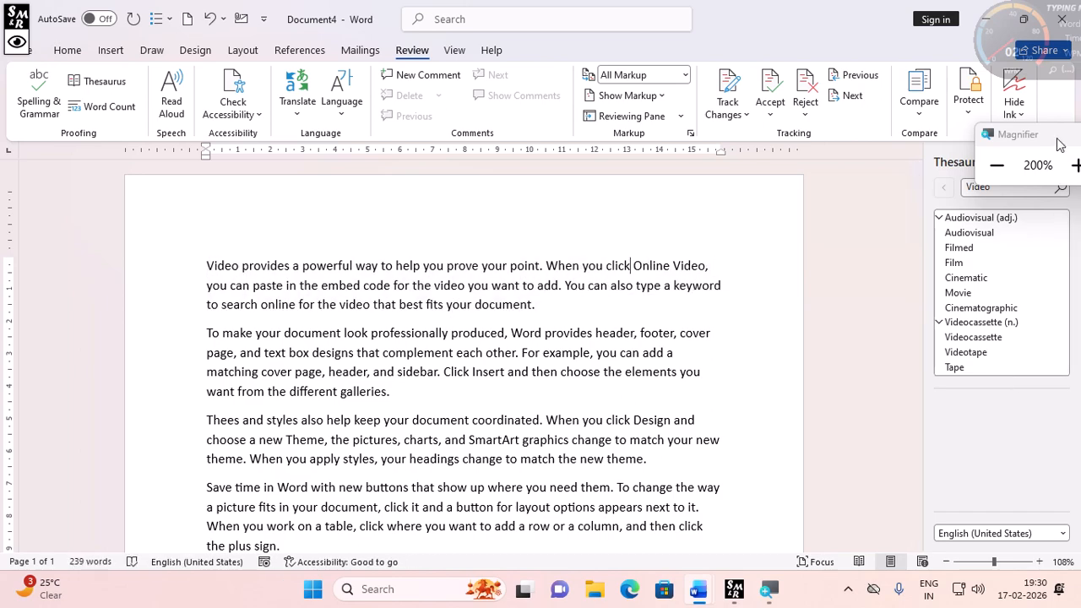
drag(1056, 138, 1040, 61)
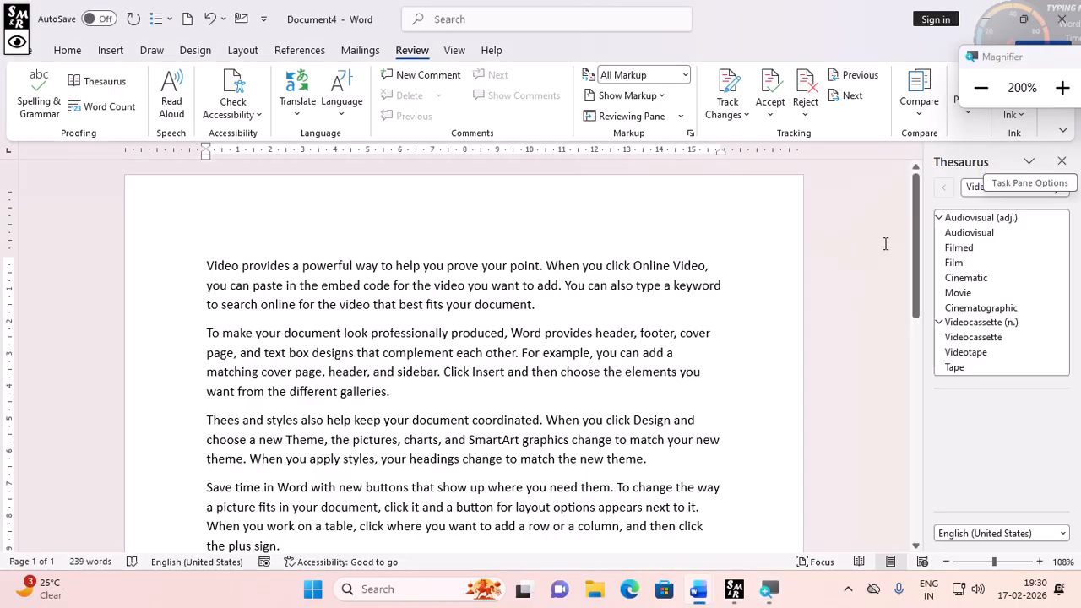
click(1061, 162)
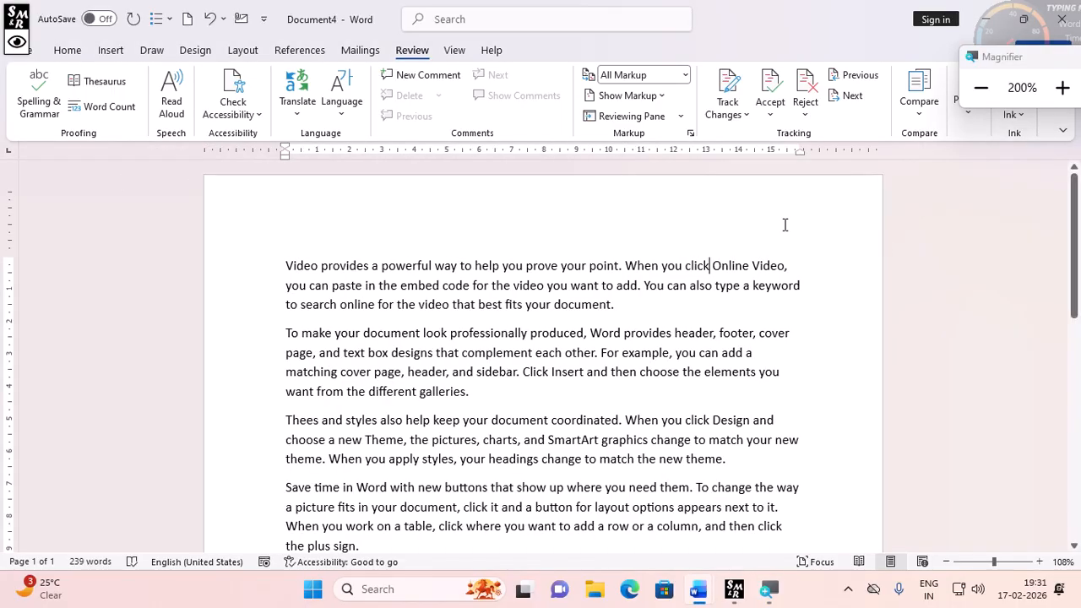
- Look up synonyms for the word Online in the first paragraph with the Thesaurus
double_click(737, 264)
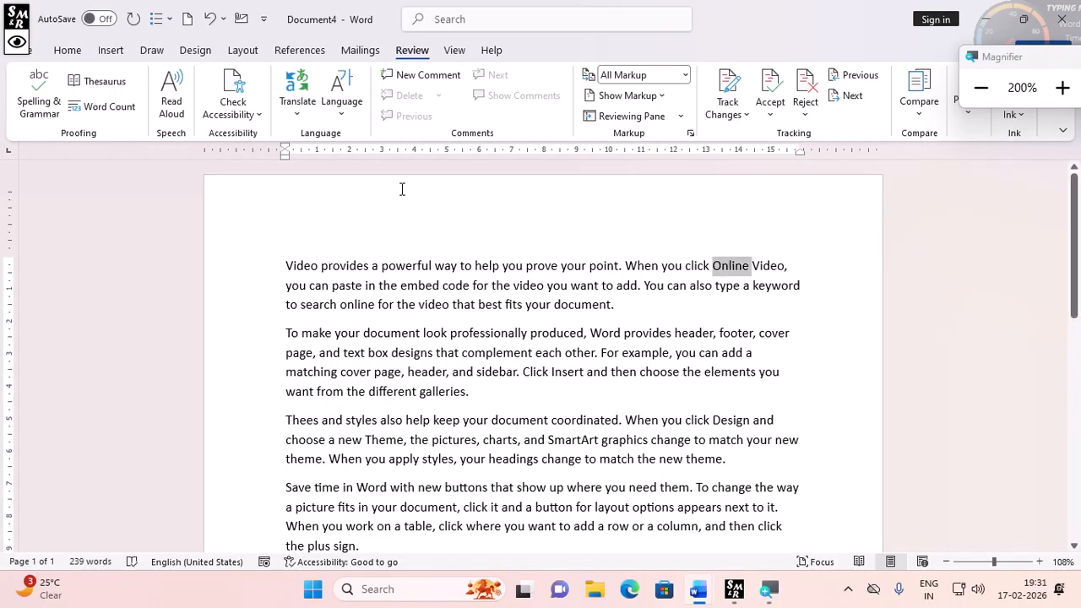
click(129, 82)
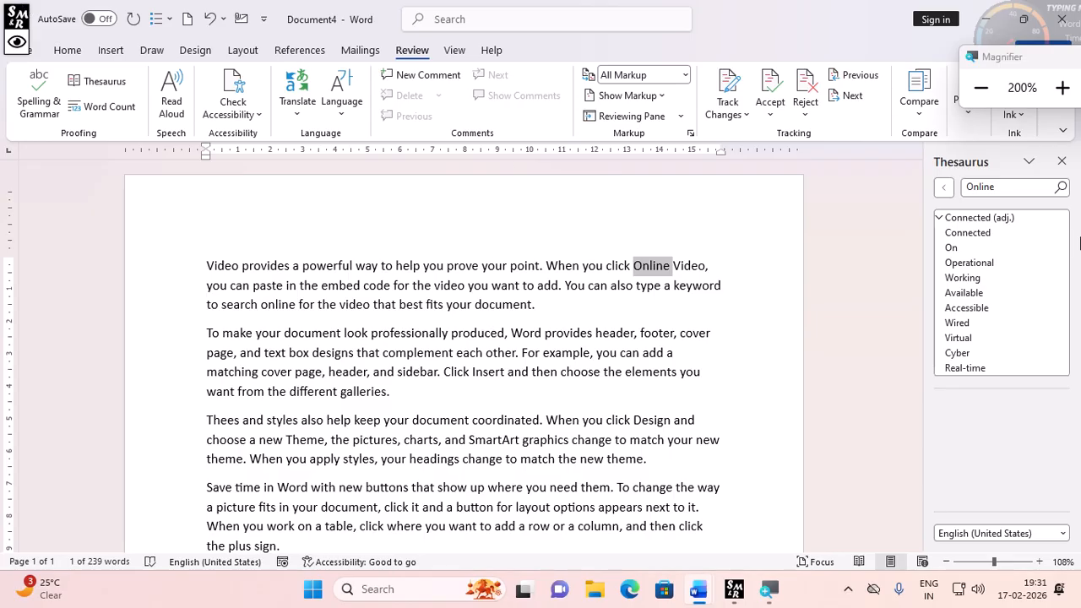
- Close the Thesaurus pane and view the word count statistics for the whole document
click(1062, 160)
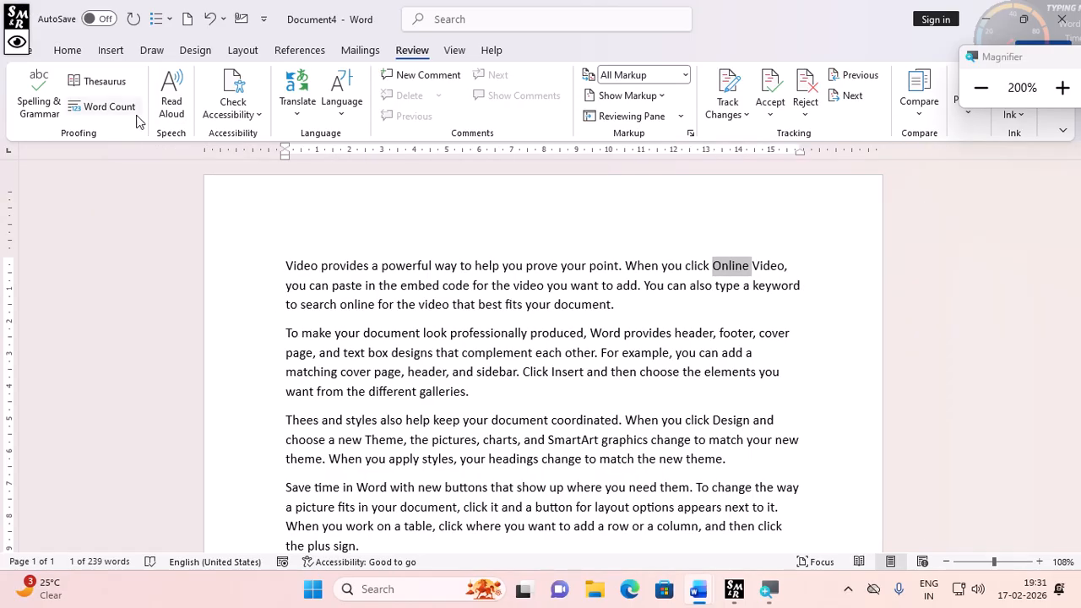
click(345, 287)
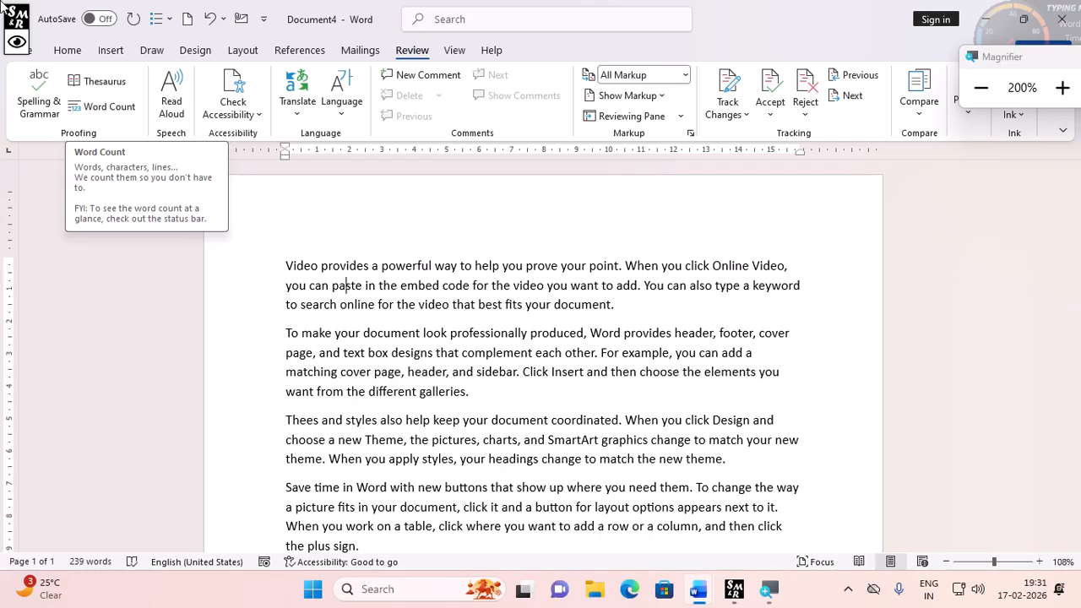
click(85, 108)
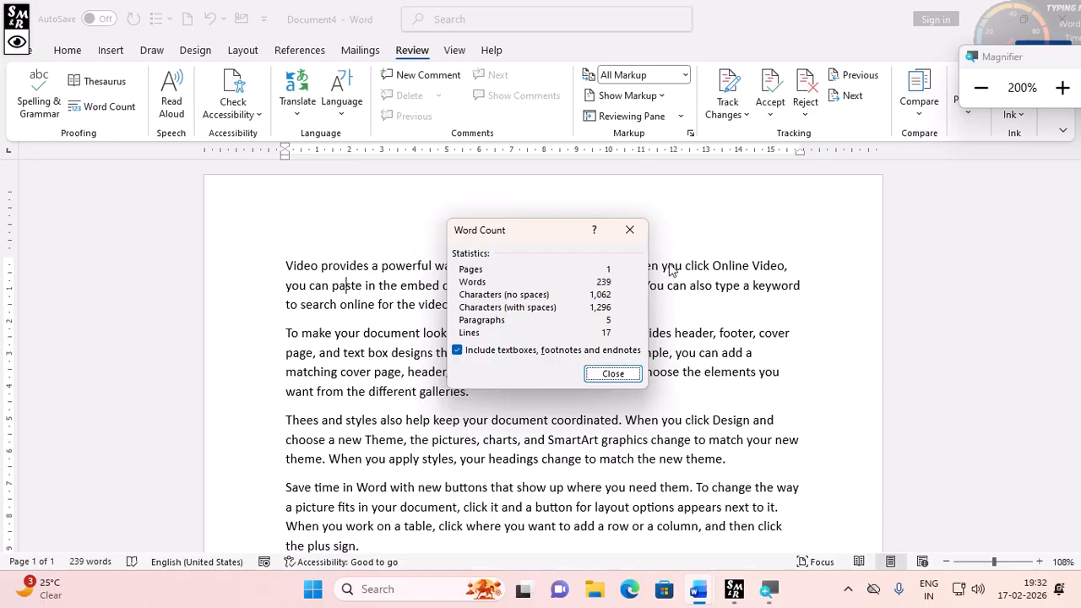
click(613, 374)
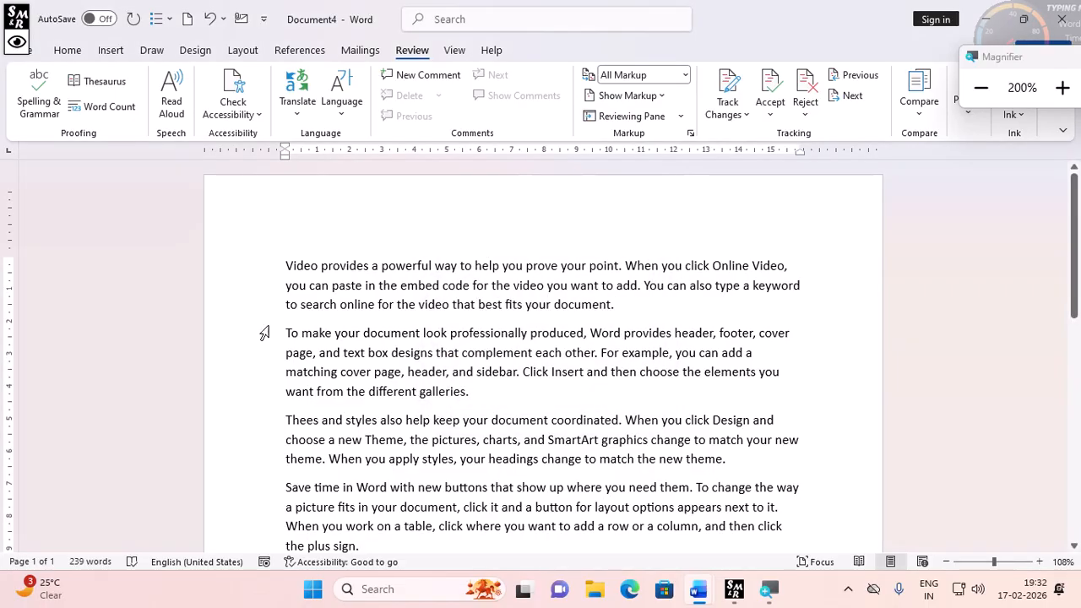
- Select the first two paragraphs and view their word count statistics
drag(282, 270, 479, 394)
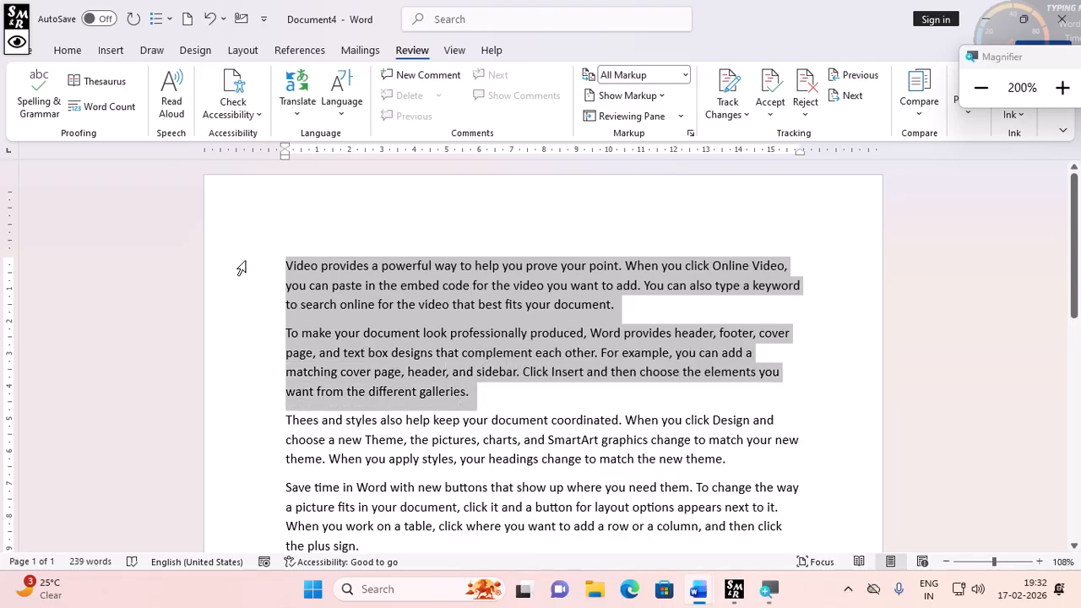
click(103, 108)
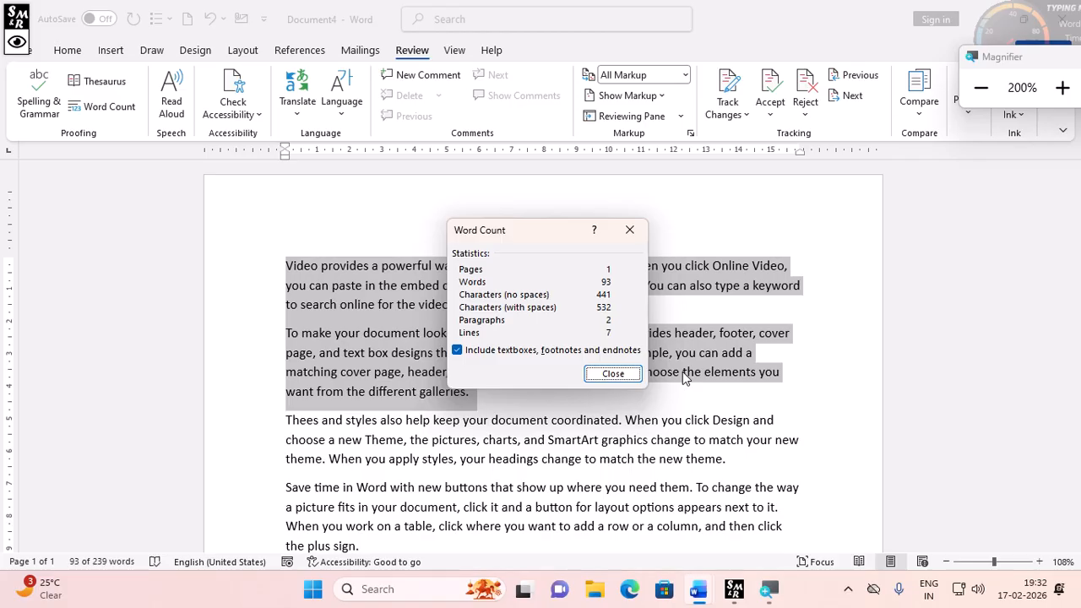
click(621, 377)
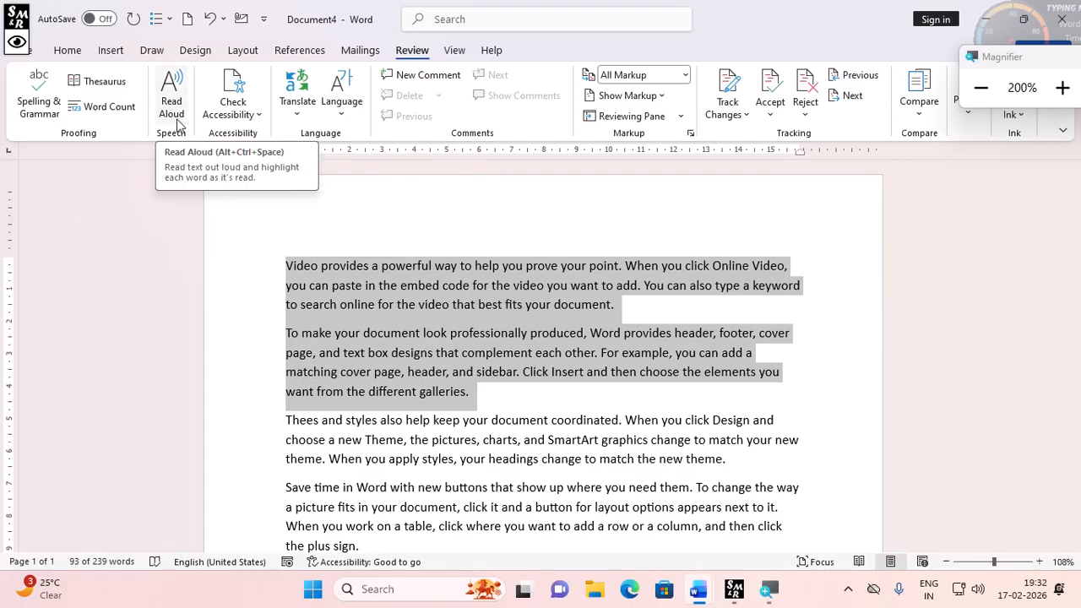
- Try the Amar Bangla Normal font on the opening words of the second paragraph, then undo the change
click(352, 285)
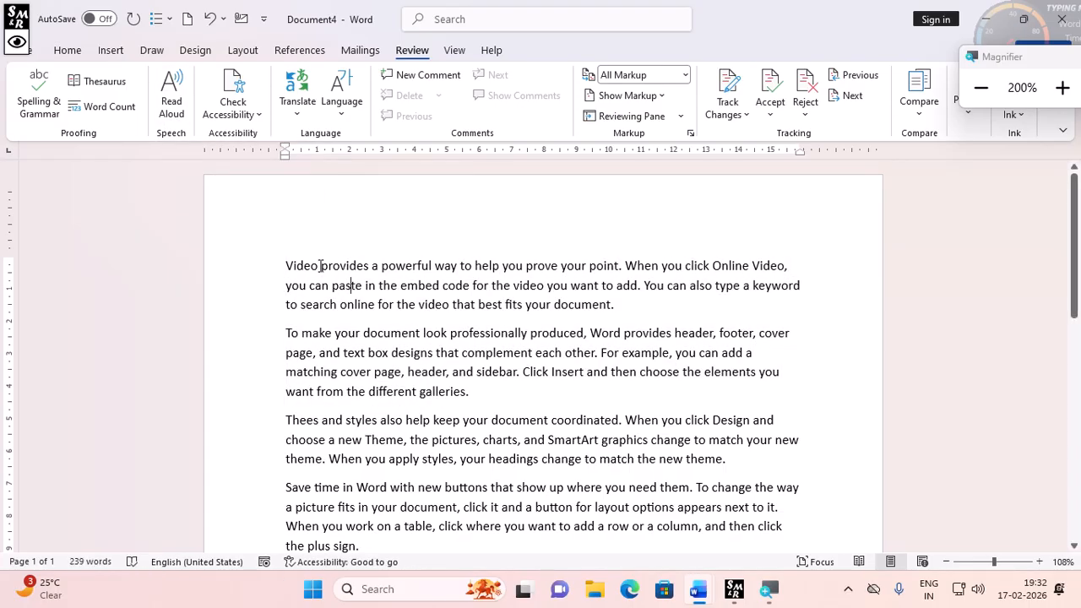
drag(319, 266, 371, 269)
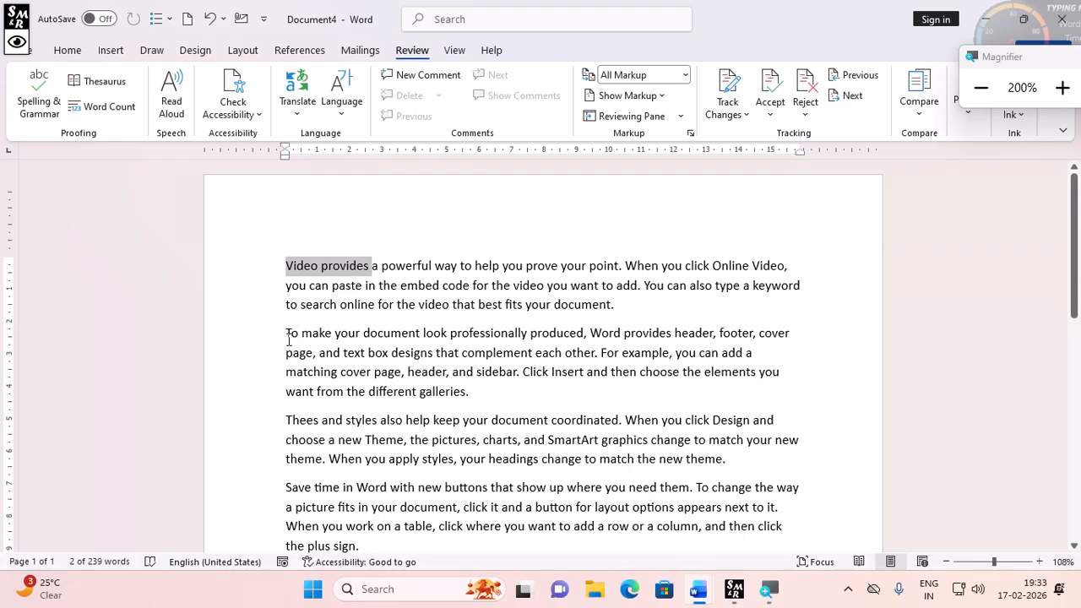
drag(287, 339, 390, 353)
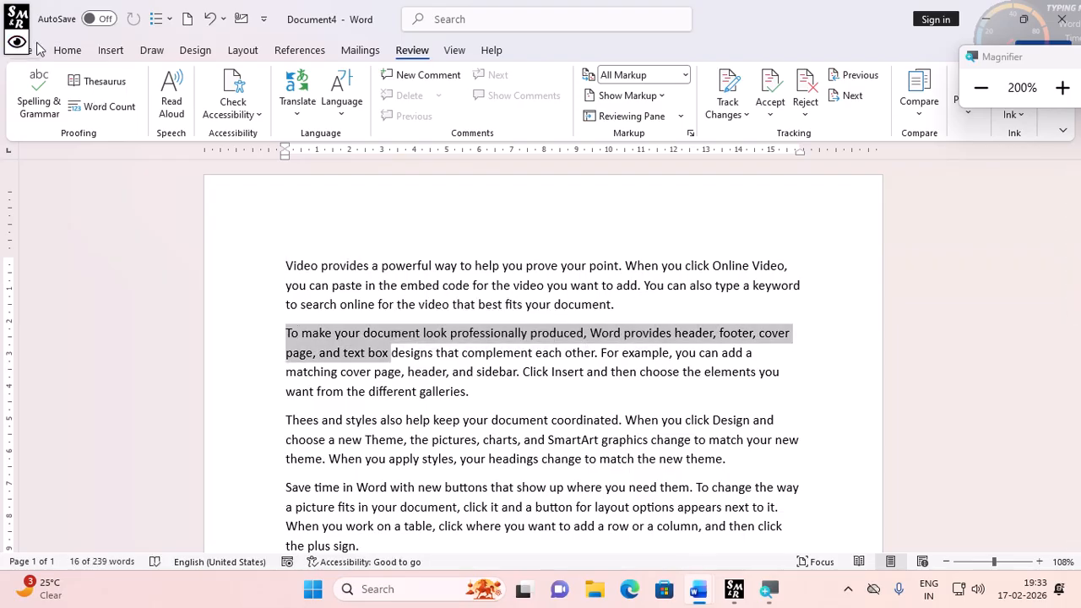
click(67, 51)
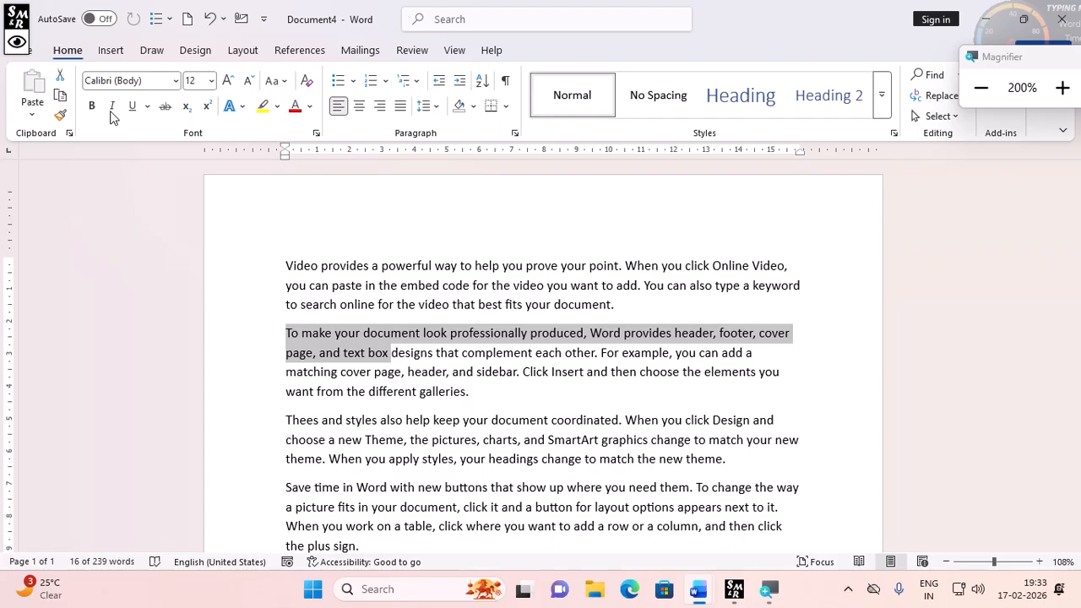
click(150, 78)
text(Amar Bangla Norma)
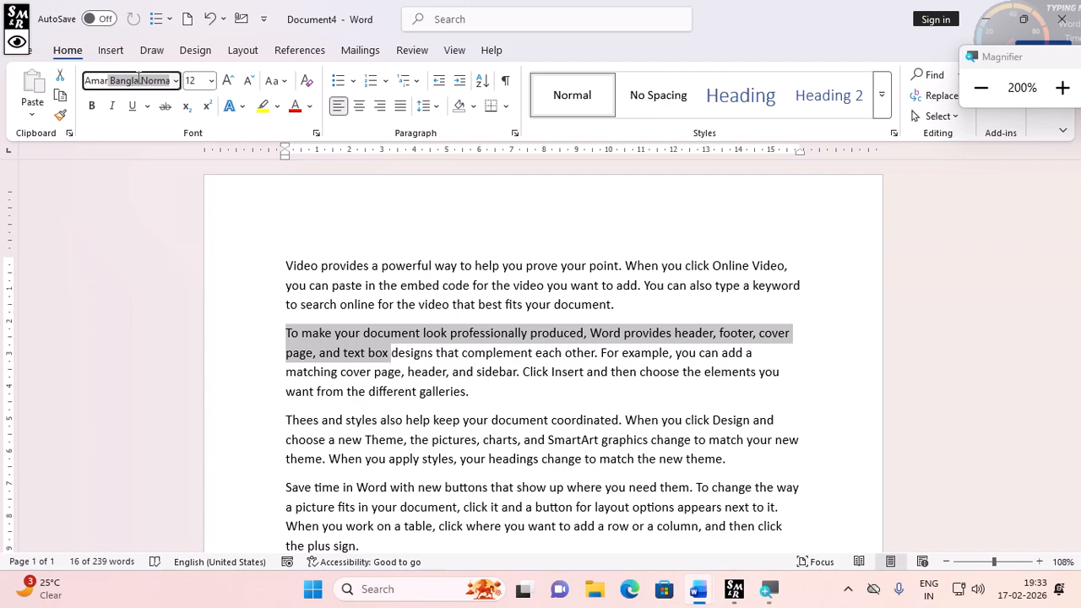
key(Return)
click(241, 271)
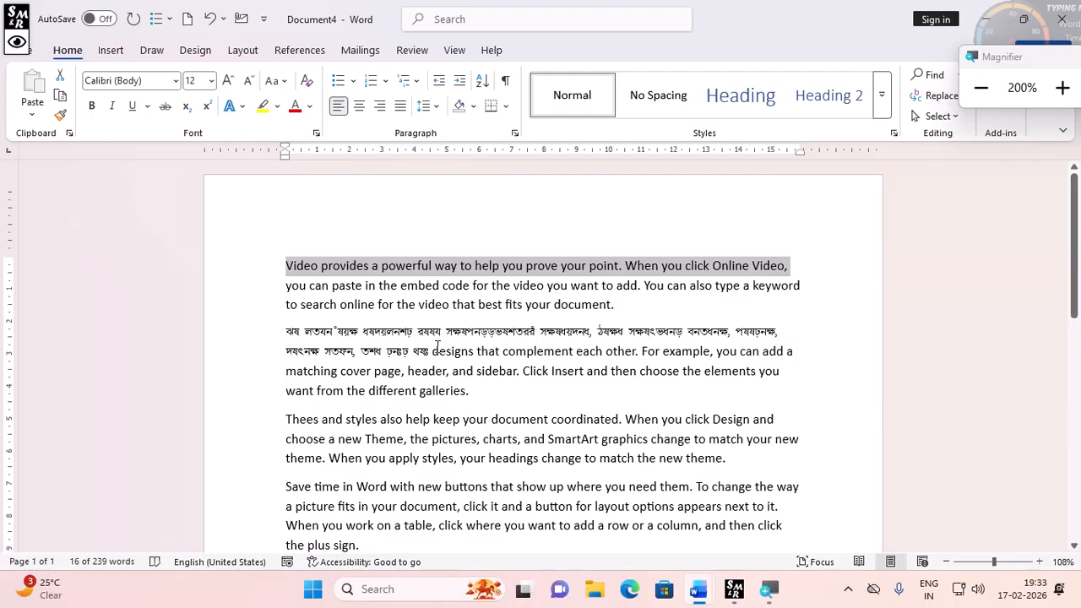
key(ctrl+z)
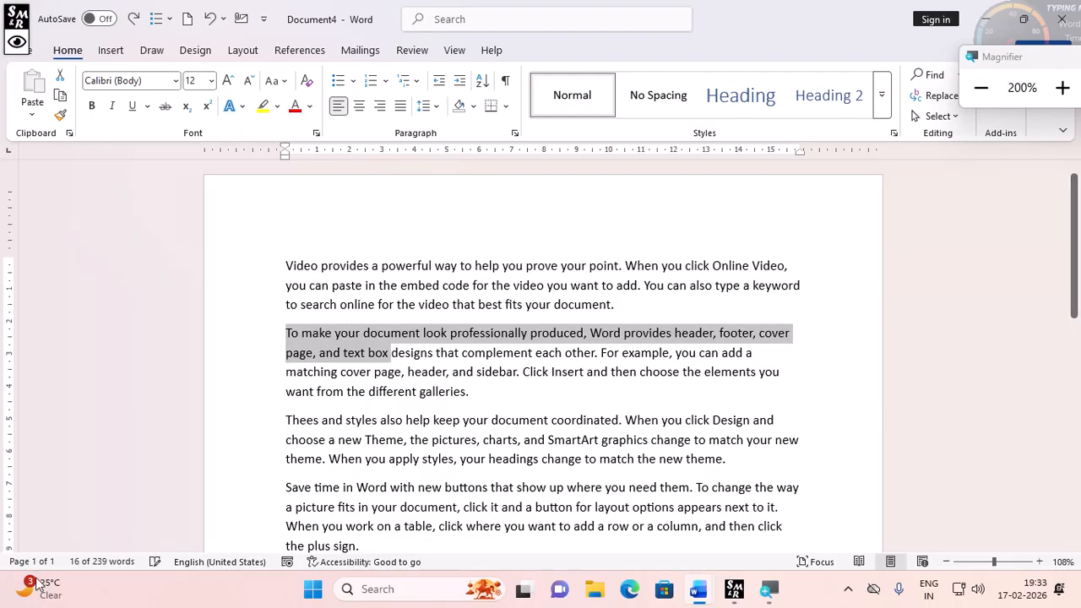
- Switch to BanglaWord by searching for it in the Start menu and launching it
click(312, 589)
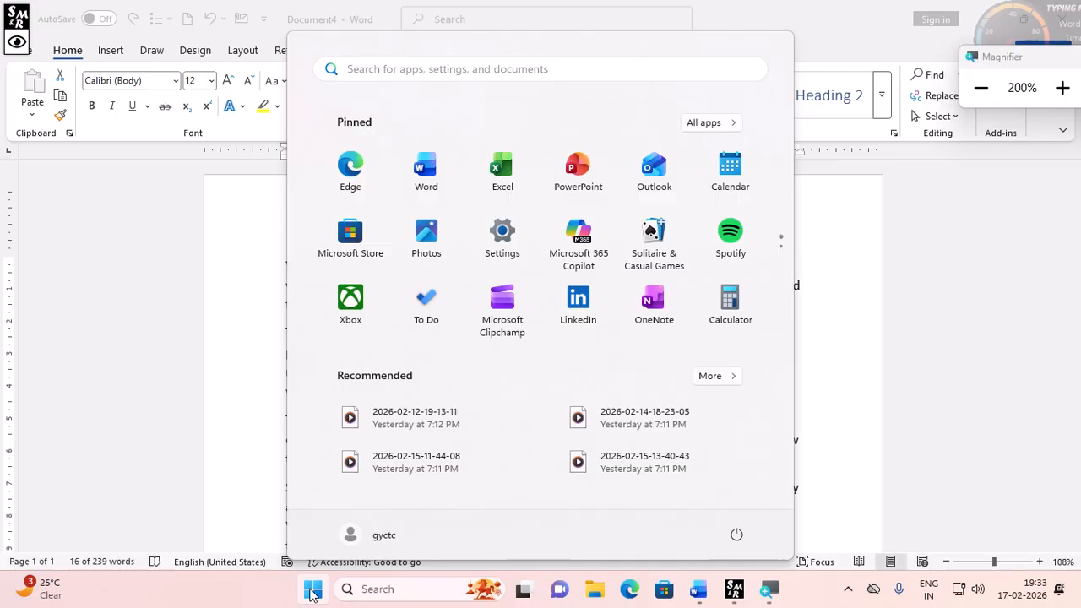
text(ban)
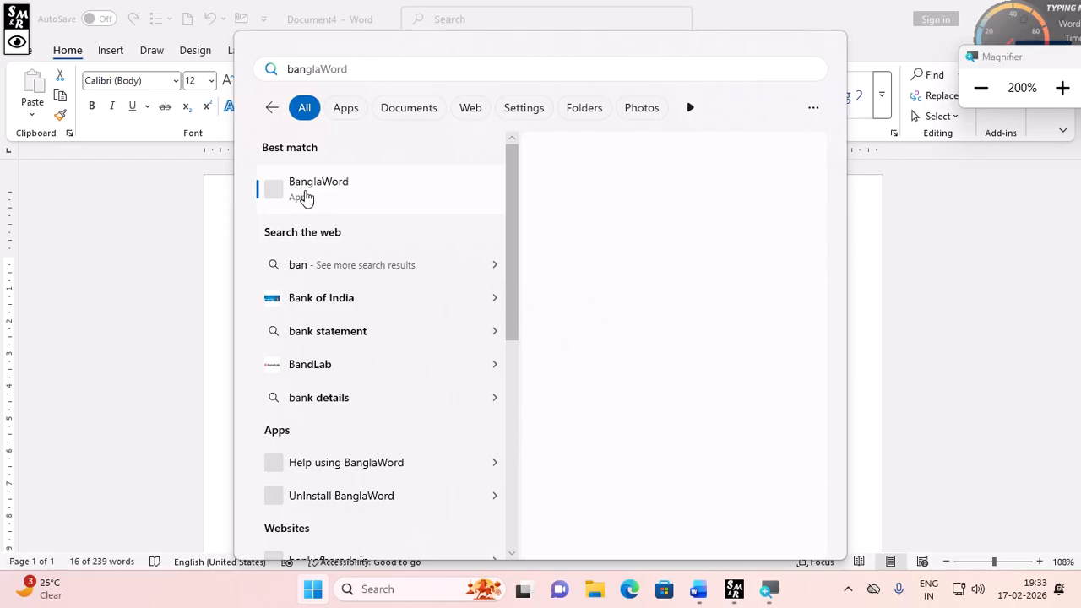
click(305, 197)
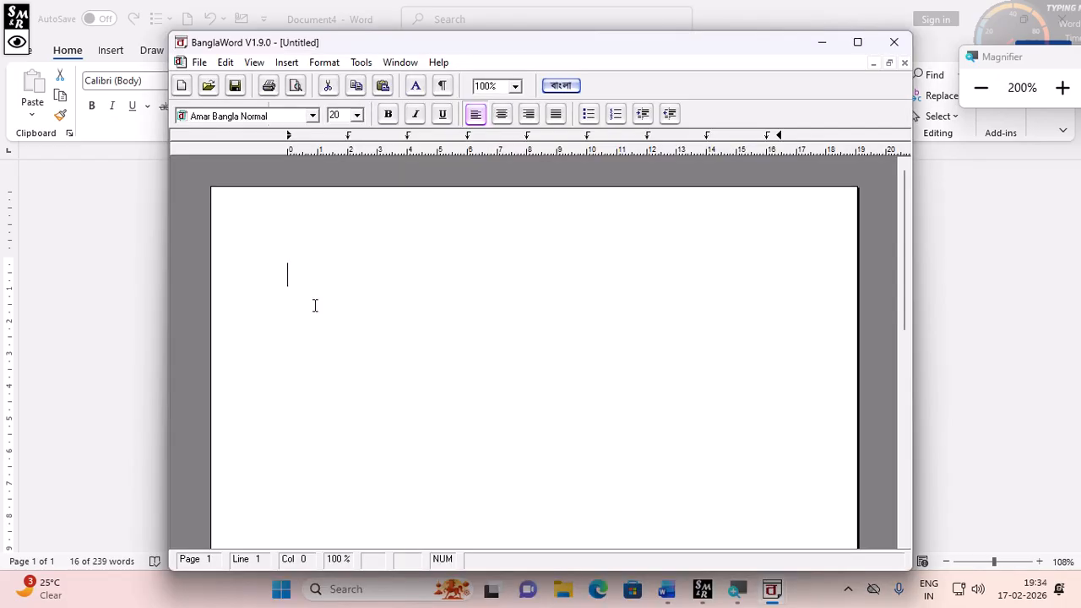
- Type the Bengali word গড়িয়া in the BanglaWord document and select it
text(গড়িয়া)
text(র)
key(BackSpace)
drag(326, 274, 290, 276)
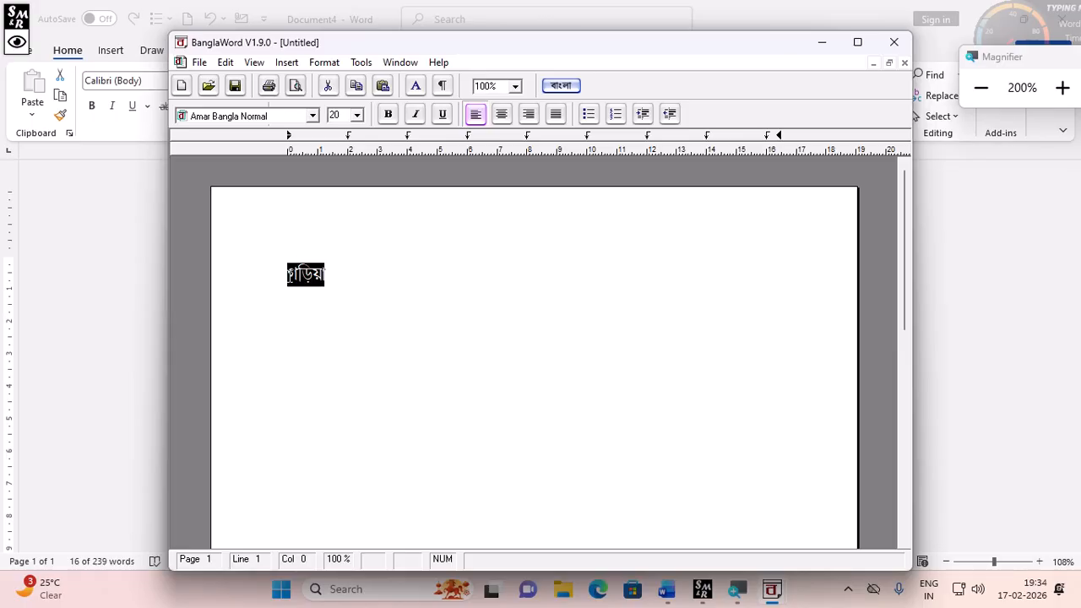
- Switch back to Word and paste the copied text on the empty line at the end of the document
click(85, 316)
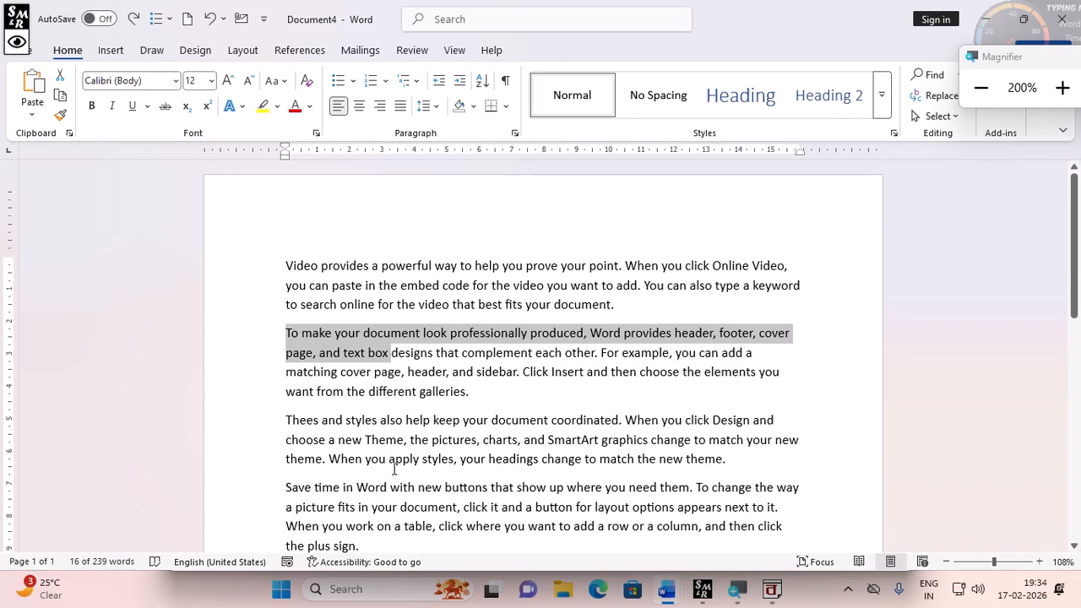
scroll(392, 469, down, 5)
click(360, 453)
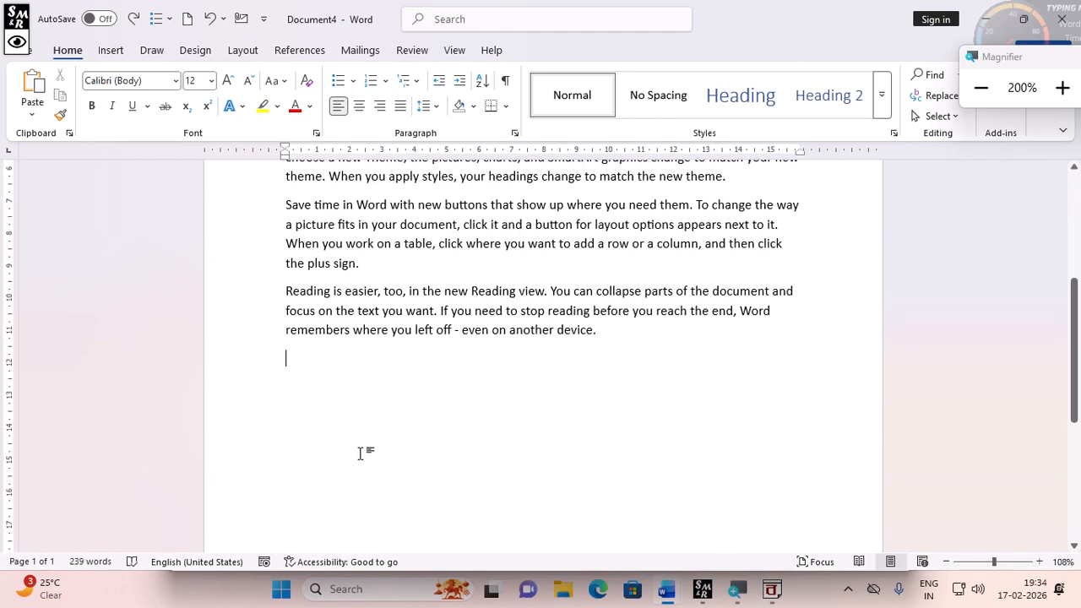
text(NĆsuj)
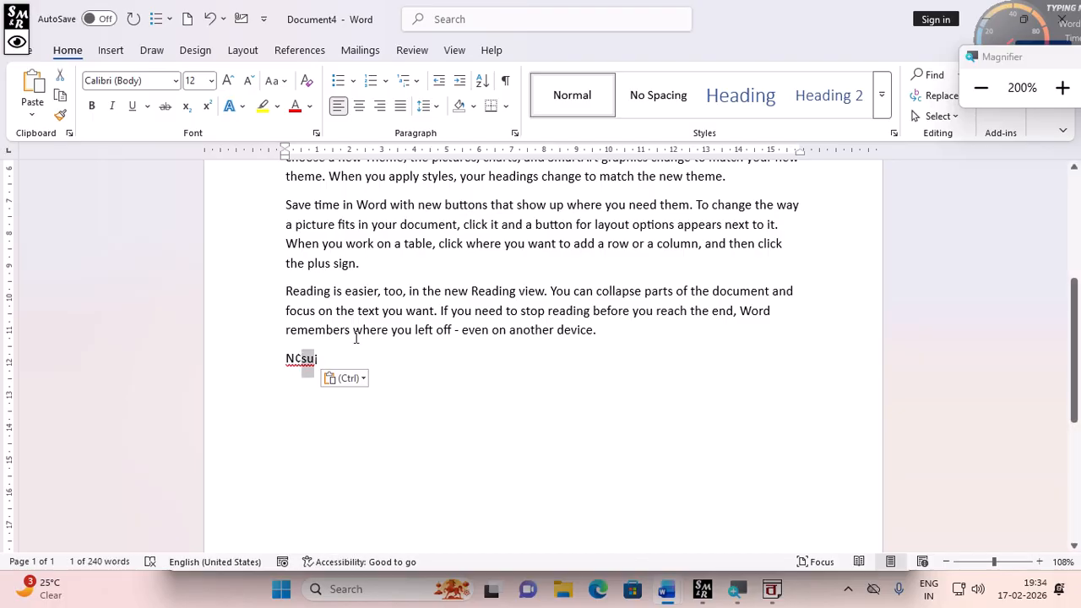
- Apply the Amar Bangla Normal font to the pasted text so it shows in Bengali
click(321, 358)
triple_click(316, 358)
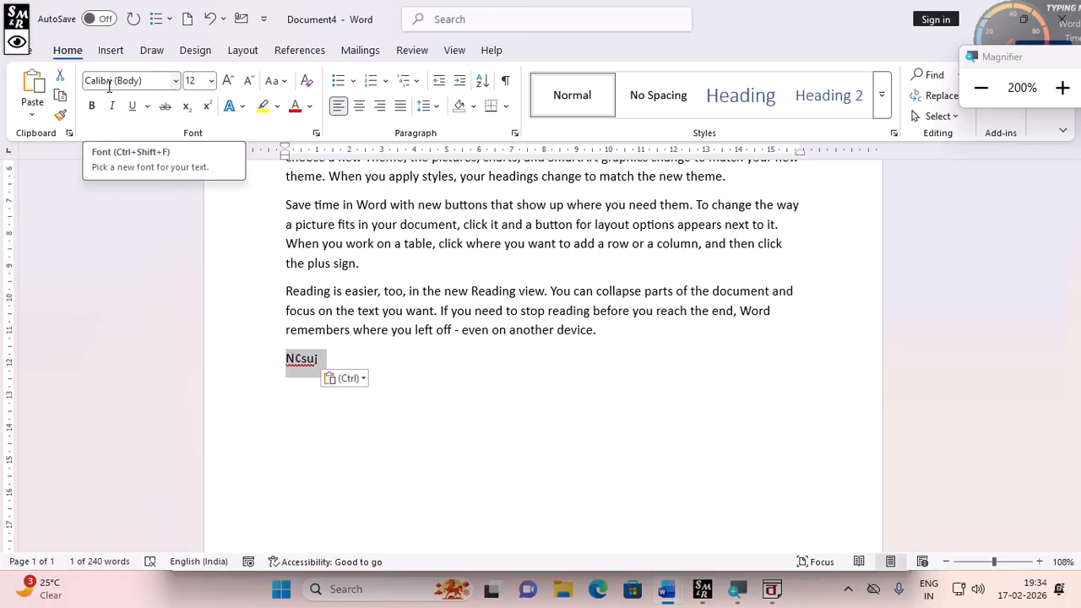
click(151, 79)
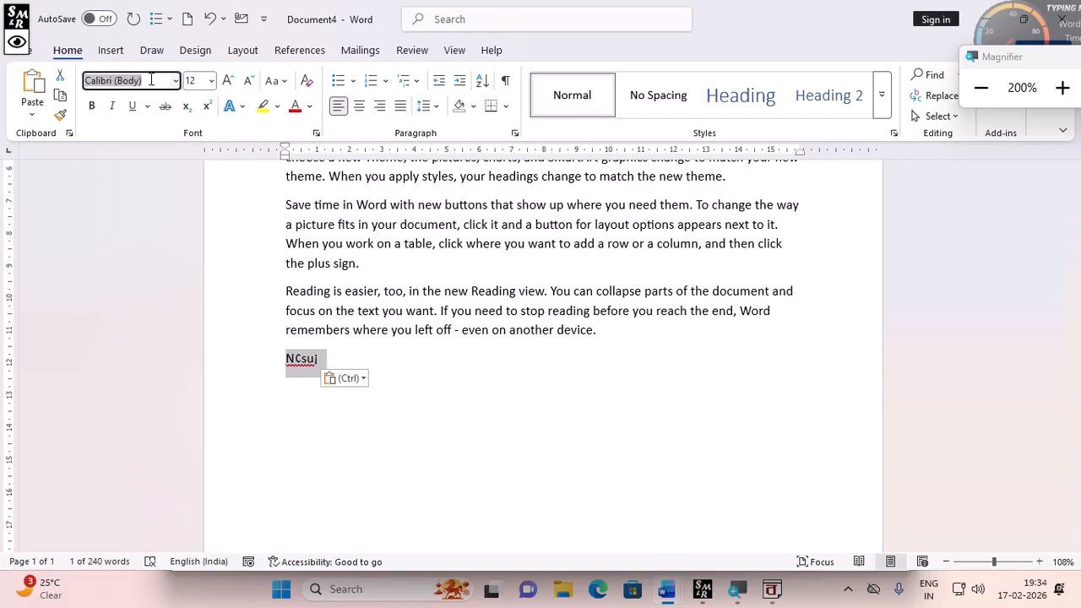
text(Amar Bangla Norma)
key(Return)
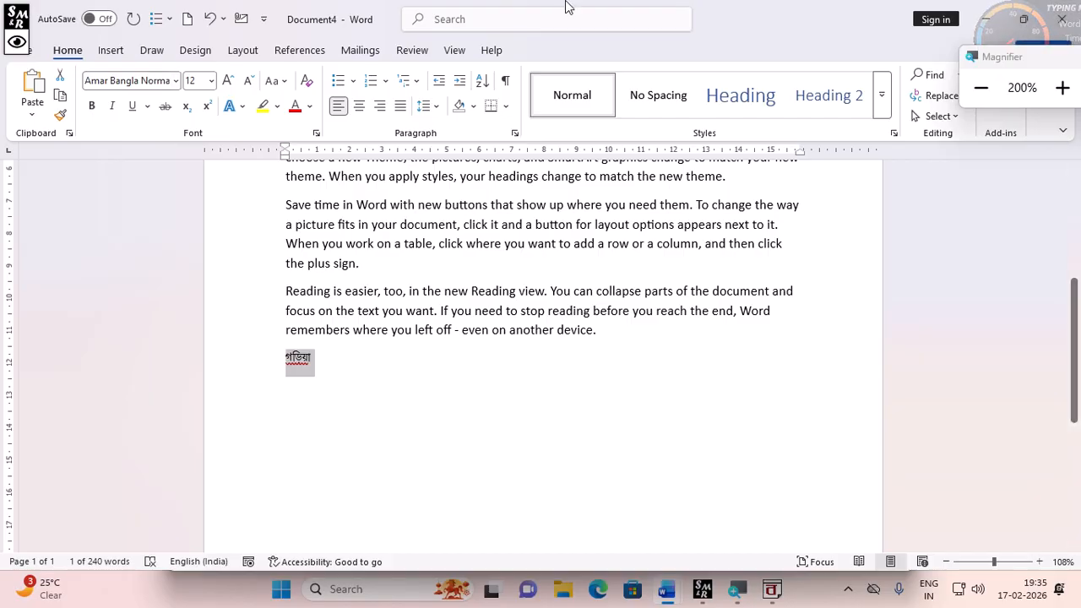
- Add a comment reading fdhh on the words time in in the fourth paragraph
click(414, 52)
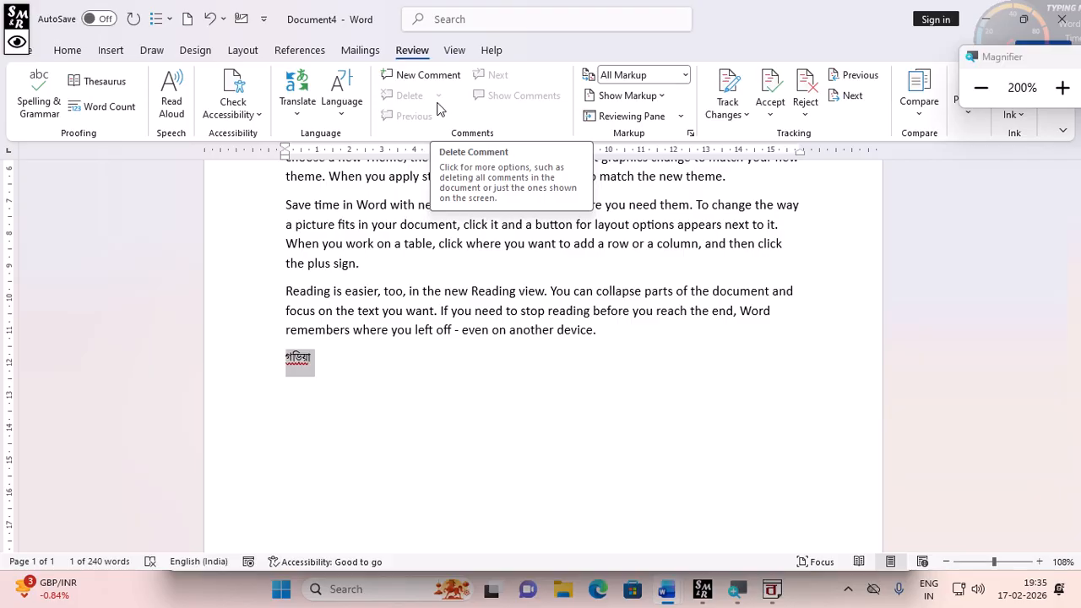
drag(321, 208, 360, 208)
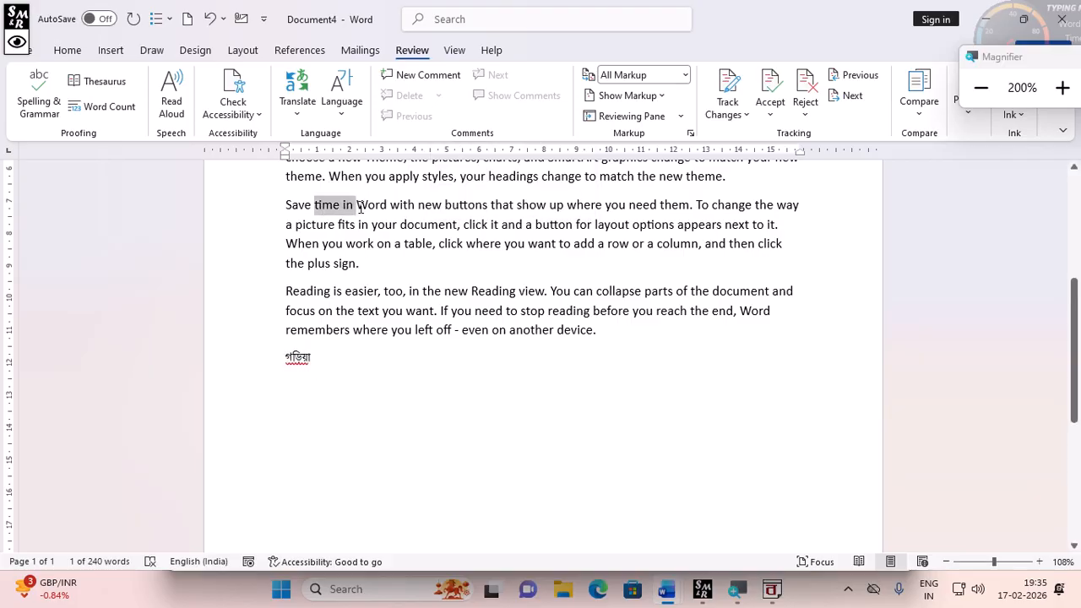
click(426, 75)
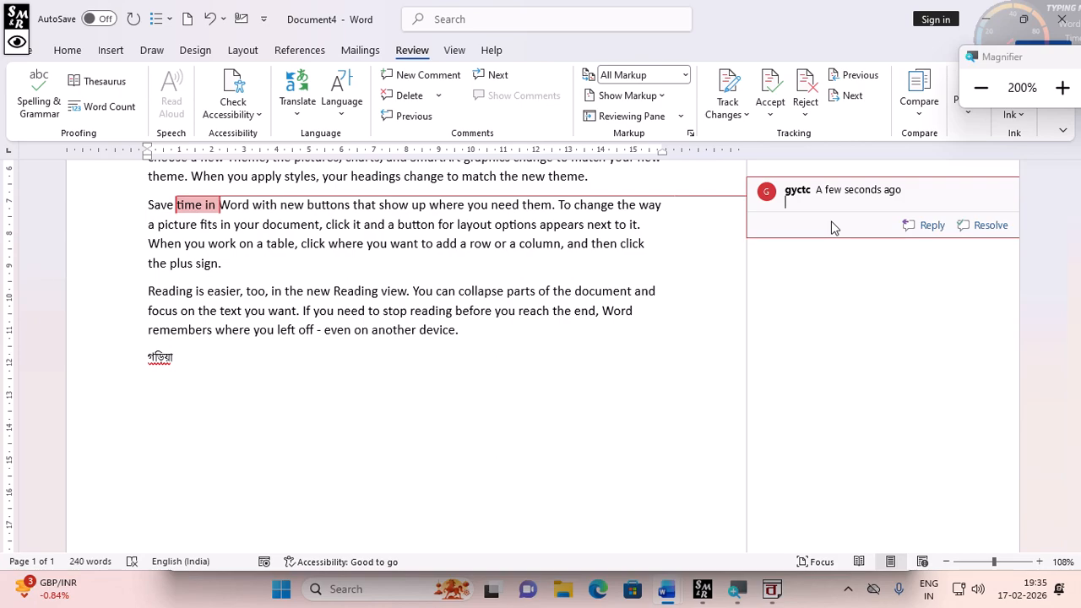
text(fdhh)
- Reply to the comment with thgbn
click(909, 226)
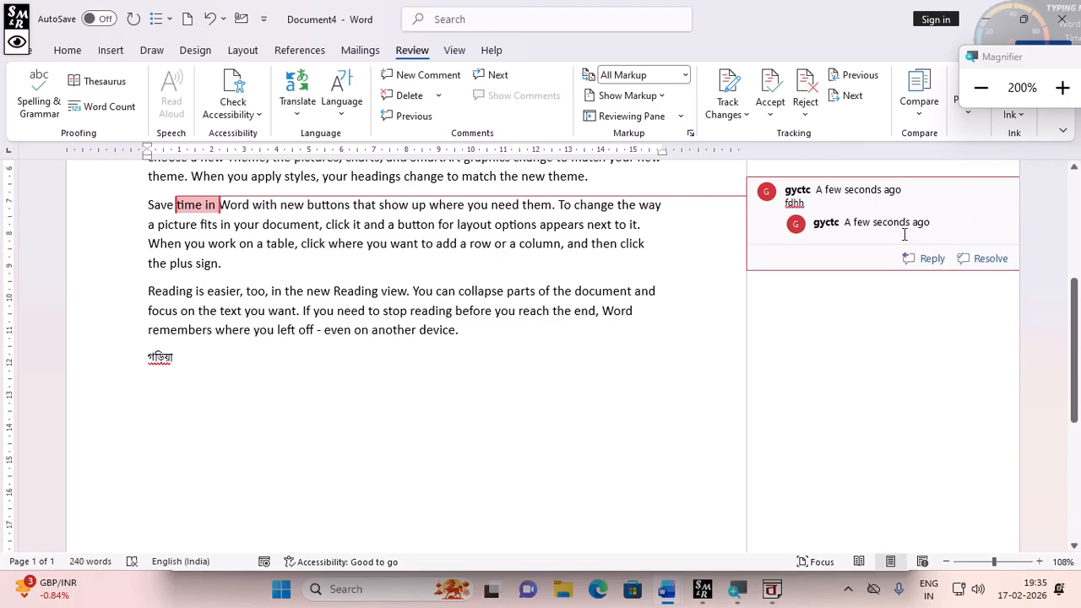
text(thgbn)
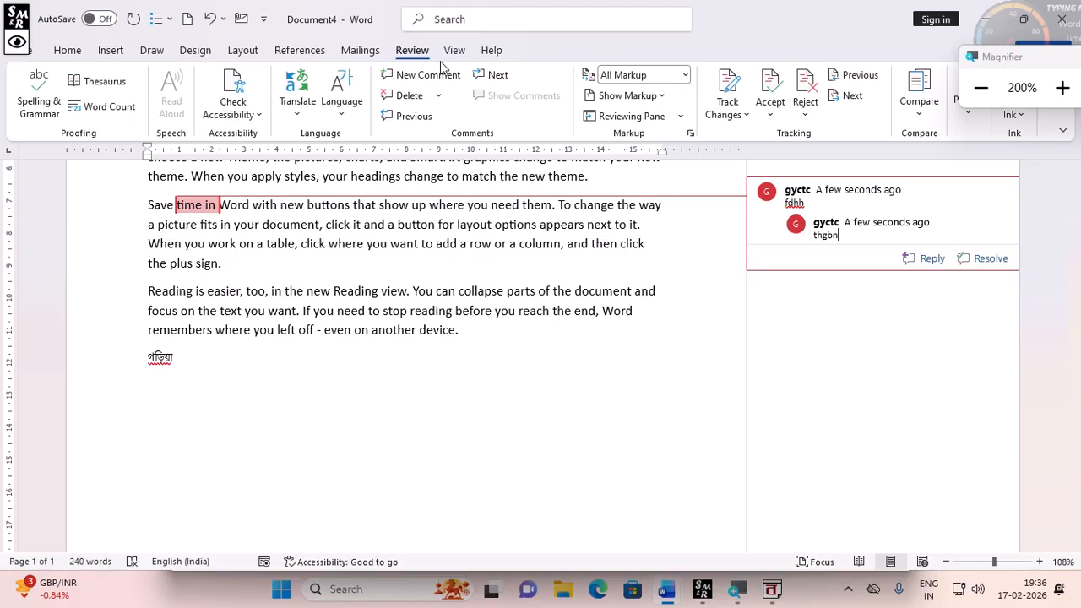
- Delete the reply and then the comment
click(412, 97)
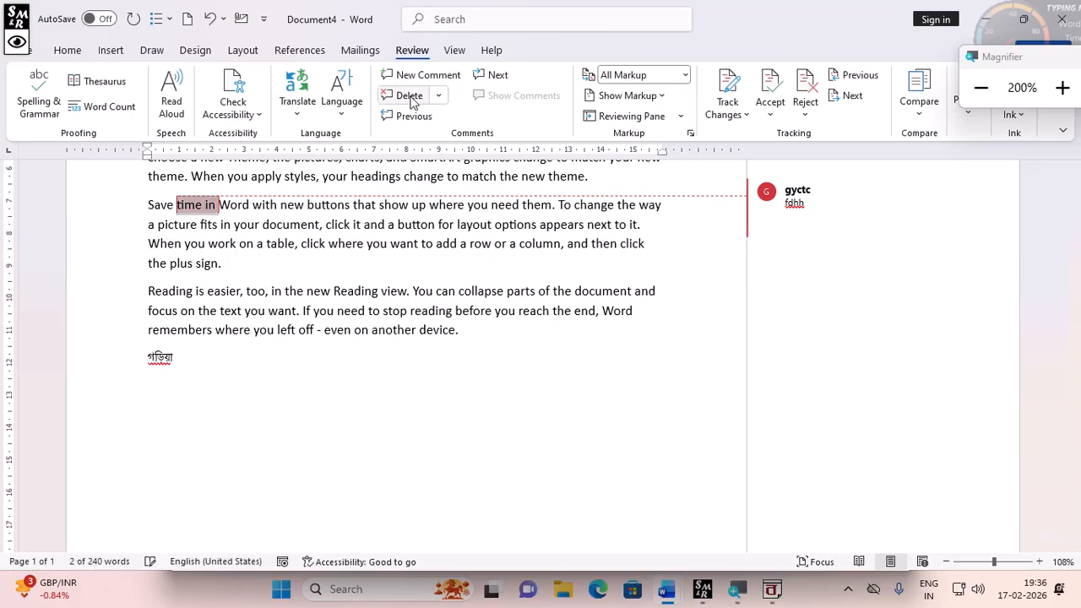
click(413, 96)
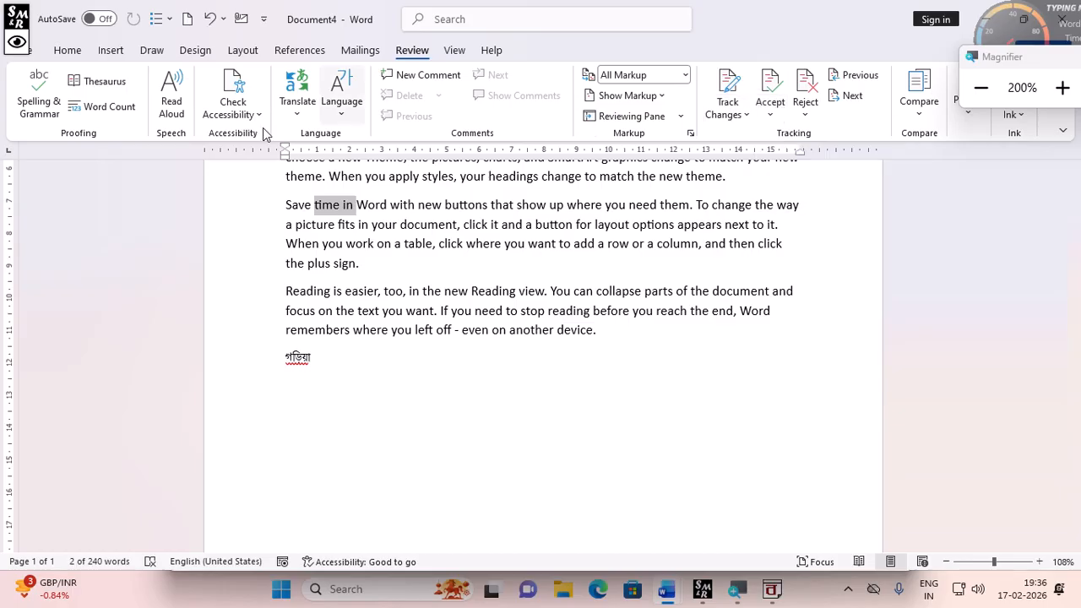
- Delete the first two paragraphs of the document, then undo the deletion
click(499, 278)
scroll(507, 278, up, 3)
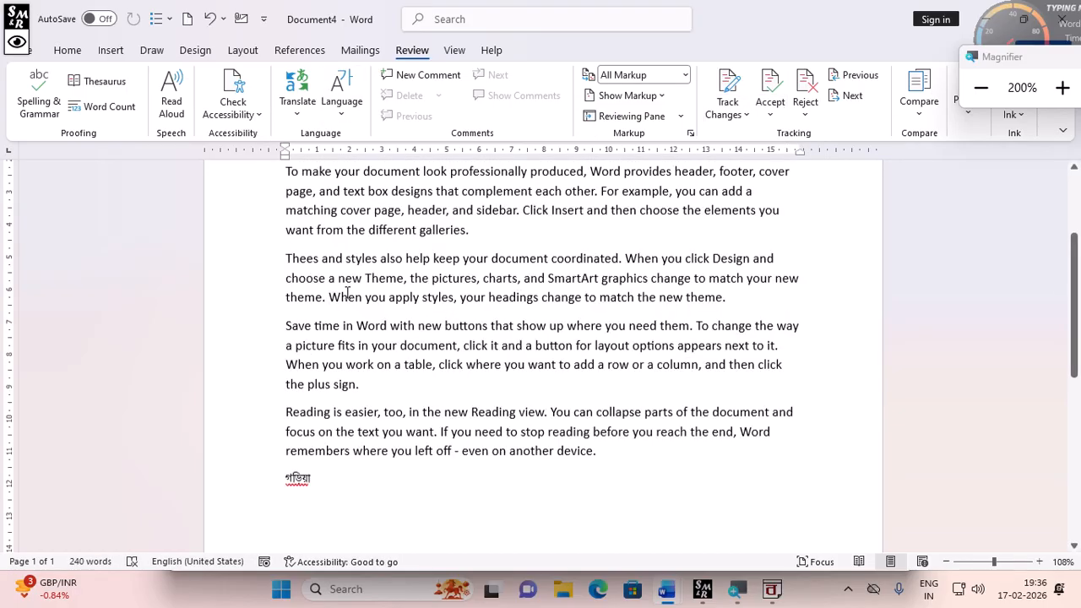
scroll(594, 278, up, 1)
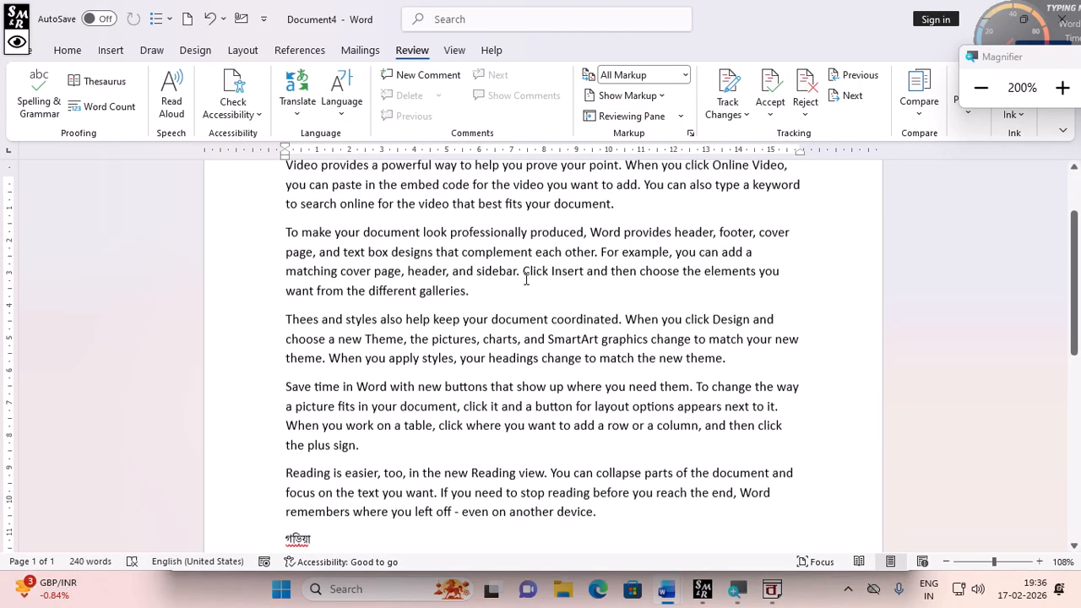
scroll(526, 278, up, 1)
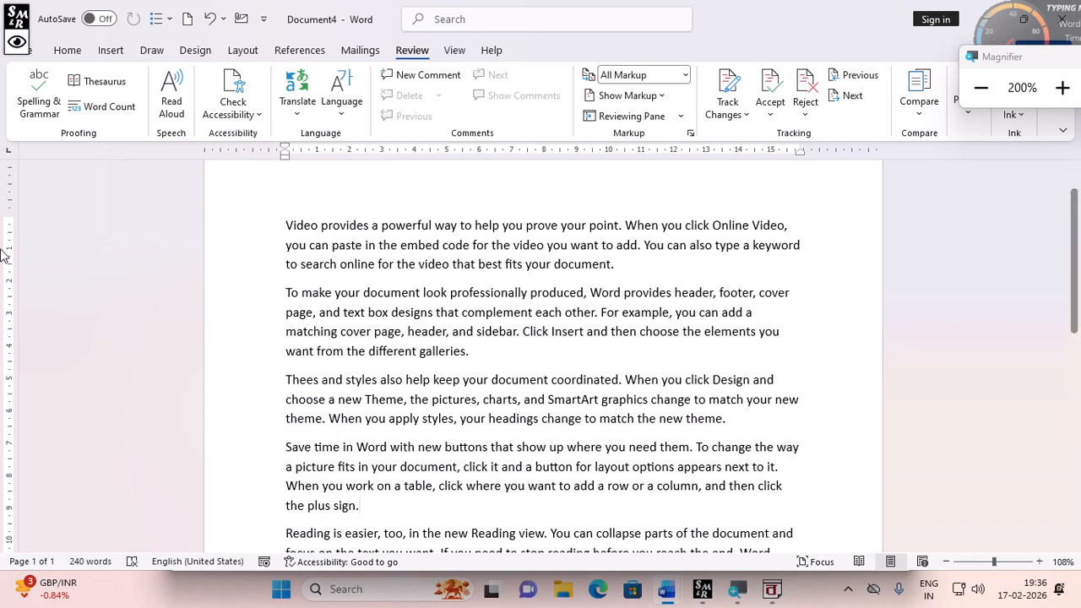
drag(289, 223, 533, 370)
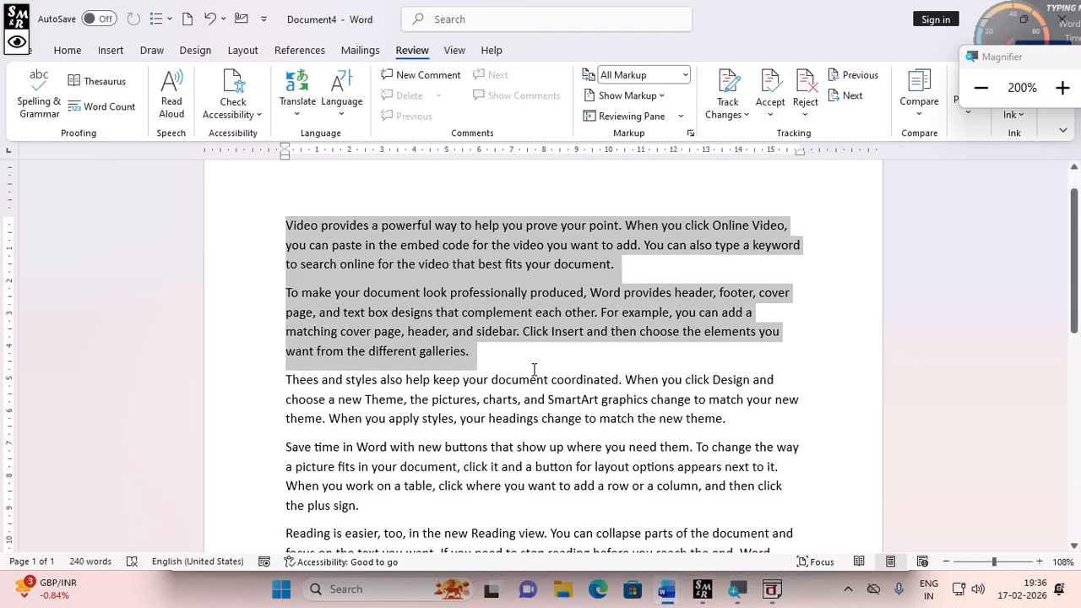
key(BackSpace)
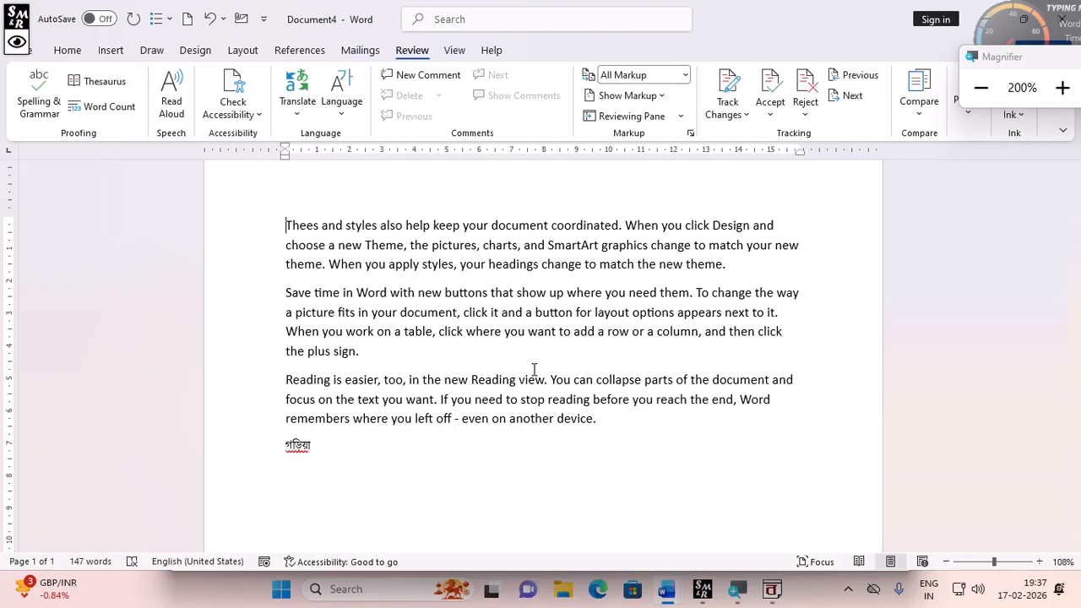
key(ctrl+z)
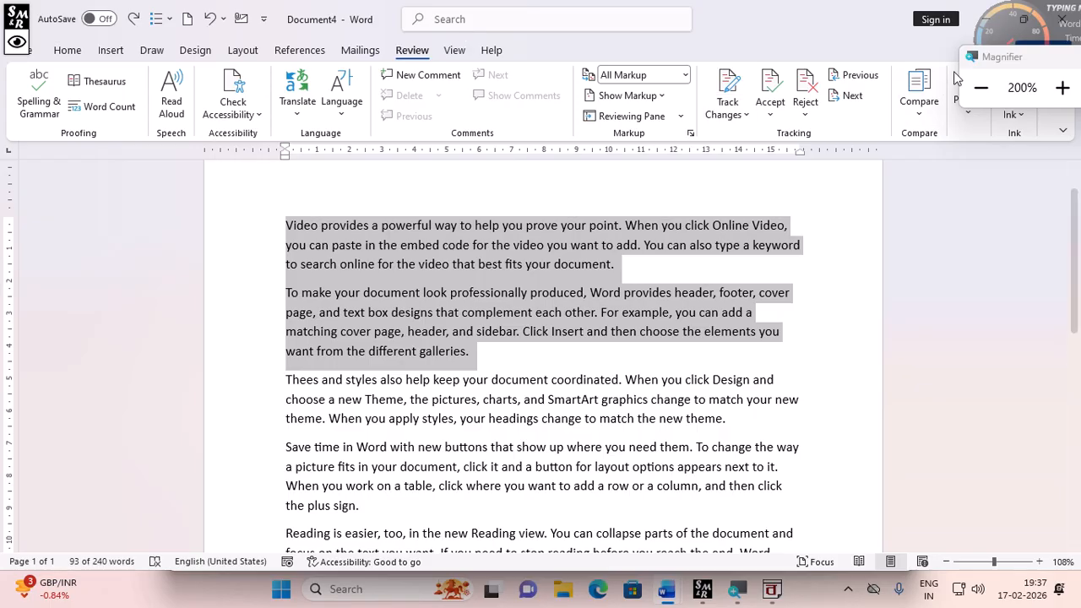
- Turn on Track Changes and delete "cover page, header, and sidebar. Click" in the second paragraph
click(735, 116)
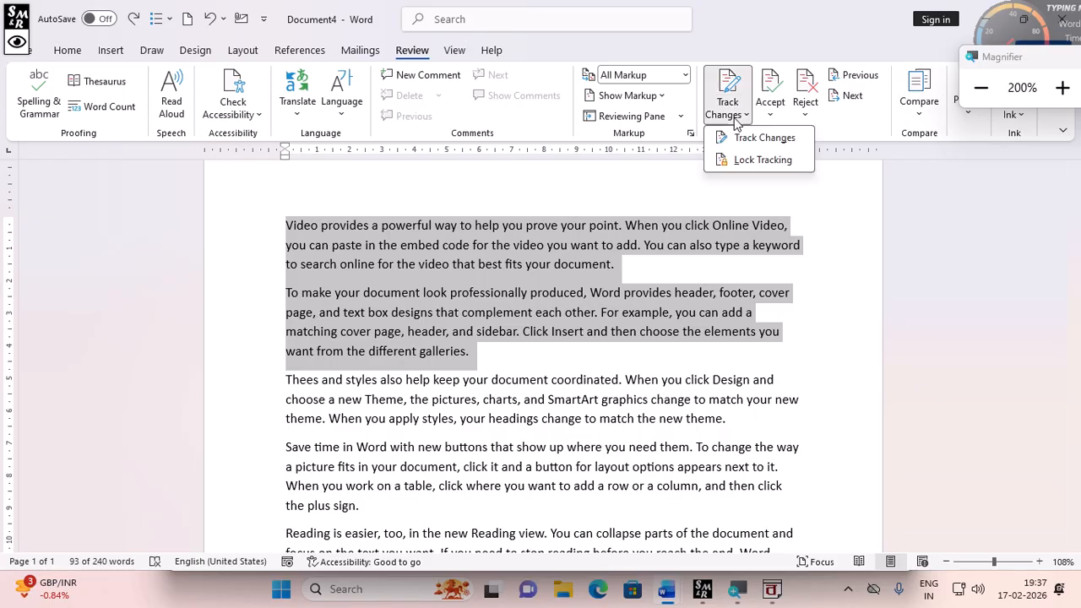
click(779, 139)
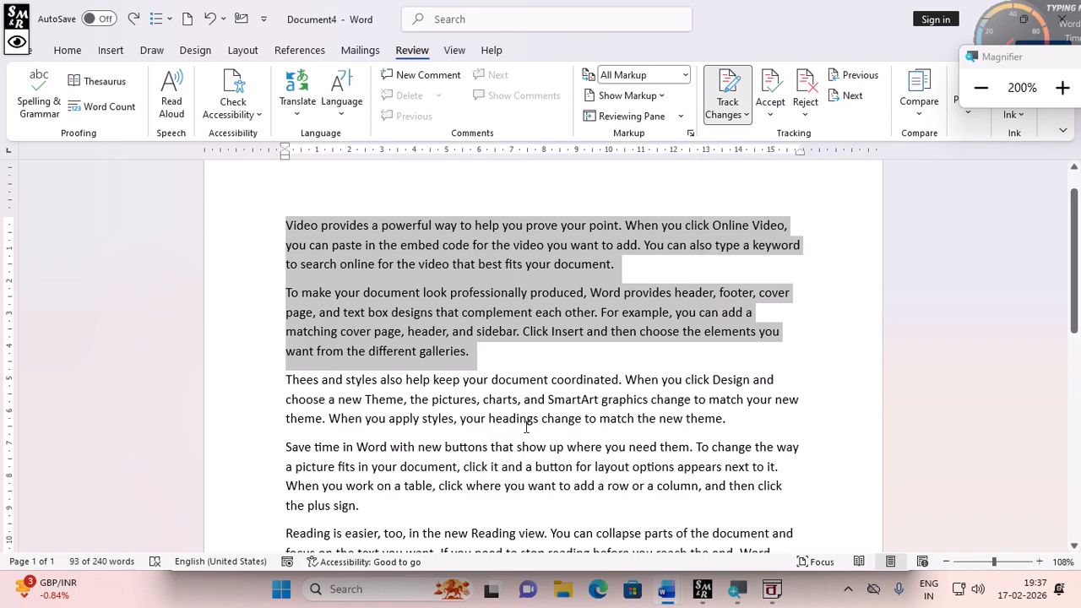
click(437, 334)
drag(340, 331, 550, 336)
key(Delete)
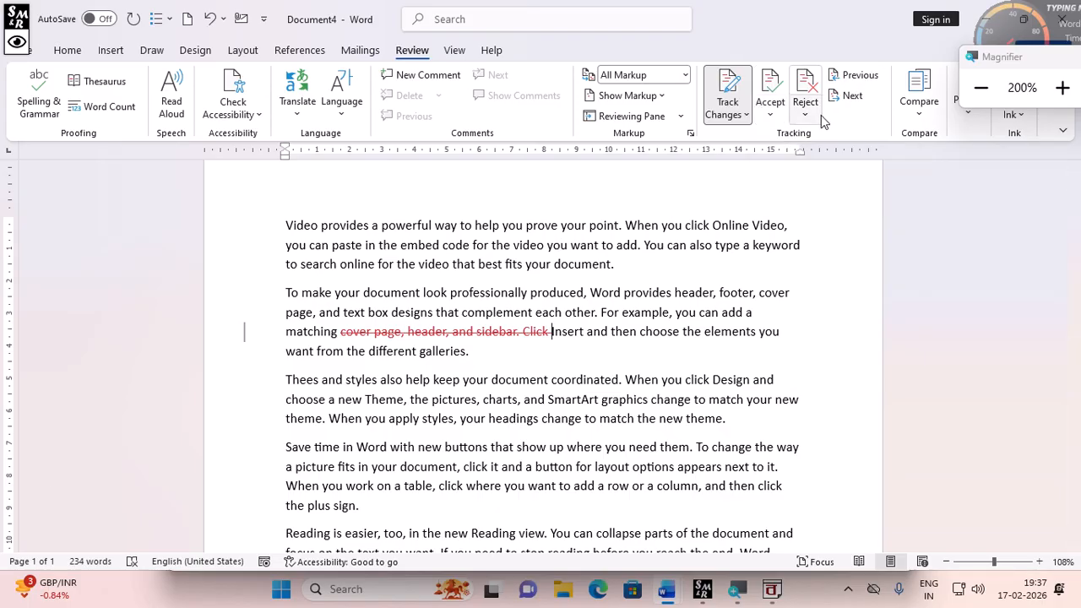
- Accept the tracked deletion, then undo both the acceptance and the deletion
click(779, 98)
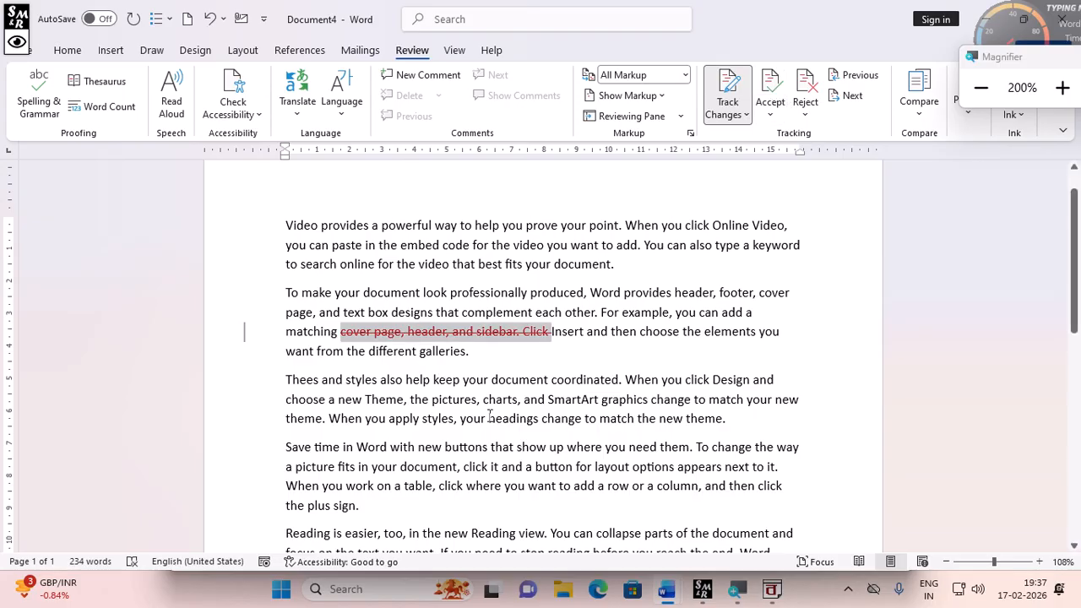
click(770, 109)
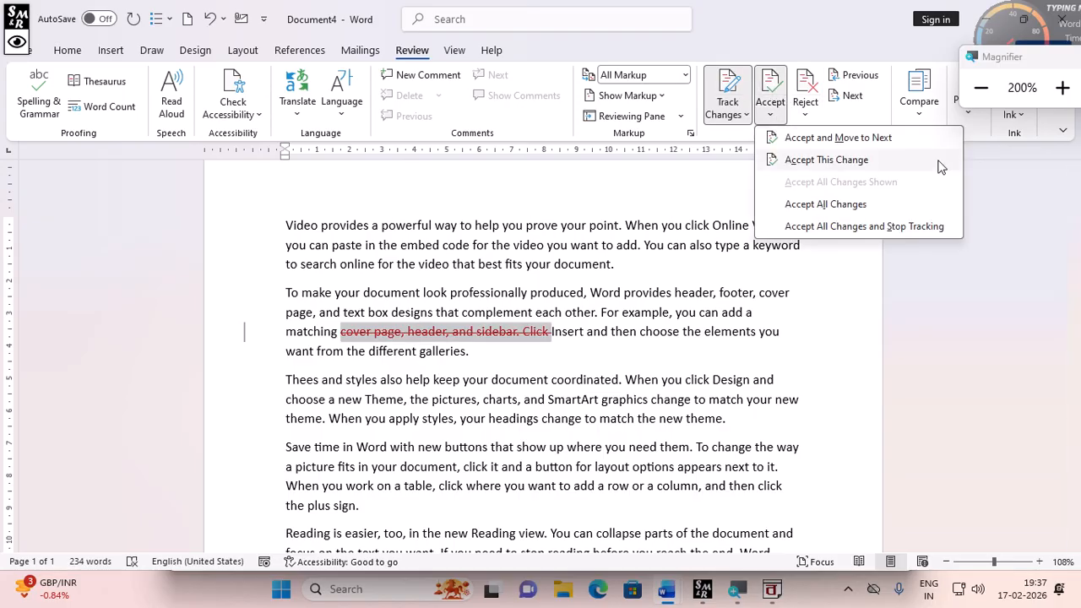
click(866, 161)
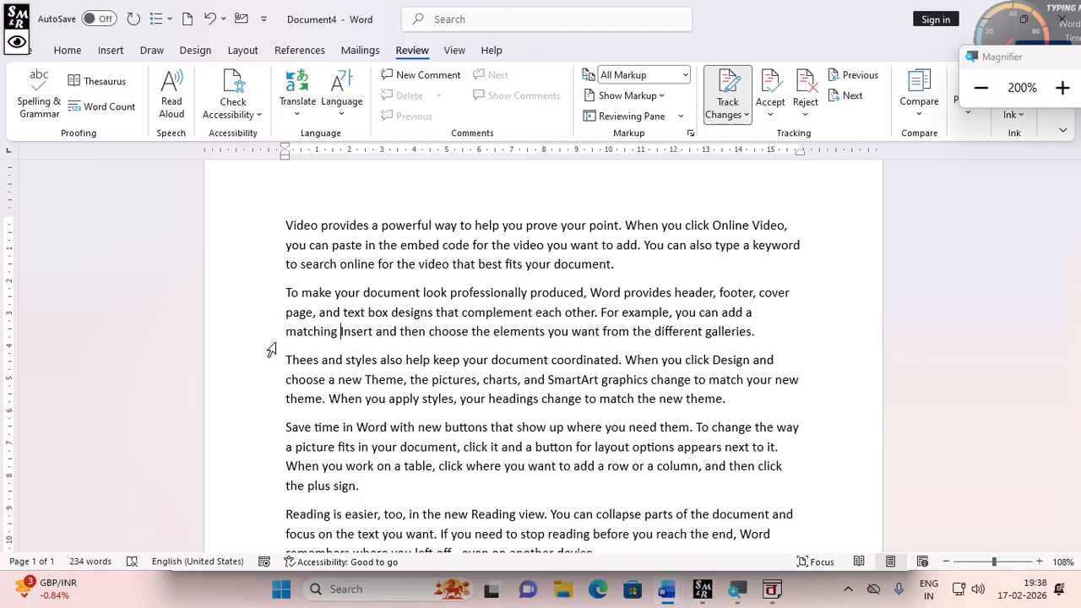
key(ctrl+z)
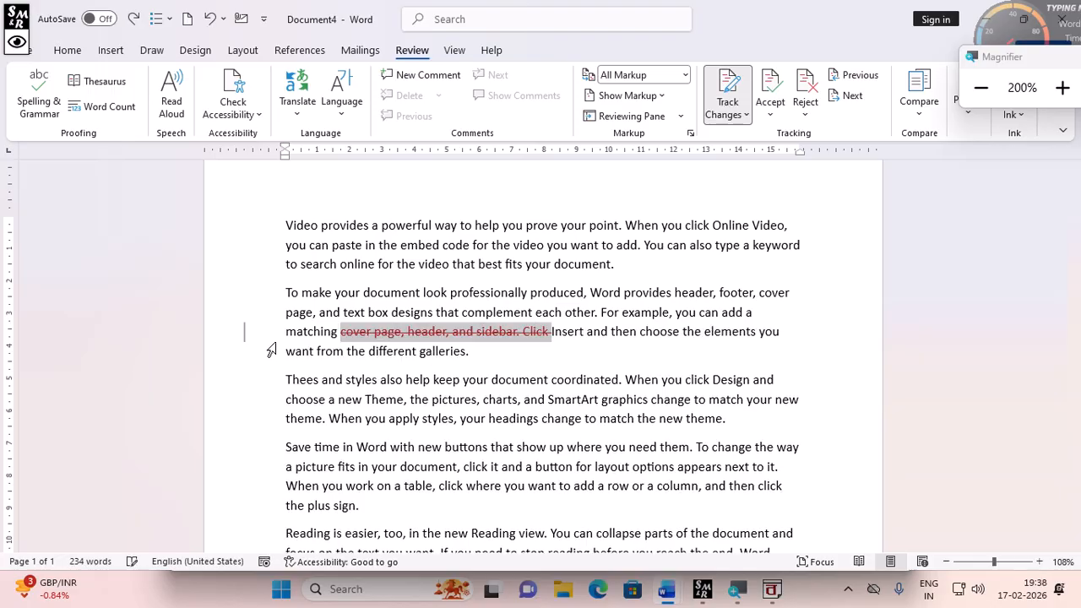
key(ctrl+z)
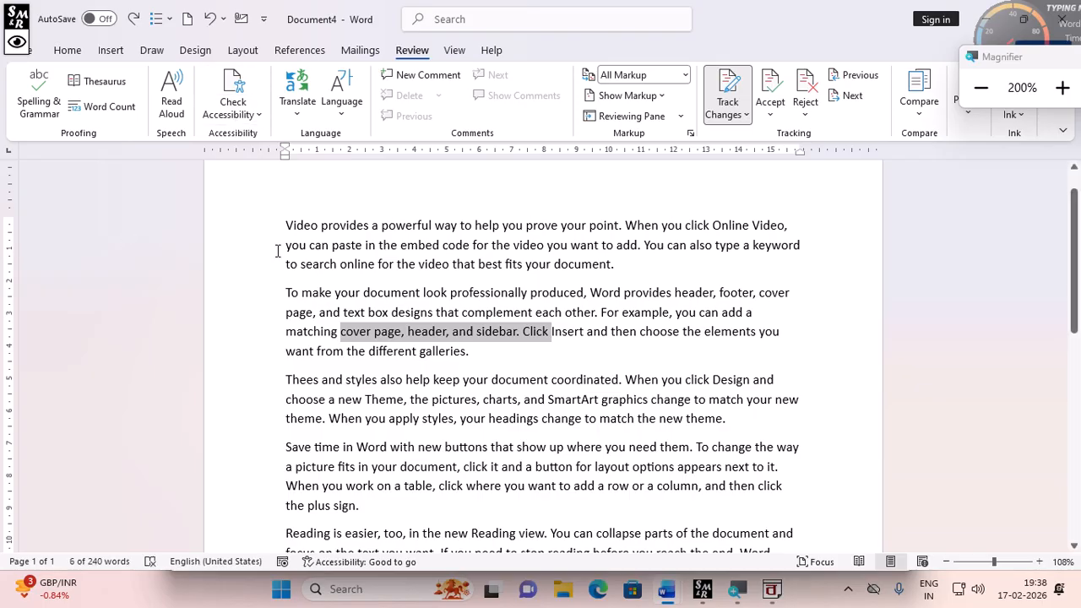
- Lock tracking, entering and confirming a tracking password
drag(272, 226, 276, 351)
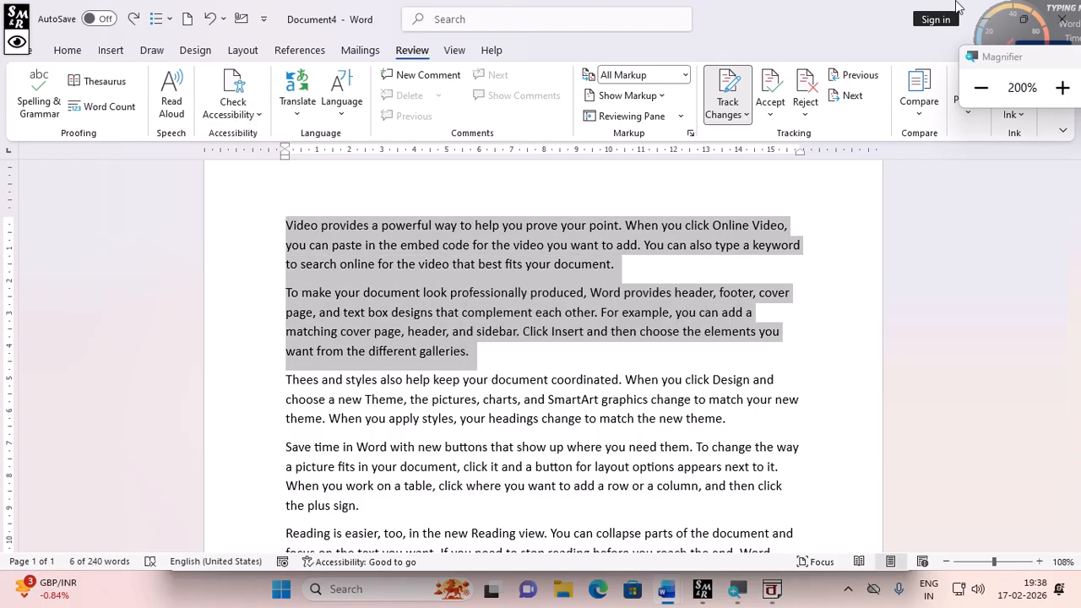
click(746, 115)
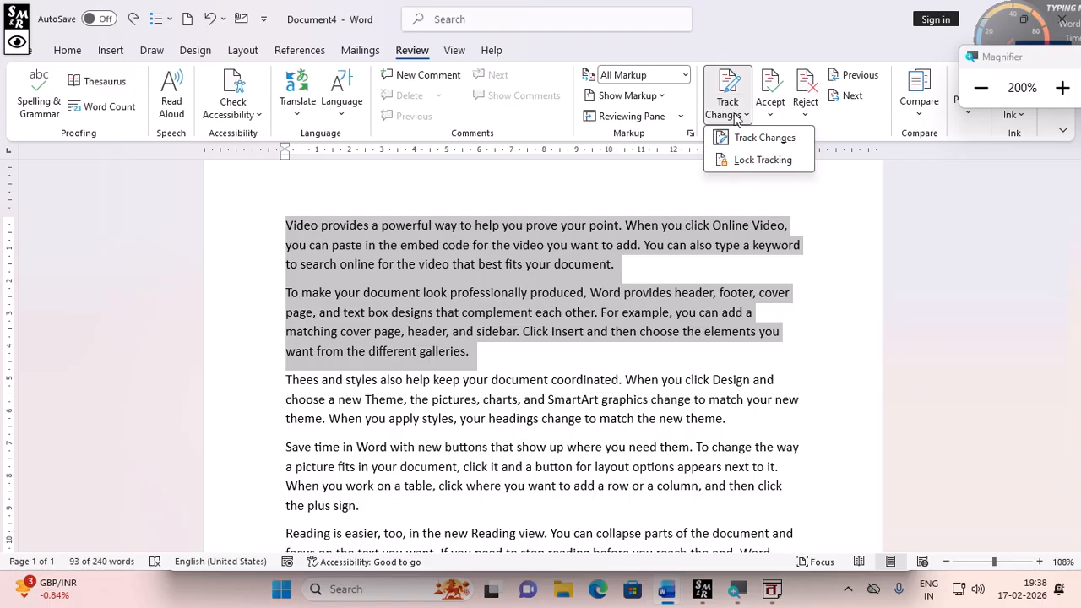
click(752, 160)
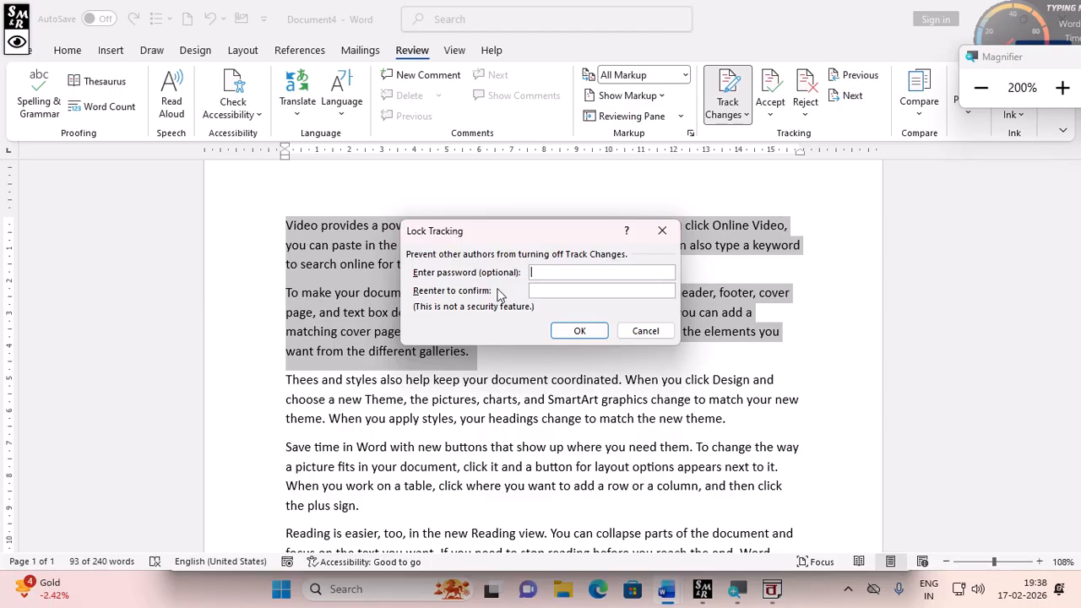
text(***)
click(543, 290)
text(****)
click(582, 331)
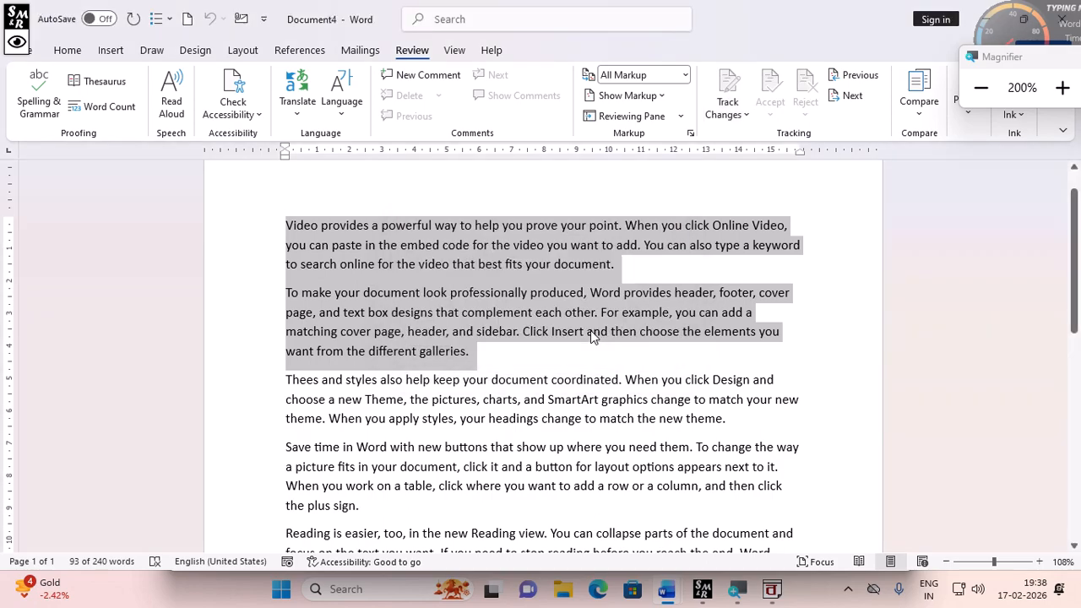
- Delete several characters before "idebar" in the second paragraph as a tracked deletion
click(490, 361)
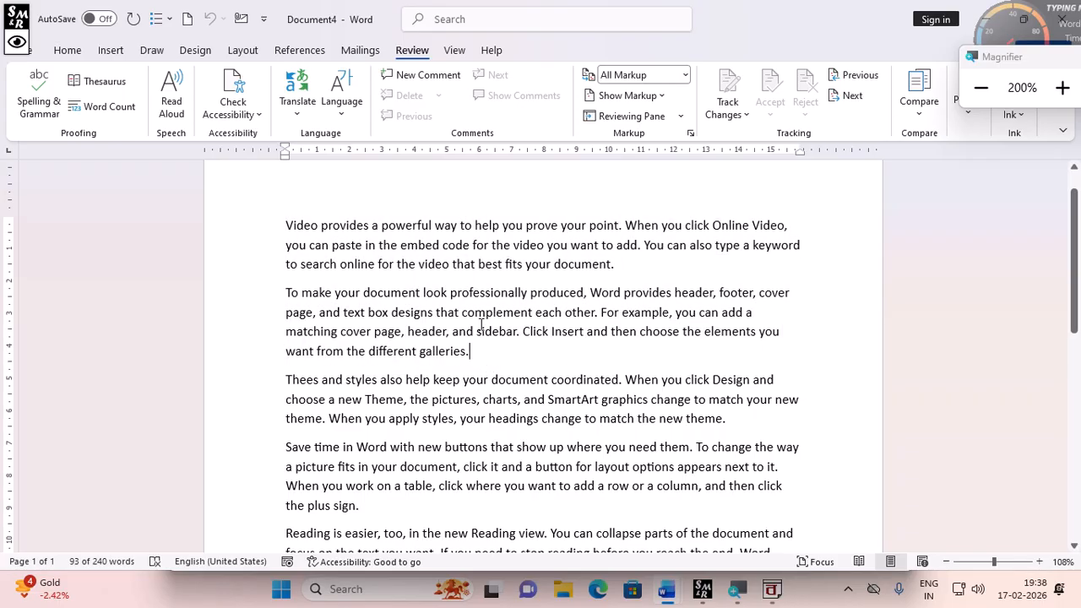
click(481, 331)
key(BackSpace)
key(BackSpace)
key(BackSpace)
key(BackSpace)
key(BackSpace)
key(BackSpace)
key(BackSpace)
key(BackSpace)
key(BackSpace)
key(BackSpace)
key(BackSpace)
key(BackSpace)
key(BackSpace)
key(BackSpace)
key(BackSpace)
key(BackSpace)
key(BackSpace)
key(BackSpace)
key(BackSpace)
key(BackSpace)
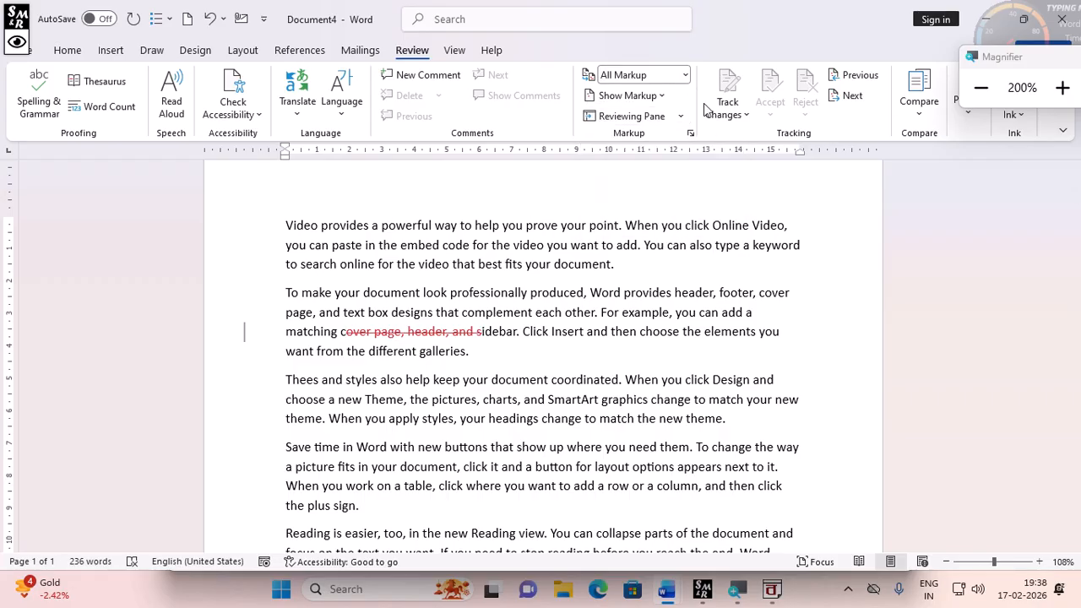
- Unlock tracking by entering the tracking password
click(743, 119)
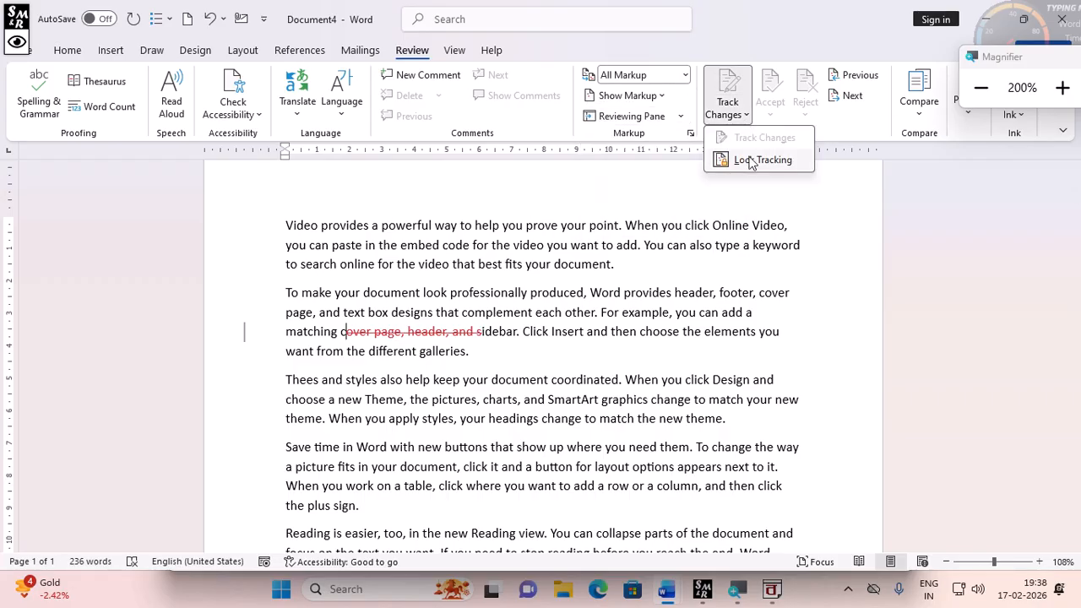
click(751, 161)
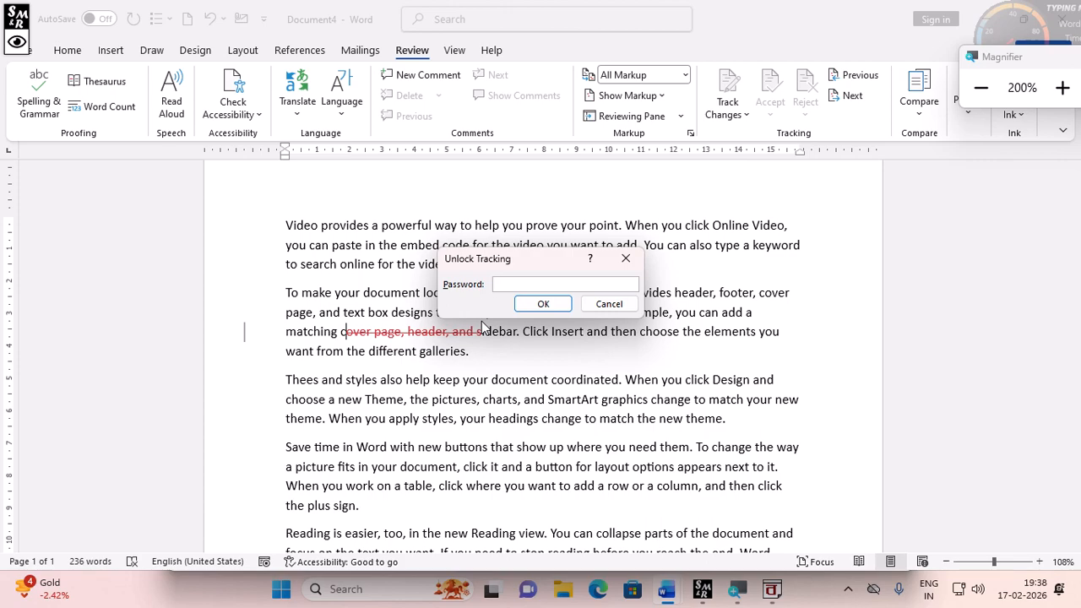
text(****)
key(Return)
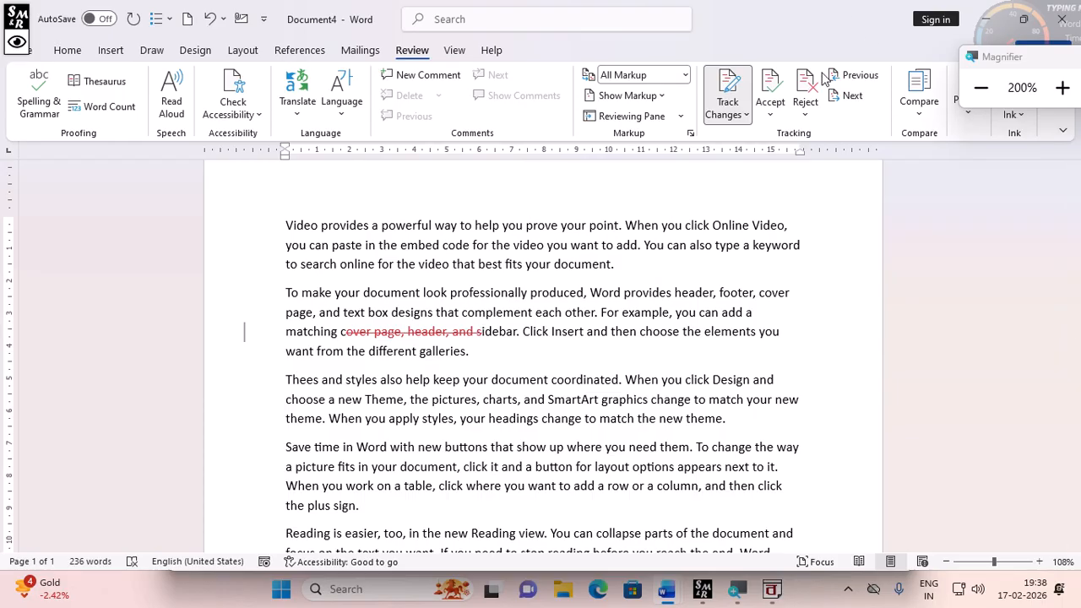
- Reject all tracked changes in the document
click(805, 115)
click(885, 208)
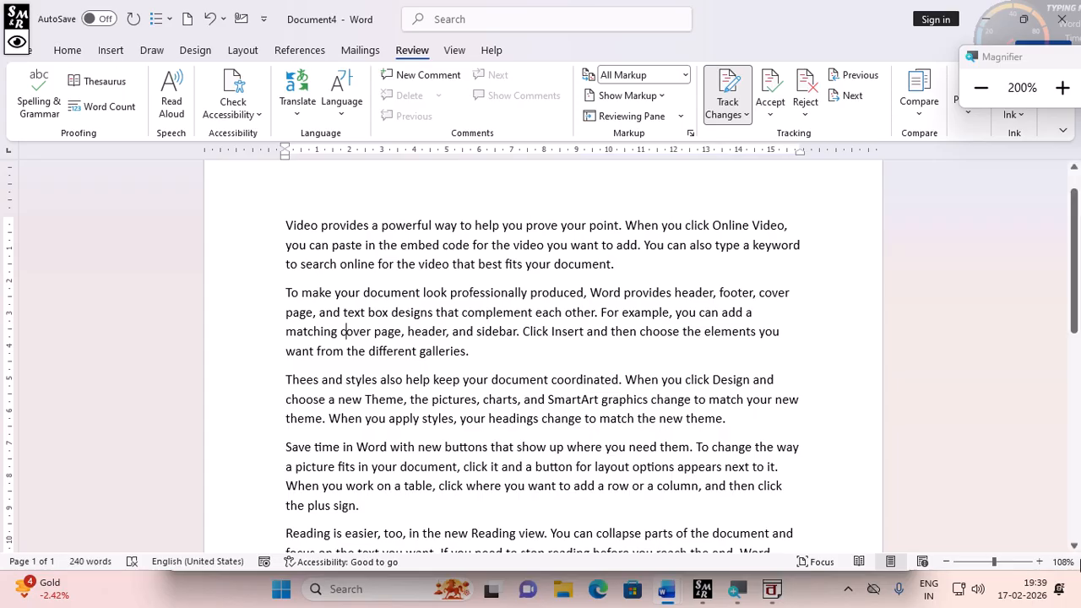
- Open the document in Read Mode and return to Print Layout
click(456, 50)
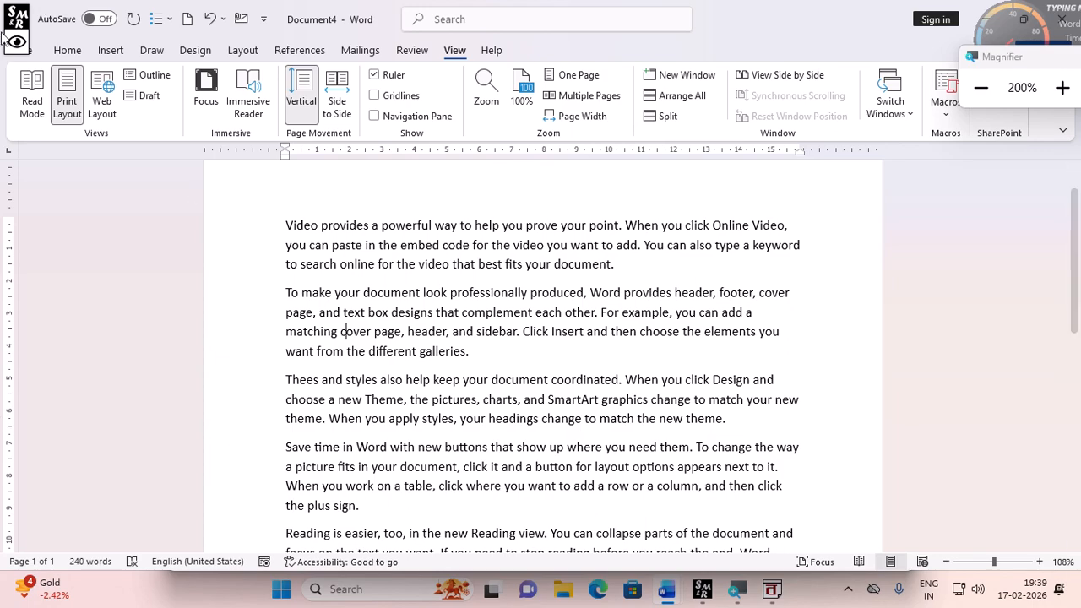
click(30, 110)
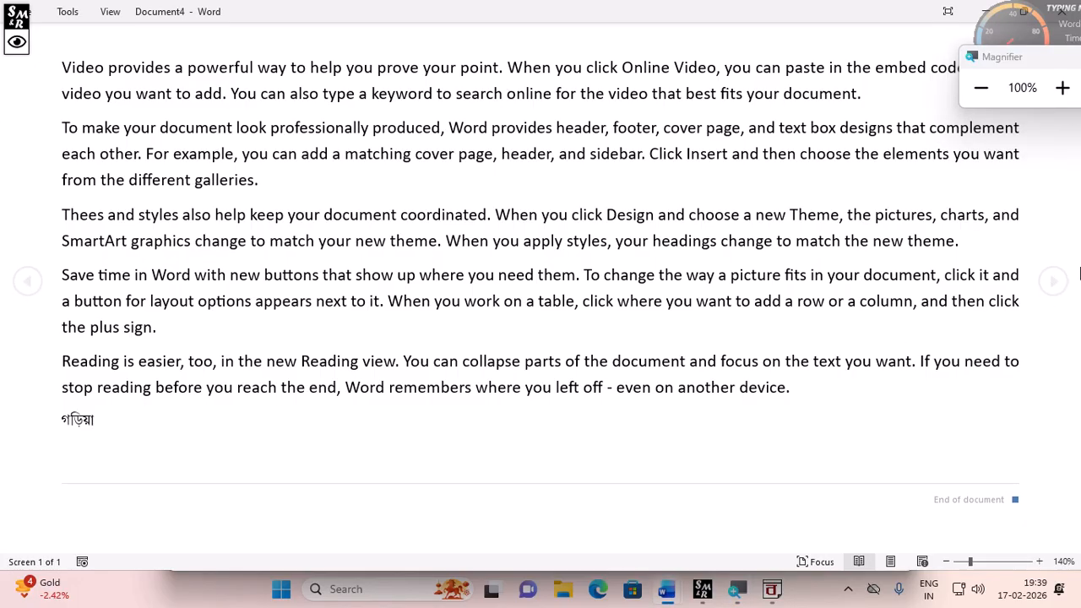
key(Escape)
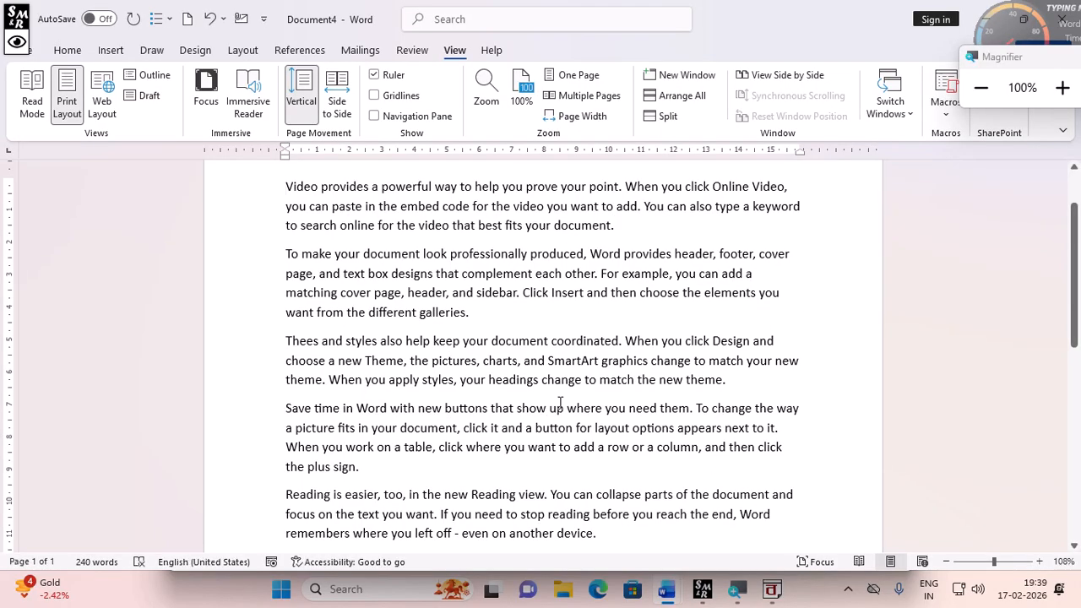
- Insert a page break after the Bengali word and generate sample text with =rand() on the new page
scroll(539, 439, down, 3)
click(384, 438)
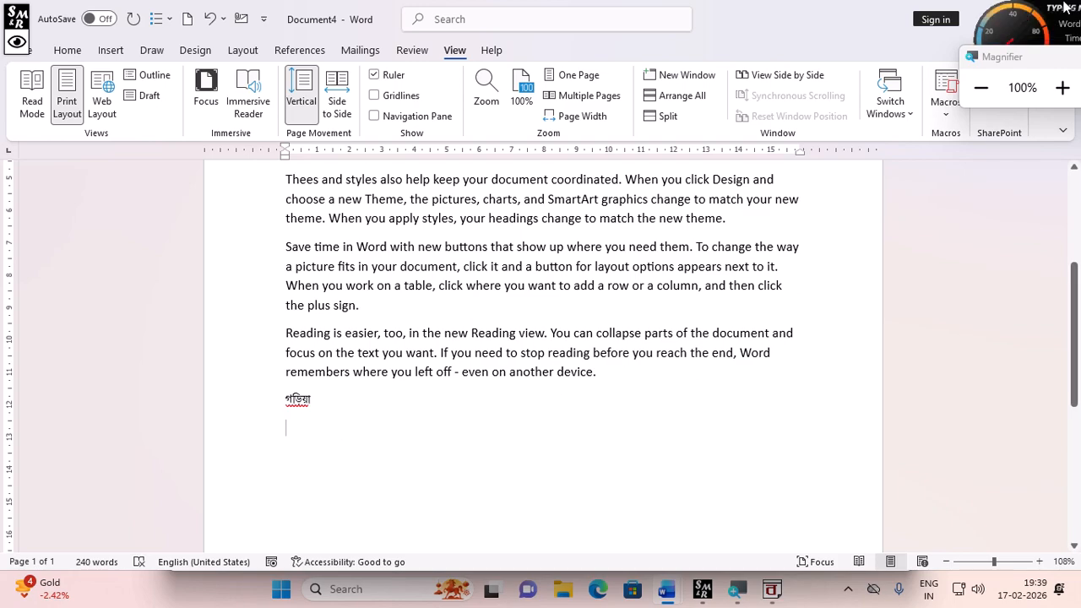
drag(1040, 24, 1075, 123)
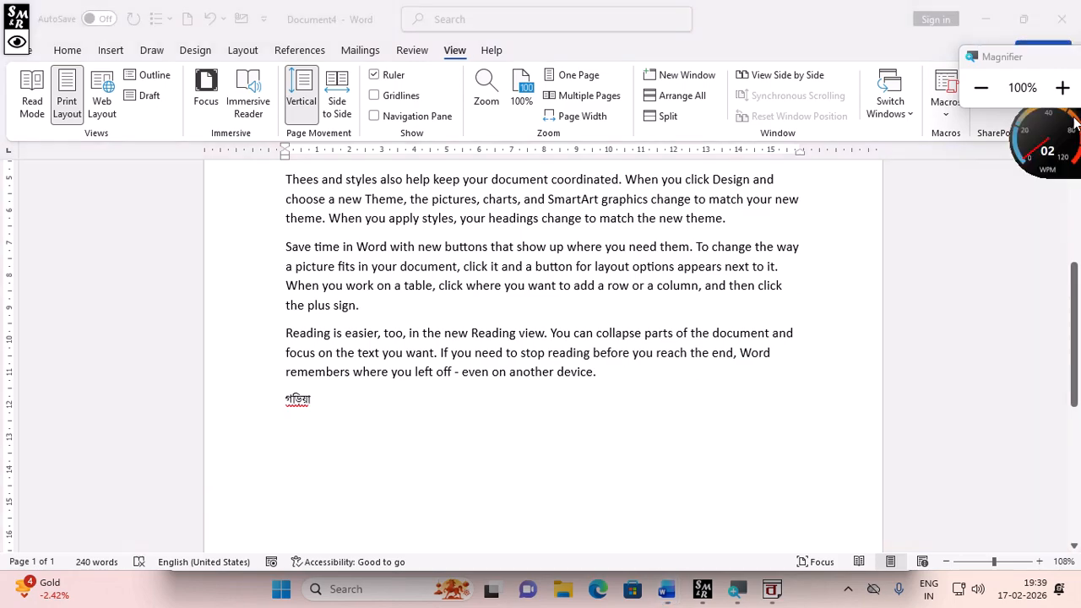
click(1023, 18)
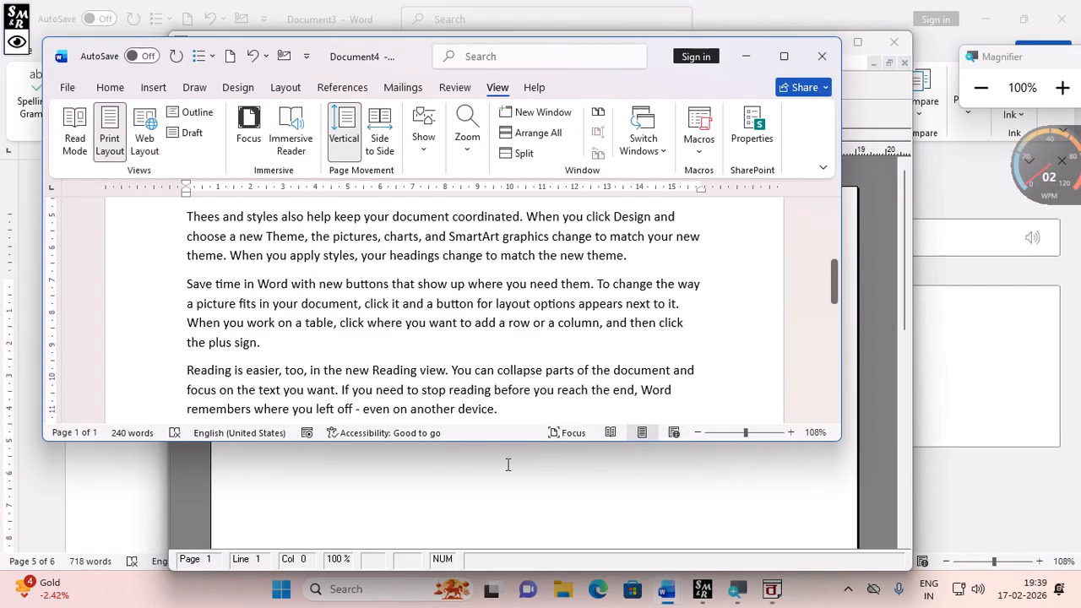
click(784, 55)
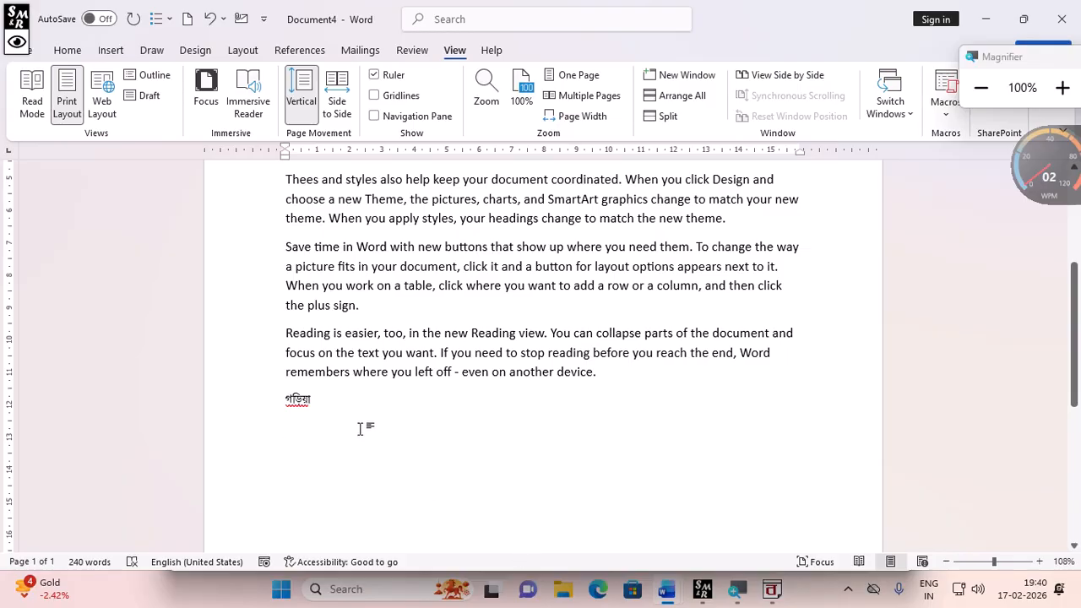
key(ctrl+Return)
text(=)
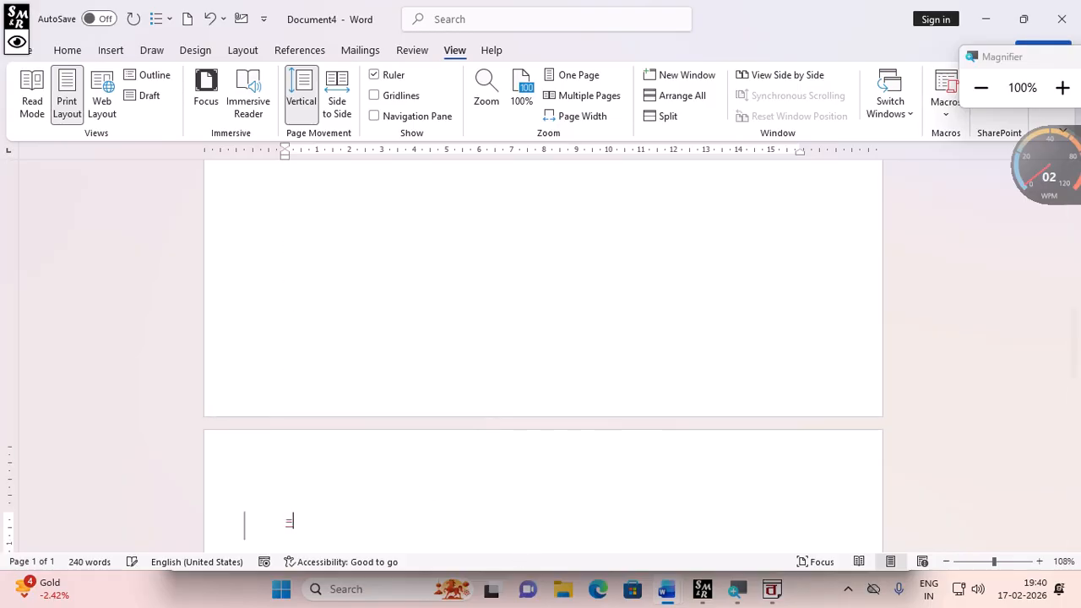
text(rand())
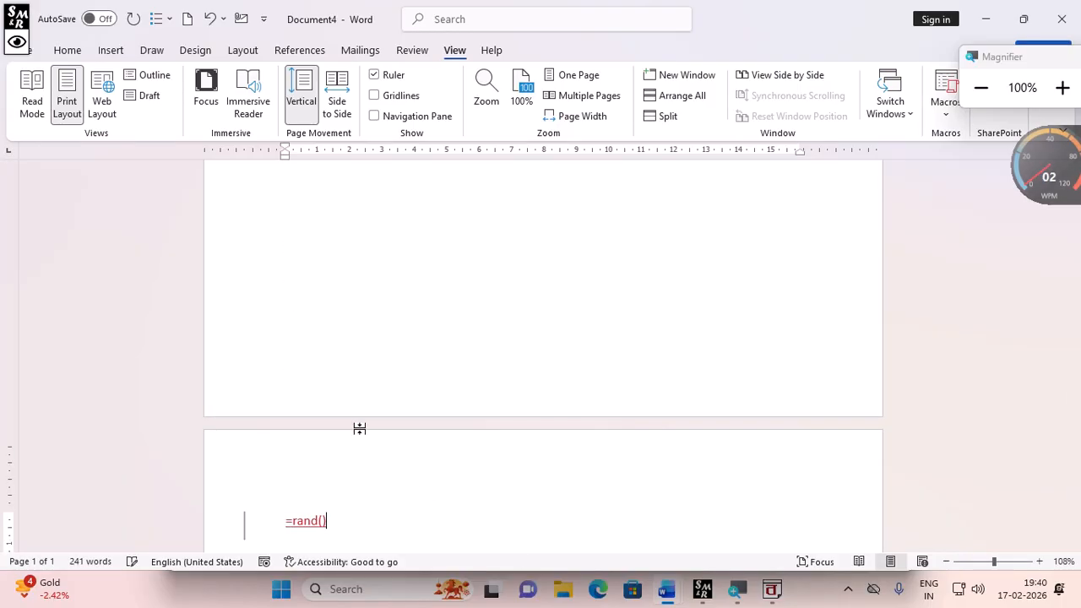
key(Return)
- Switch into Read Mode to view the pages, then exit back to the editing view
scroll(403, 462, up, 8)
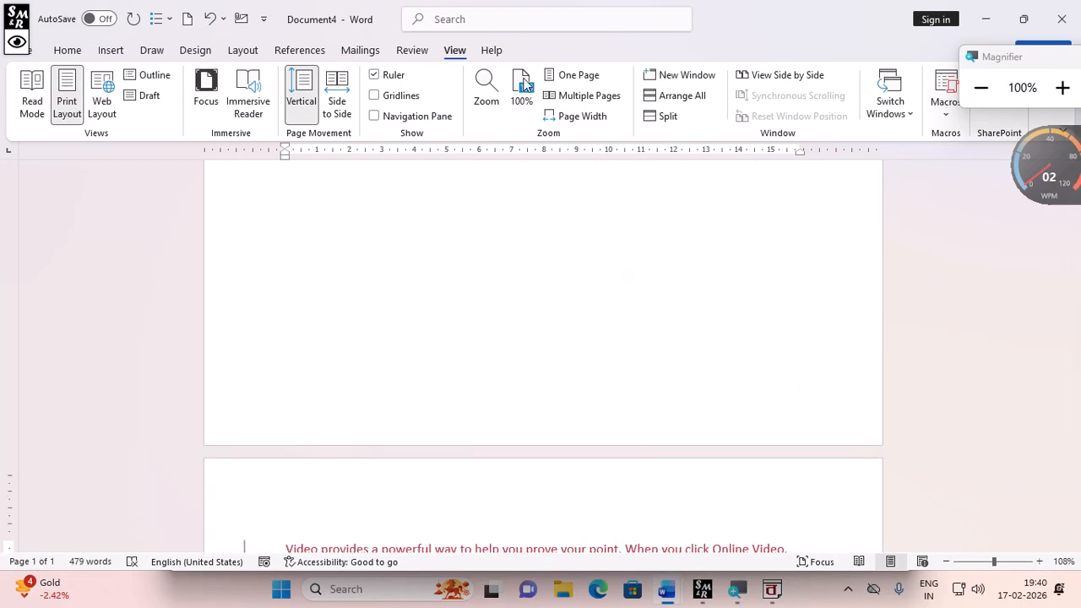
click(31, 106)
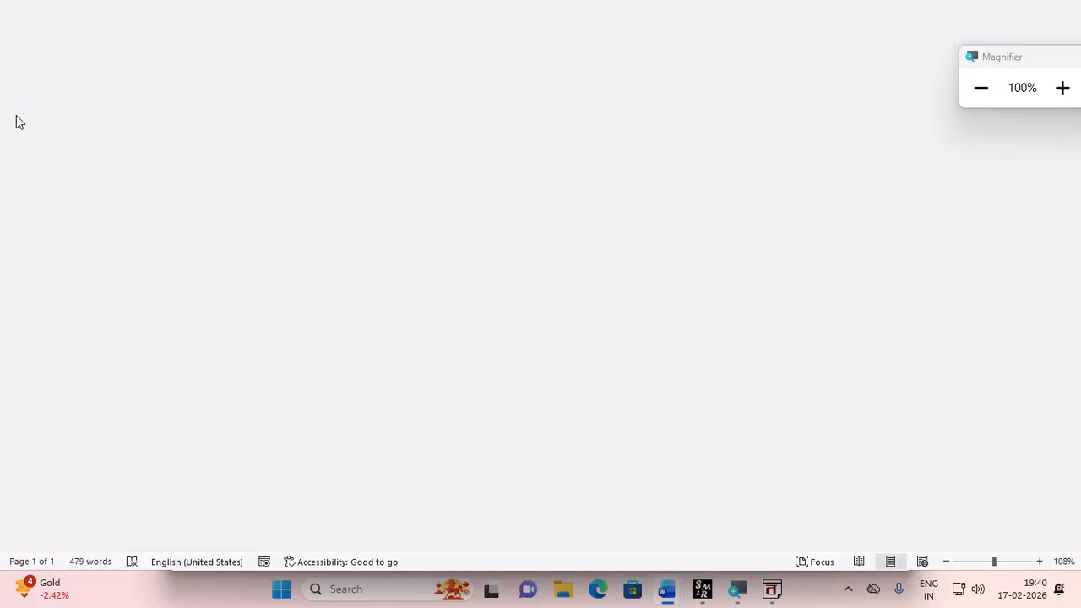
click(26, 284)
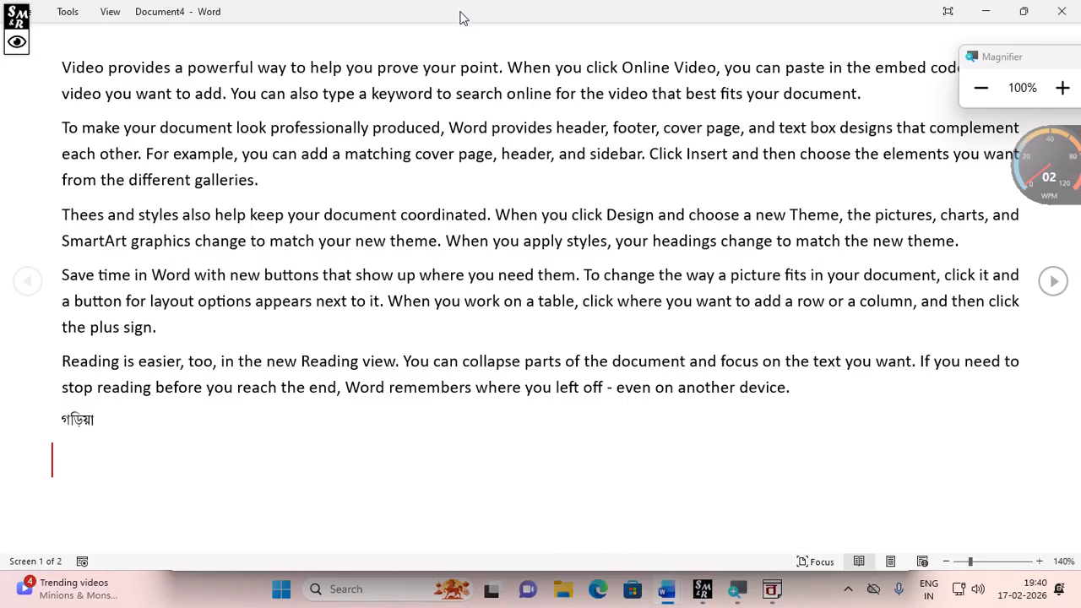
key(Escape)
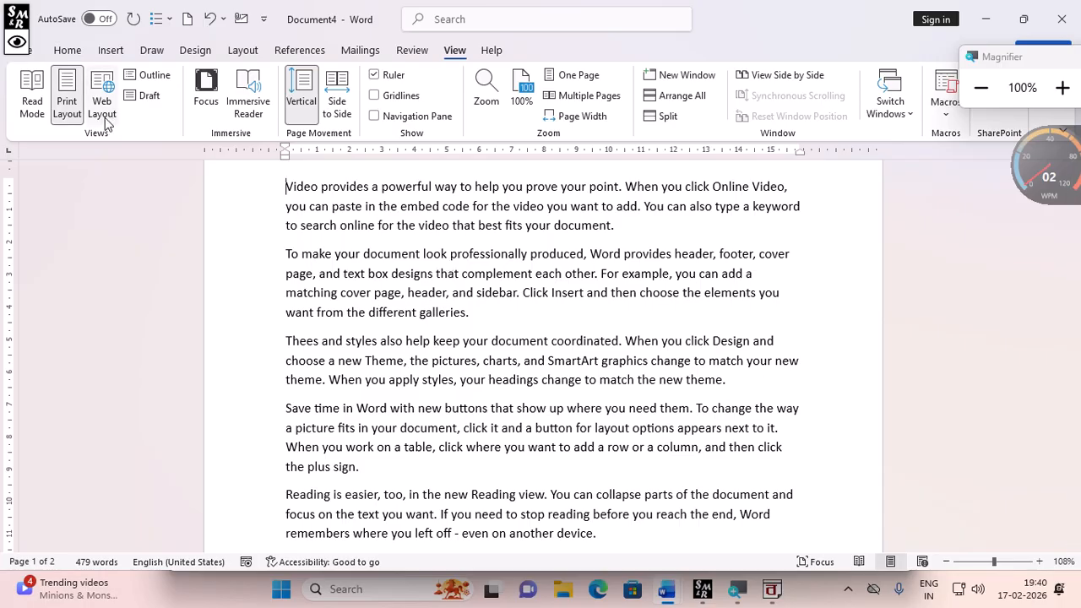
- Switch to Web Layout, scroll through the document, and return to Print Layout
click(1075, 90)
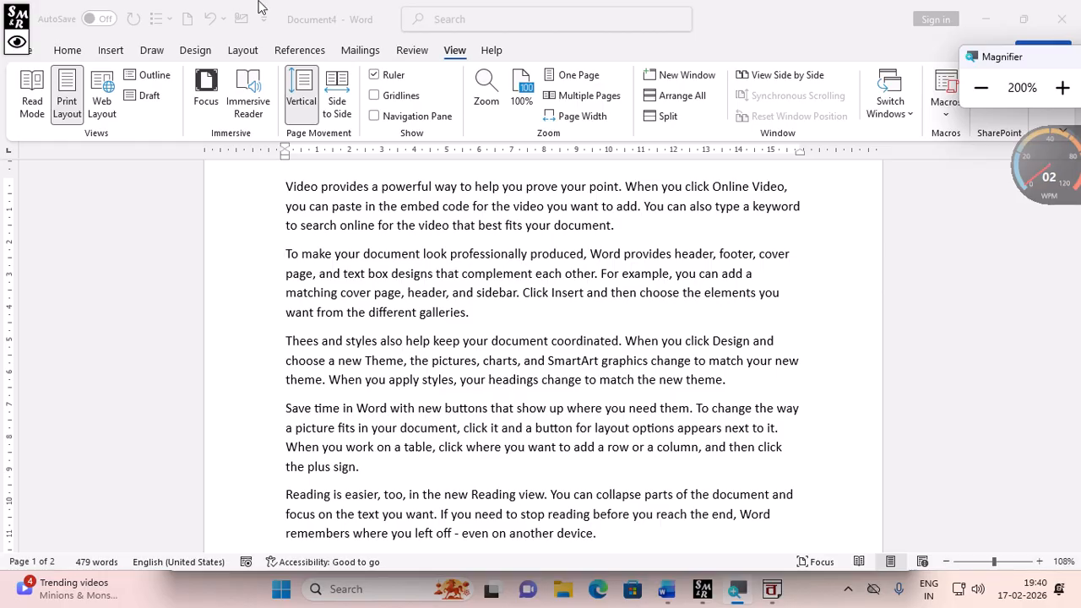
click(95, 108)
click(95, 110)
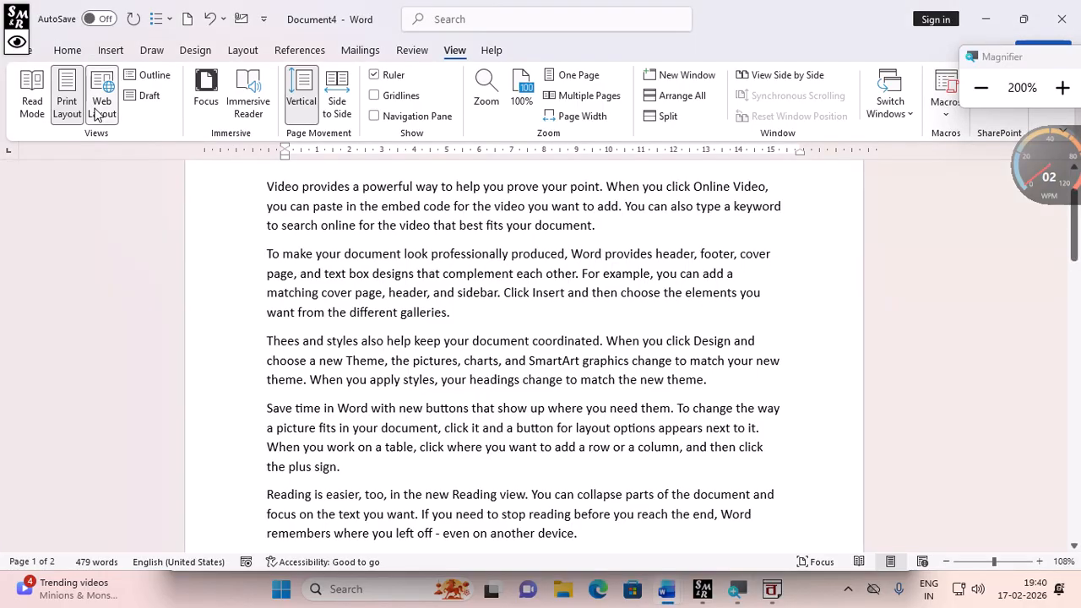
click(980, 93)
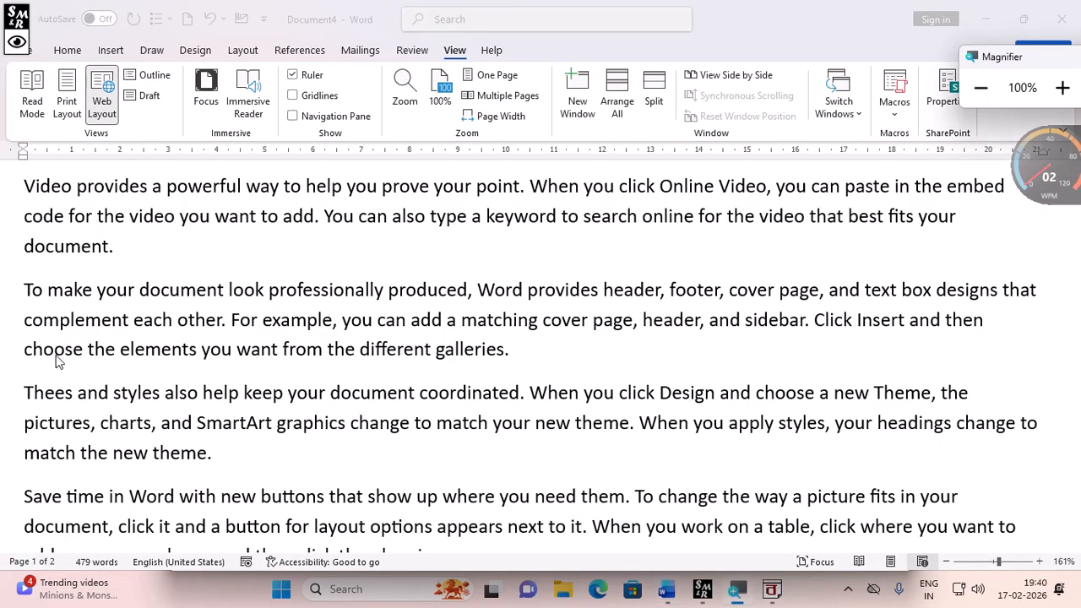
scroll(586, 519, down, 8)
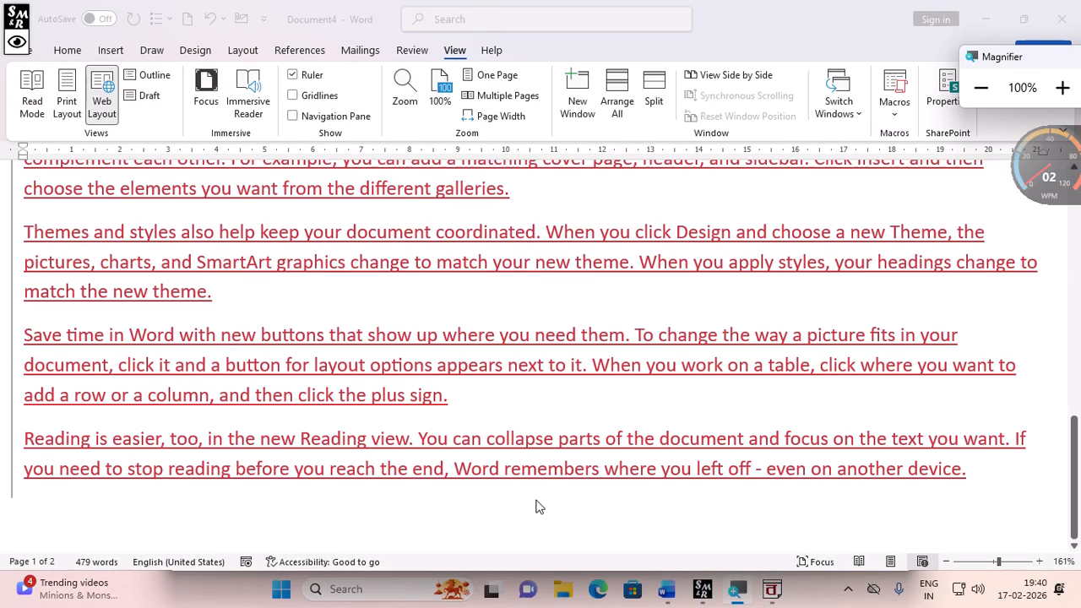
scroll(538, 505, up, 5)
scroll(538, 505, up, 2)
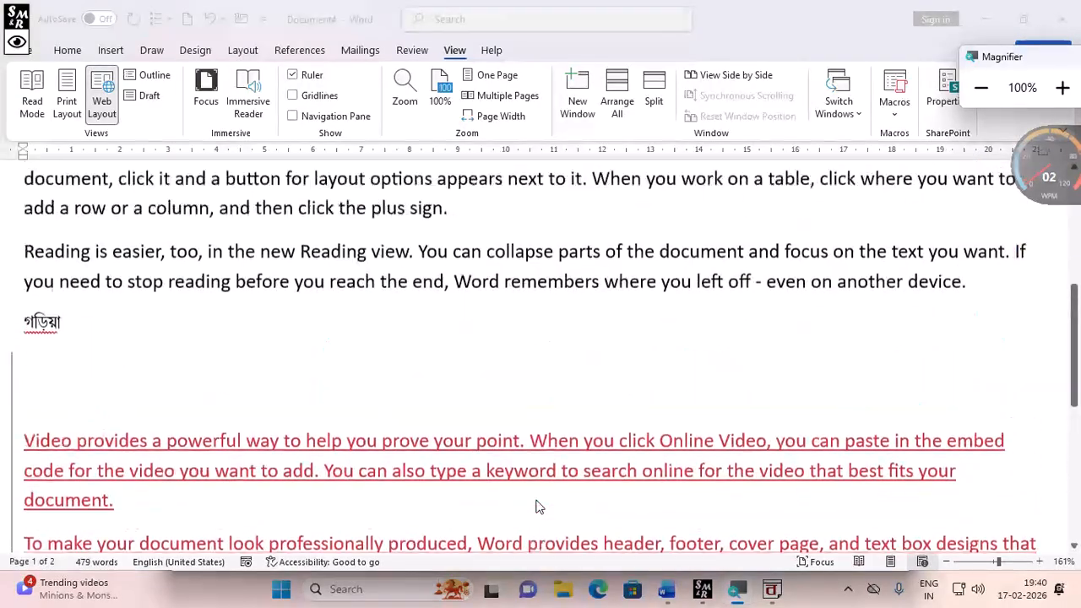
scroll(538, 505, up, 6)
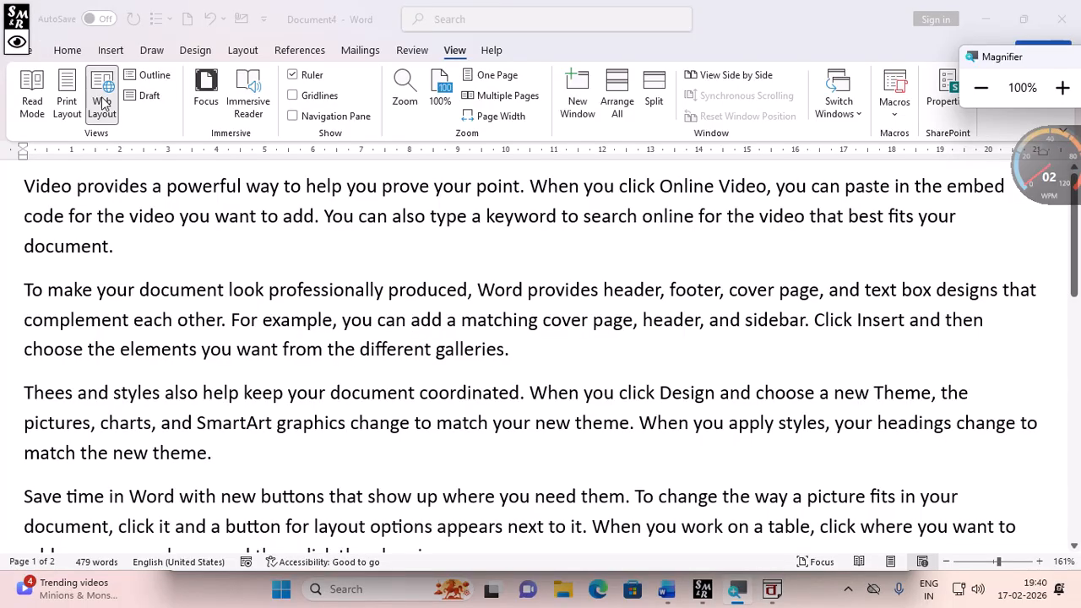
click(63, 104)
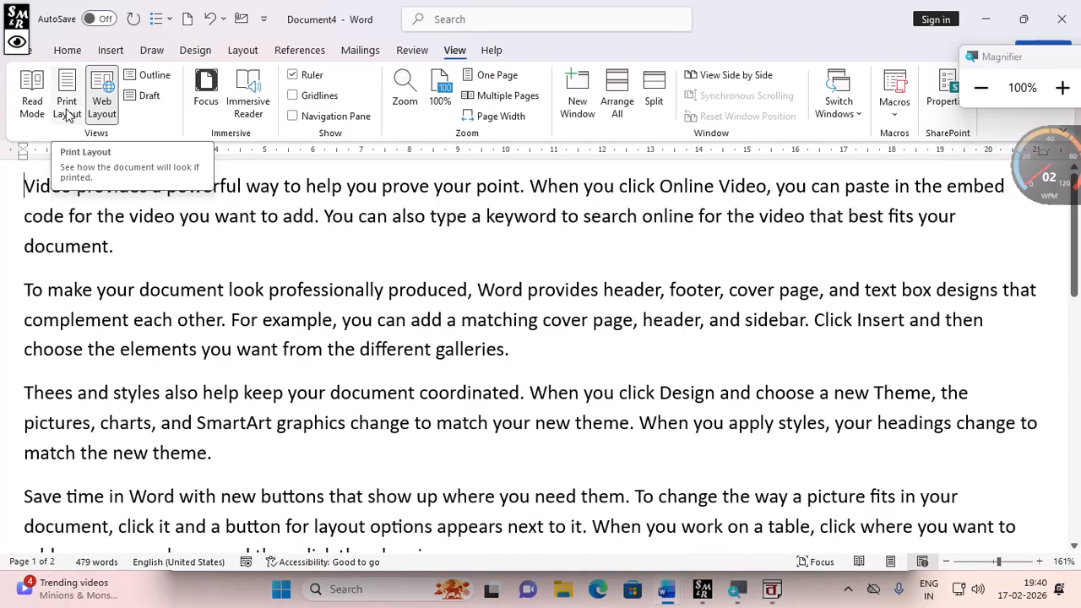
click(66, 109)
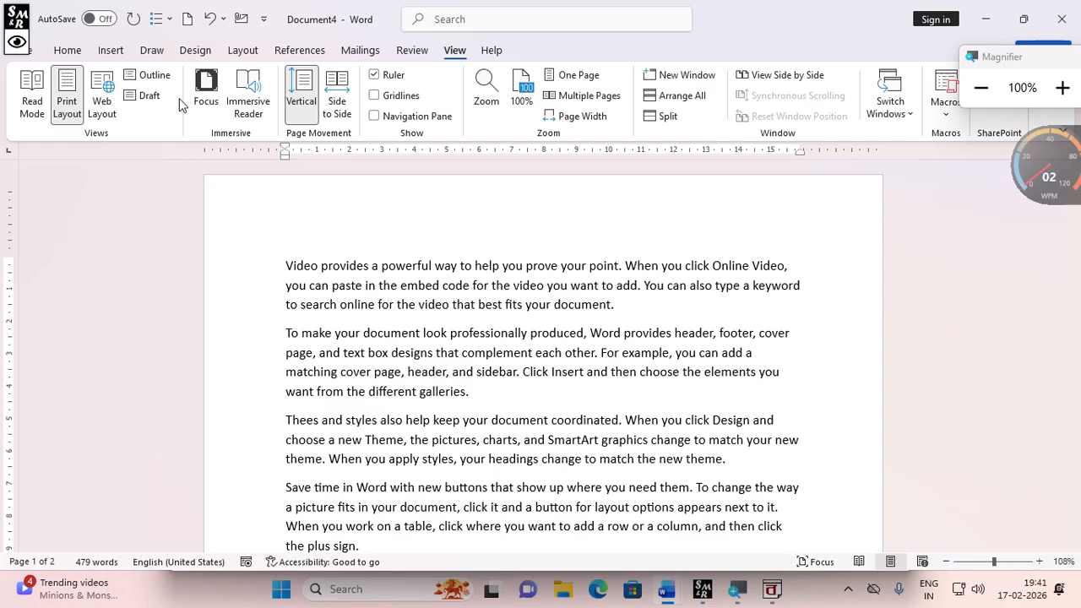
- Turn on Focus mode, jump to the start of the document, and leave Focus mode
click(205, 95)
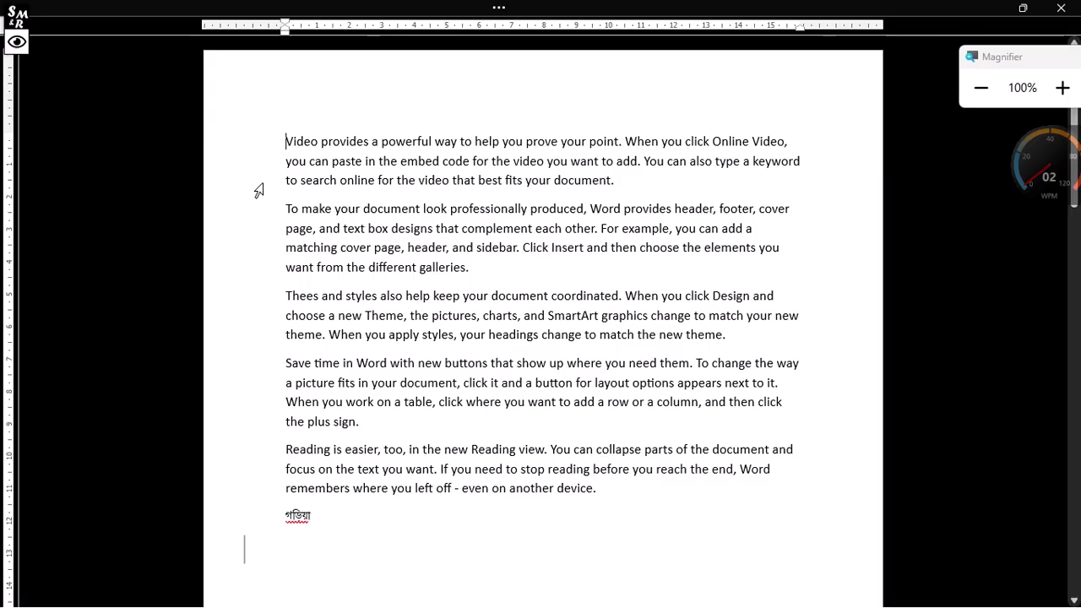
key(ctrl+Home)
key(ctrl+alt+space)
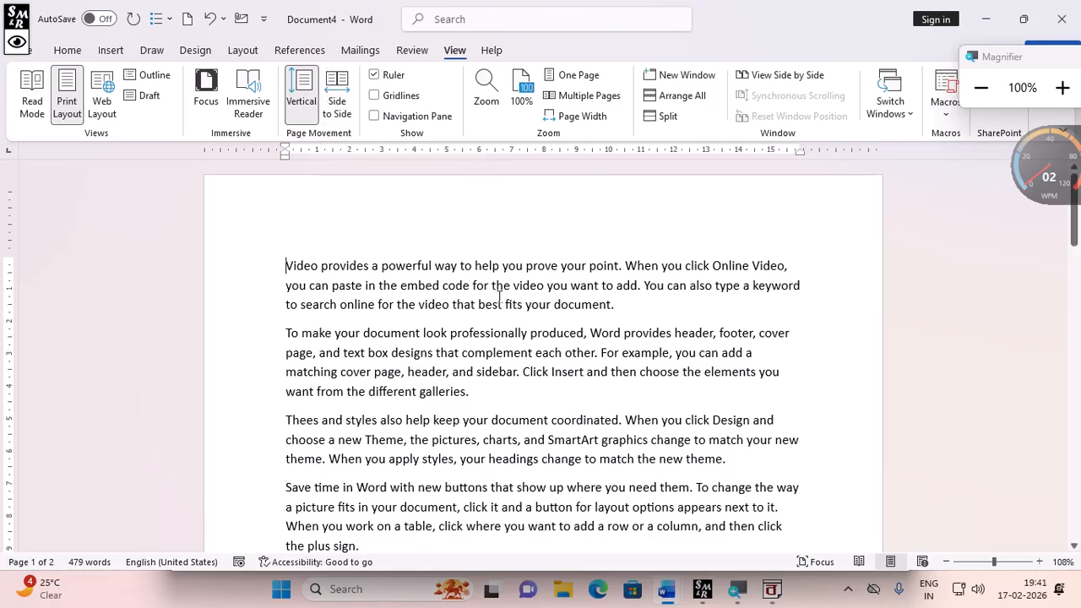
- Change page movement to Side to Side, then back to Vertical
scroll(651, 342, down, 5)
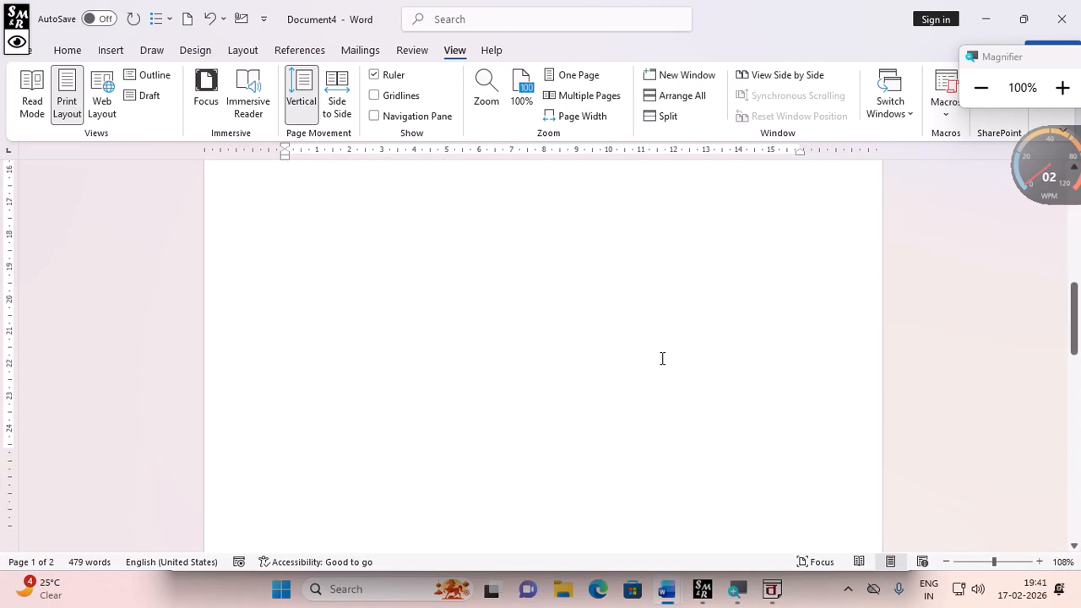
scroll(662, 358, up, 1)
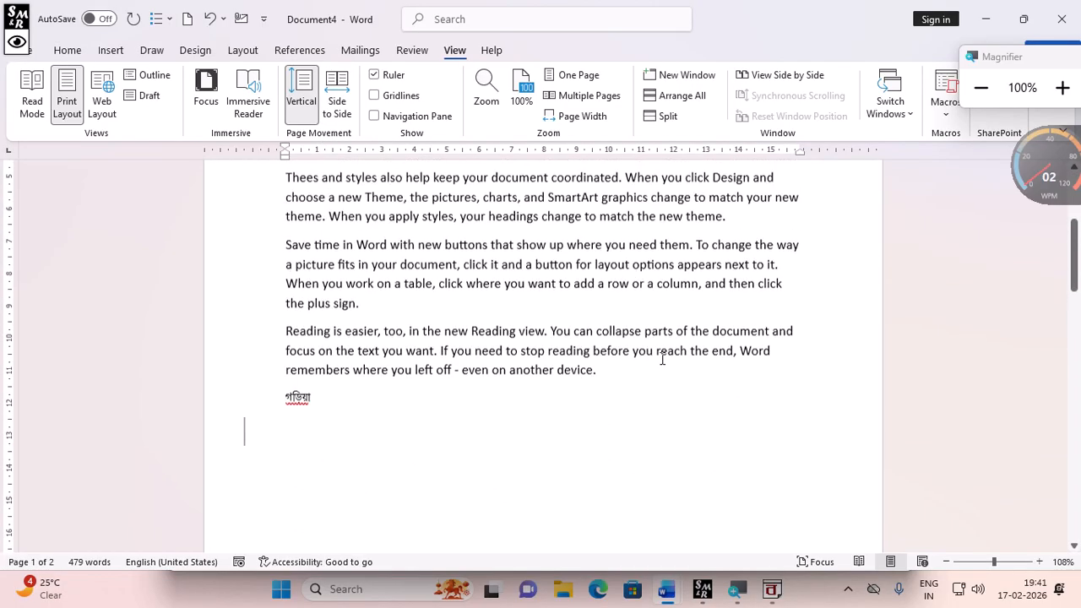
click(336, 103)
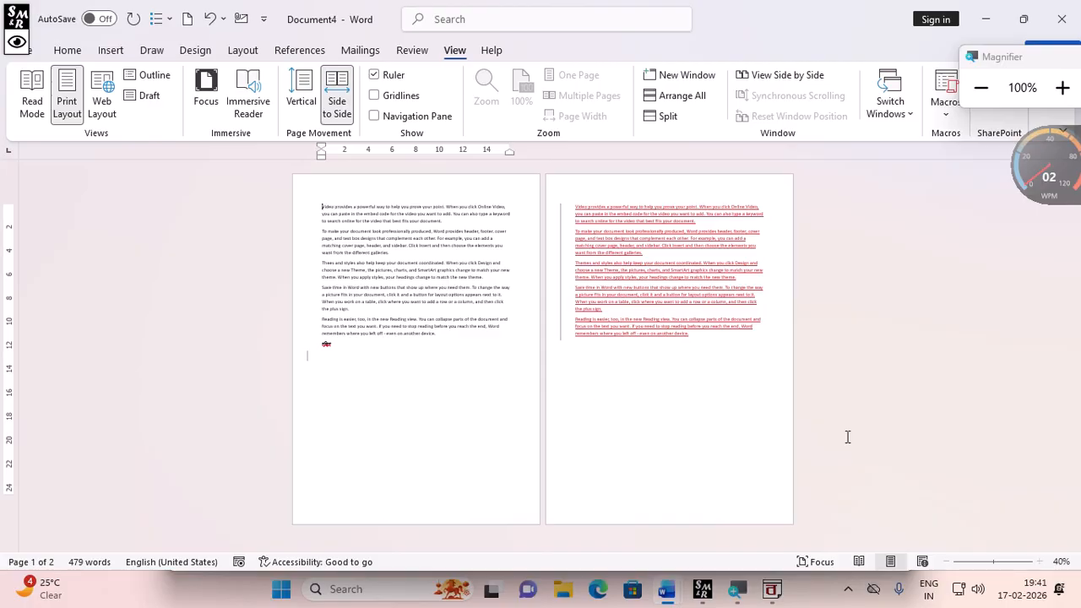
click(310, 116)
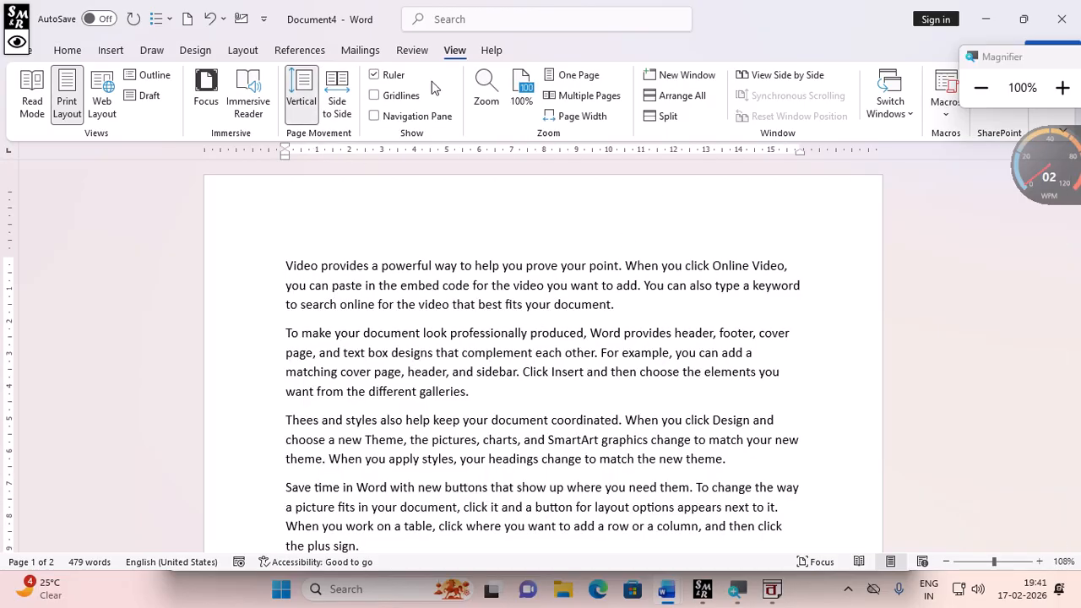
- Hide the ruler, then turn gridlines on and off again
click(1066, 87)
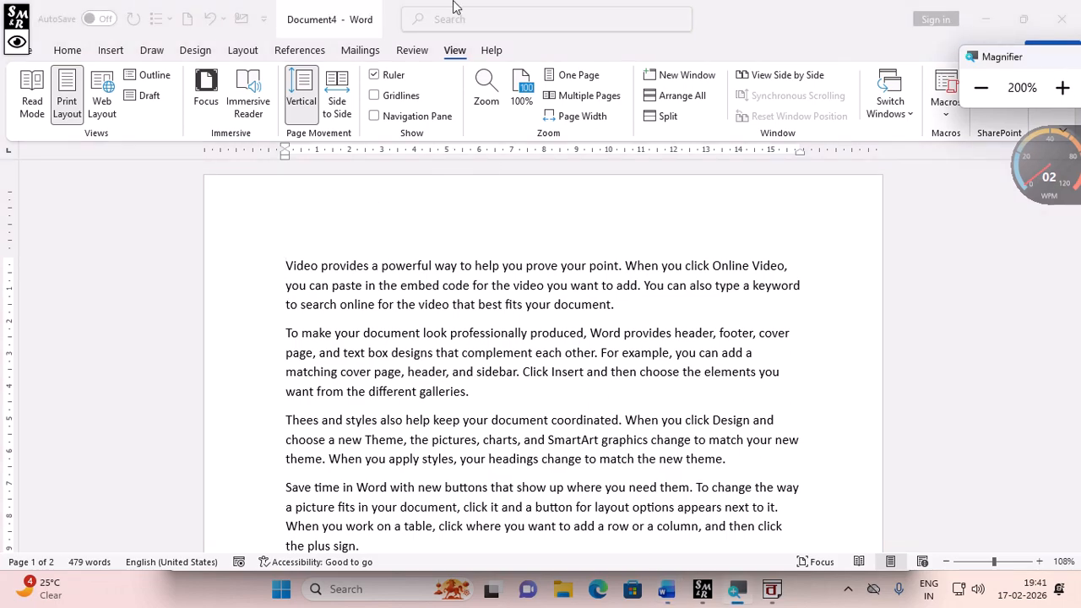
click(374, 76)
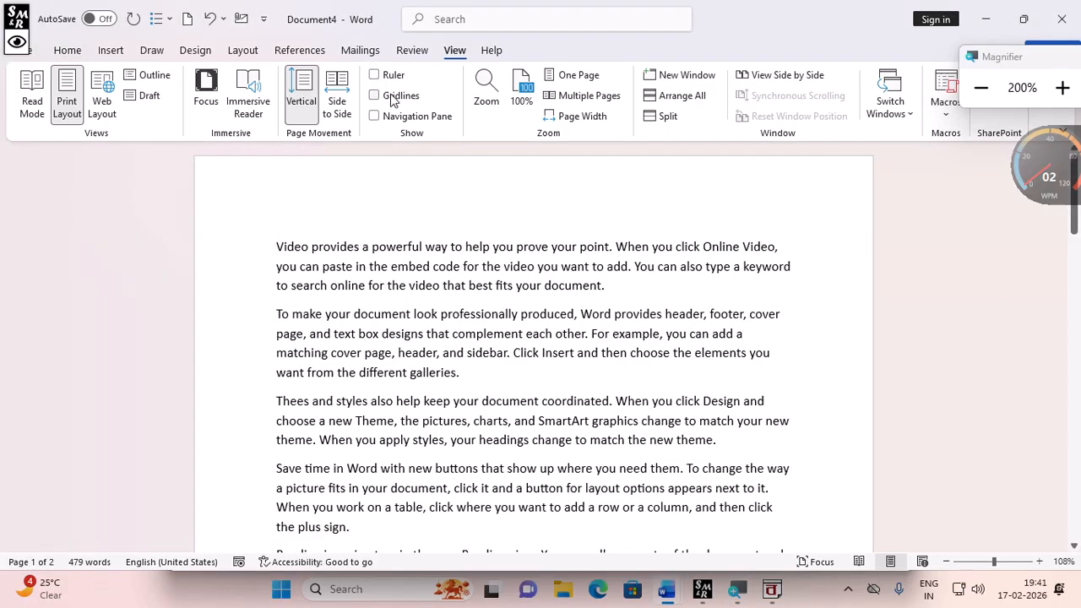
click(382, 98)
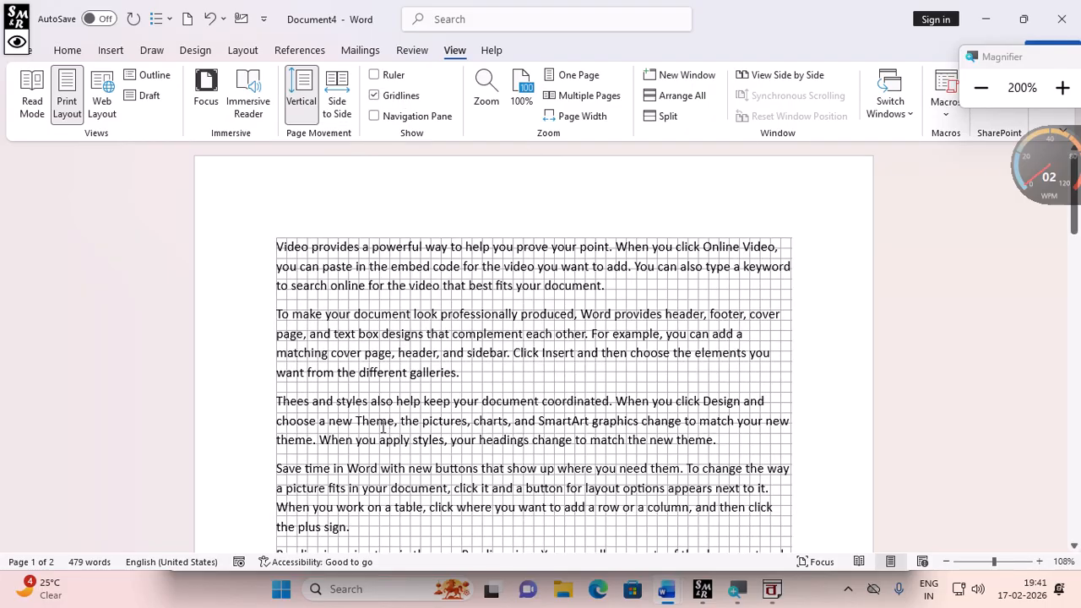
click(375, 94)
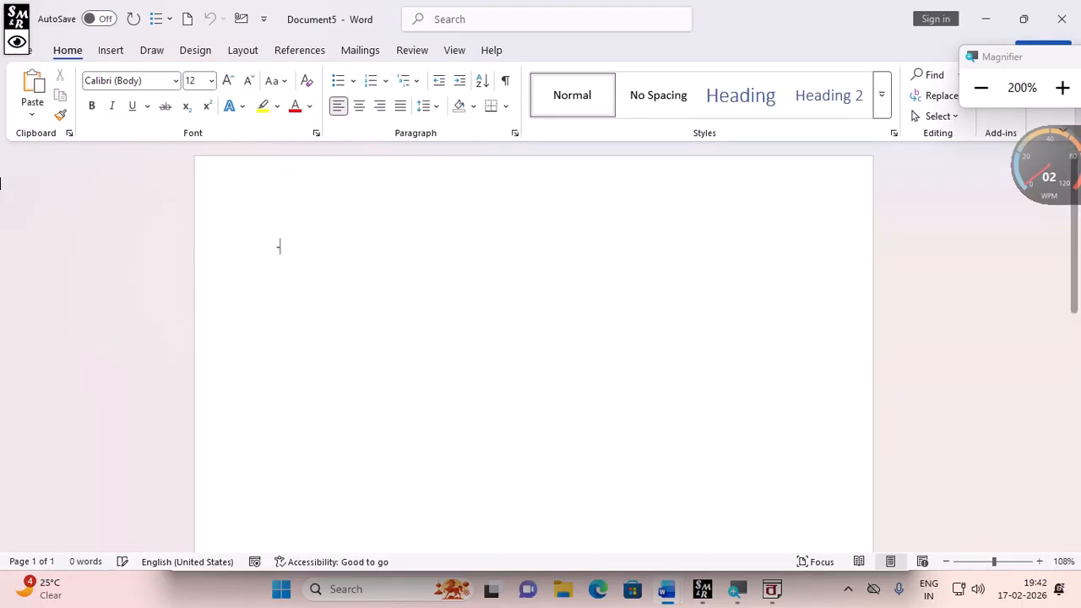
- Generate sample paragraphs with =rand() in the new blank document
text(=ra)
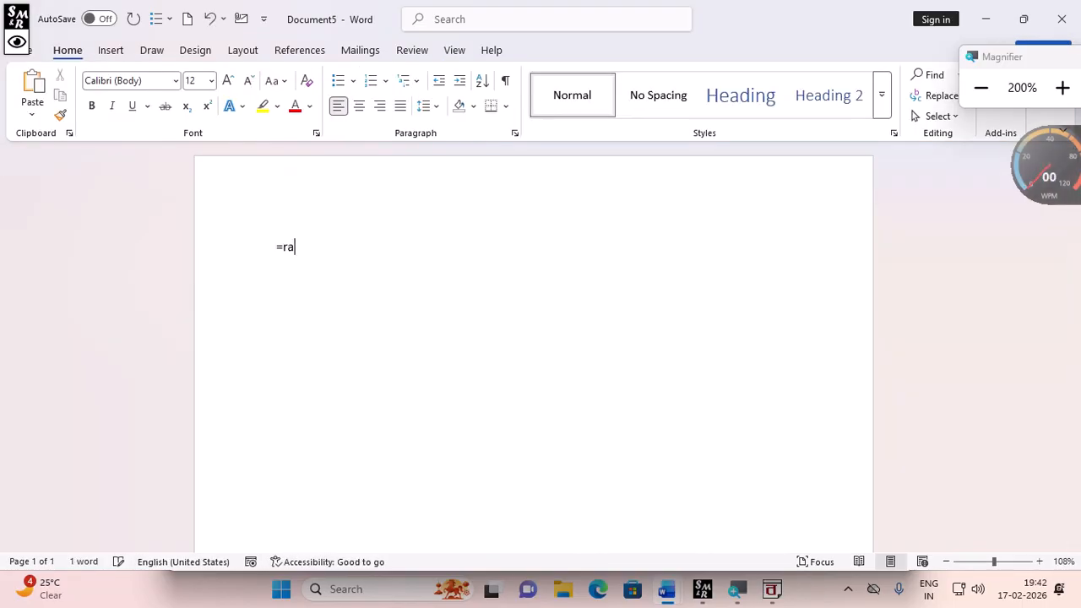
text(nd(0)
key(Return)
key(BackSpace)
key(BackSpace)
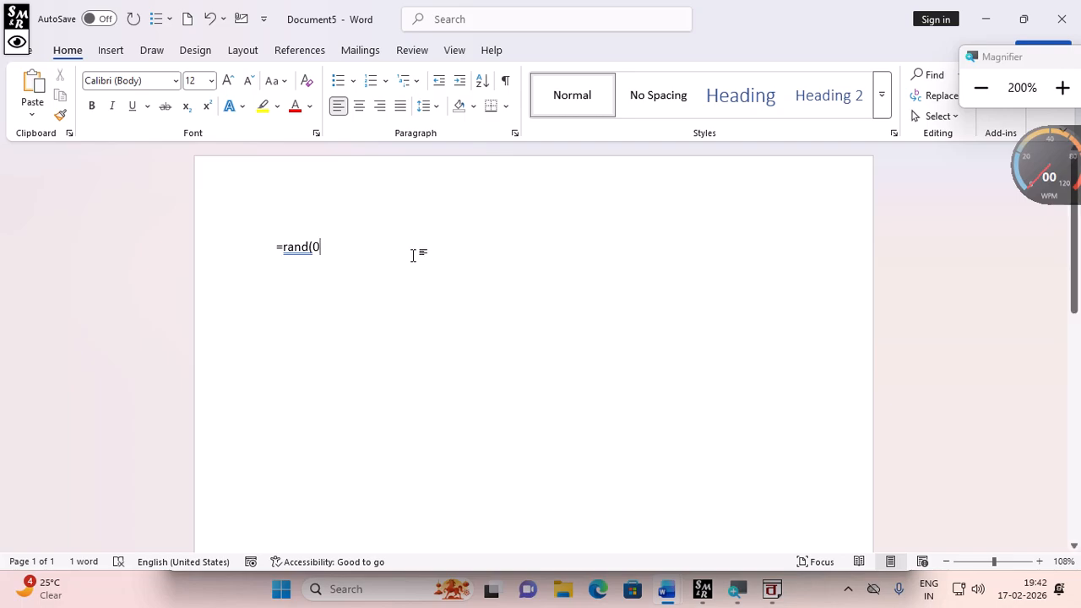
text())
key(Return)
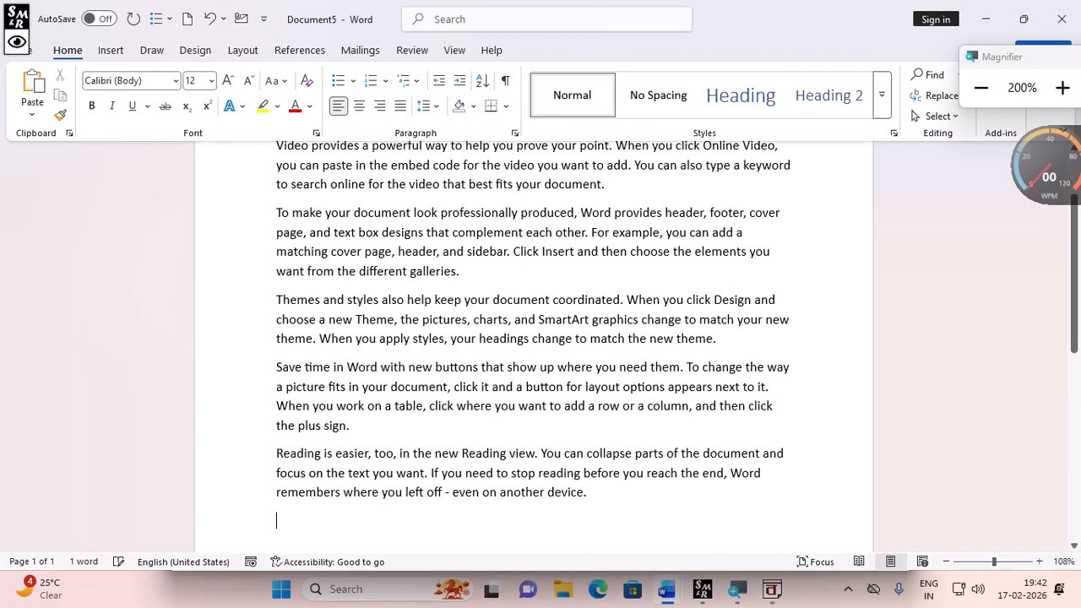
- Insert two page breaks after the text and generate more sample text with =rand() on the third page
scroll(356, 466, down, 3)
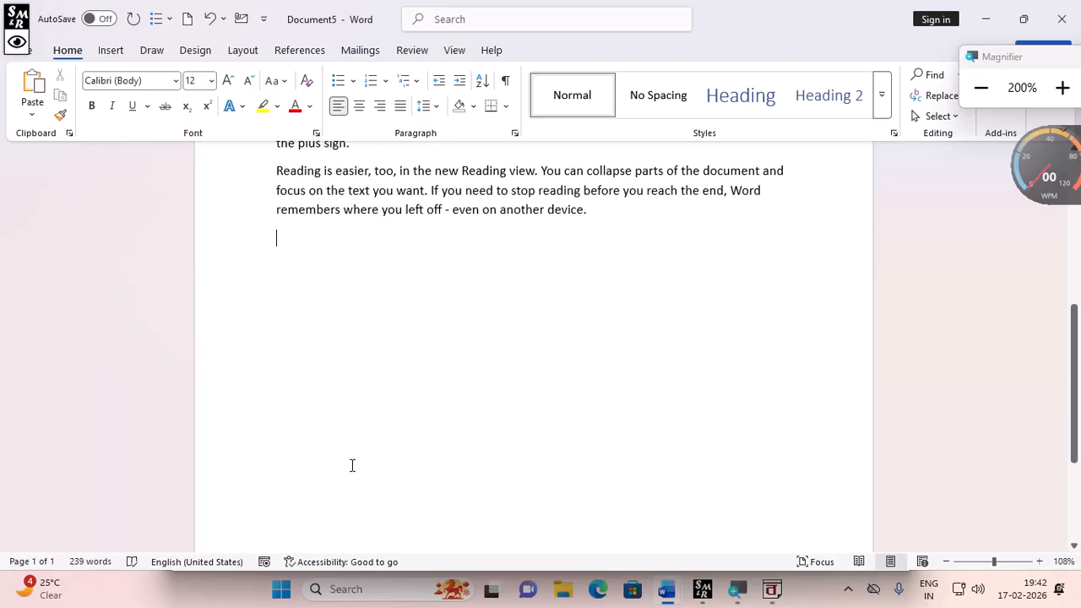
key(ctrl+Return)
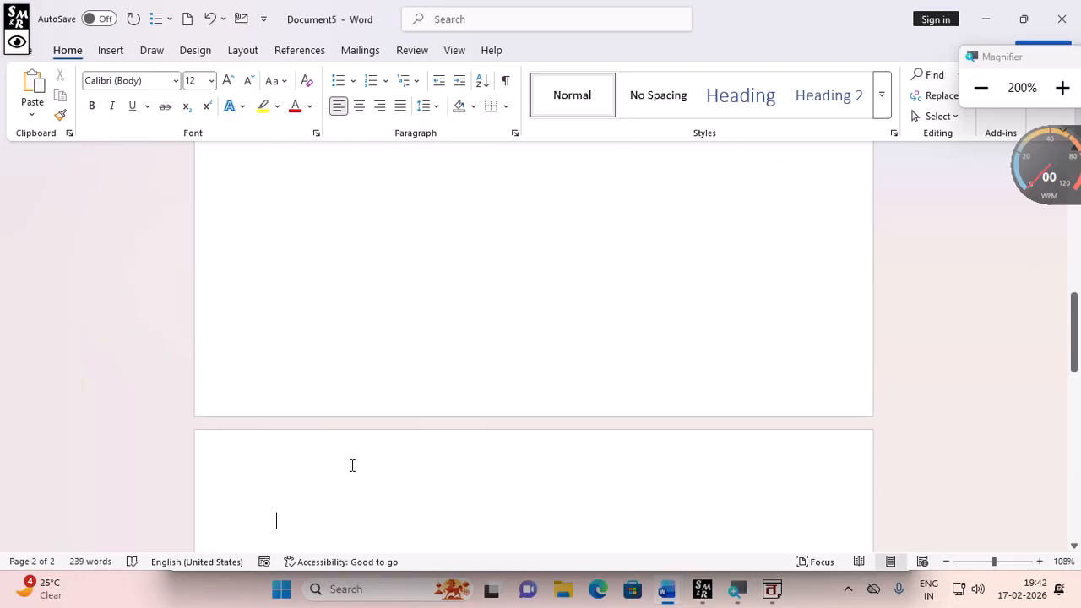
key(ctrl+Return)
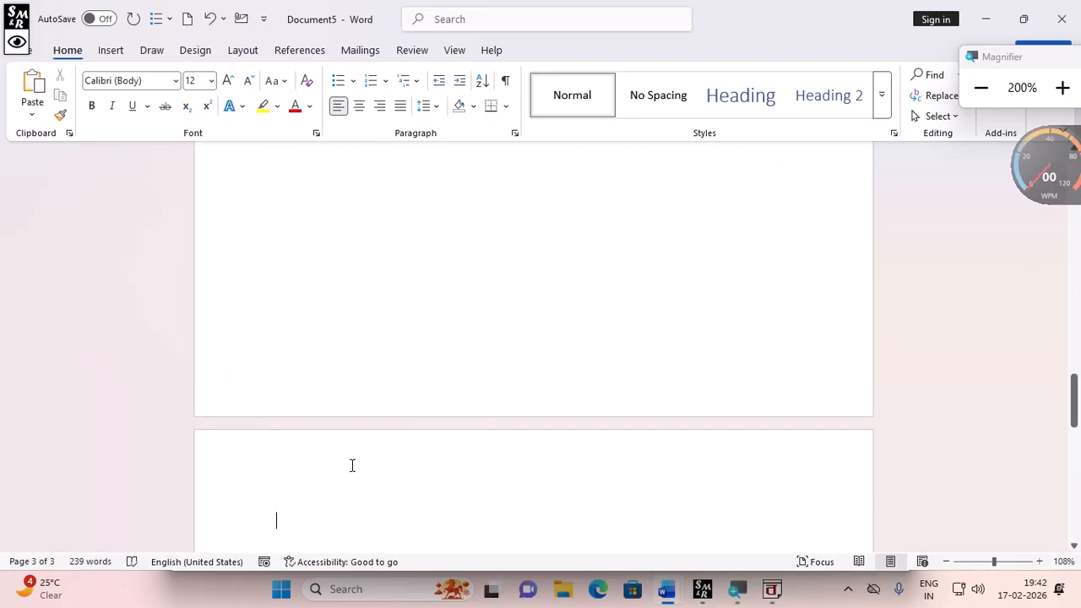
text(=rand())
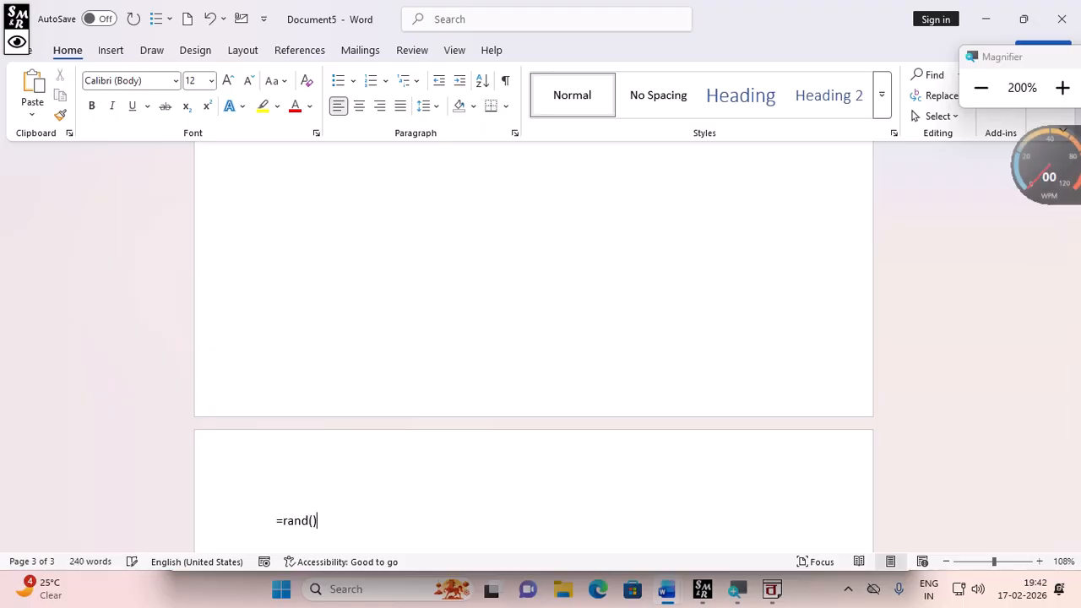
key(Return)
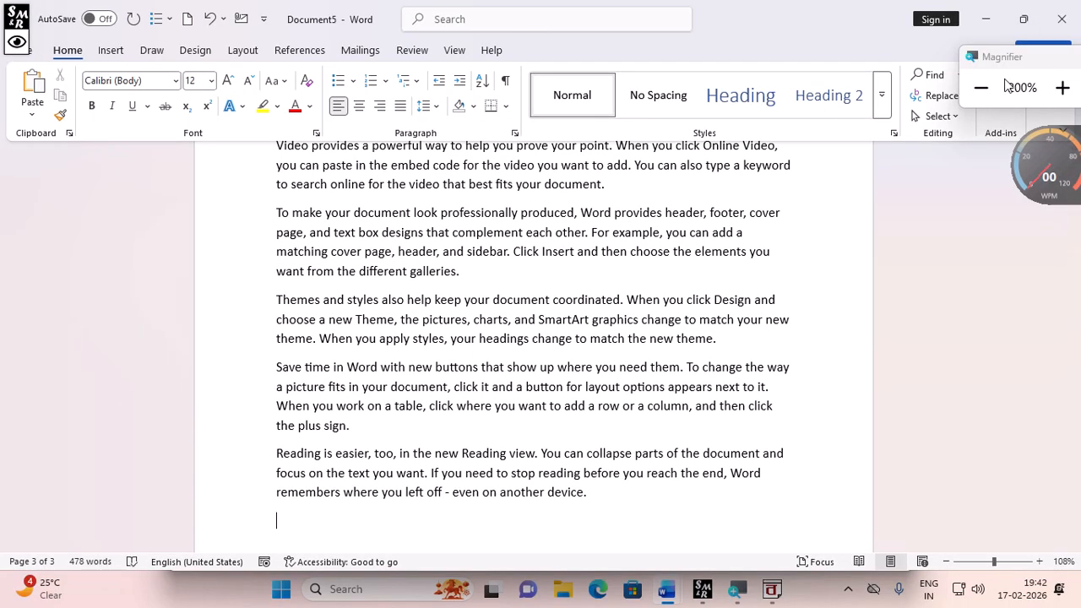
click(985, 95)
scroll(499, 367, up, 10)
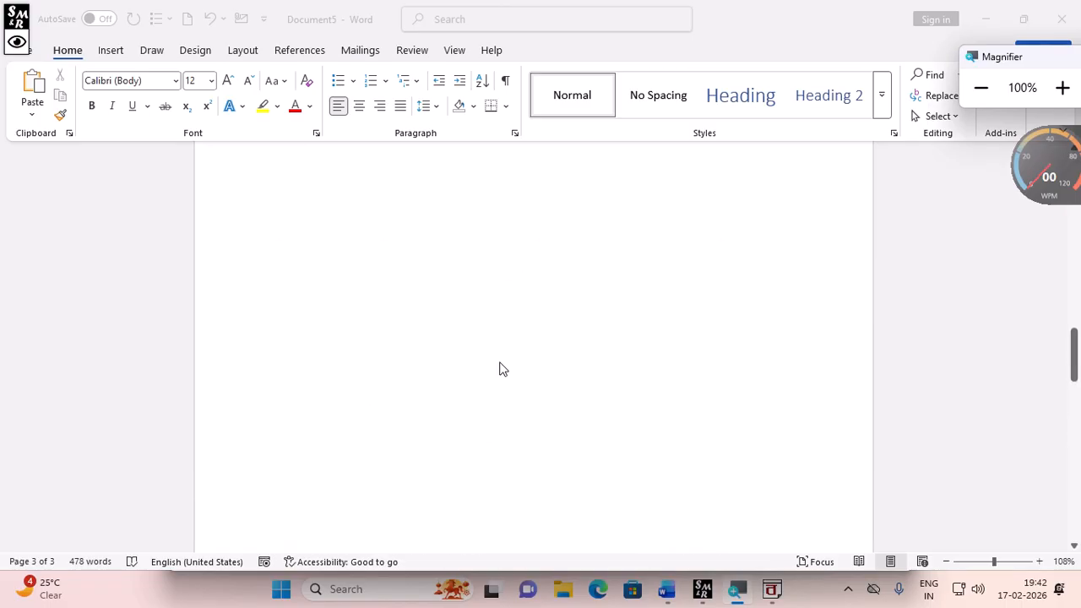
scroll(500, 369, up, 2)
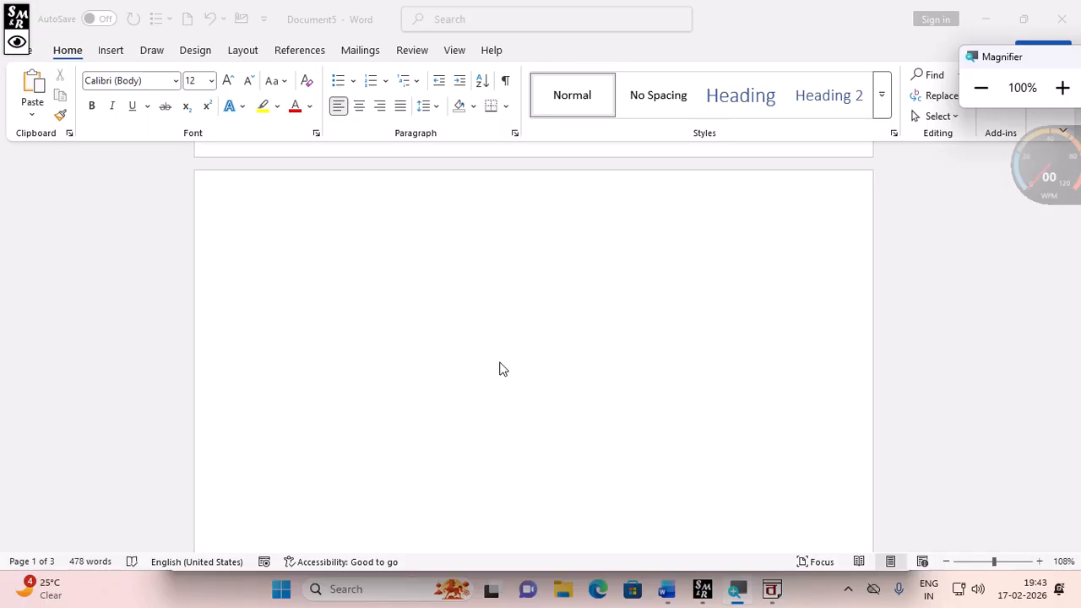
scroll(567, 457, down, 1)
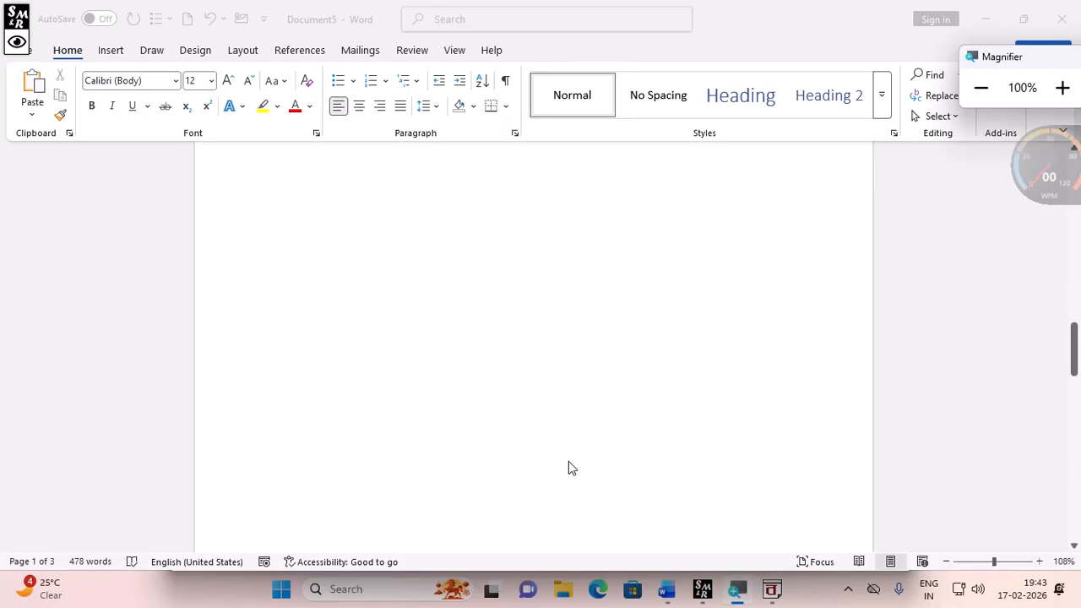
scroll(569, 461, down, 5)
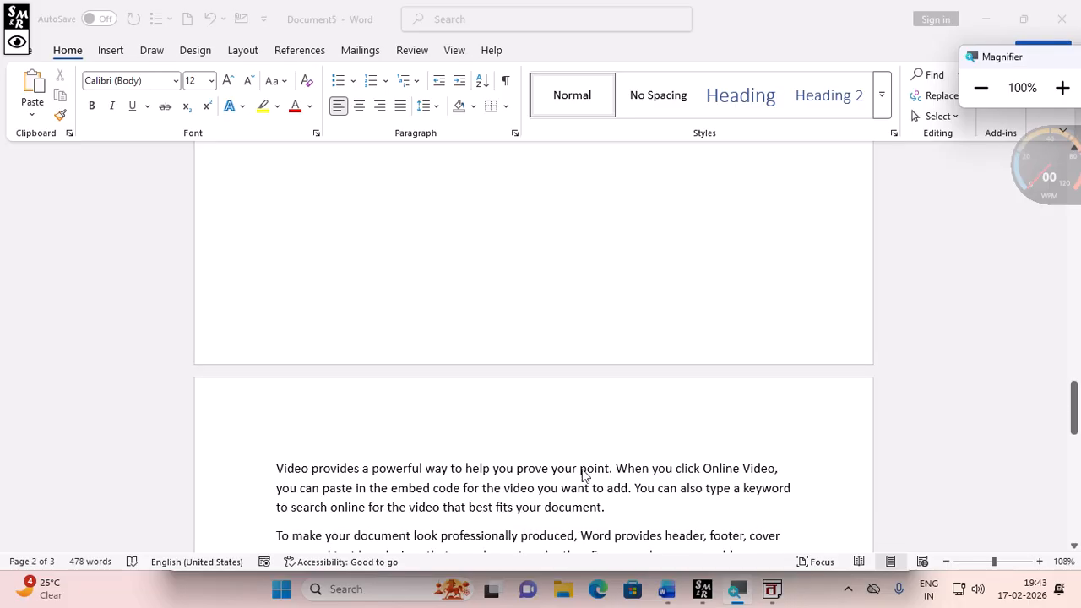
click(461, 49)
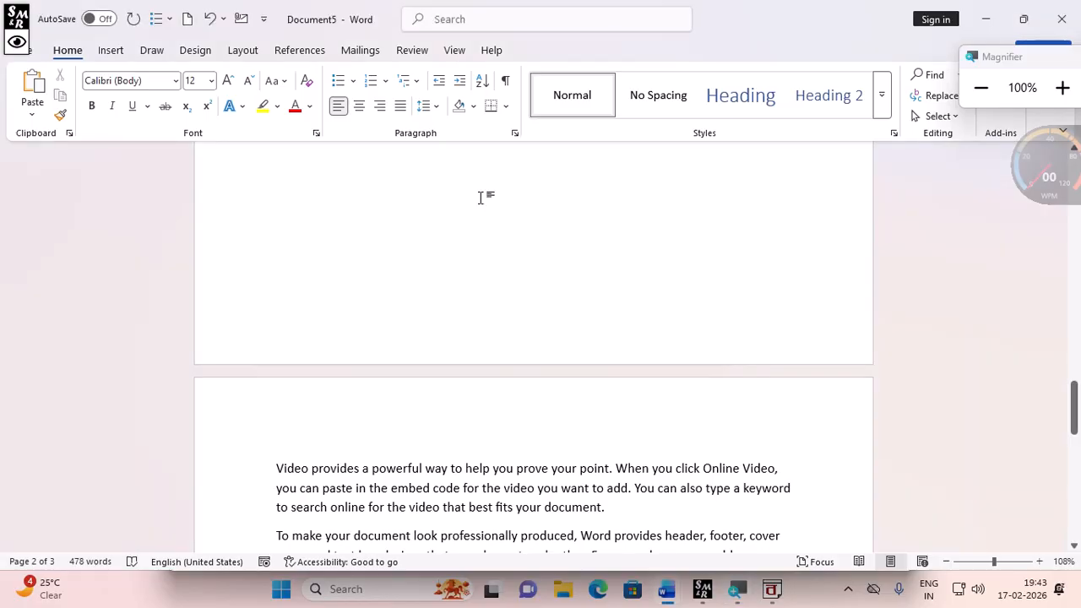
- Open the Navigation Pane's page thumbnails, delete the blank second page, and close the pane
click(456, 50)
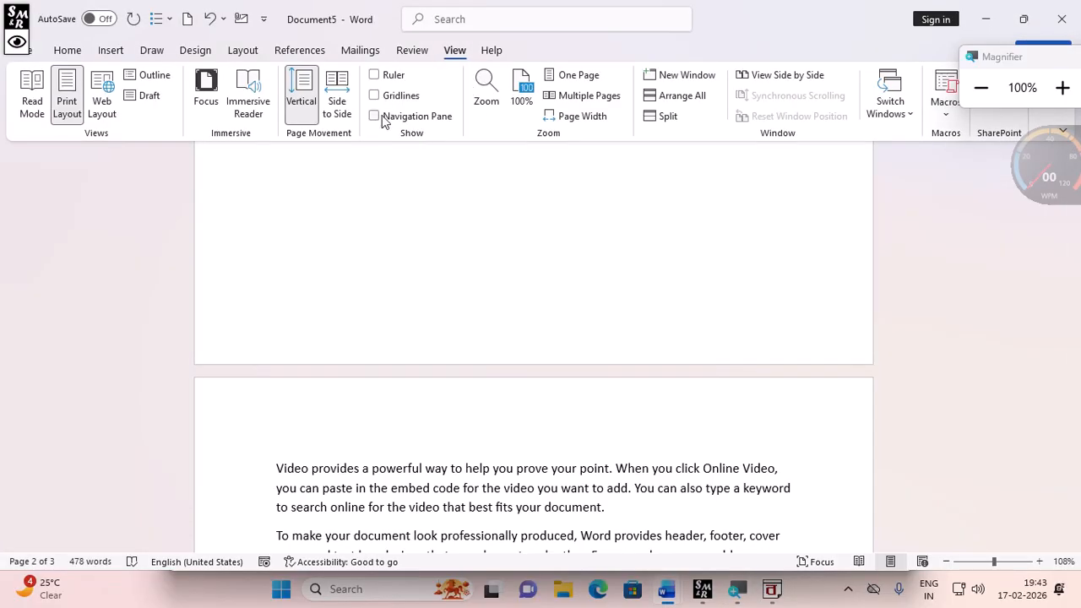
click(375, 116)
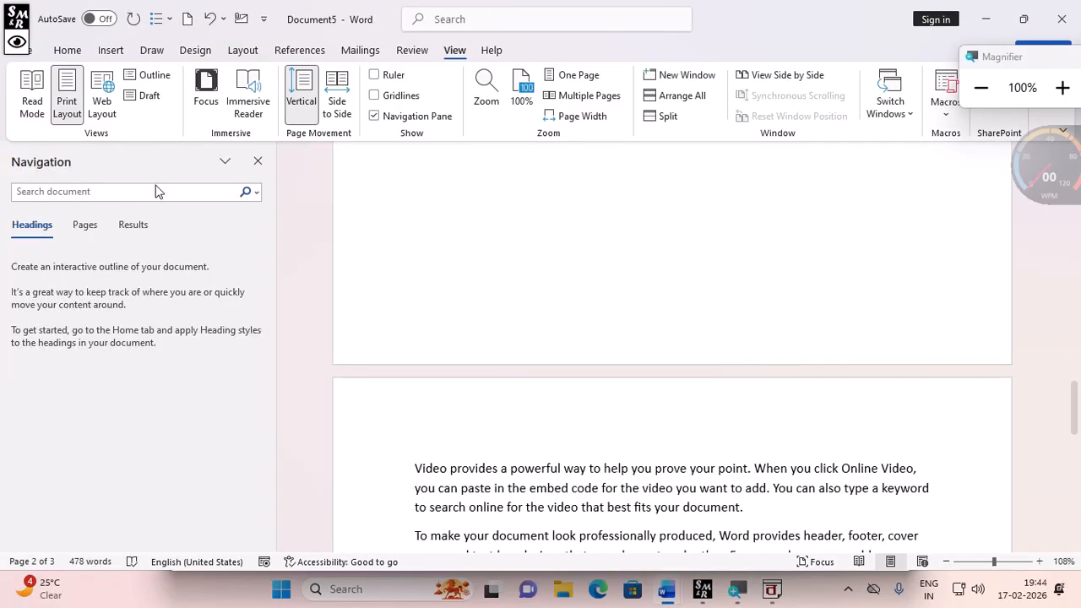
click(1063, 88)
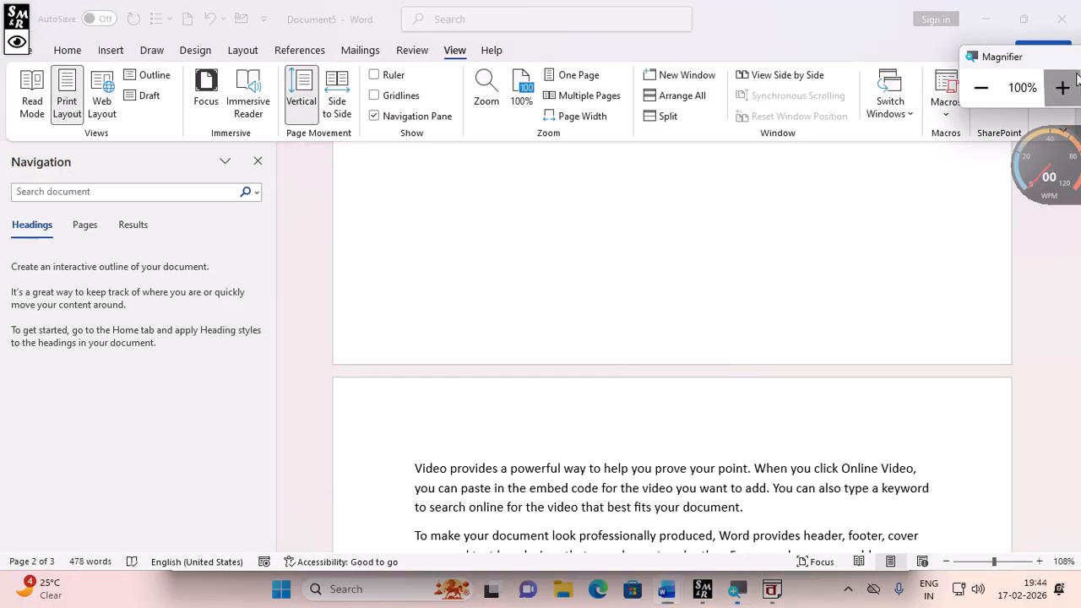
click(85, 226)
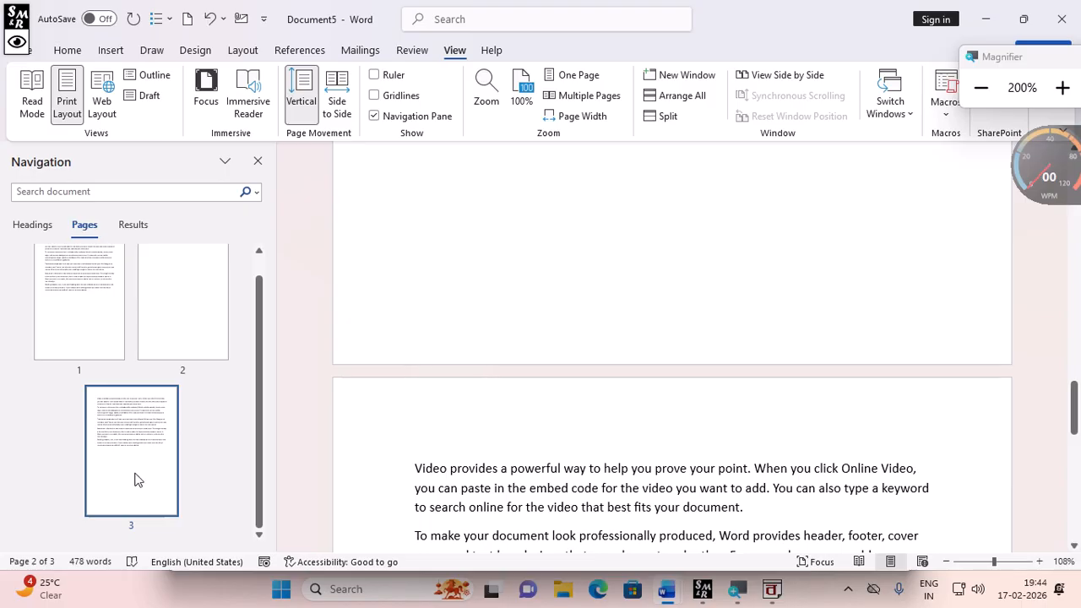
click(172, 289)
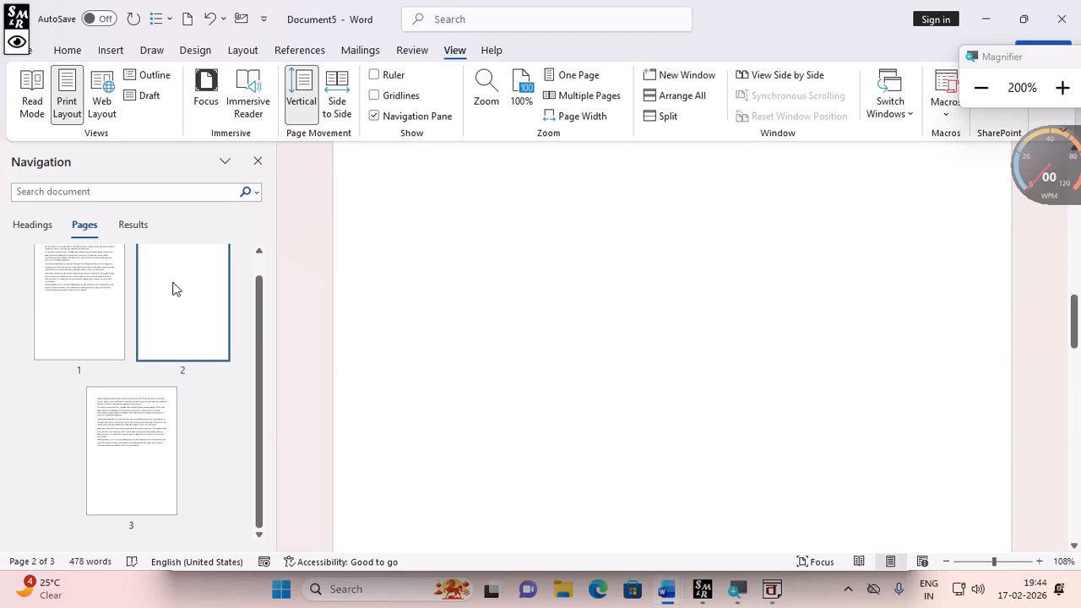
key(BackSpace)
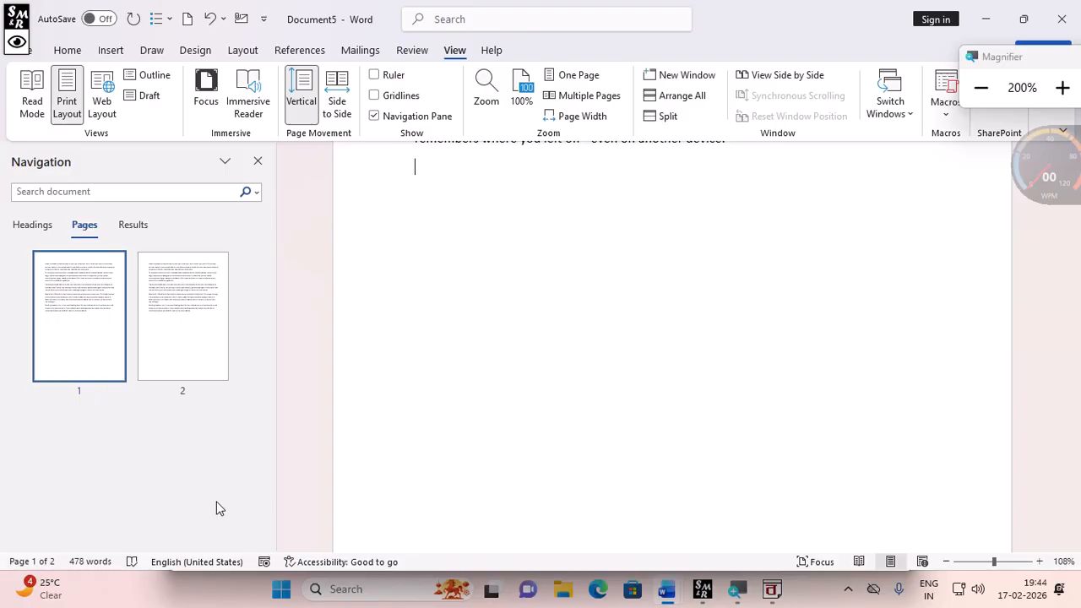
click(257, 162)
- Insert a page break after the text, then remove it again using the page thumbnails
scroll(583, 284, up, 7)
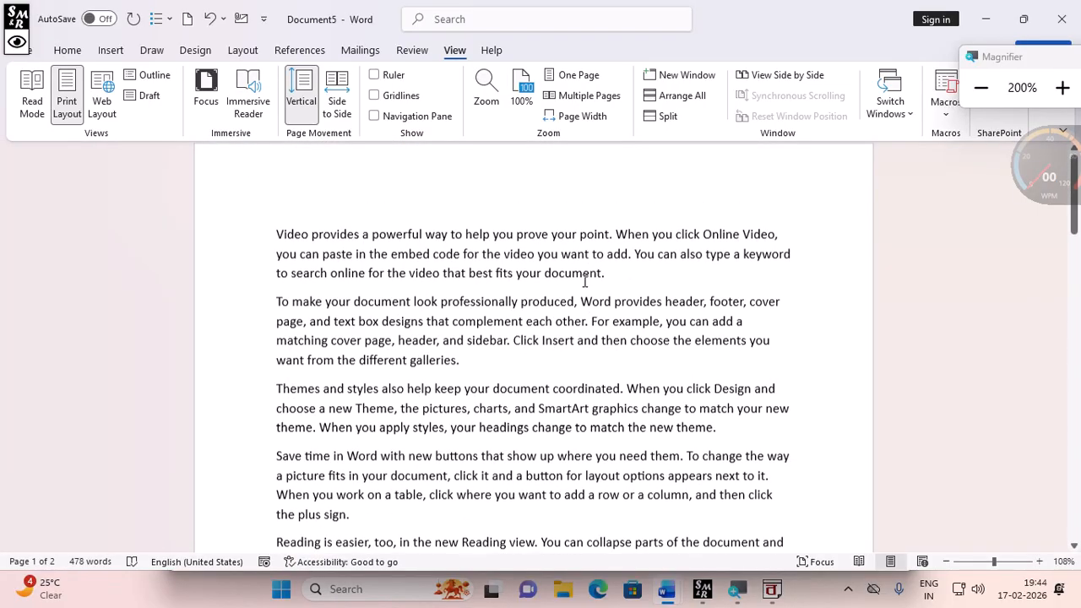
scroll(583, 282, down, 6)
scroll(569, 324, down, 5)
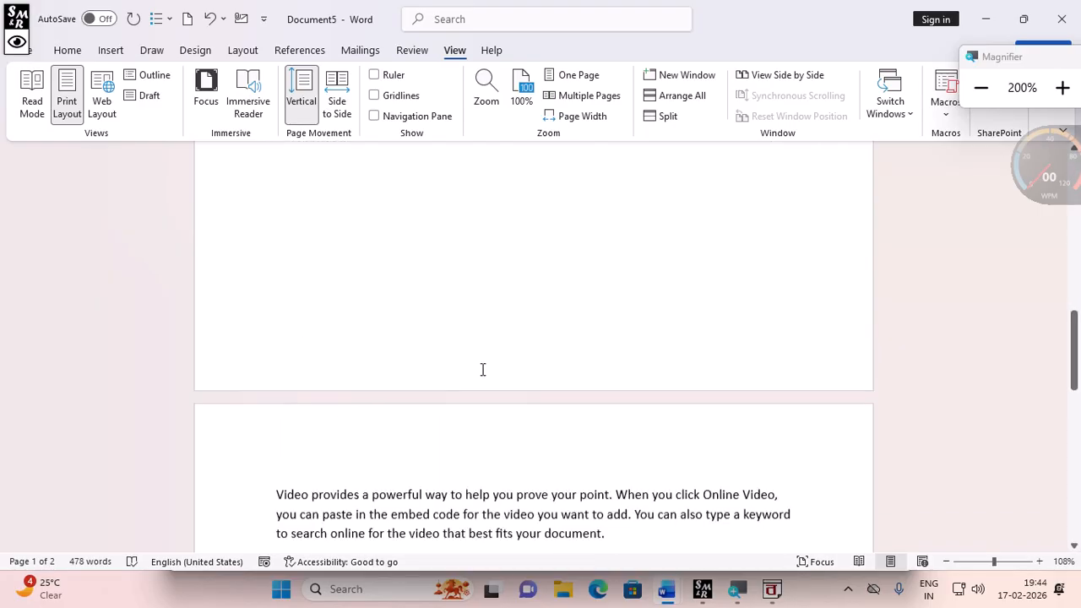
scroll(485, 368, down, 3)
key(ctrl+Return)
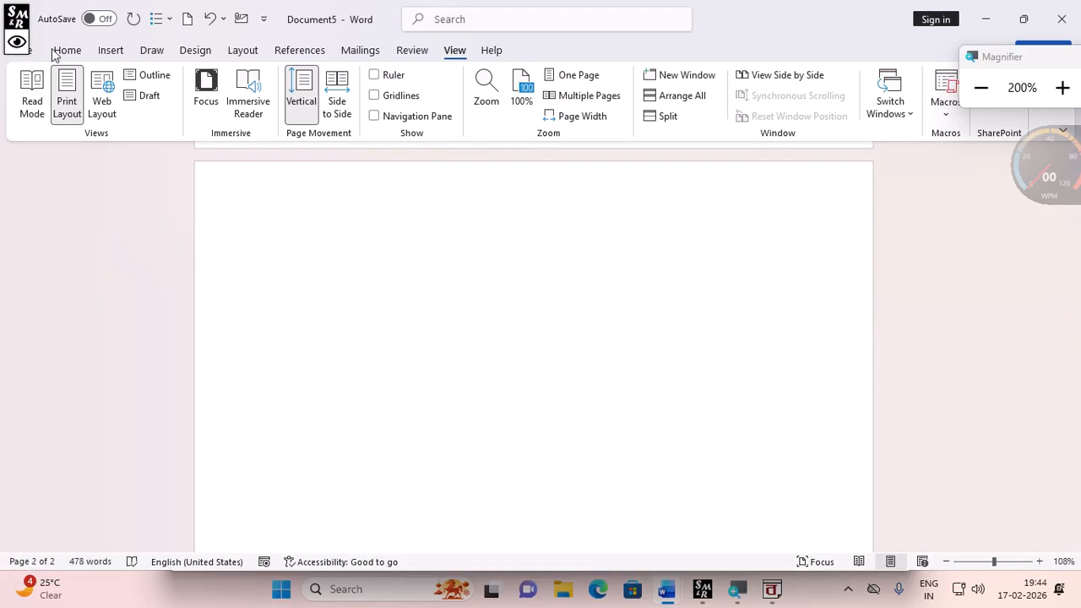
click(410, 116)
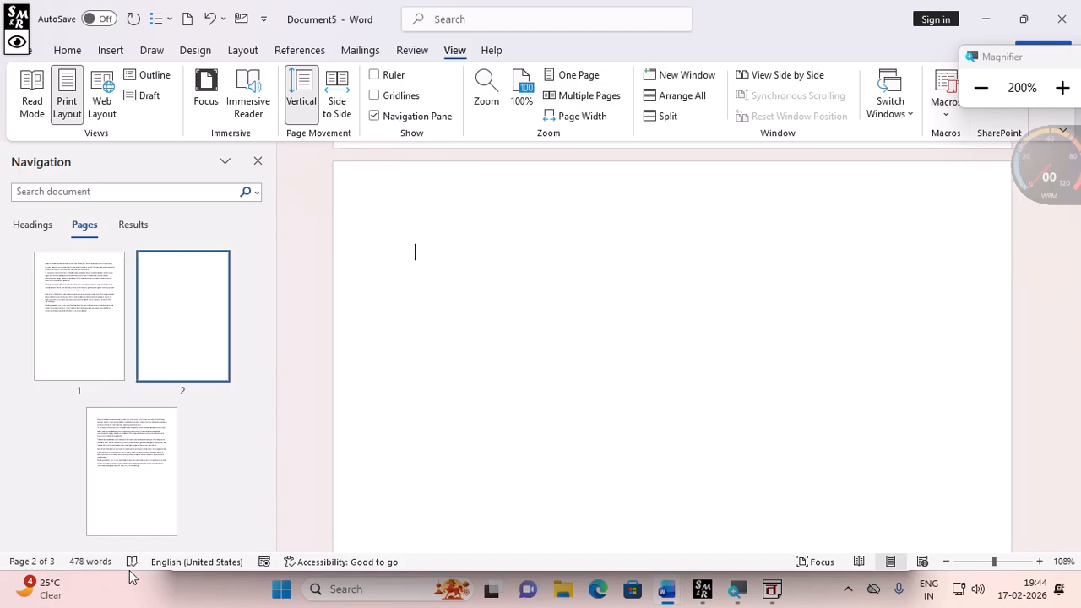
click(187, 302)
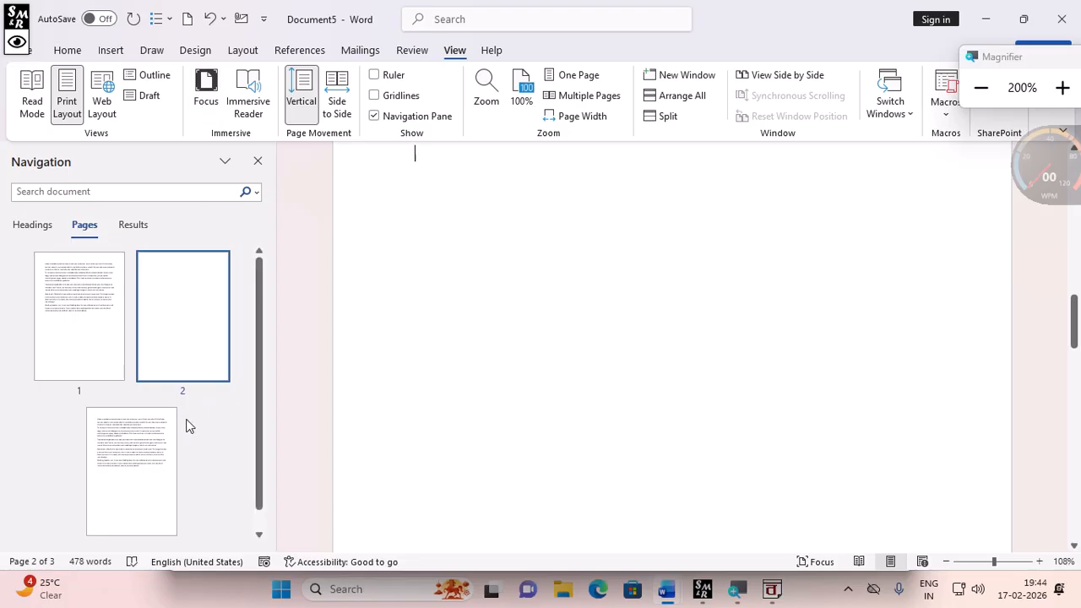
key(BackSpace)
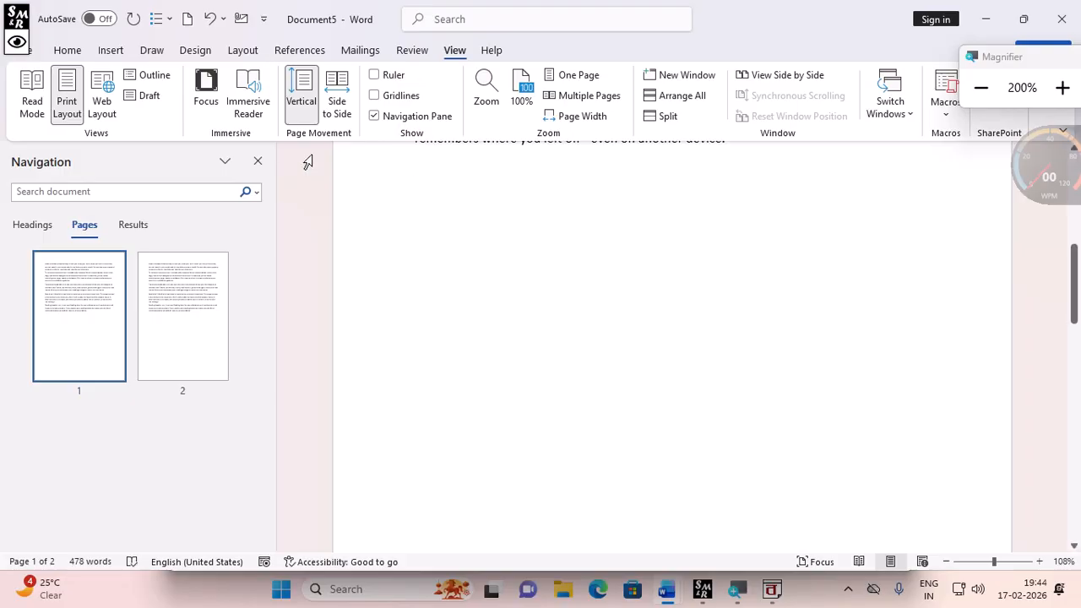
click(257, 162)
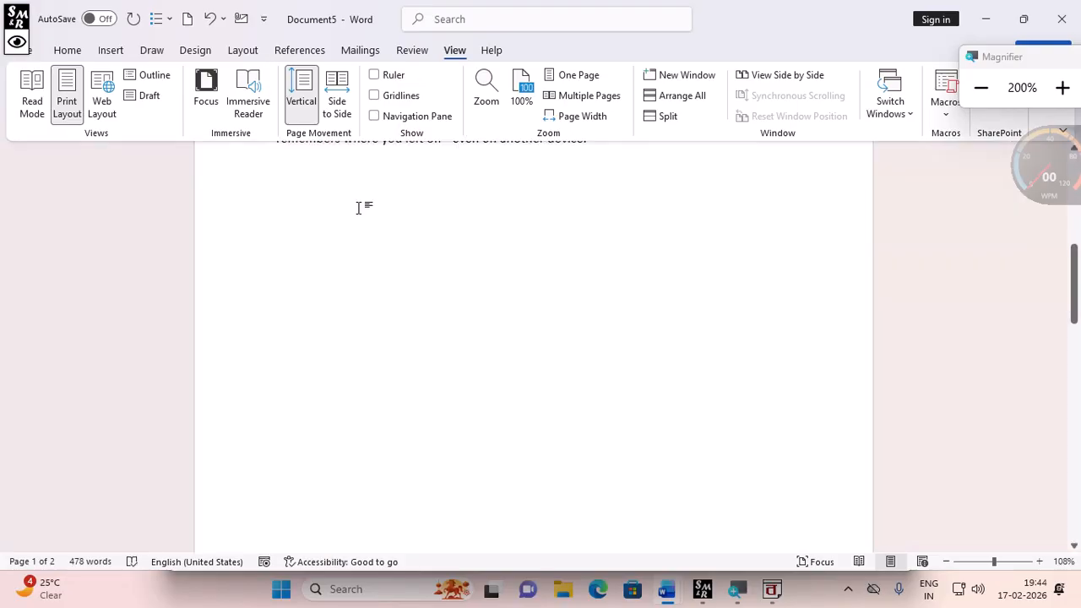
- Add another page break after the sample text and delete it again
key(ctrl+Return)
scroll(368, 490, down, 3)
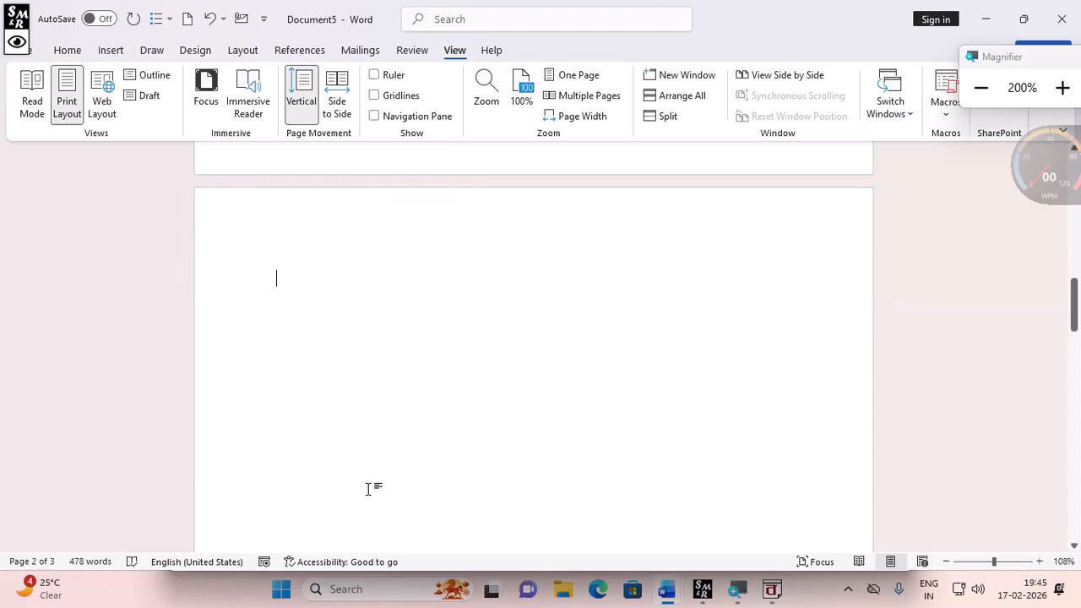
scroll(369, 490, up, 3)
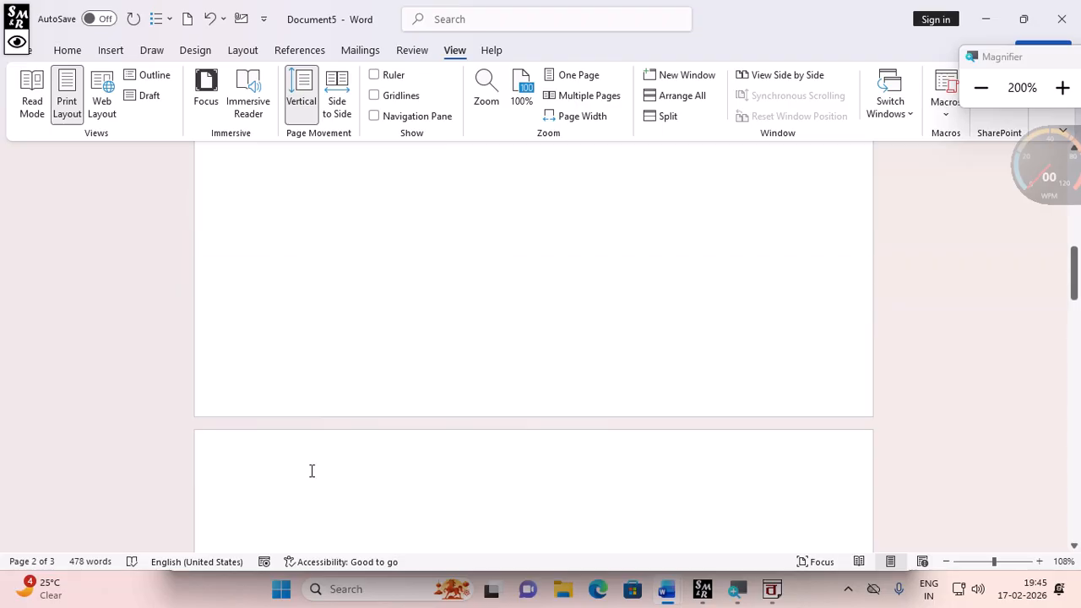
key(BackSpace)
scroll(341, 219, up, 5)
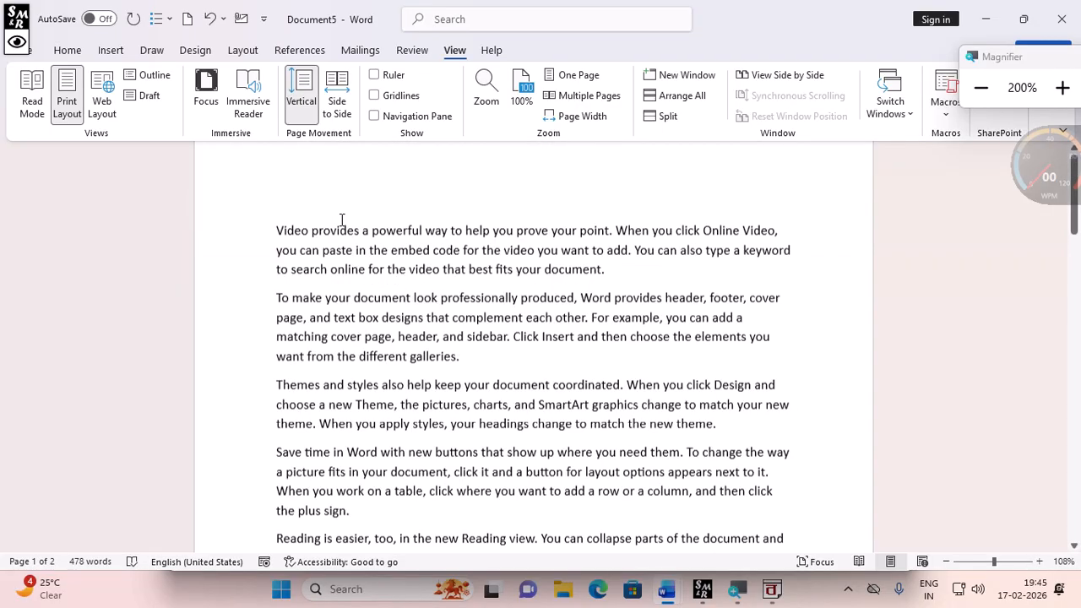
scroll(342, 220, up, 1)
scroll(342, 221, down, 10)
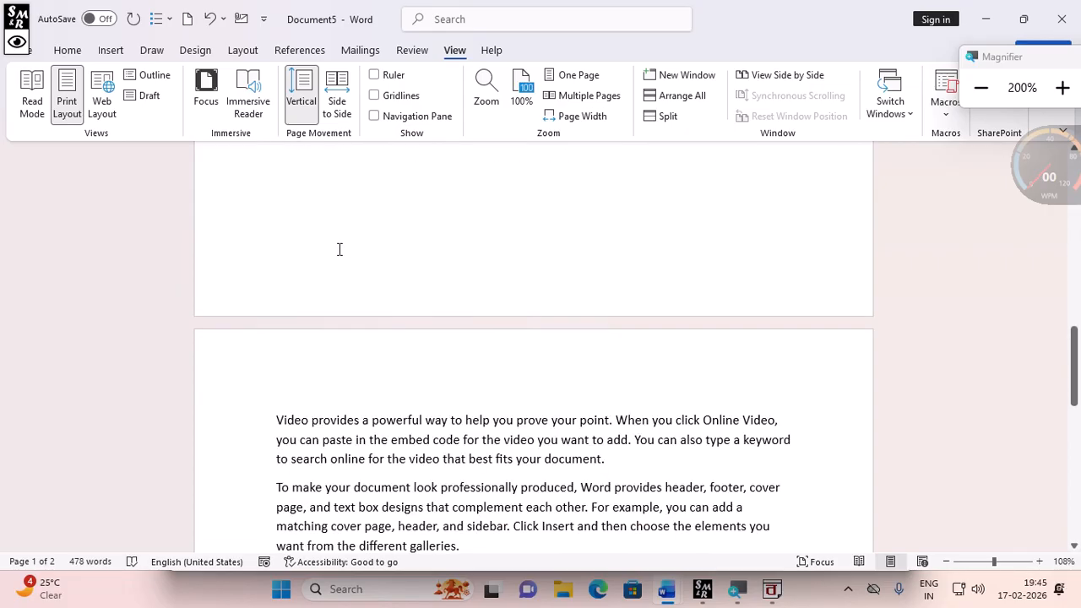
scroll(340, 249, down, 5)
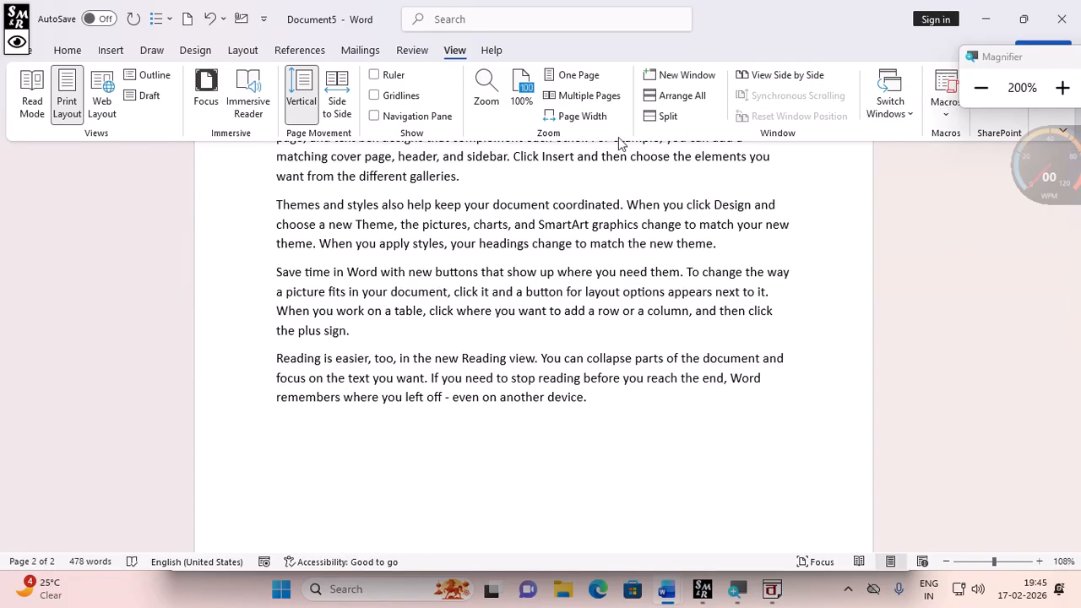
- Set the document zoom to 200% through the Zoom dialog
click(488, 100)
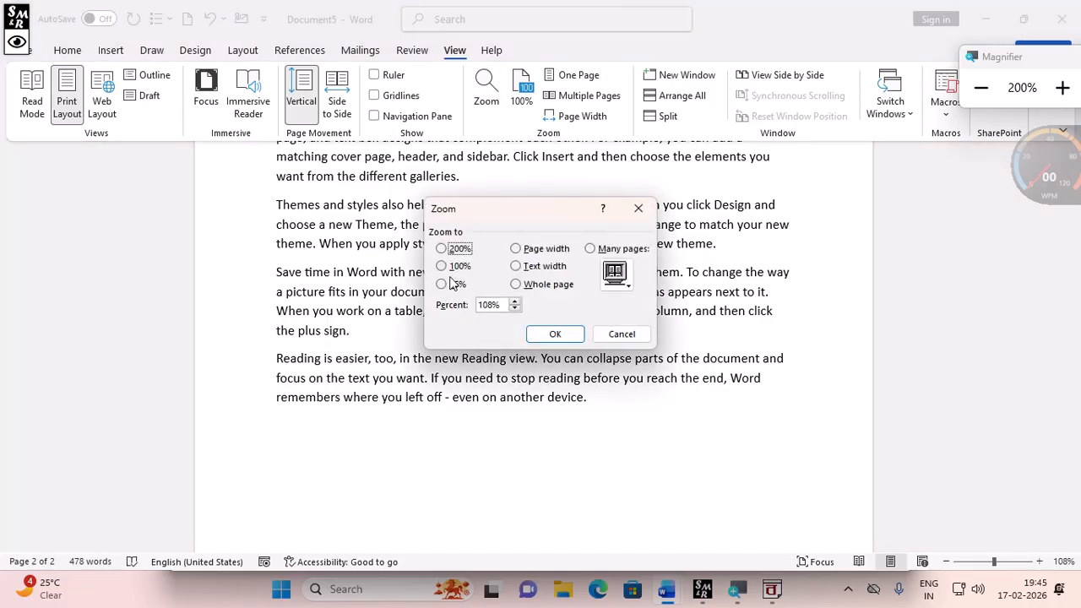
click(454, 250)
click(536, 334)
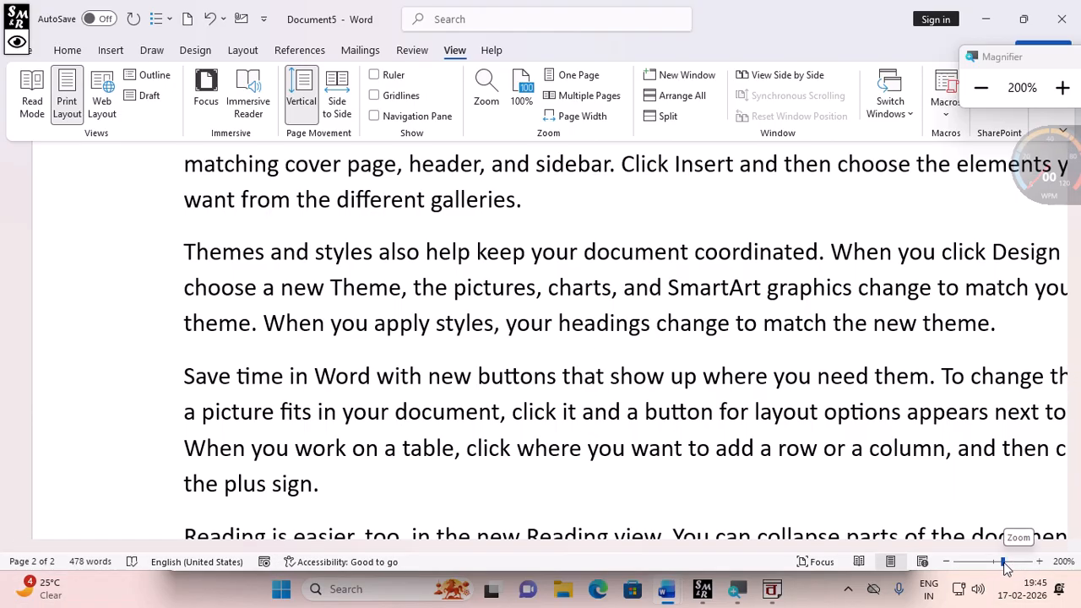
- Adjust the zoom with the status-bar zoom slider, then reset it to 100%
drag(1005, 568, 992, 568)
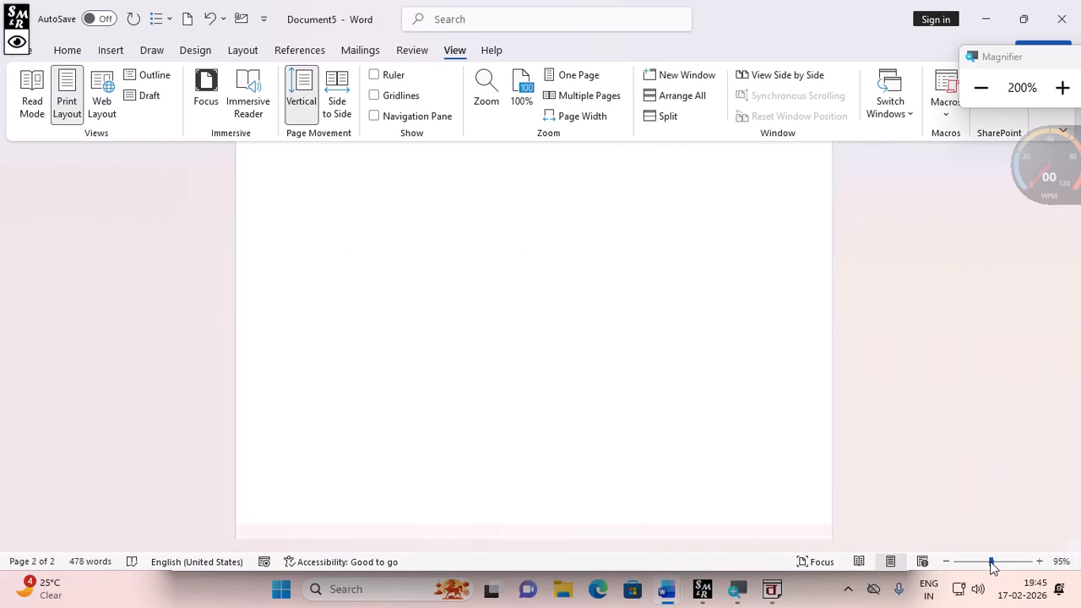
click(1004, 563)
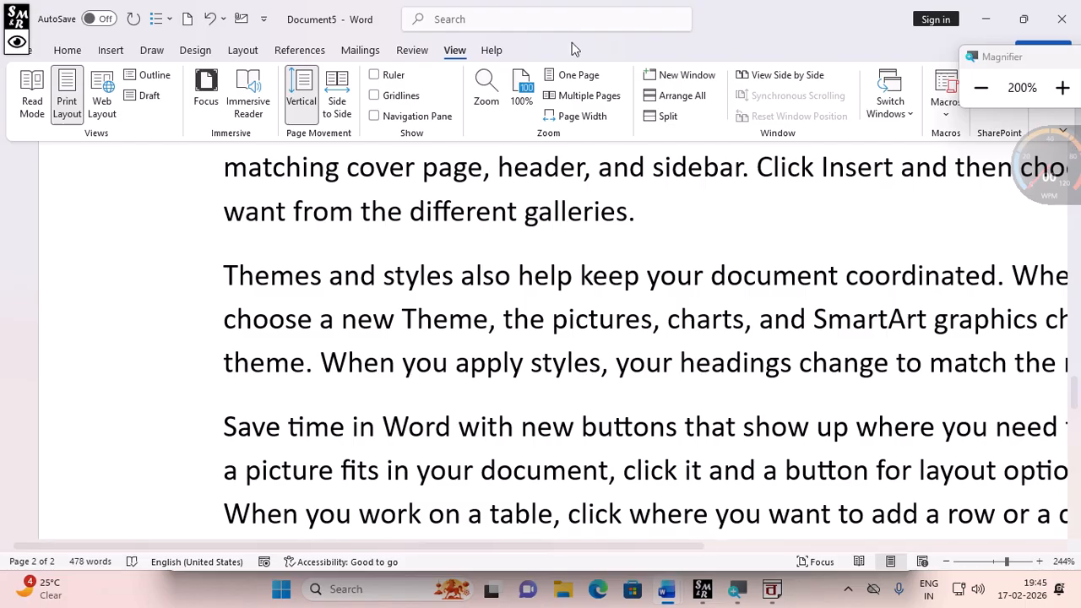
click(524, 88)
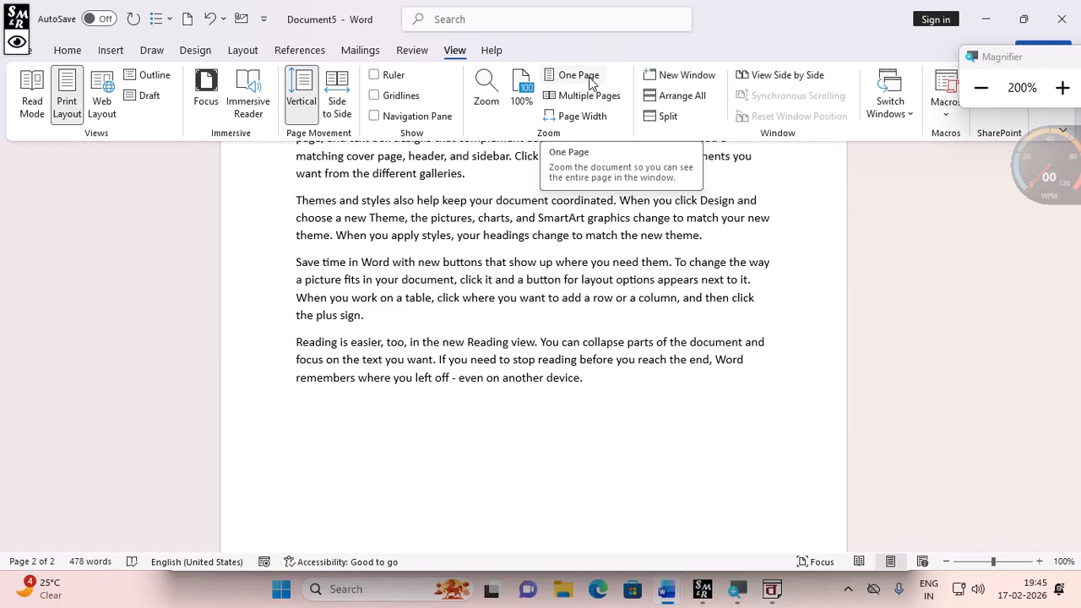
click(981, 88)
- Zoom out to show one whole page
scroll(600, 300, up, 8)
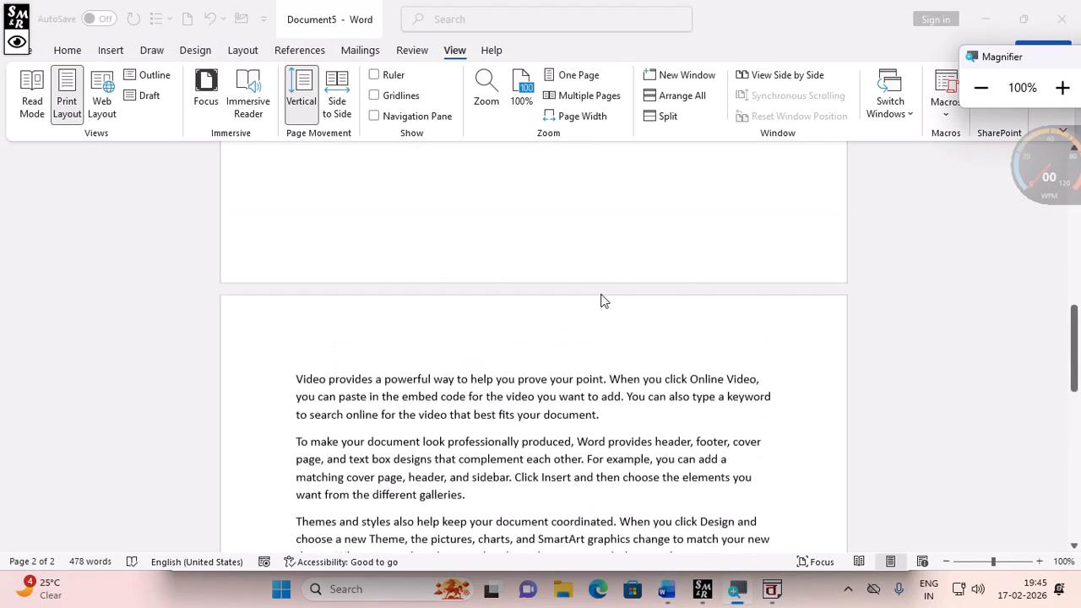
scroll(608, 299, down, 8)
scroll(612, 297, up, 4)
scroll(612, 297, up, 1)
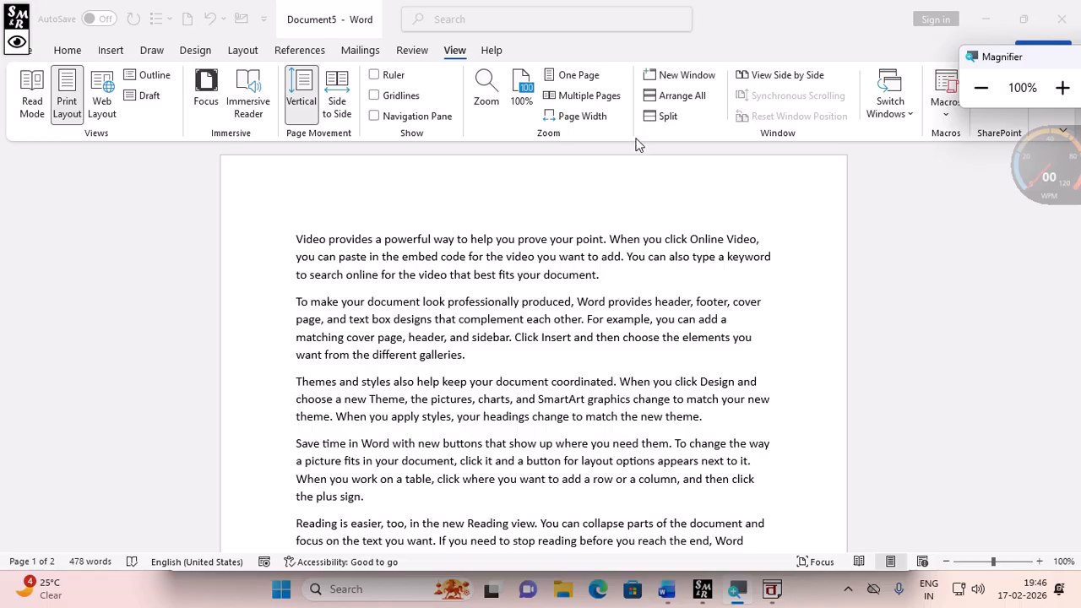
click(575, 80)
click(575, 80)
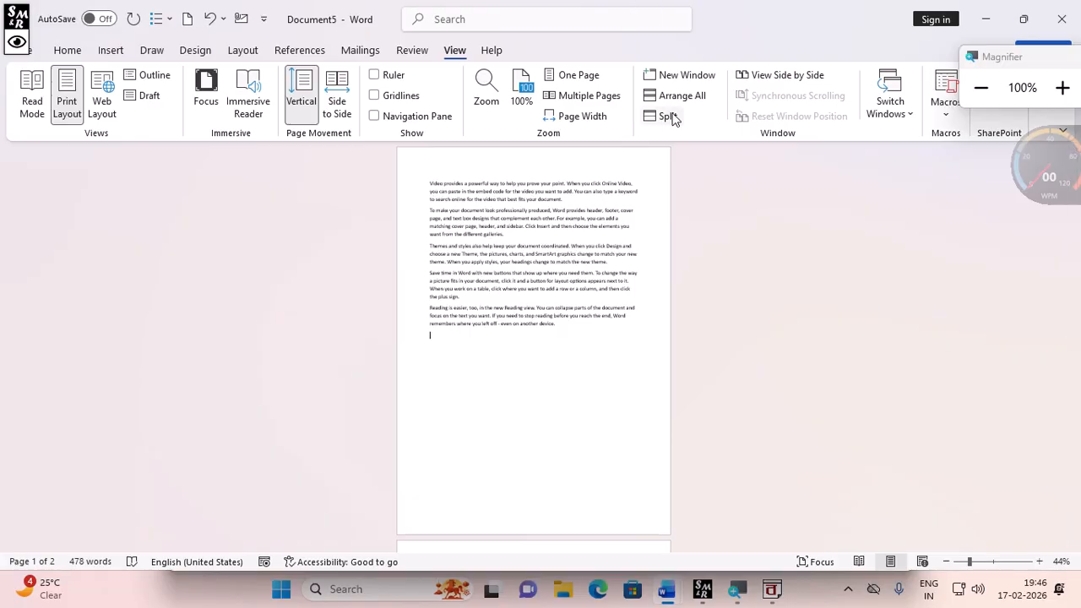
- Switch between Multiple Pages, Page Width and One Page zoom views
click(590, 97)
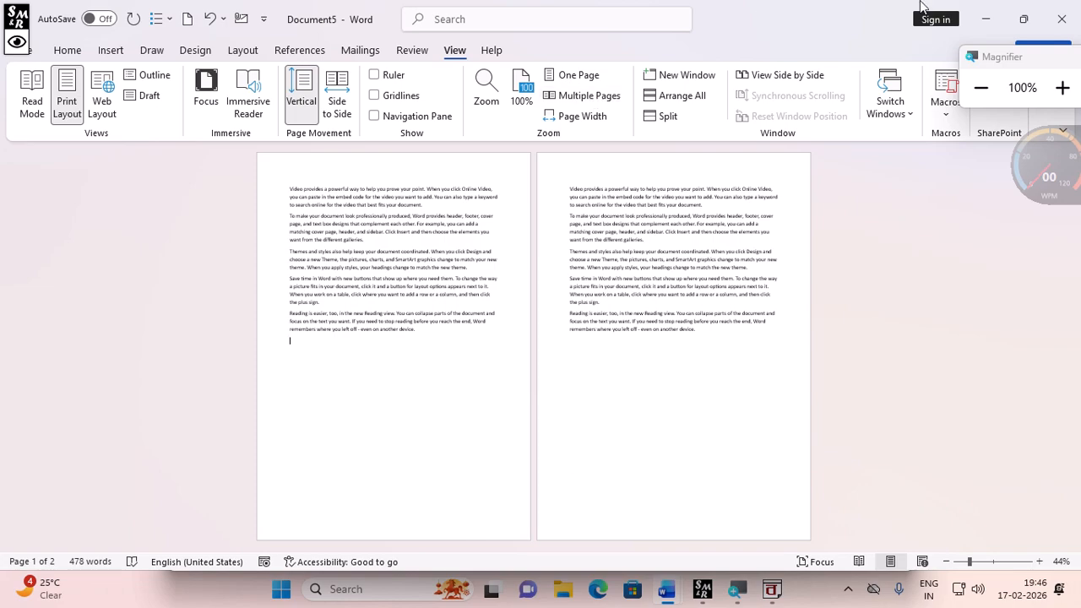
click(595, 118)
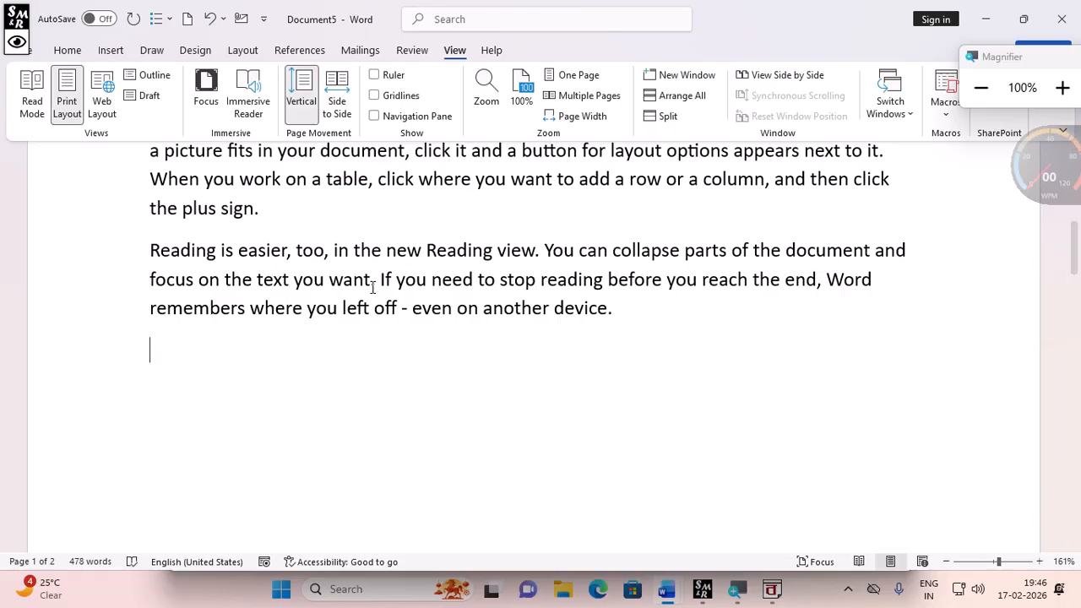
click(578, 75)
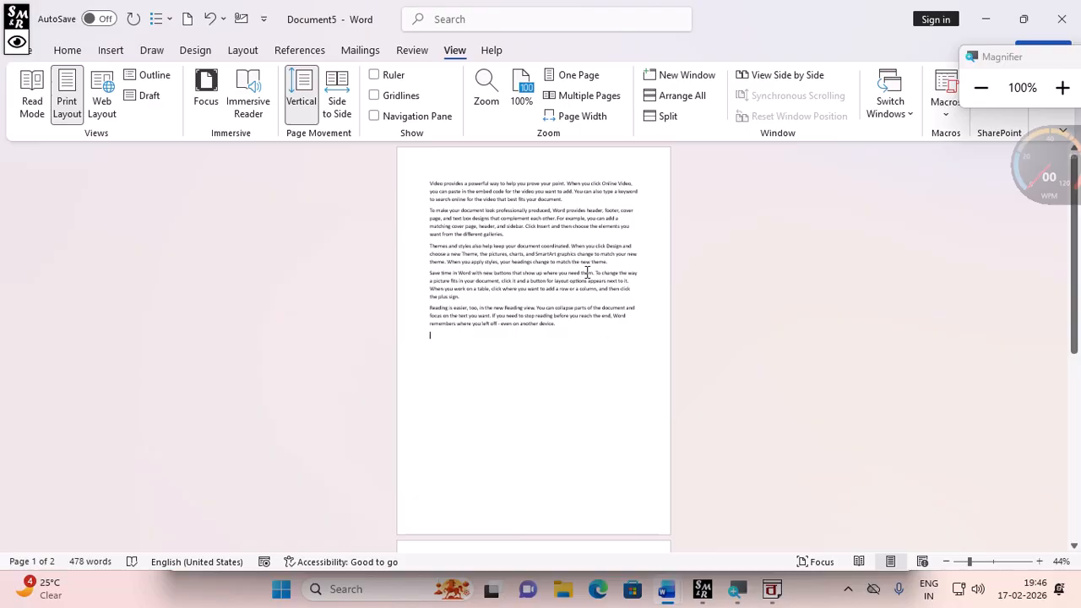
click(570, 116)
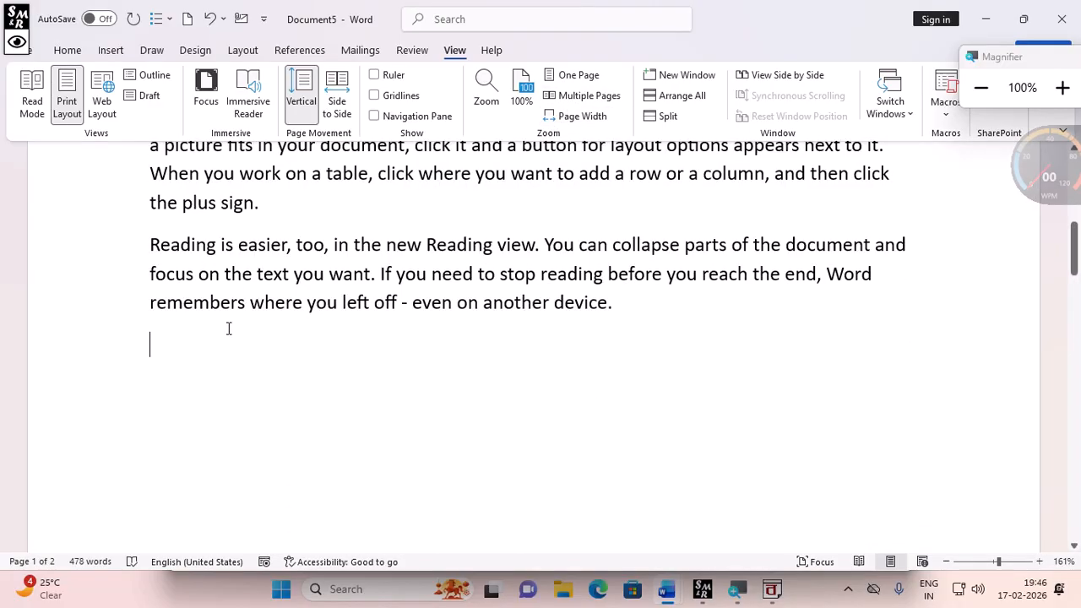
scroll(237, 326, up, 5)
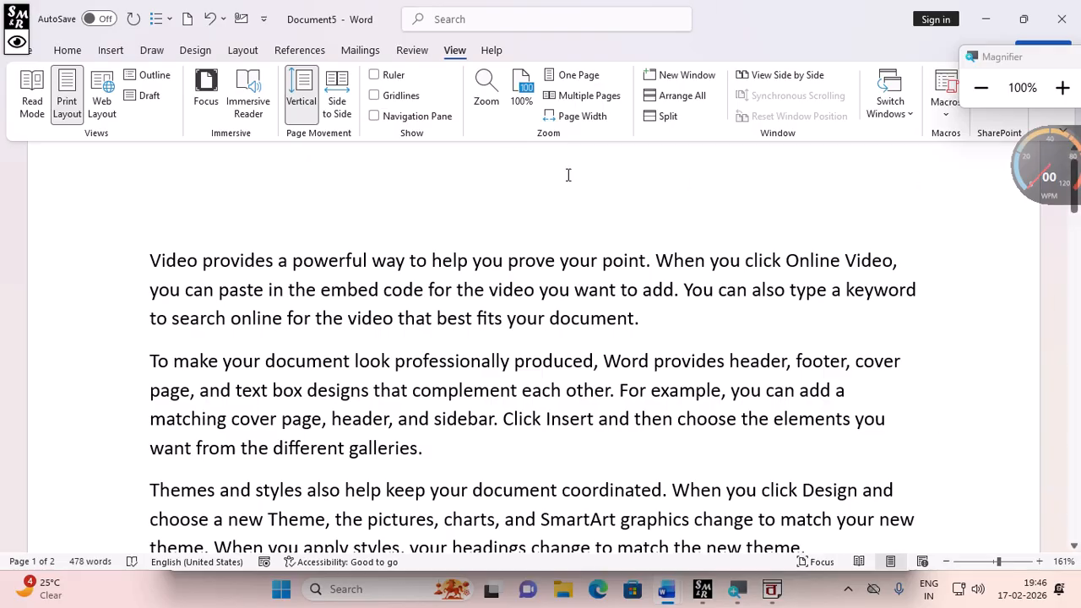
- Set the zoom back to 100%, then fit the text to the page width
click(519, 100)
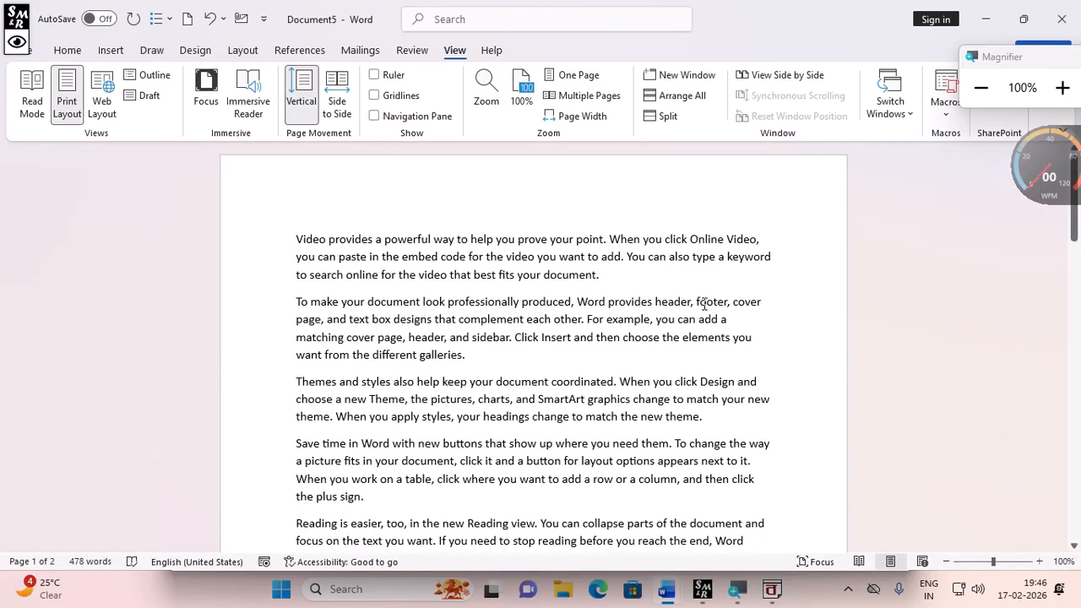
click(588, 120)
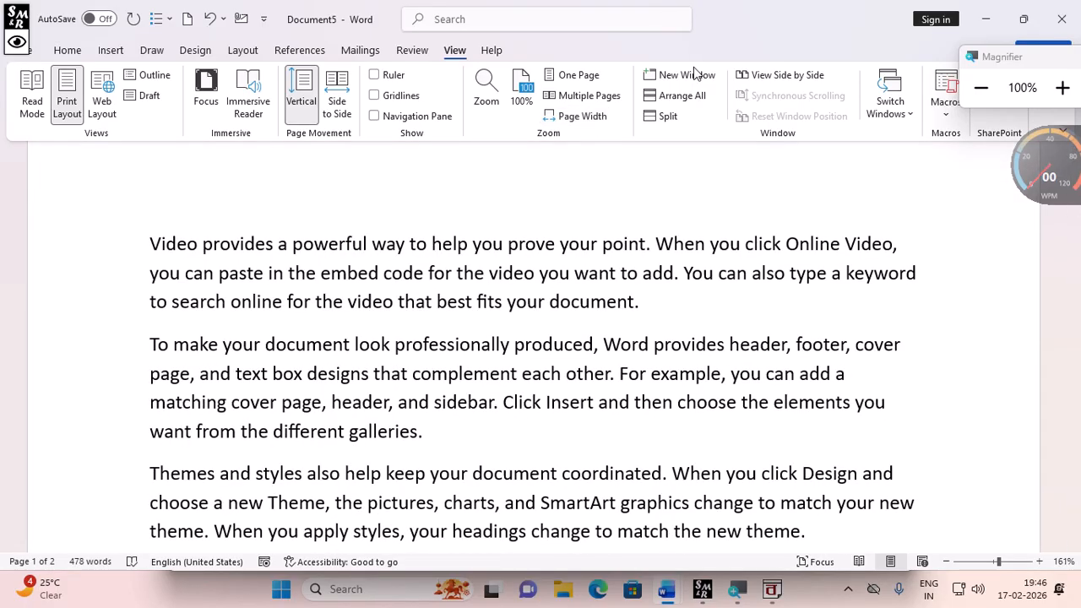
drag(1048, 64, 998, 34)
click(1004, 53)
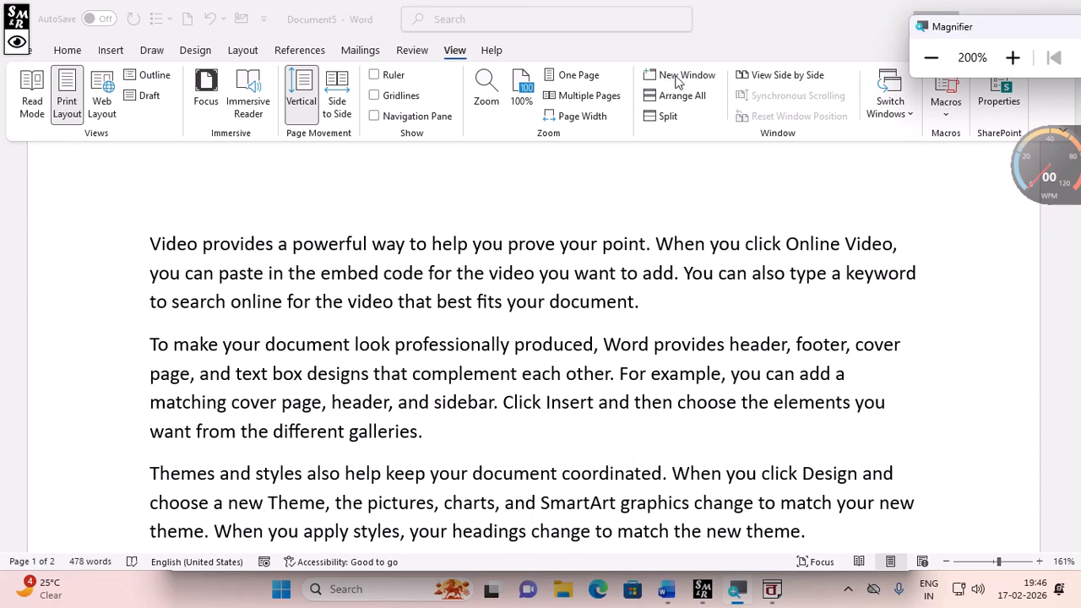
click(674, 344)
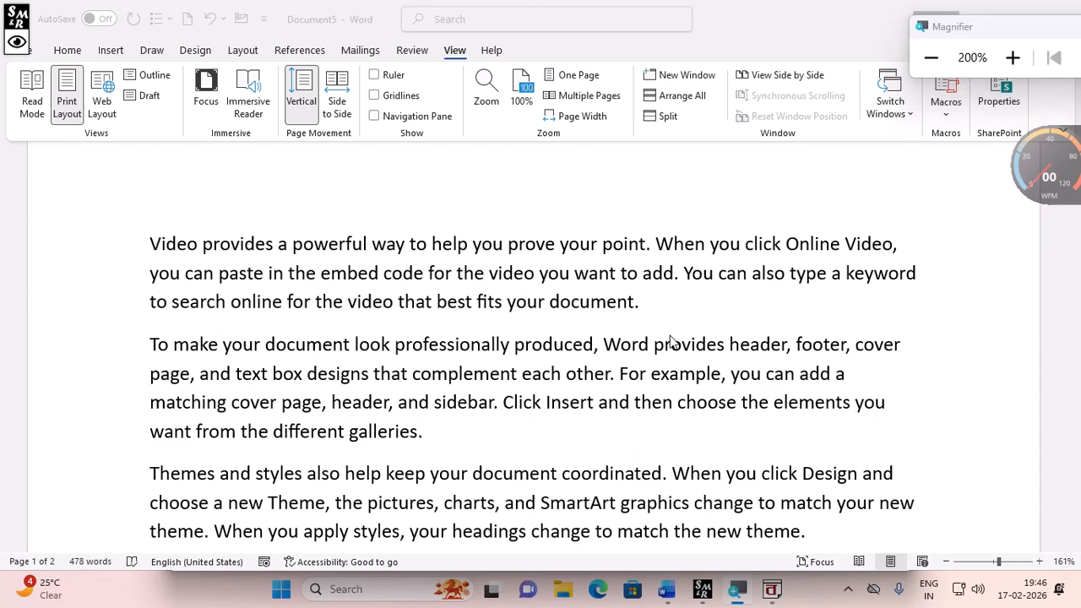
- Close all open Word documents and the BanglaWord window without saving any changes
click(923, 72)
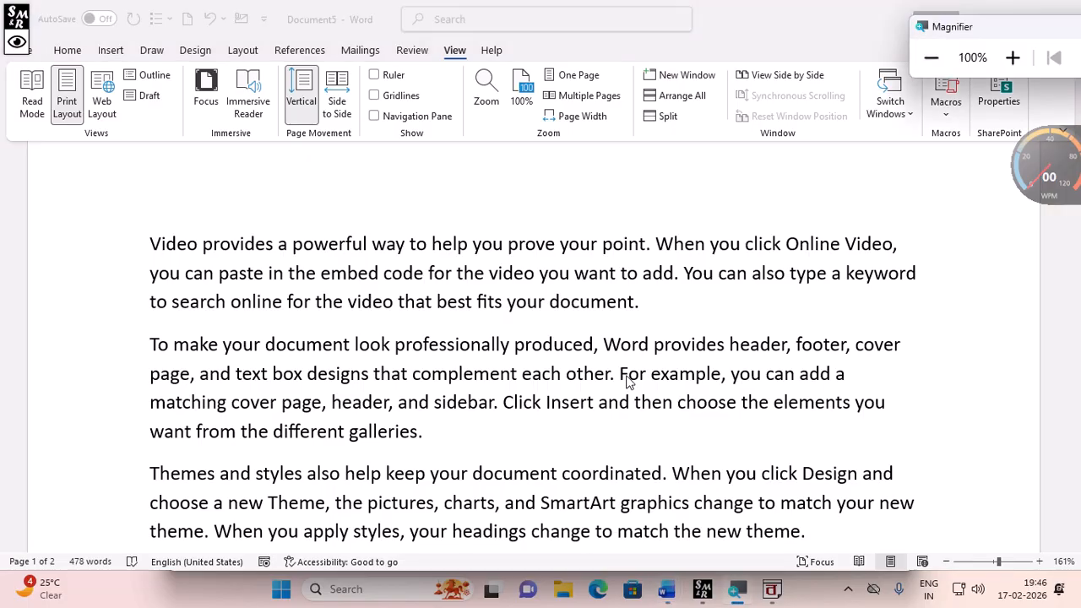
click(849, 382)
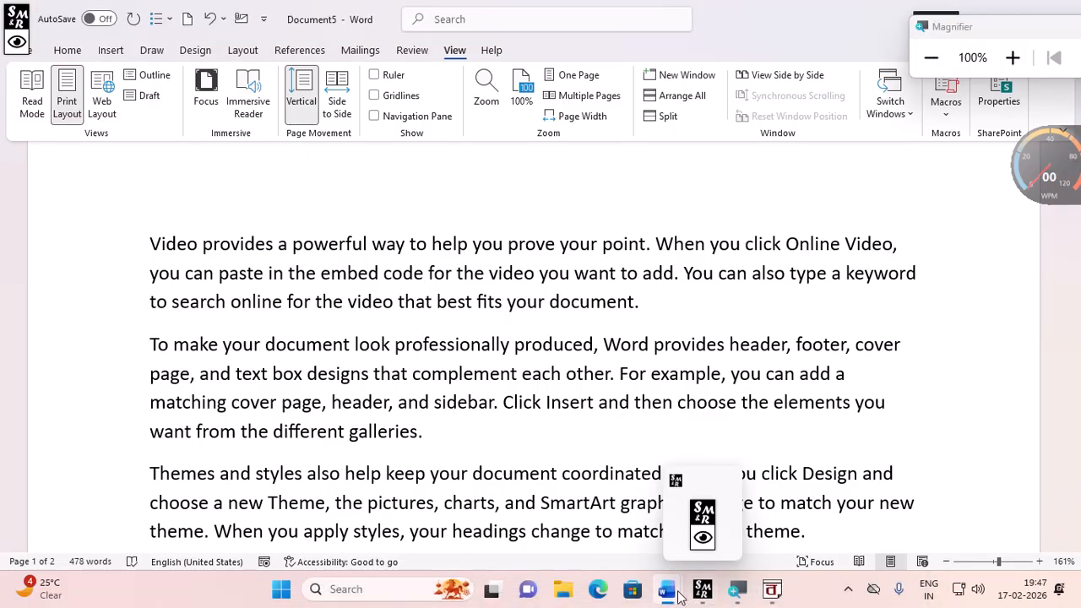
mouse_move(680, 596)
click(1064, 7)
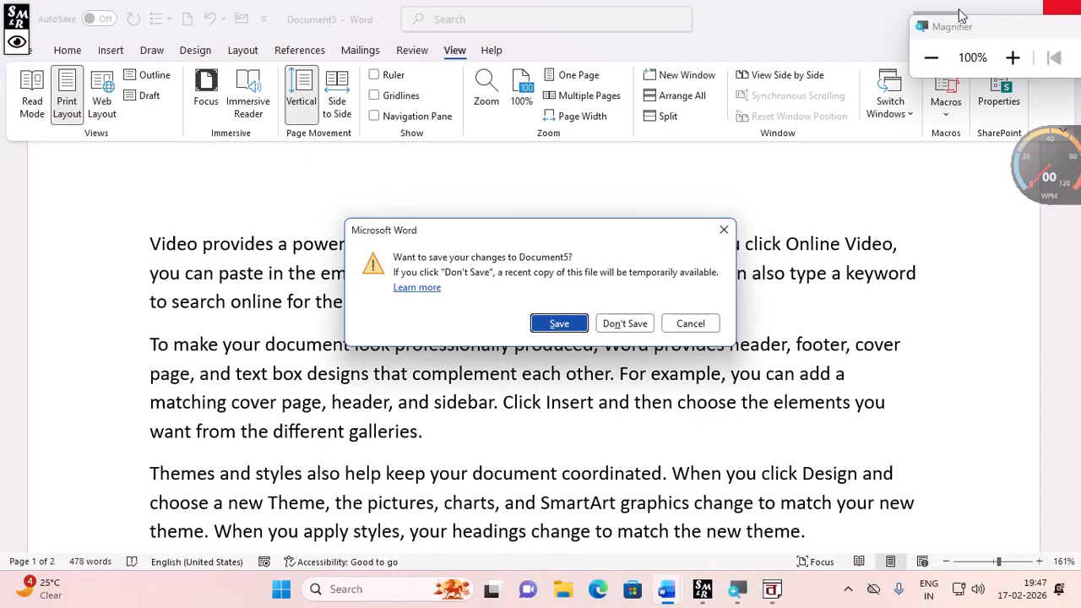
click(632, 324)
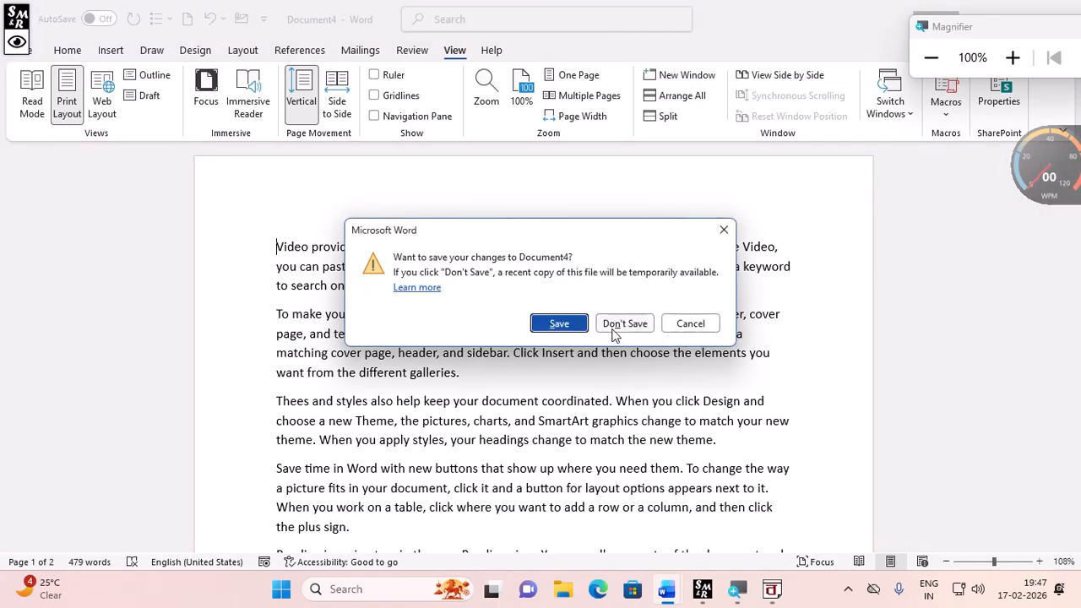
click(616, 326)
click(626, 326)
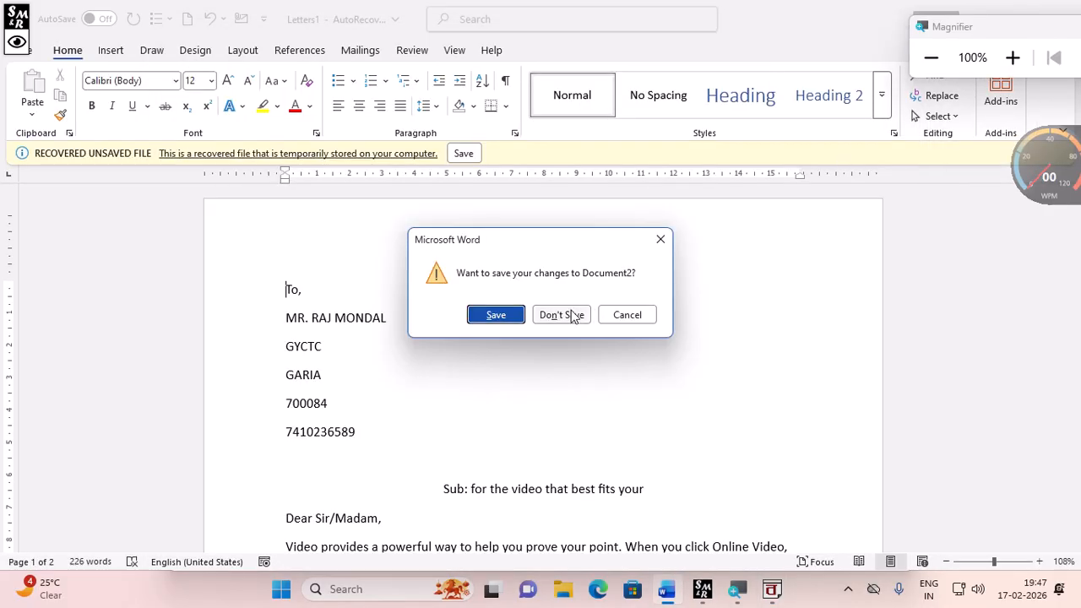
click(572, 314)
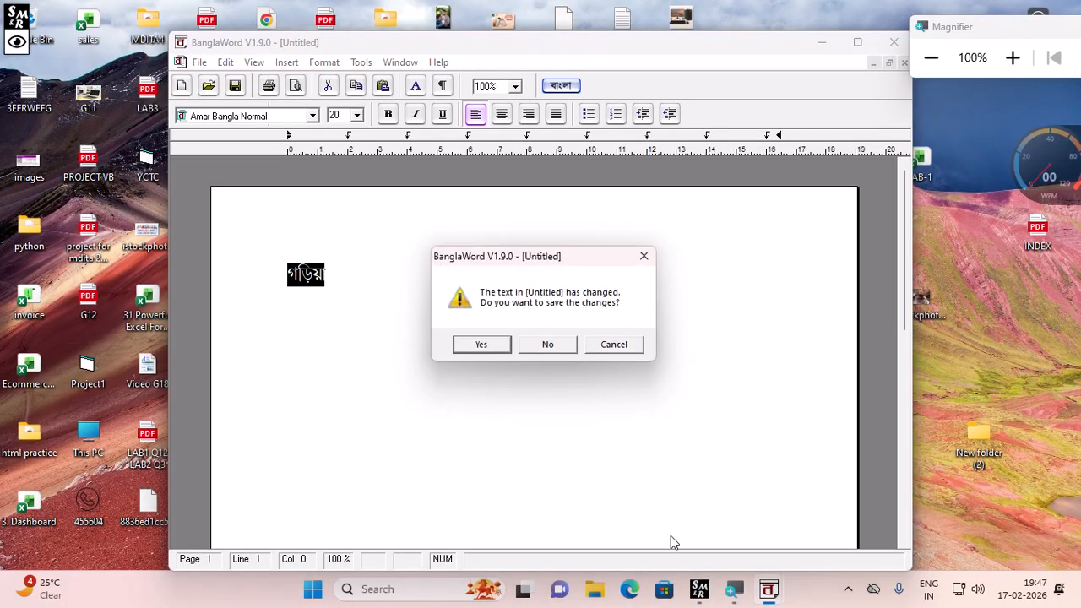
click(547, 341)
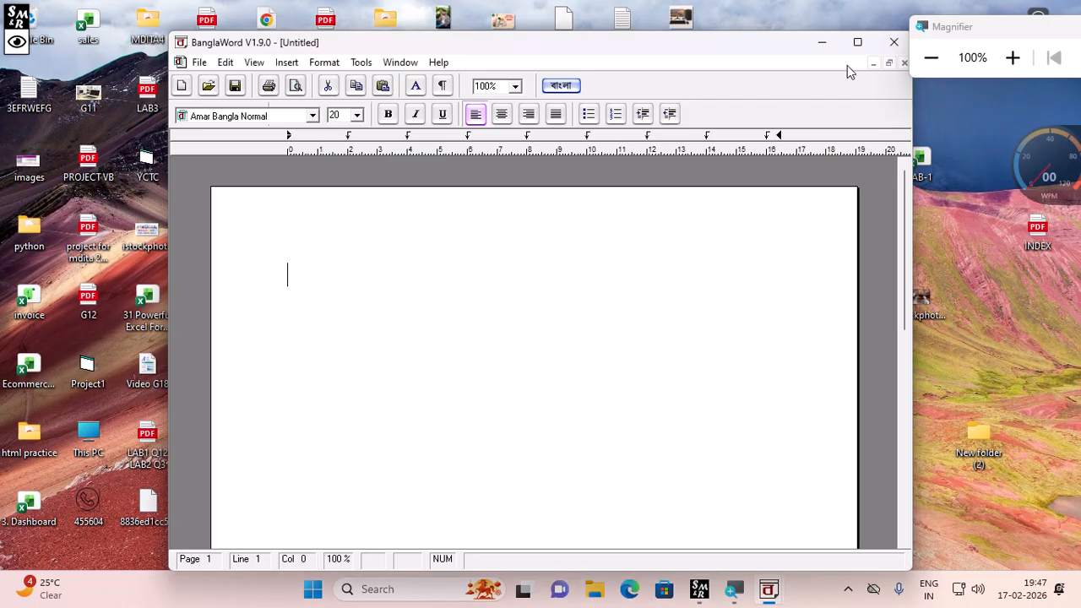
click(894, 41)
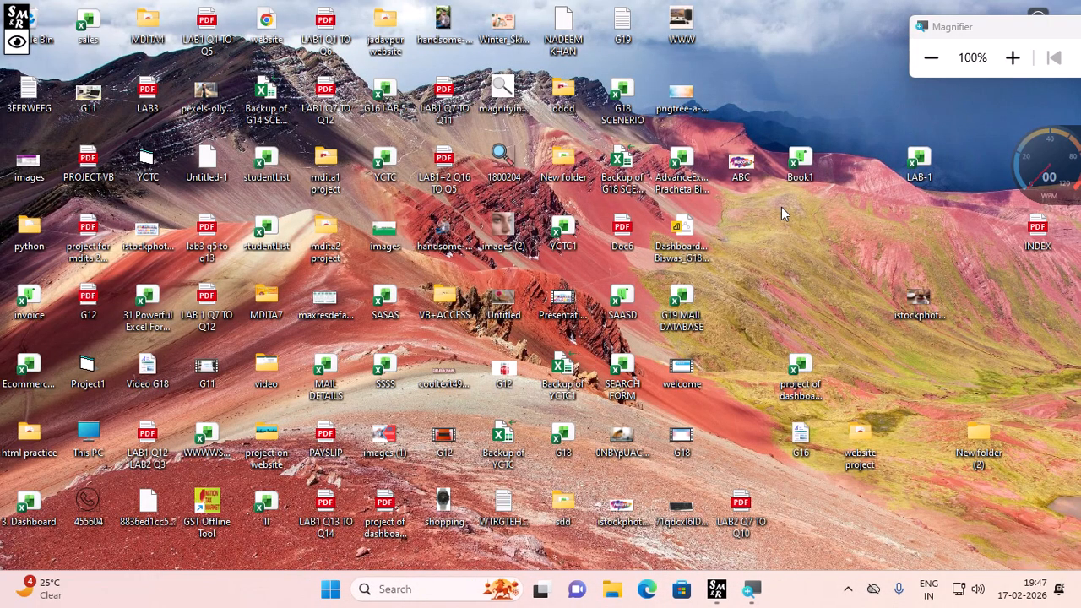
- Search for Word from the Start menu and launch it
key(super)
text(wo)
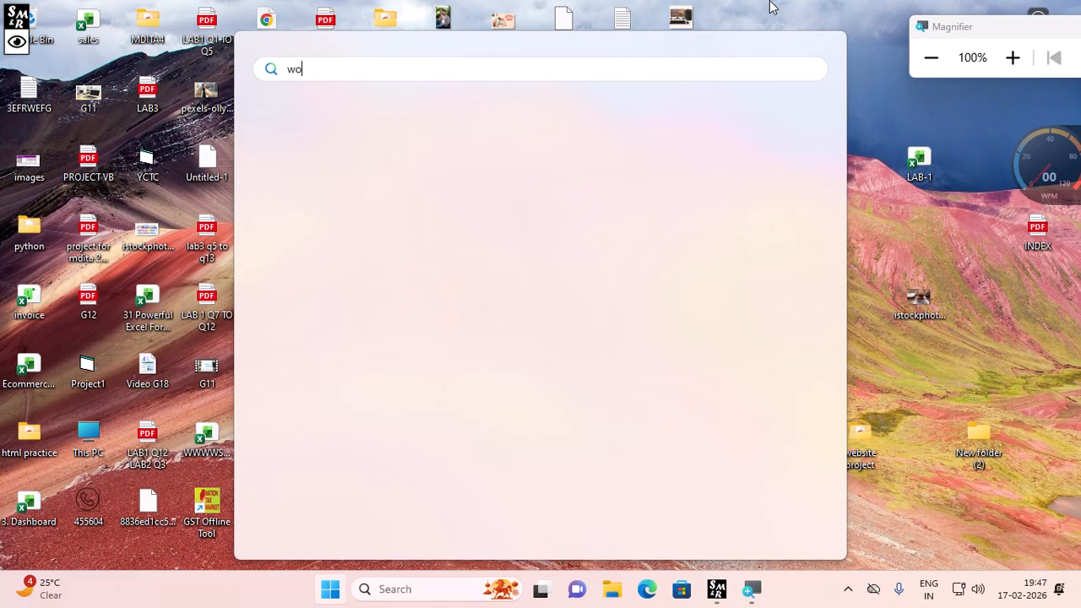
click(391, 203)
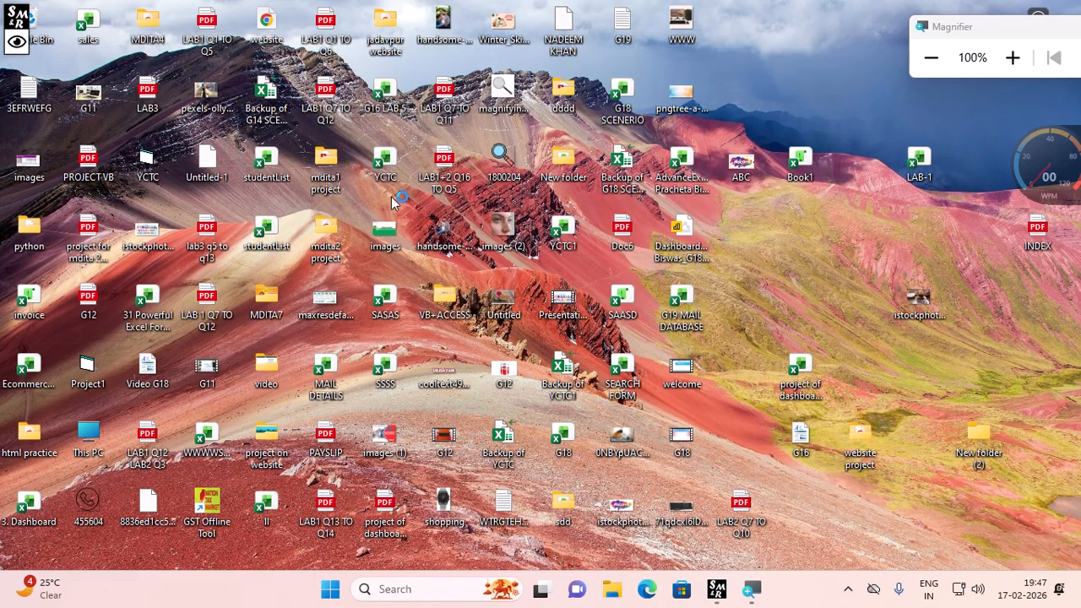
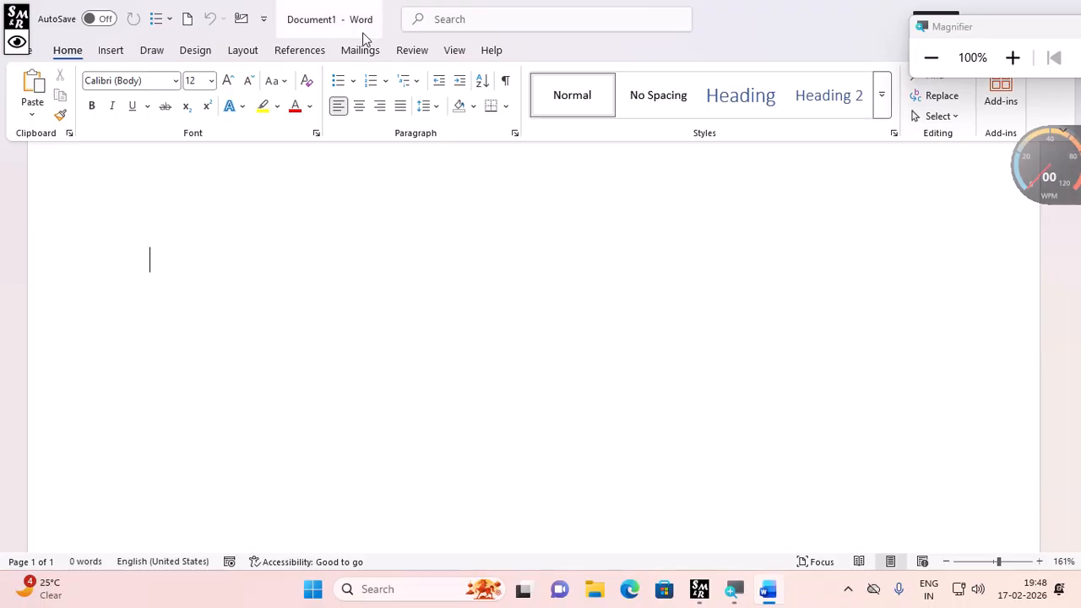
- Generate sample paragraphs in the blank document by entering =rand()
text(=ra)
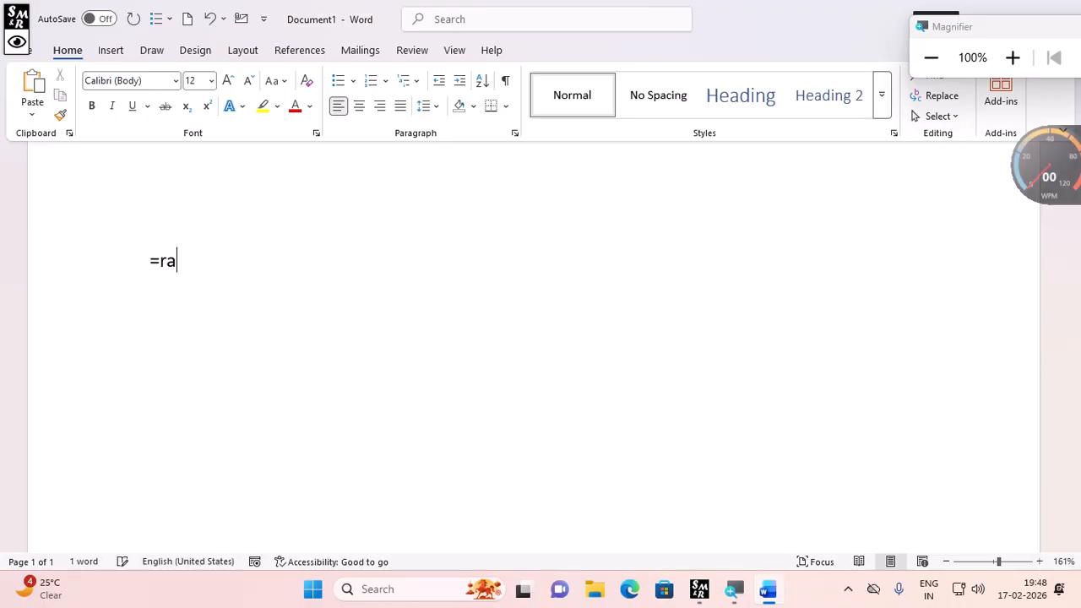
text(nd())
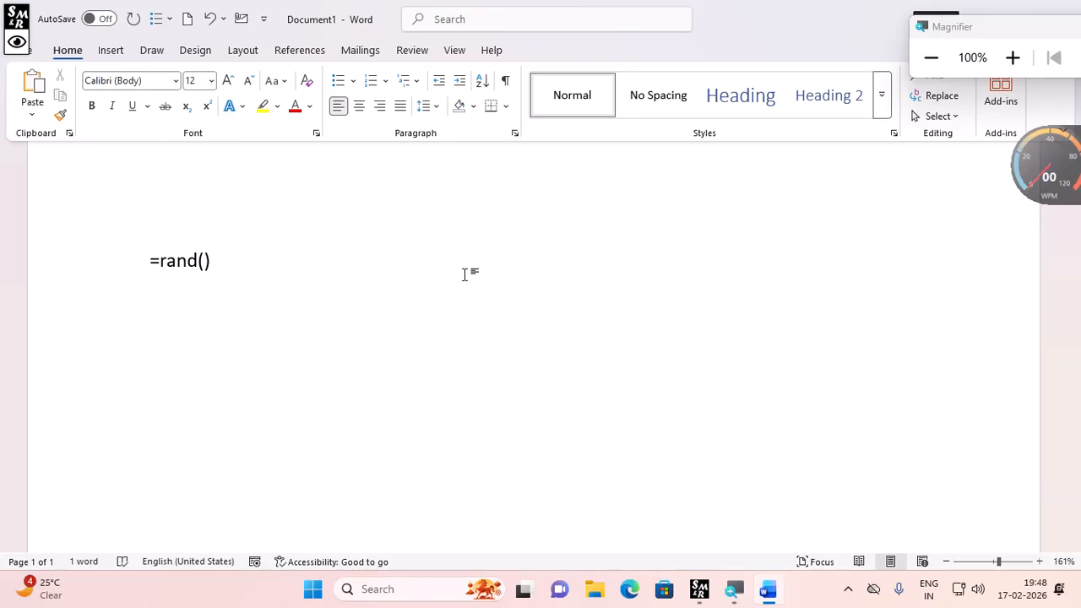
key(Return)
scroll(471, 346, up, 6)
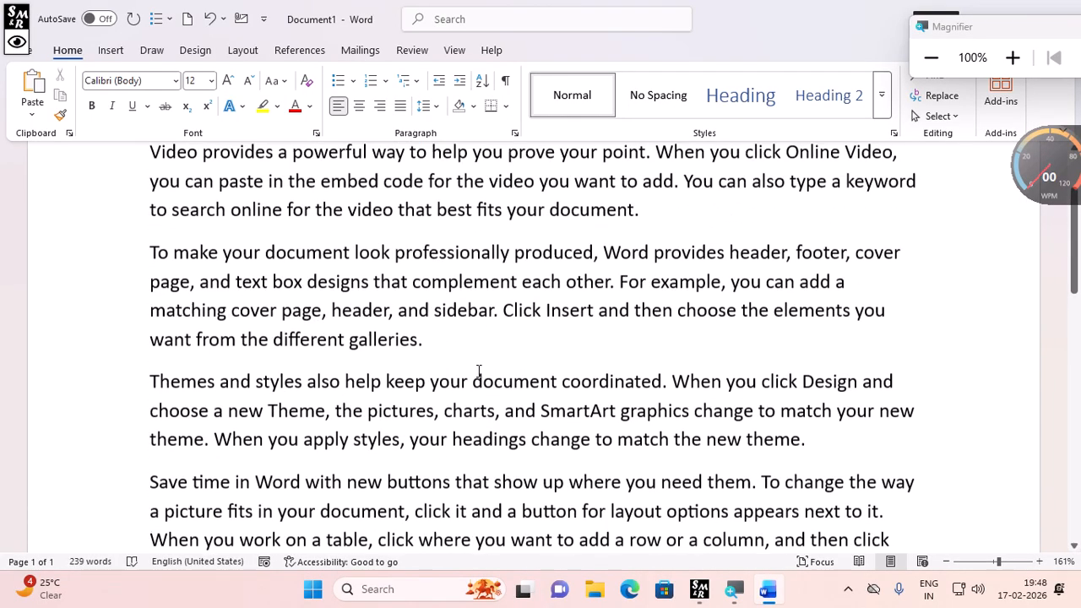
scroll(478, 359, down, 3)
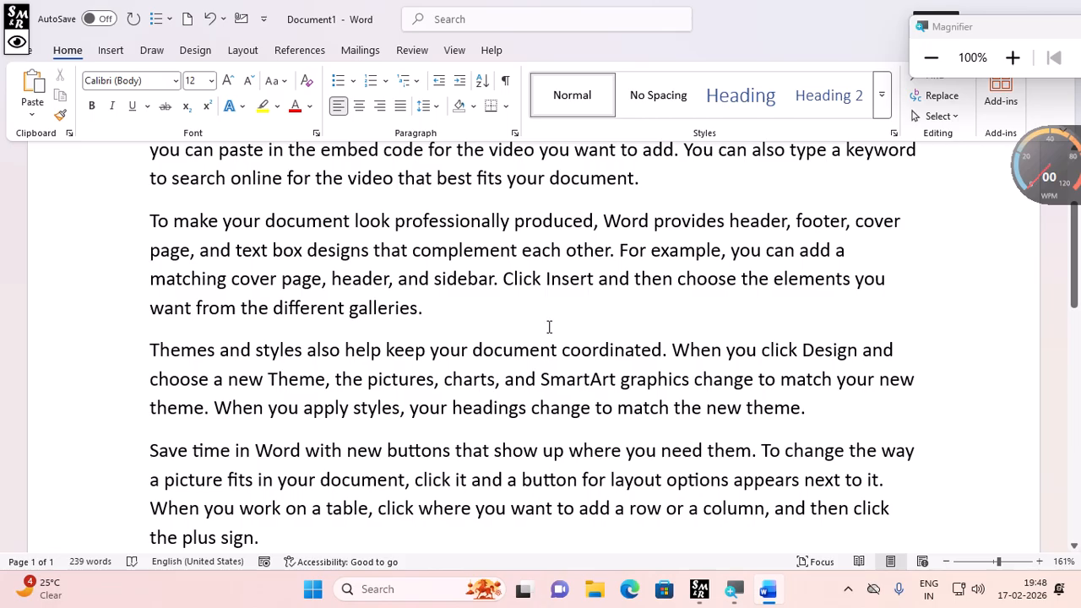
- Delete the letters 'ad' from 'headings' in the third paragraph and retype them
click(494, 409)
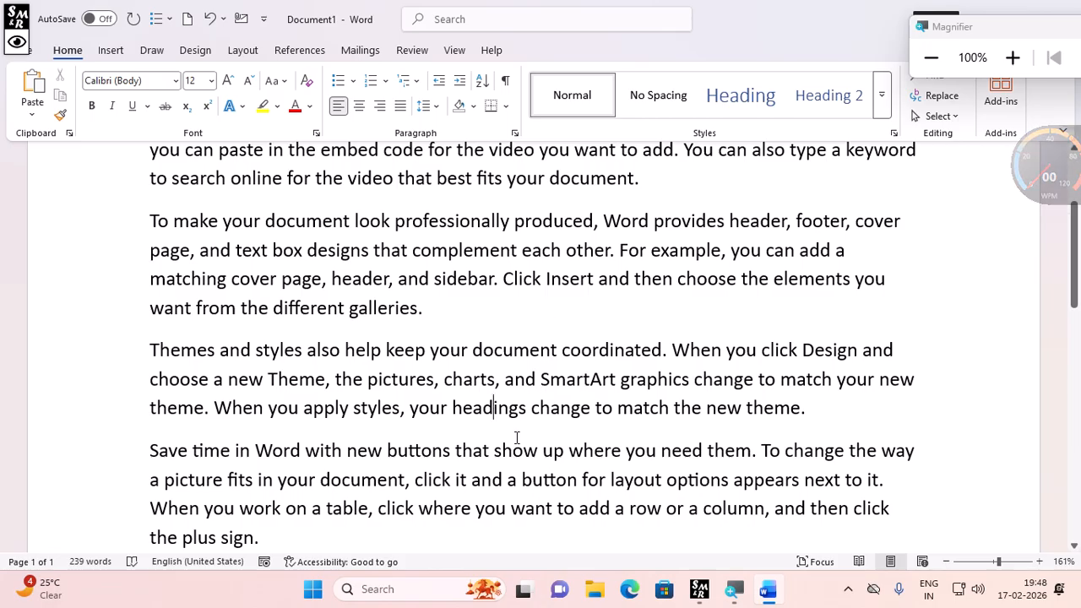
key(BackSpace)
key(BackSpace)
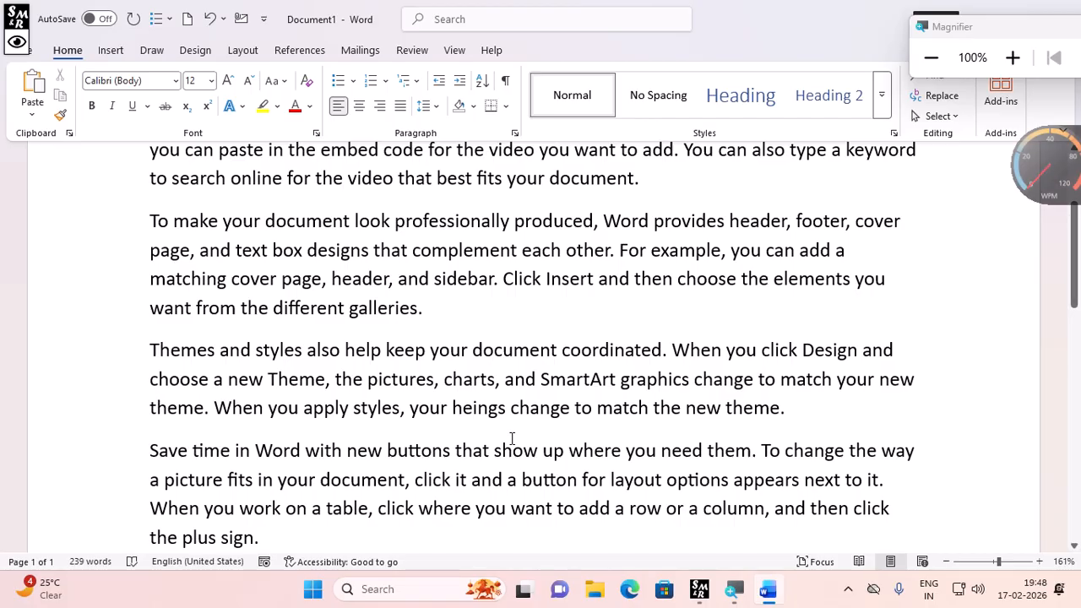
text(a)
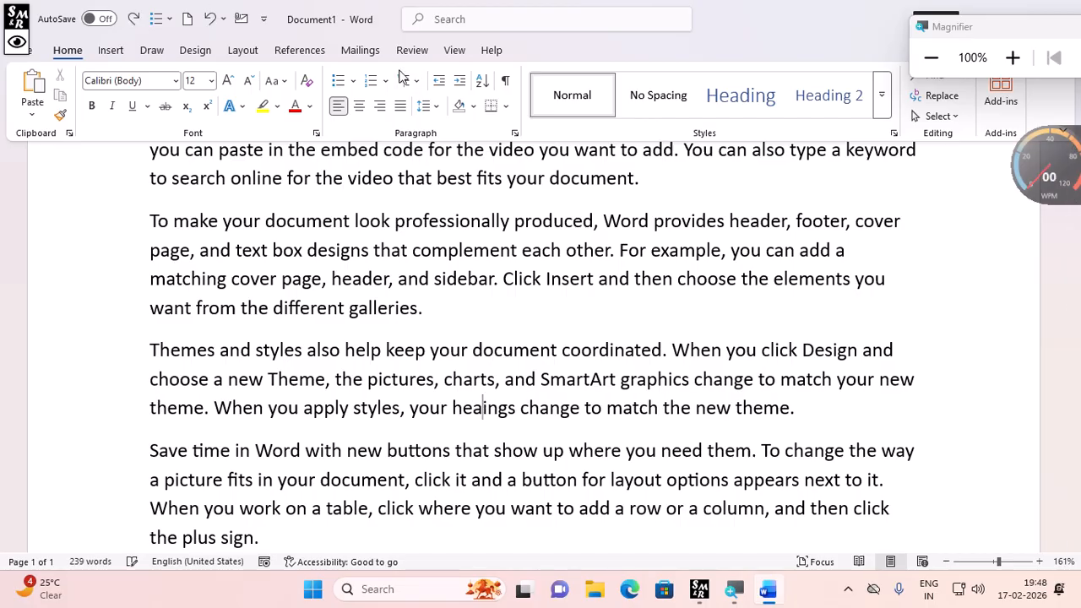
text(d)
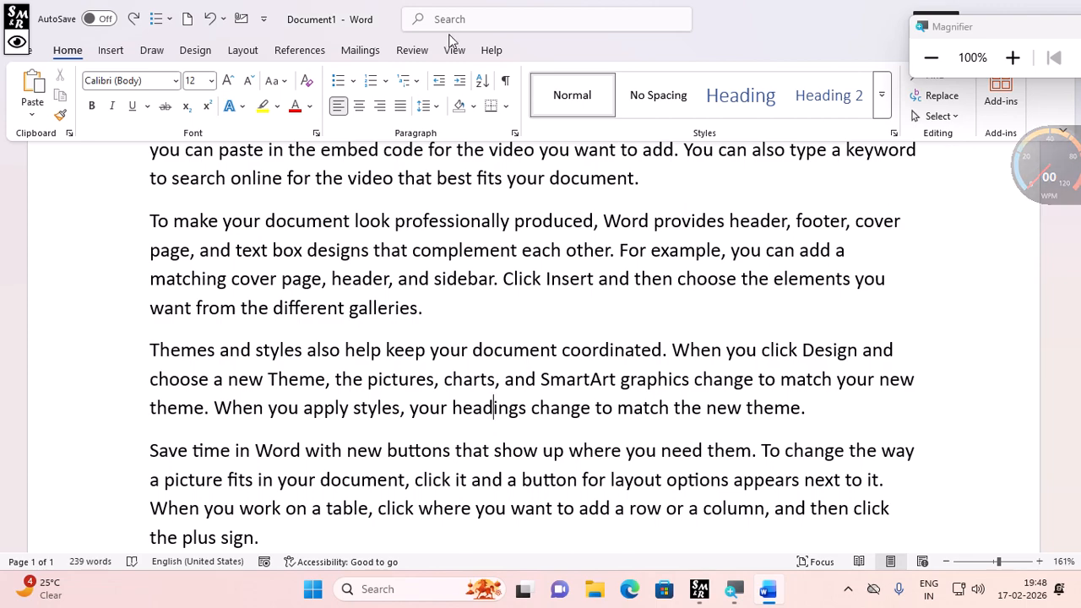
- Open a new window of the same document
click(455, 50)
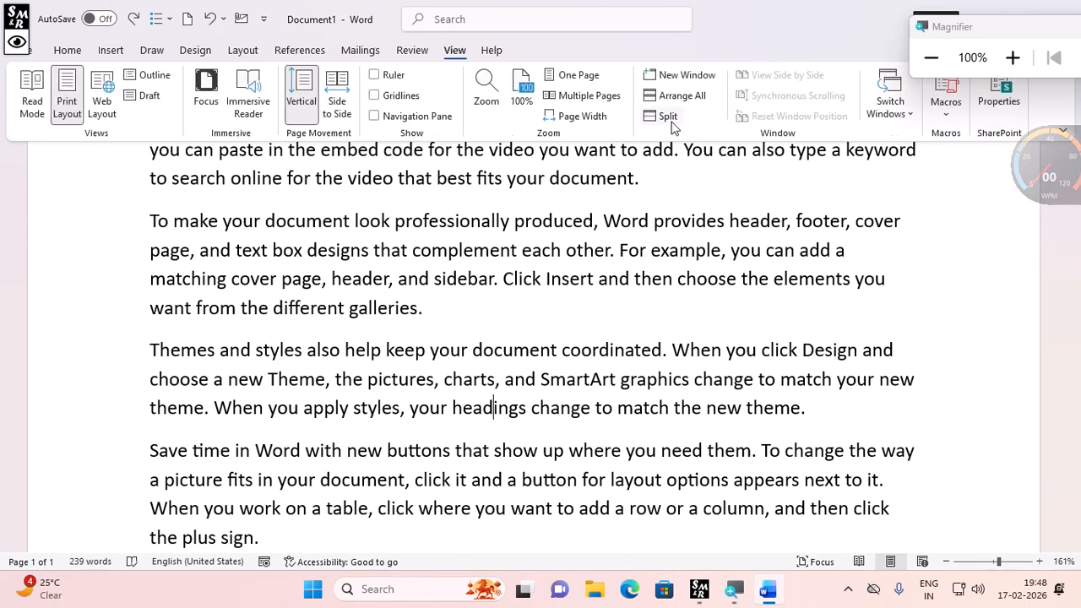
click(677, 77)
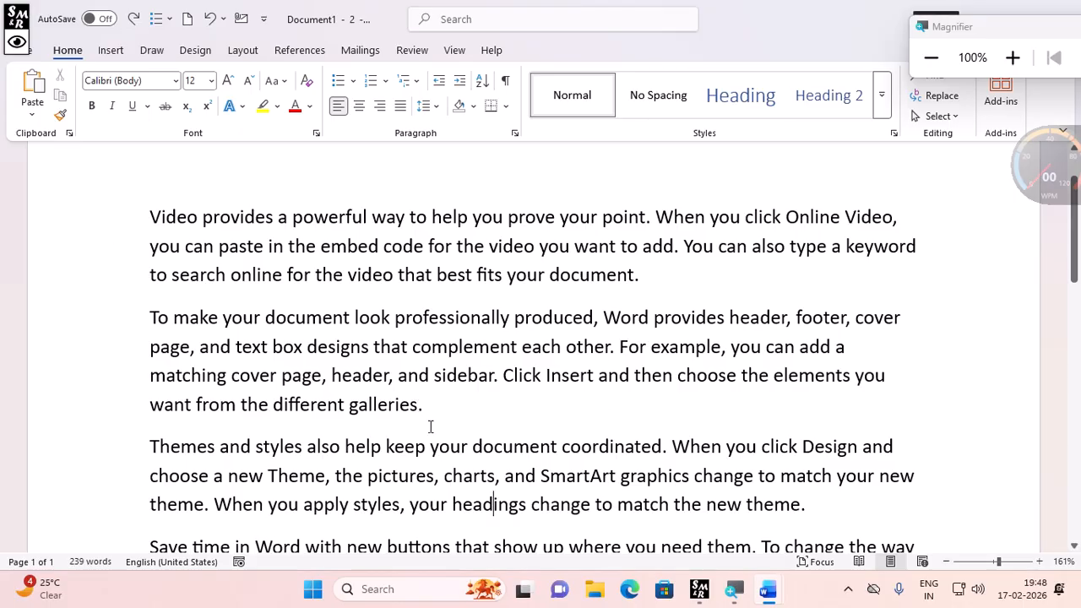
- Switch to the second window and delete the paragraph beginning 'To make your document look professionally produced'
mouse_move(765, 595)
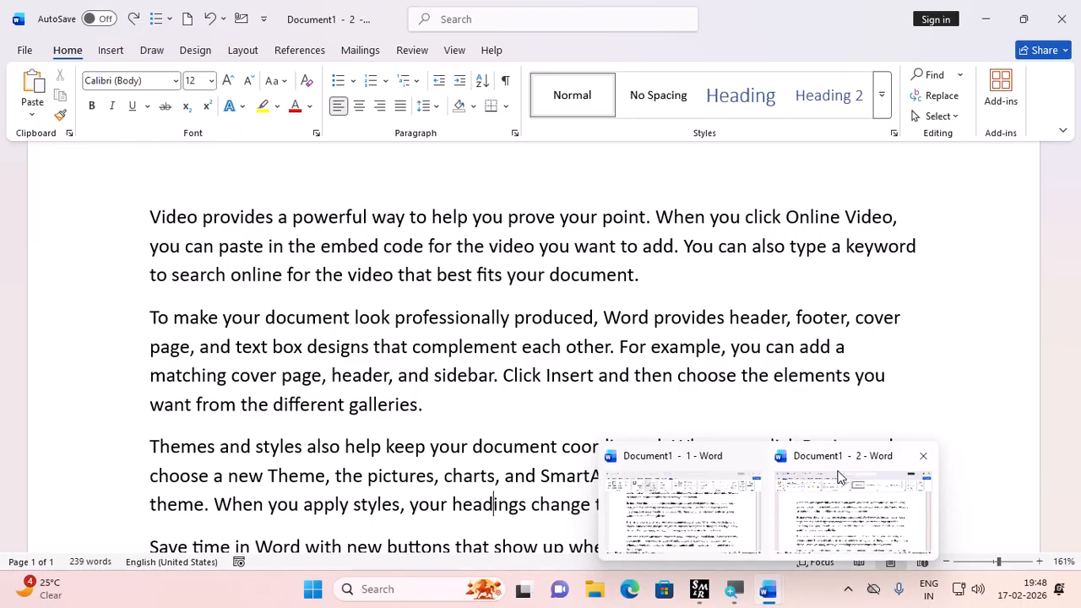
click(839, 479)
click(374, 366)
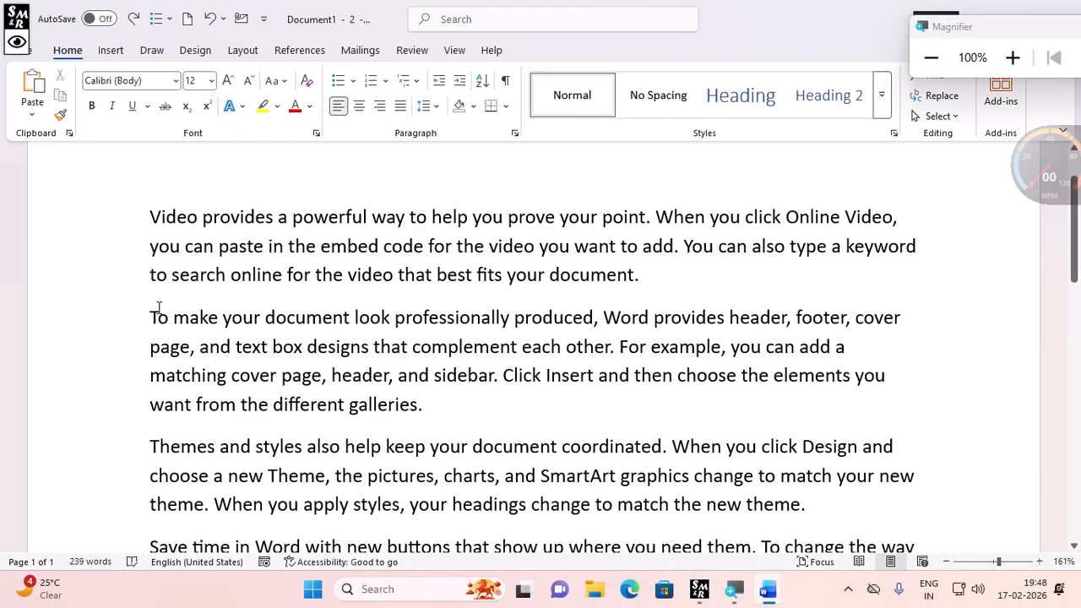
drag(152, 309, 438, 415)
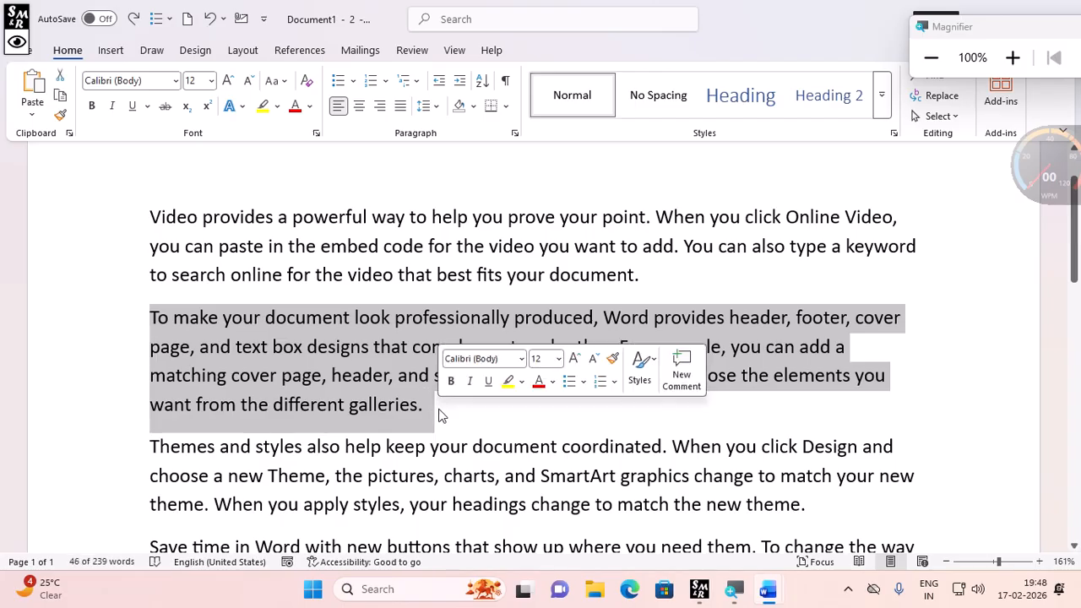
key(Delete)
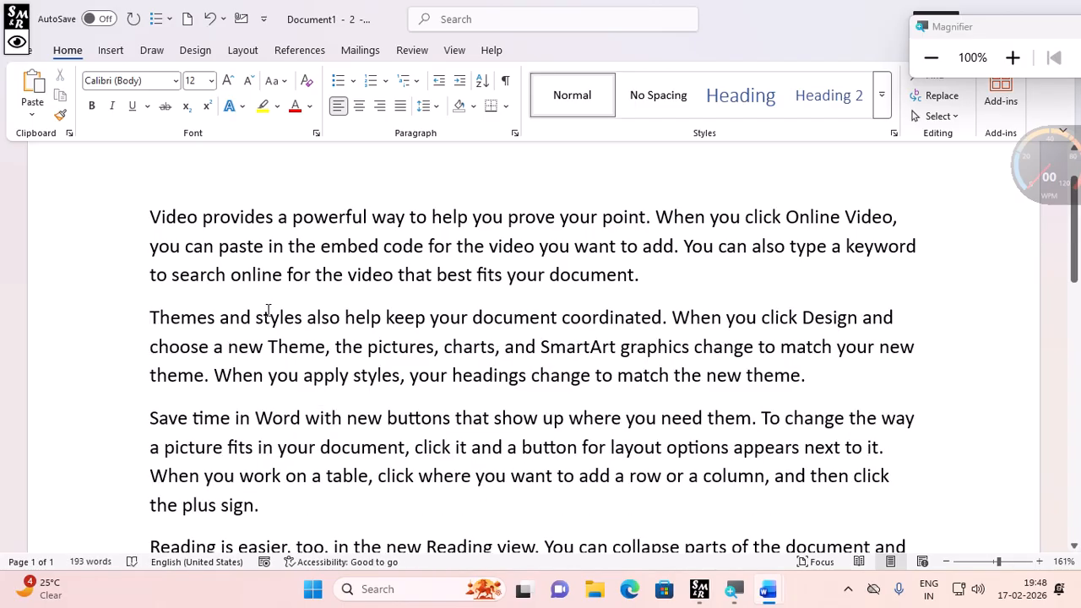
- Switch back to the first document window and scroll through its text
click(1013, 57)
click(311, 37)
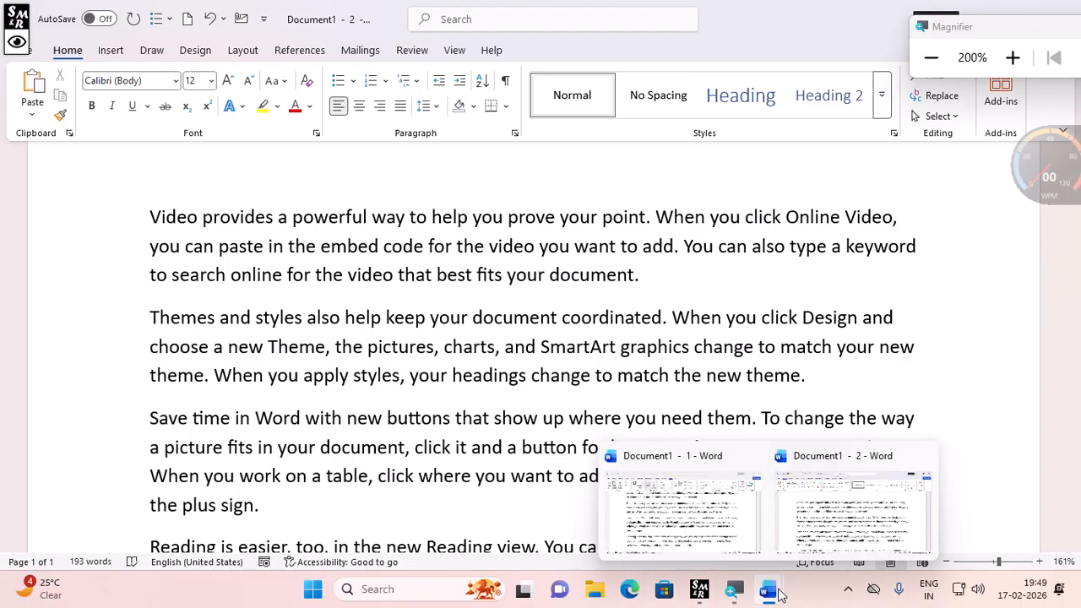
click(710, 513)
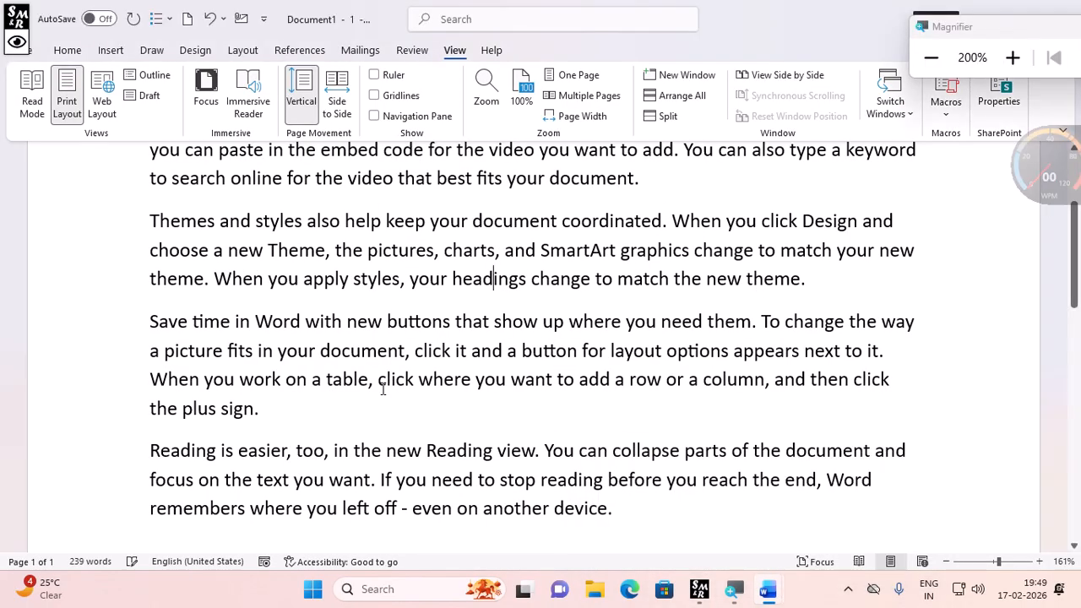
scroll(495, 420, up, 3)
scroll(221, 407, down, 1)
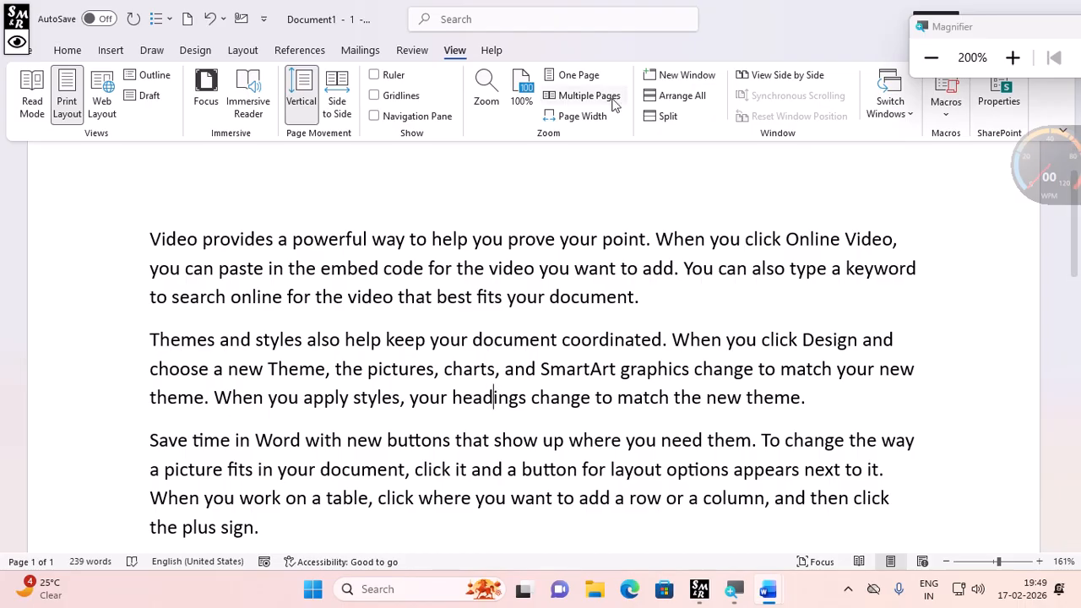
click(932, 57)
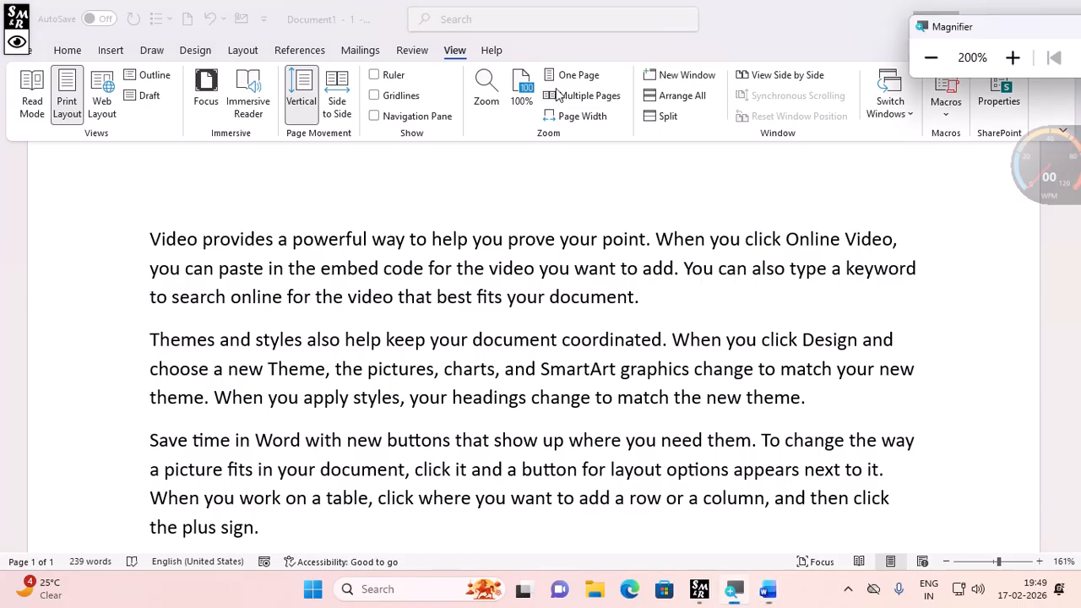
- Delete the words 'Save time in Word' at the start of the paragraph about new buttons
click(380, 439)
drag(153, 440, 305, 441)
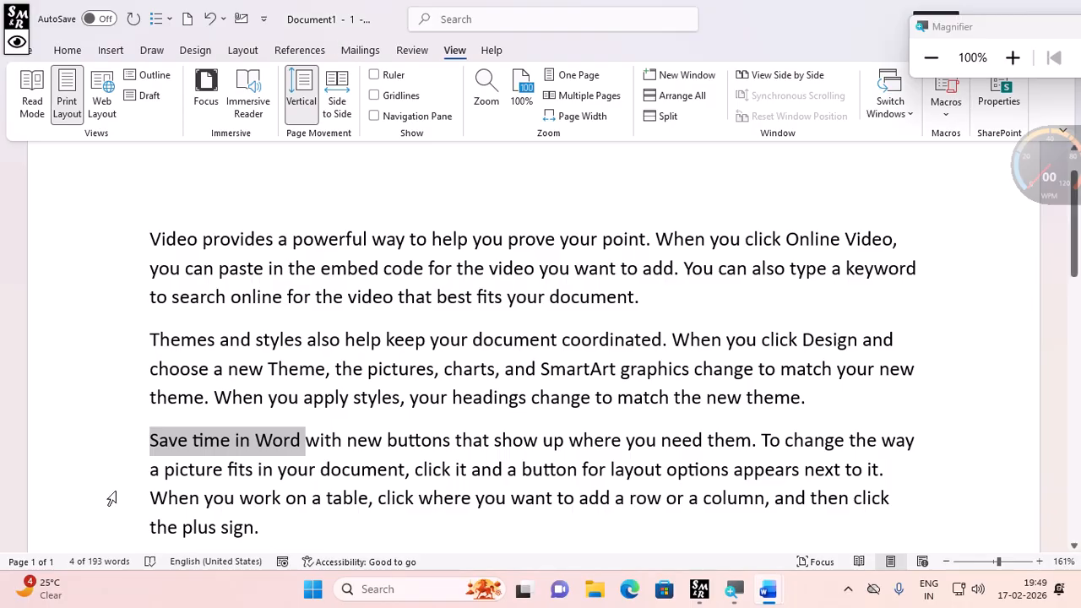
key(Delete)
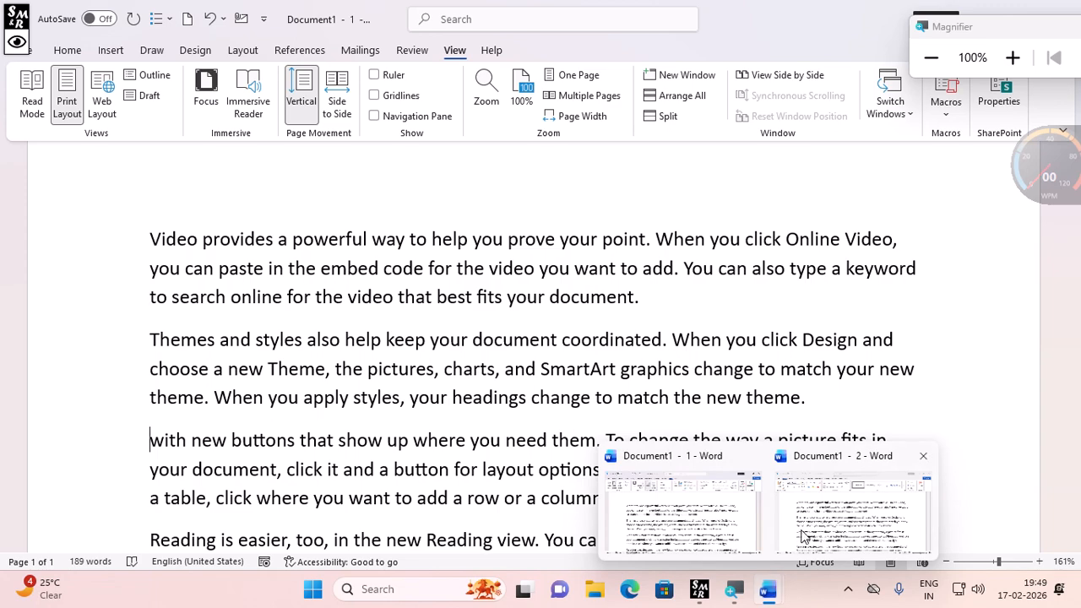
- Switch to the second window and arrange both document windows stacked on screen
click(804, 536)
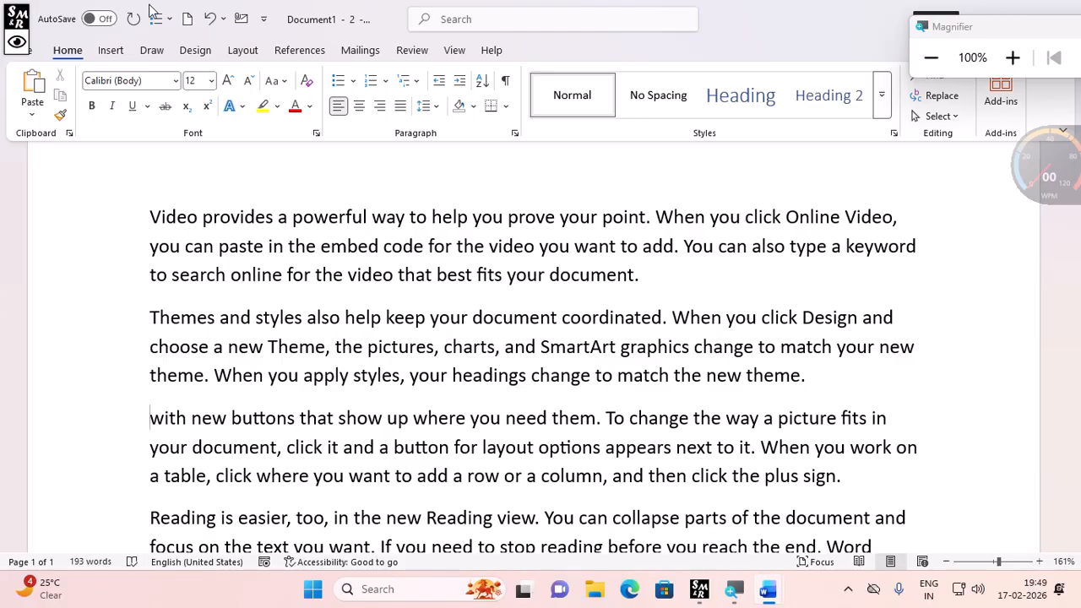
click(460, 57)
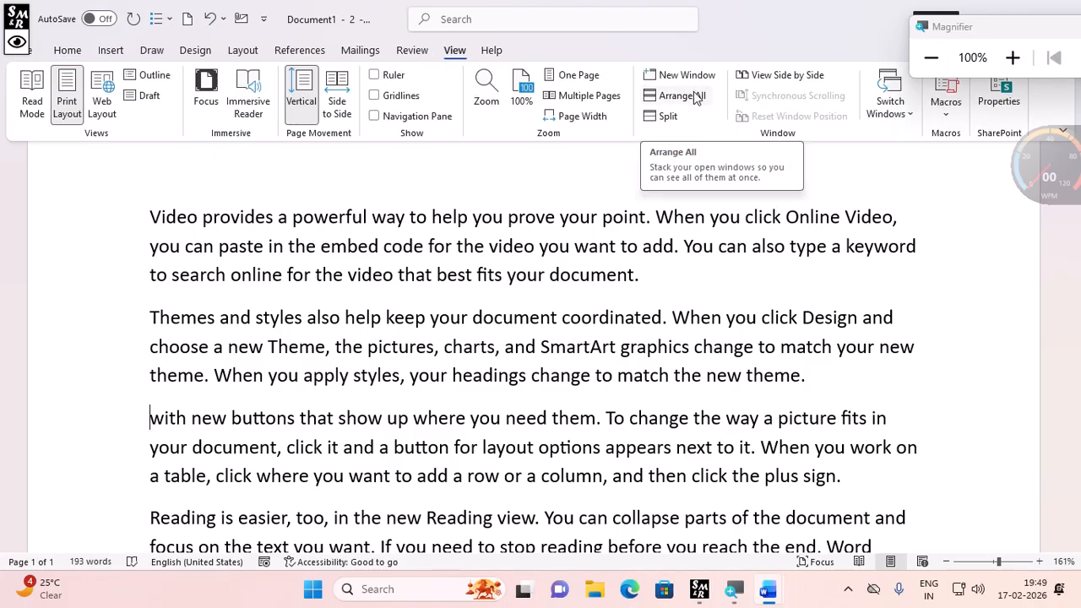
mouse_move(769, 589)
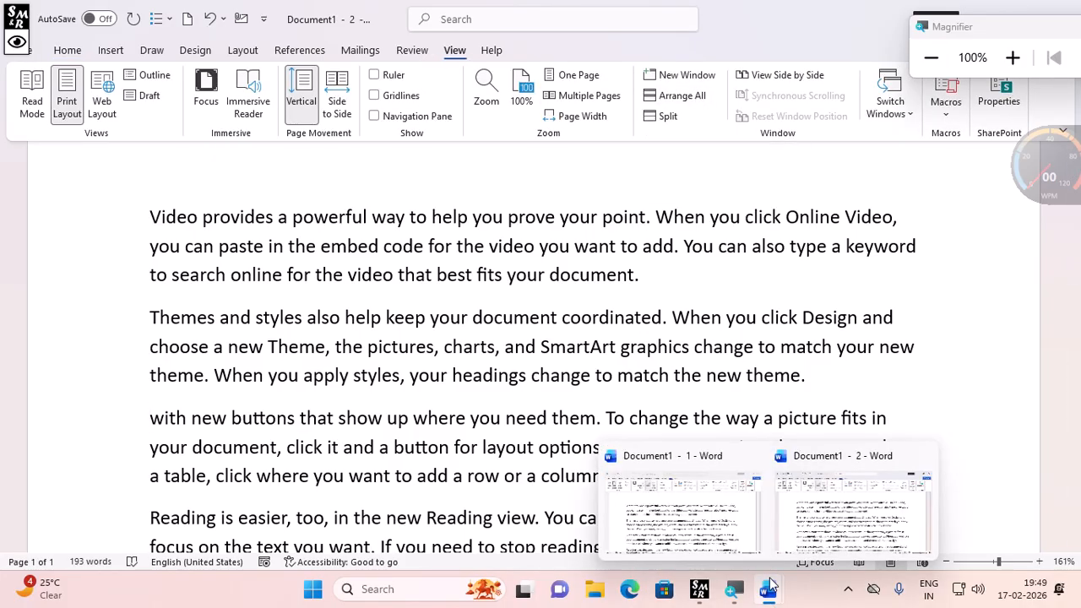
click(451, 317)
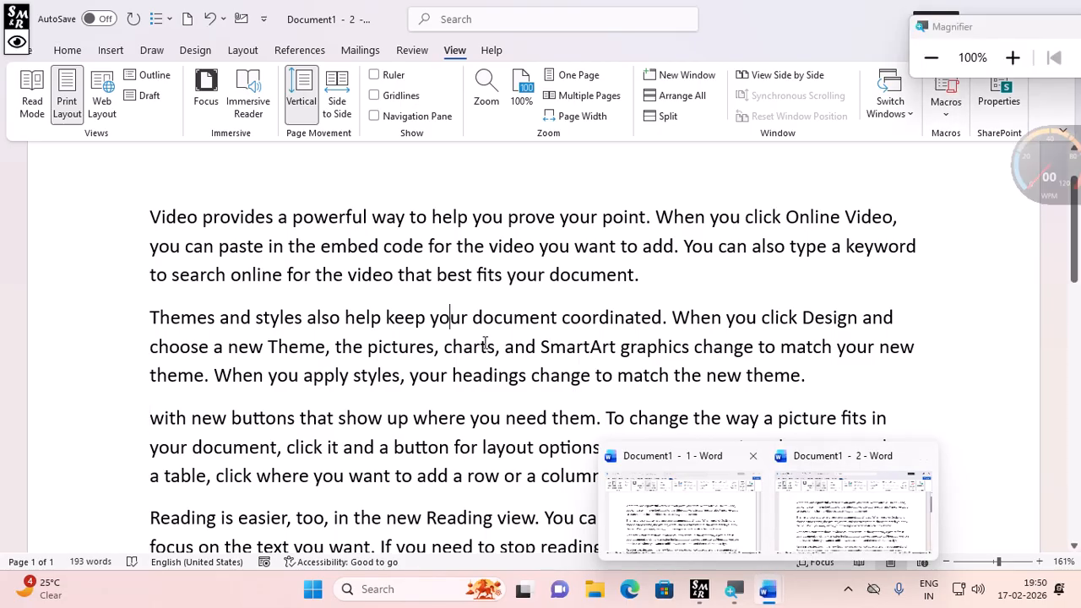
click(673, 95)
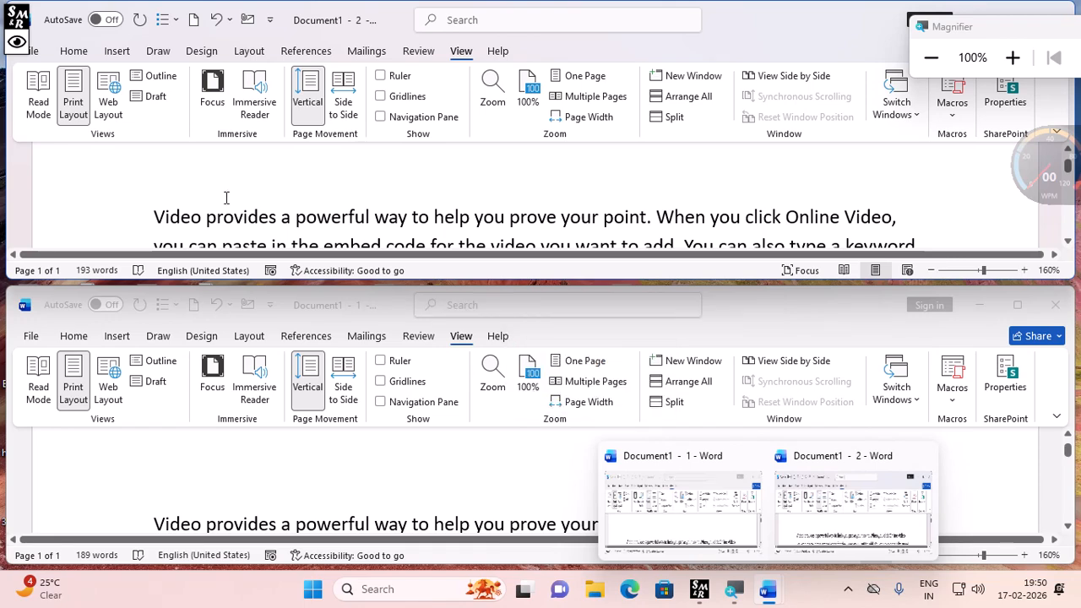
- Delete the opening words of the first paragraph in the upper window, up to 'ou prove your point'
scroll(284, 484, down, 1)
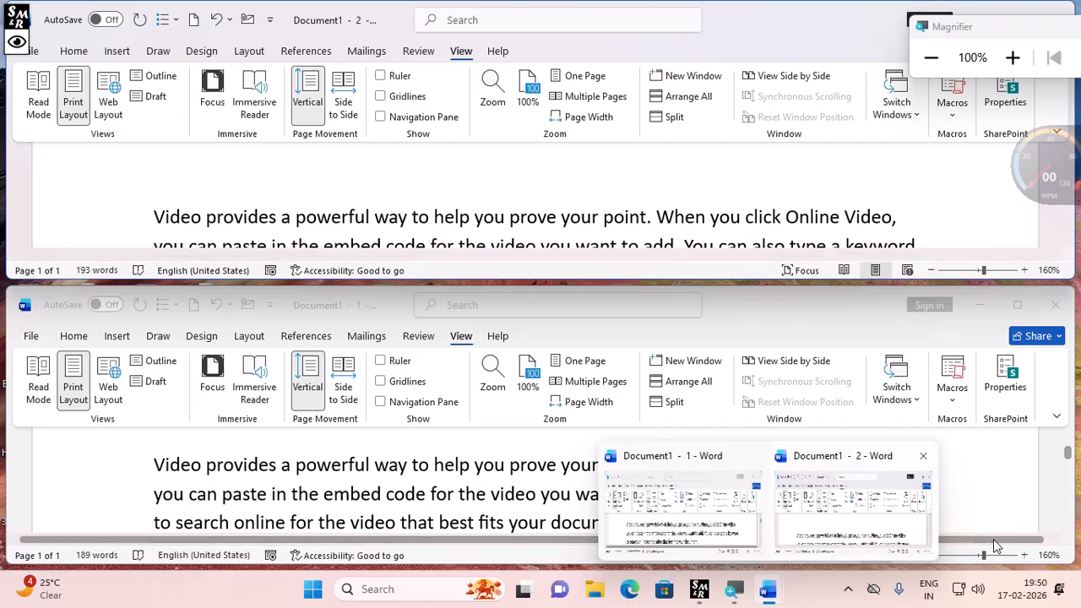
click(485, 217)
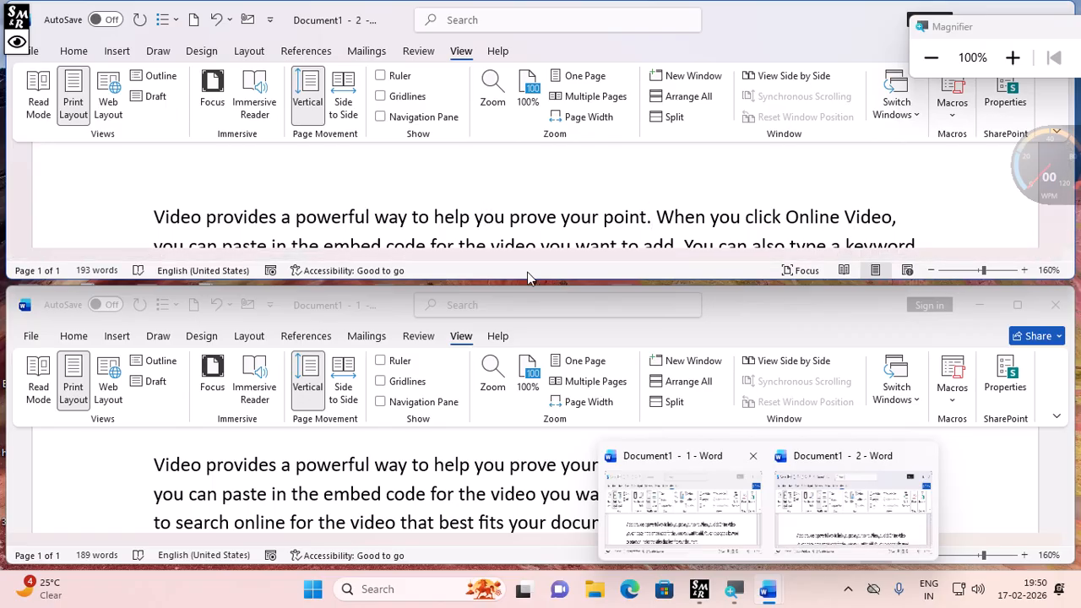
key(BackSpace)
key(BackSpace)
key(BackSpace)
key(BackSpace)
key(BackSpace)
key(BackSpace)
key(BackSpace)
key(BackSpace)
key(BackSpace)
key(BackSpace)
key(BackSpace)
key(BackSpace)
key(BackSpace)
key(BackSpace)
key(BackSpace)
key(BackSpace)
key(BackSpace)
key(BackSpace)
key(BackSpace)
key(BackSpace)
key(BackSpace)
key(BackSpace)
key(BackSpace)
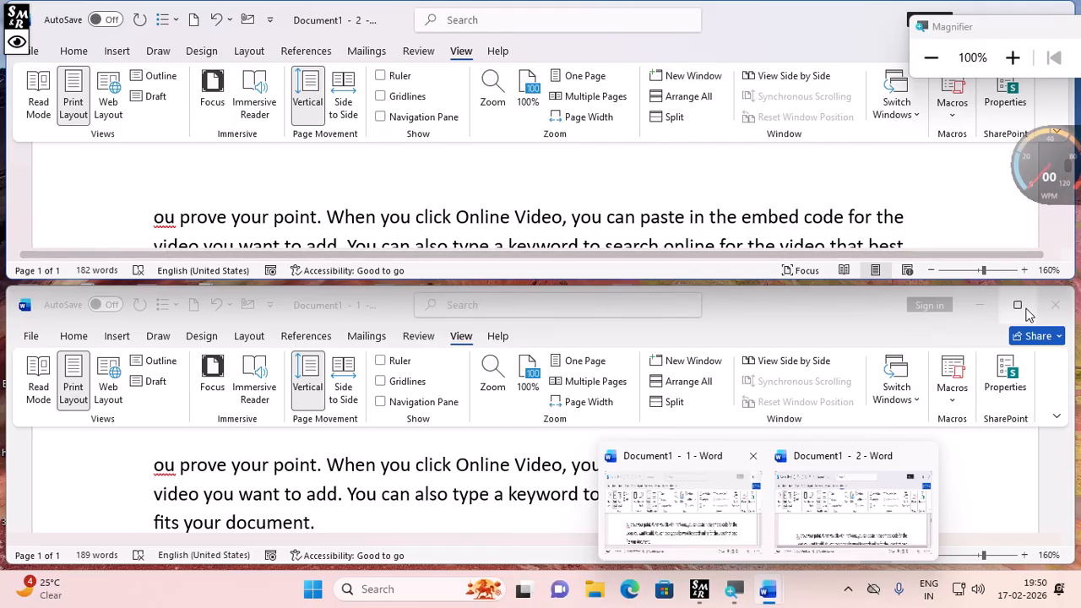
- Minimize the lower window and maximize the upper document window
click(980, 313)
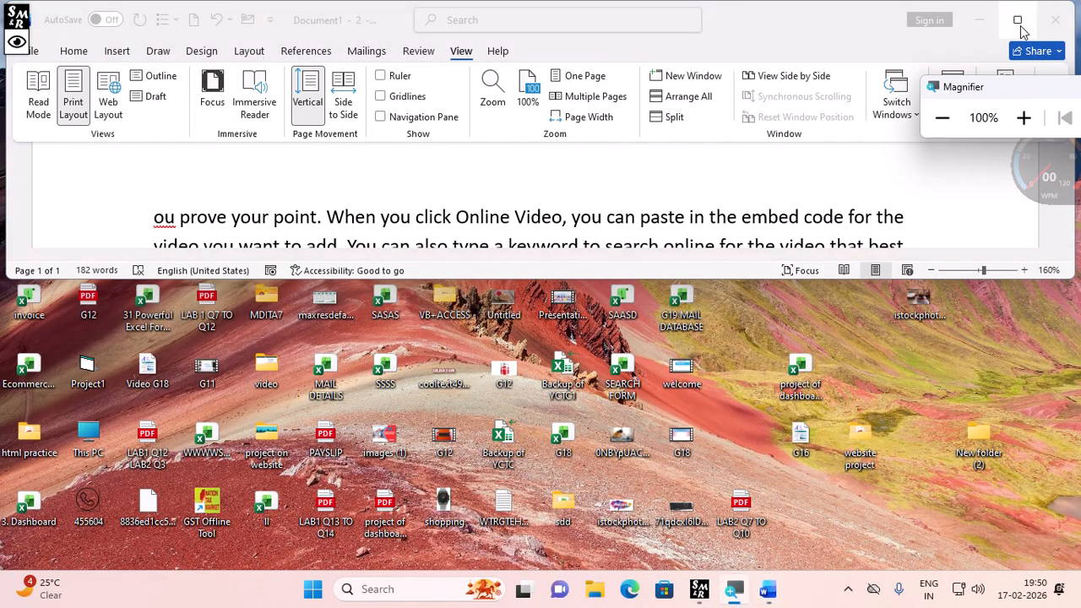
click(1019, 22)
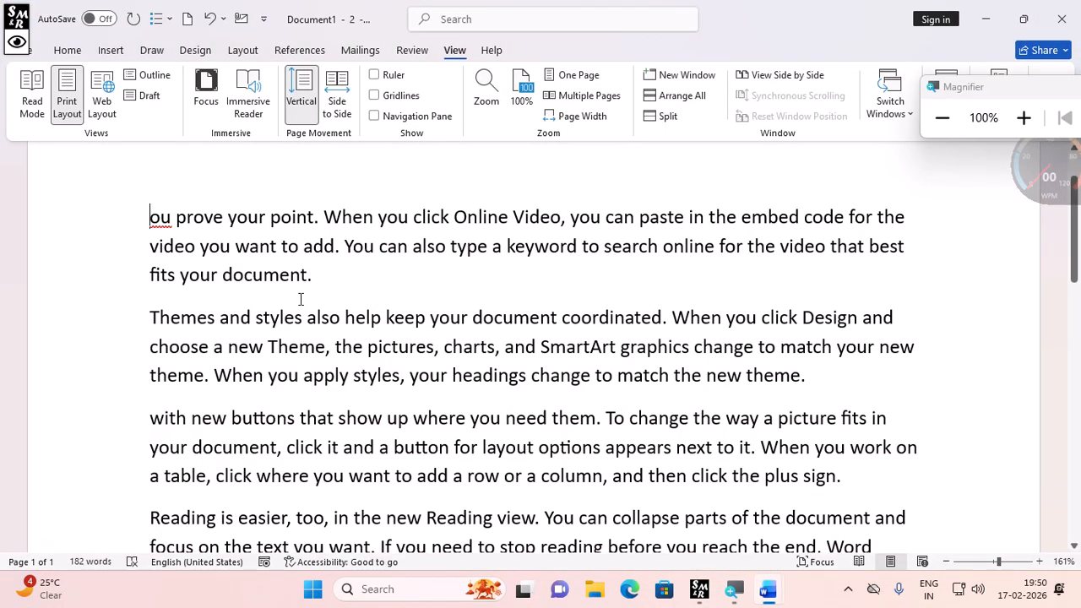
- Split the document window into two panes and remove the split
click(827, 380)
click(659, 120)
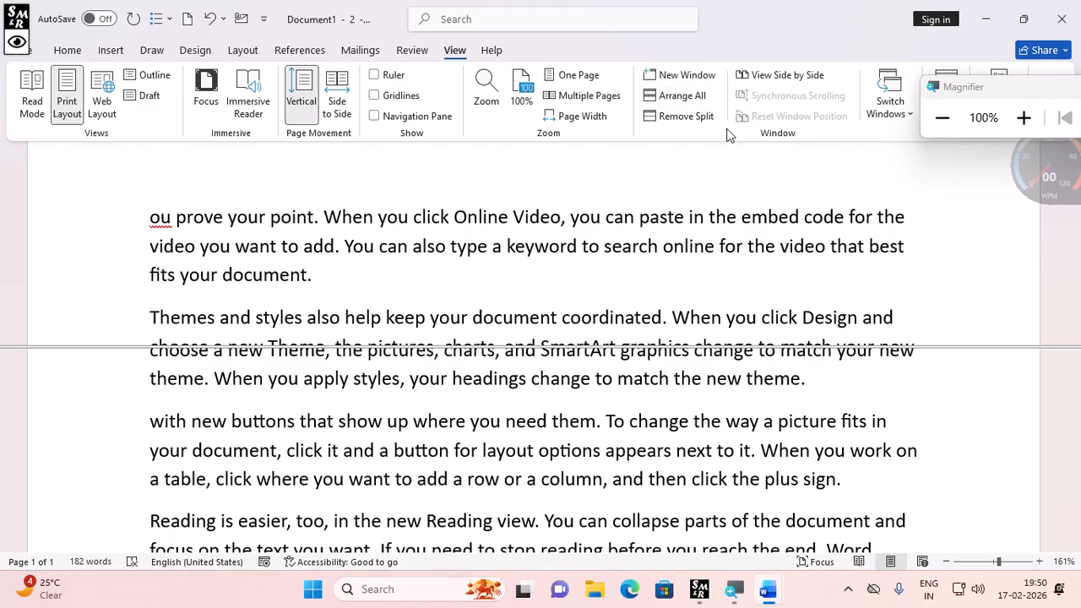
click(668, 118)
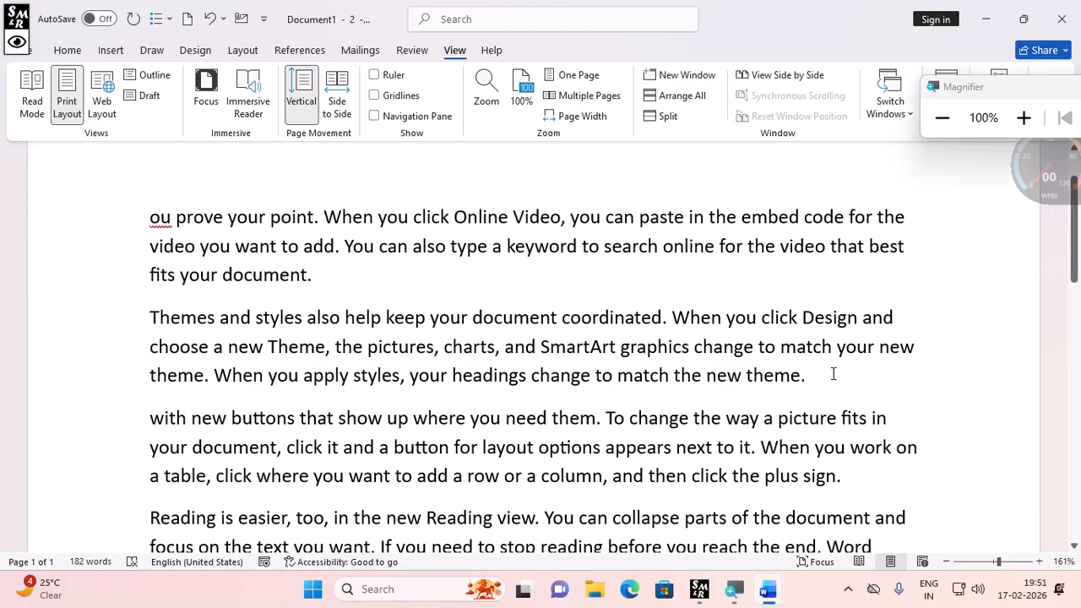
- Split the document window into two panes again
click(666, 117)
scroll(264, 393, up, 3)
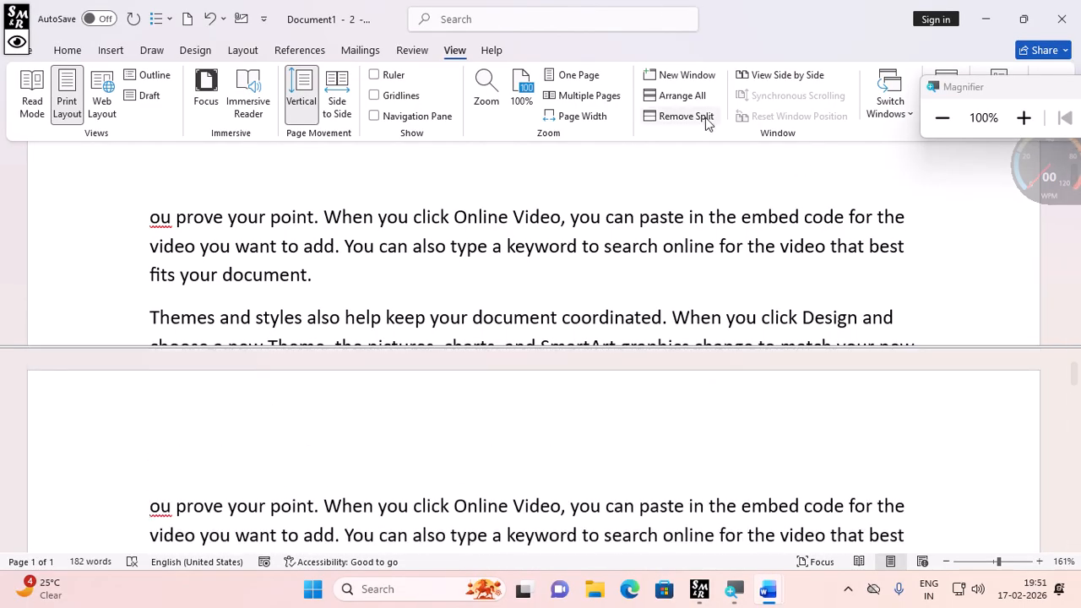
scroll(422, 515, down, 1)
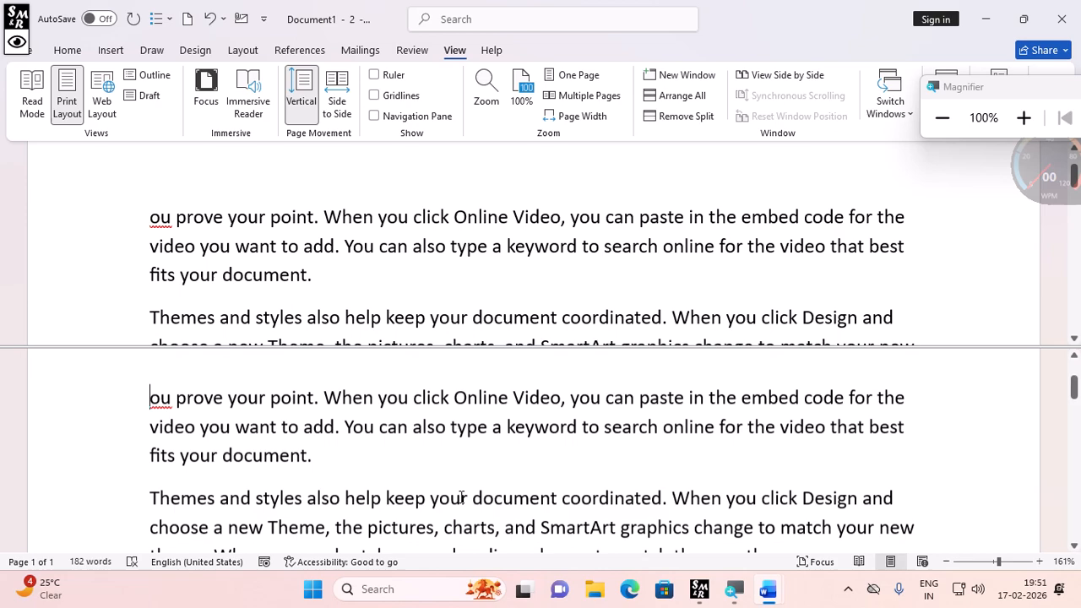
- Delete 't fits your document.' from the end of the first paragraph in the lower pane
click(325, 439)
key(BackSpace)
key(BackSpace)
key(BackSpace)
key(BackSpace)
key(BackSpace)
key(BackSpace)
key(BackSpace)
key(BackSpace)
key(BackSpace)
key(BackSpace)
key(BackSpace)
key(BackSpace)
key(BackSpace)
key(BackSpace)
key(BackSpace)
key(BackSpace)
key(BackSpace)
key(BackSpace)
key(BackSpace)
key(BackSpace)
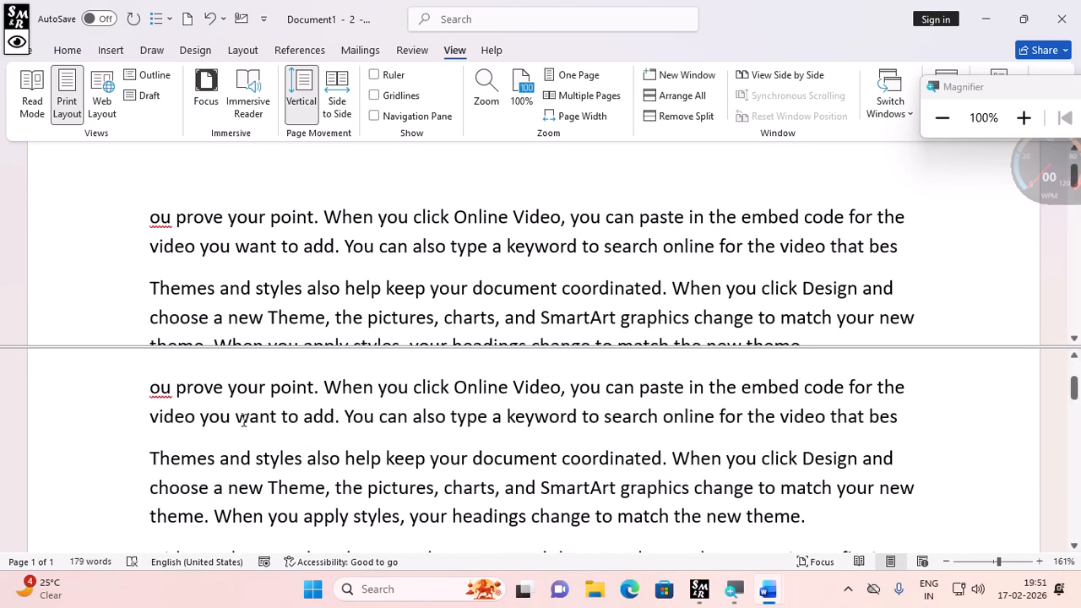
- Remove the split from the document window
scroll(549, 498, up, 3)
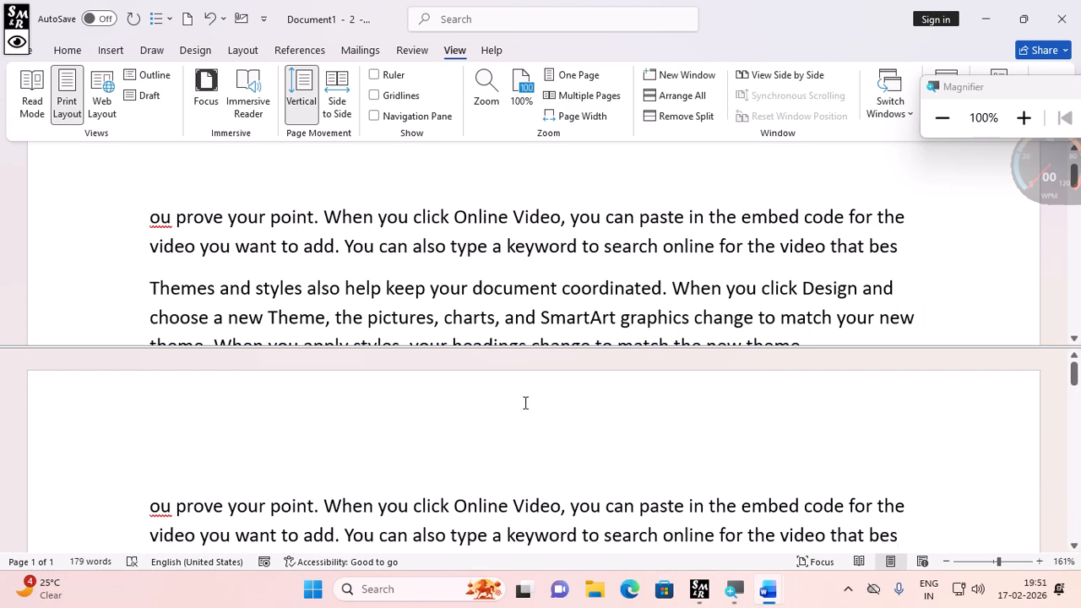
click(701, 119)
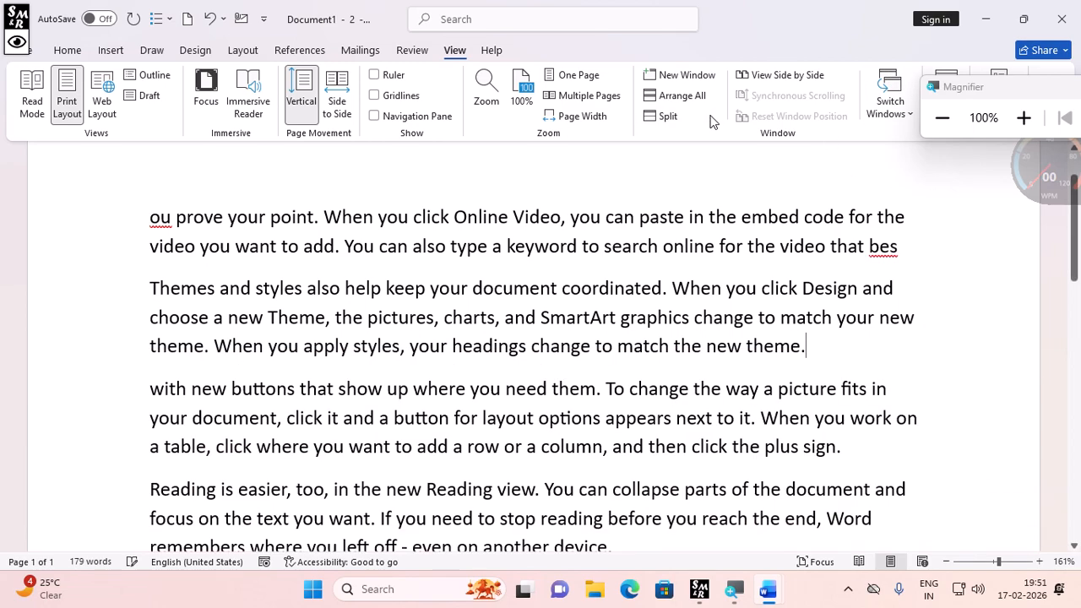
- Switch to the Document1 - 1 window and close it
drag(946, 106, 465, 81)
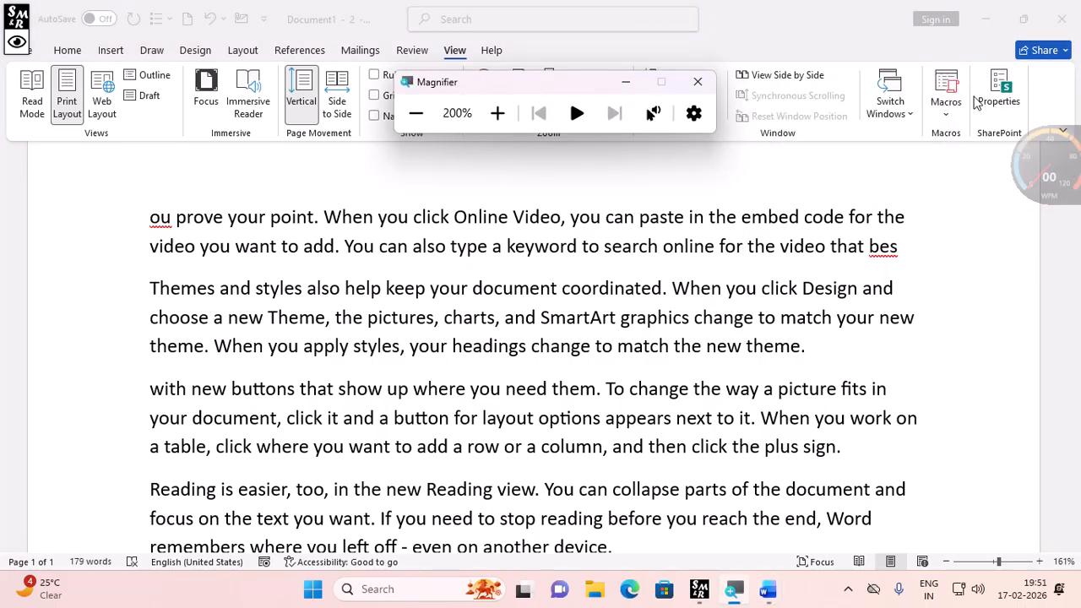
click(890, 117)
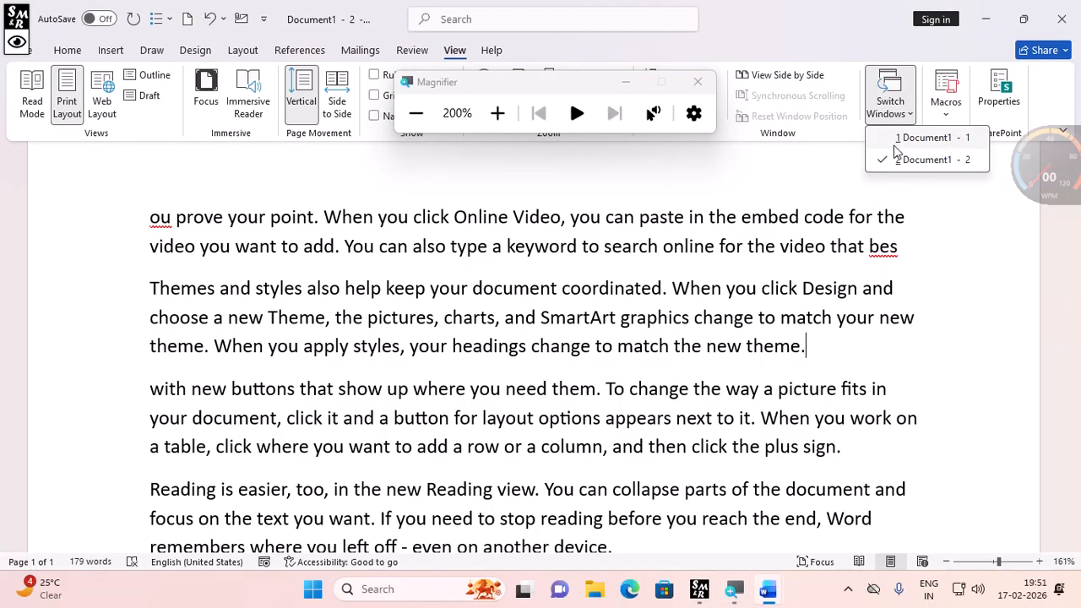
click(901, 125)
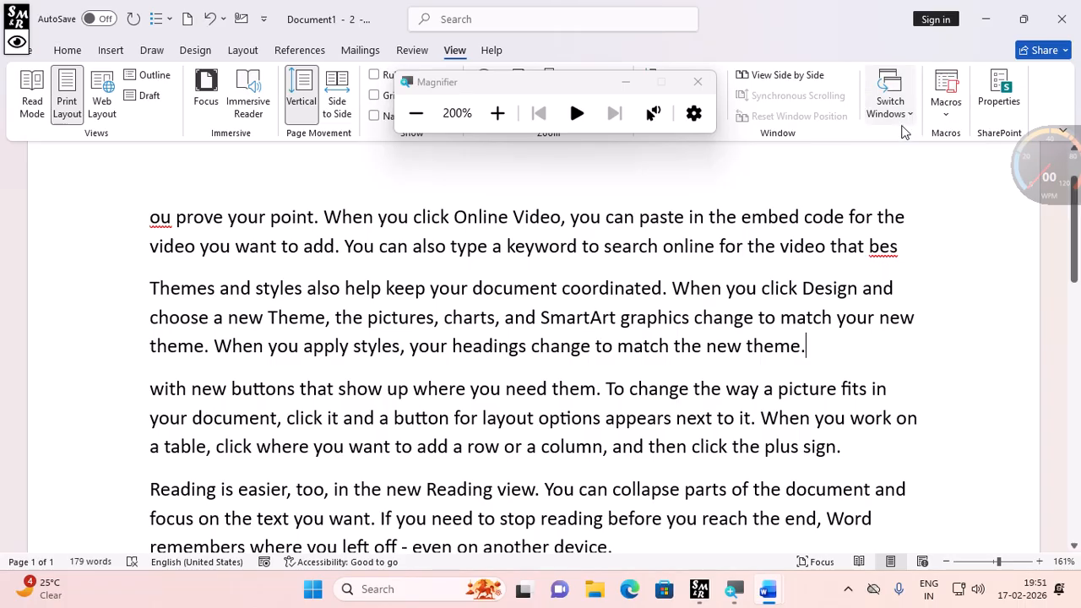
click(899, 113)
click(922, 136)
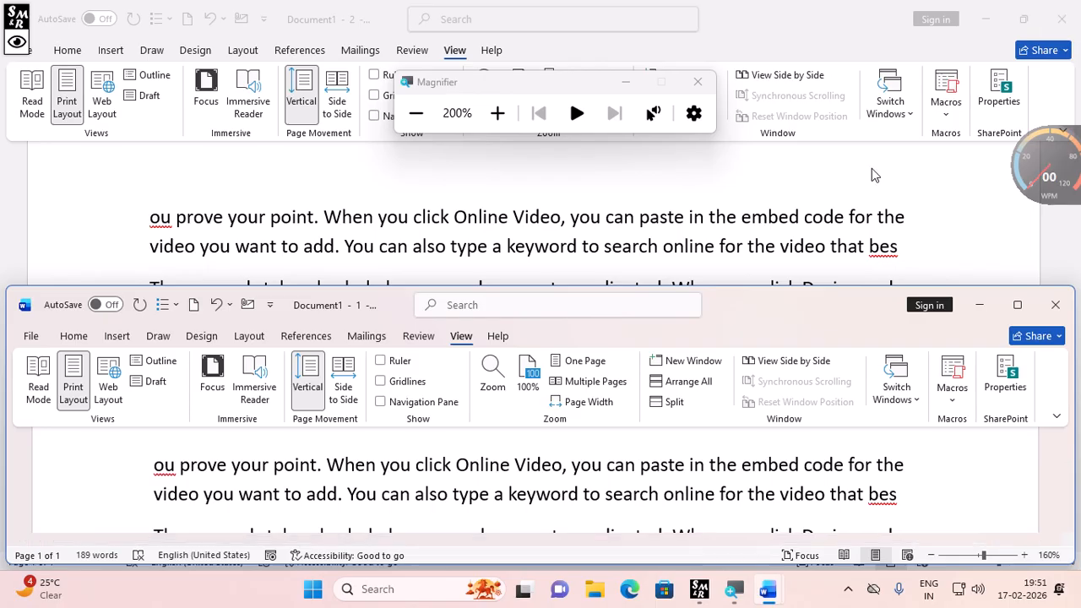
click(1070, 311)
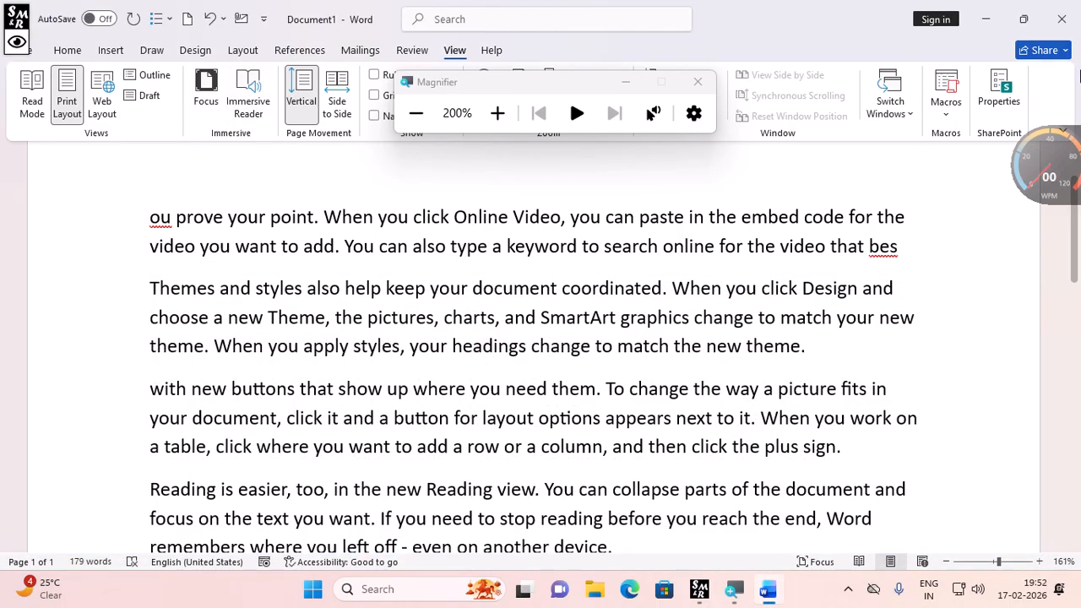
- Place the insertion point on the empty line after the last paragraph
click(414, 119)
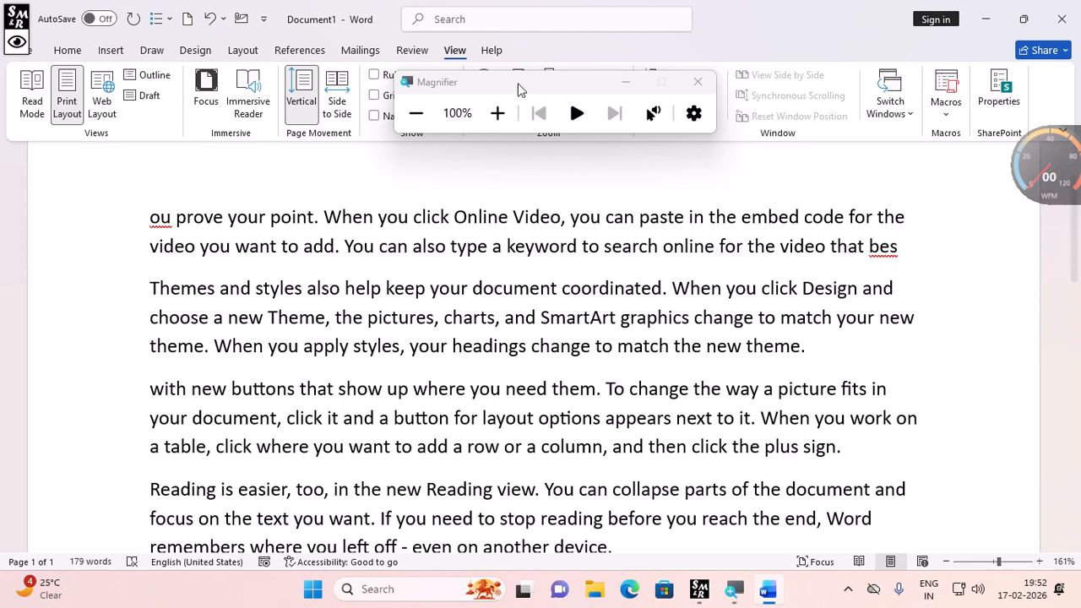
scroll(253, 447, down, 3)
click(227, 349)
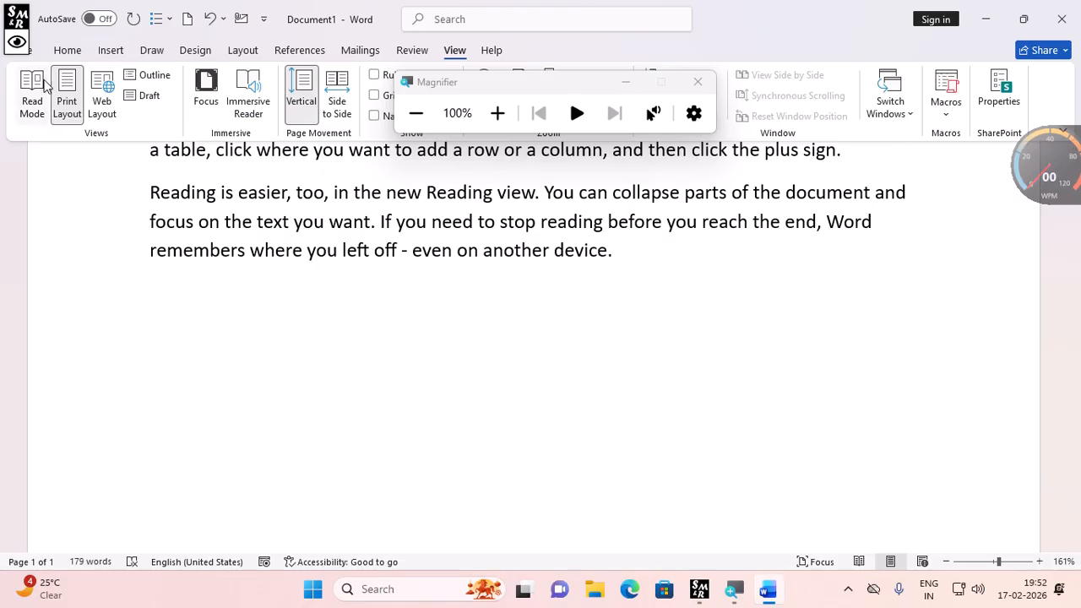
click(110, 50)
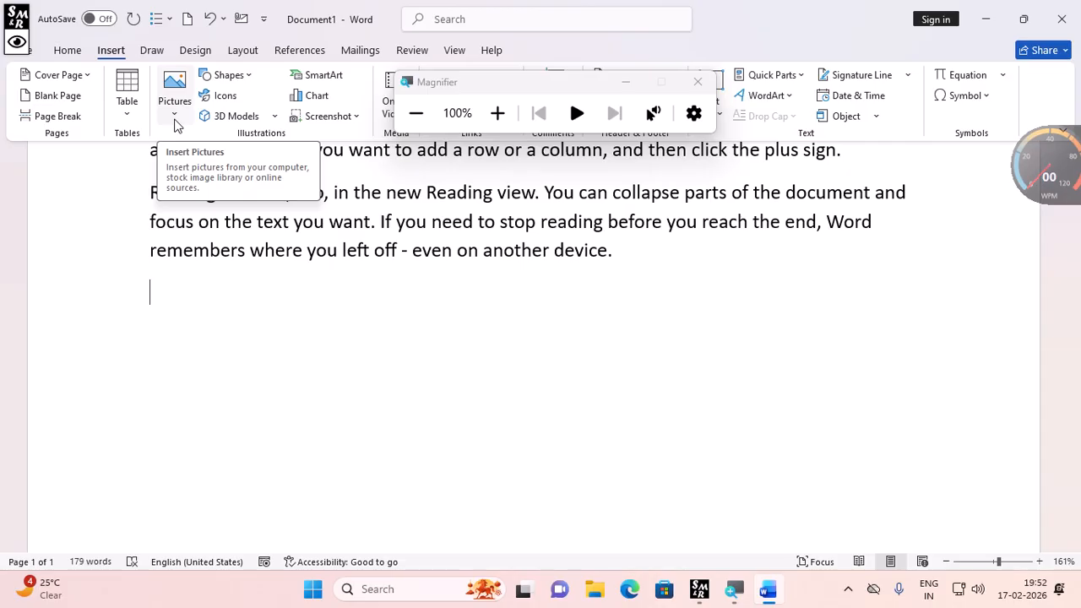
click(504, 126)
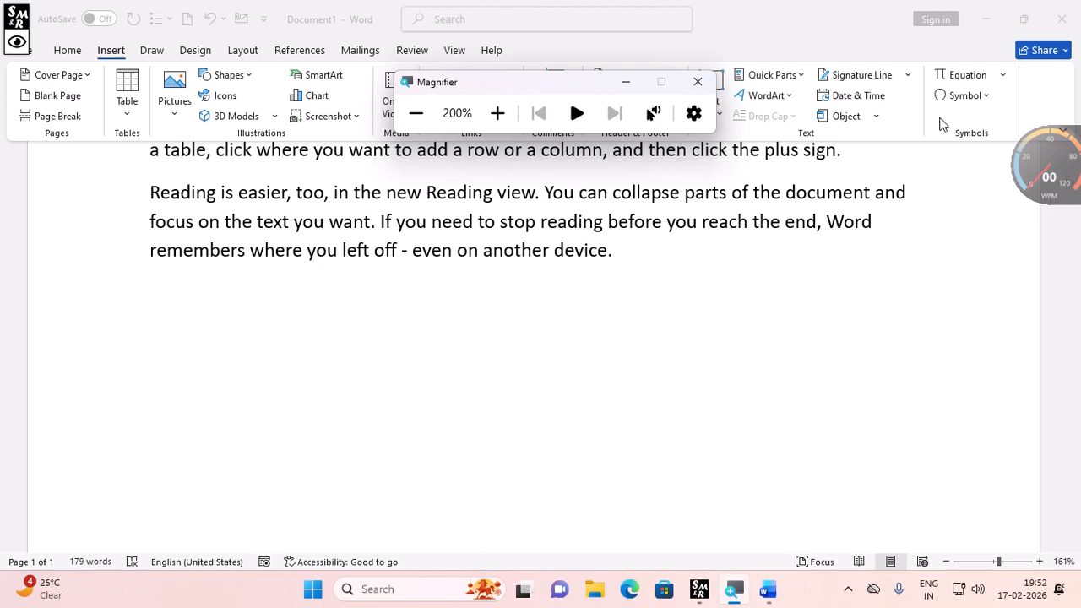
click(318, 9)
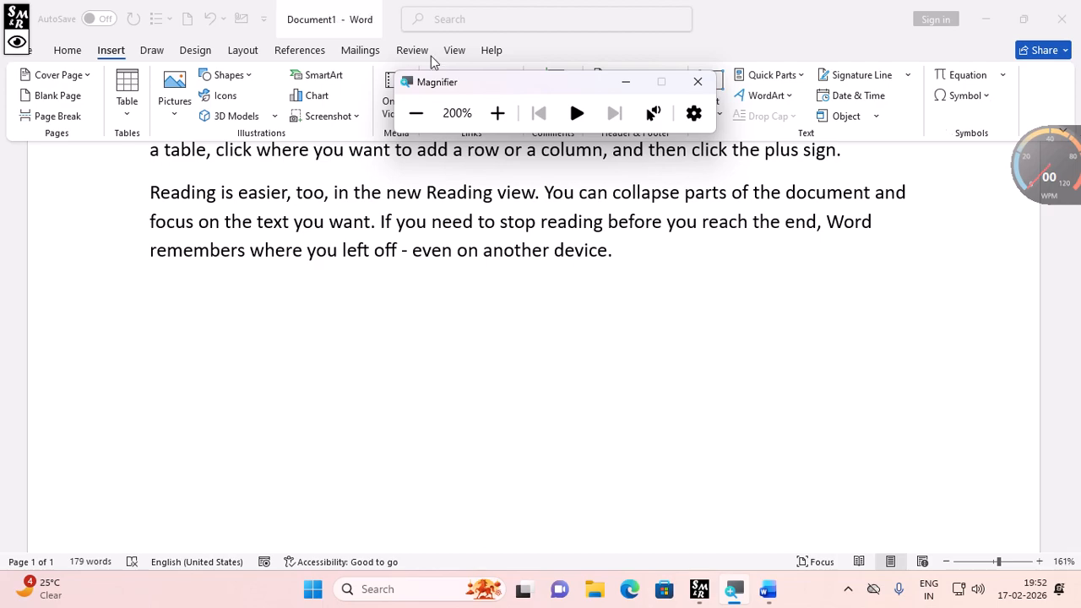
click(454, 50)
- Start recording a macro named Macro1 and assign it the keyboard shortcut Ctrl+Q
click(945, 119)
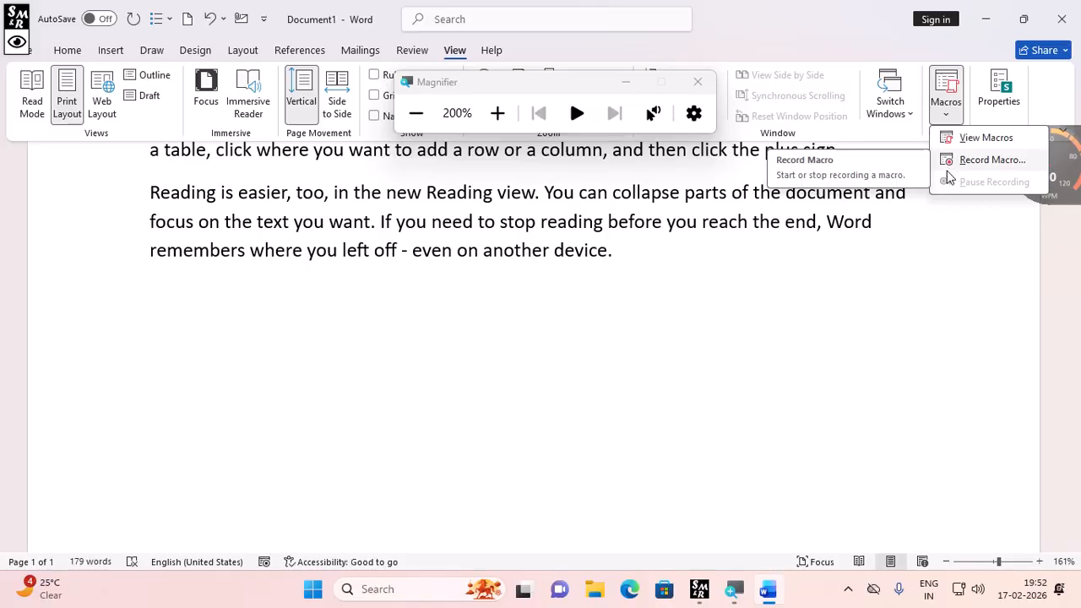
click(951, 167)
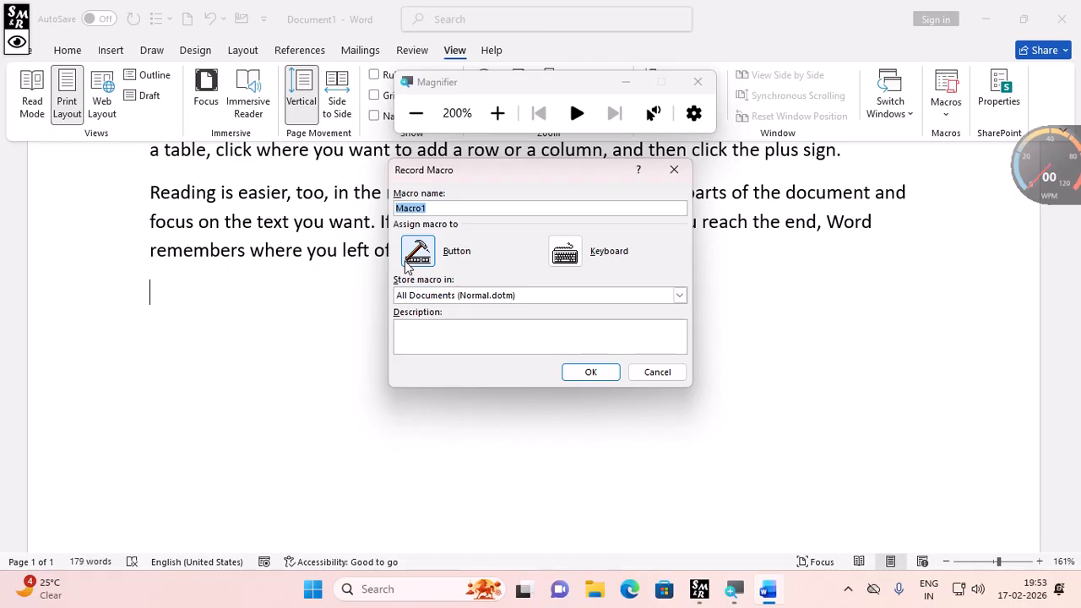
click(565, 252)
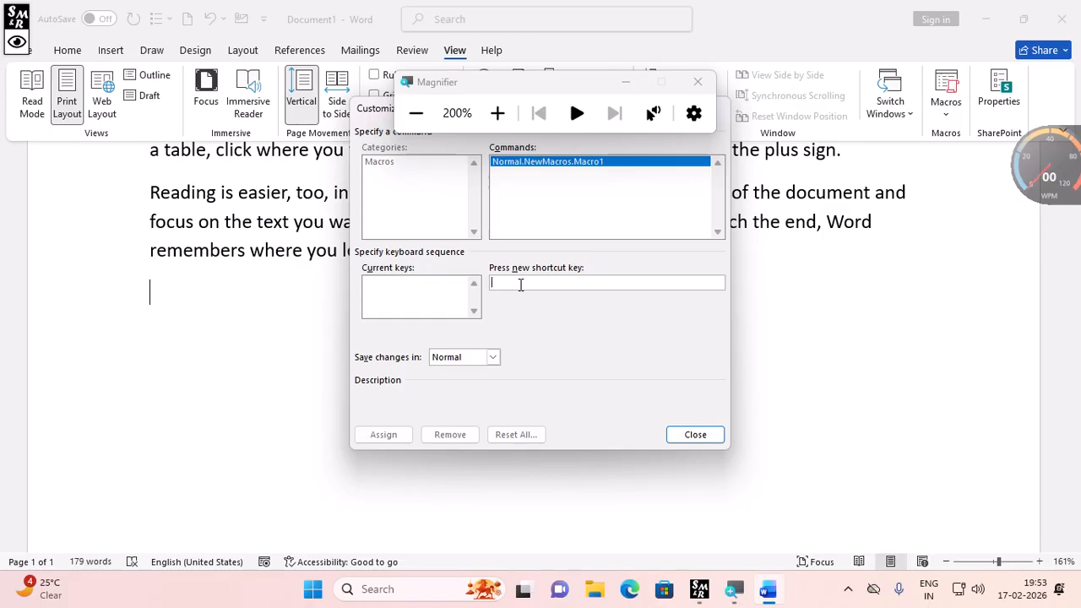
key(ctrl+q)
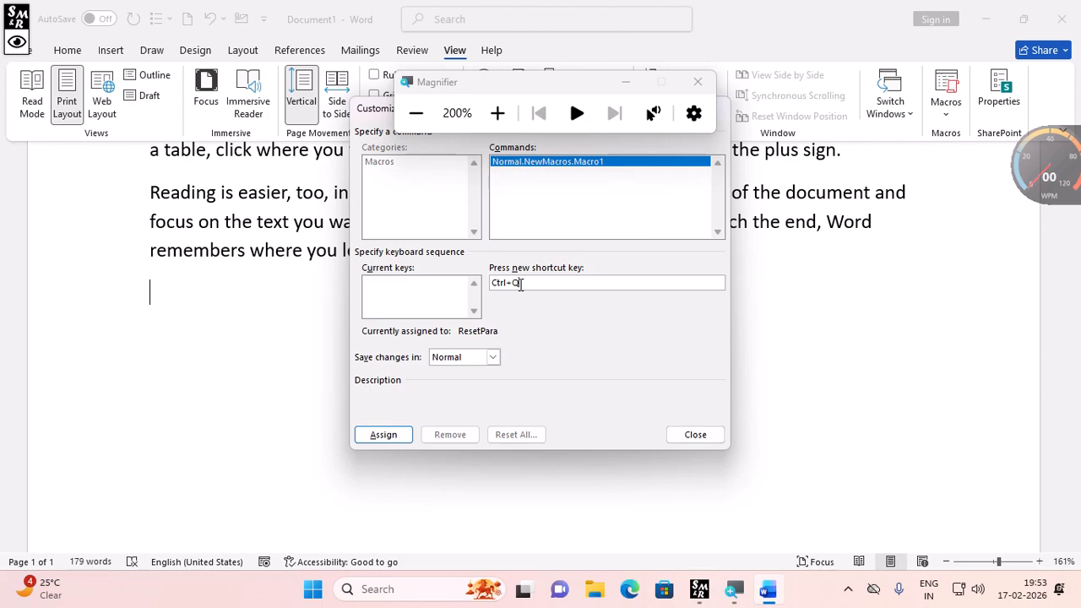
click(384, 435)
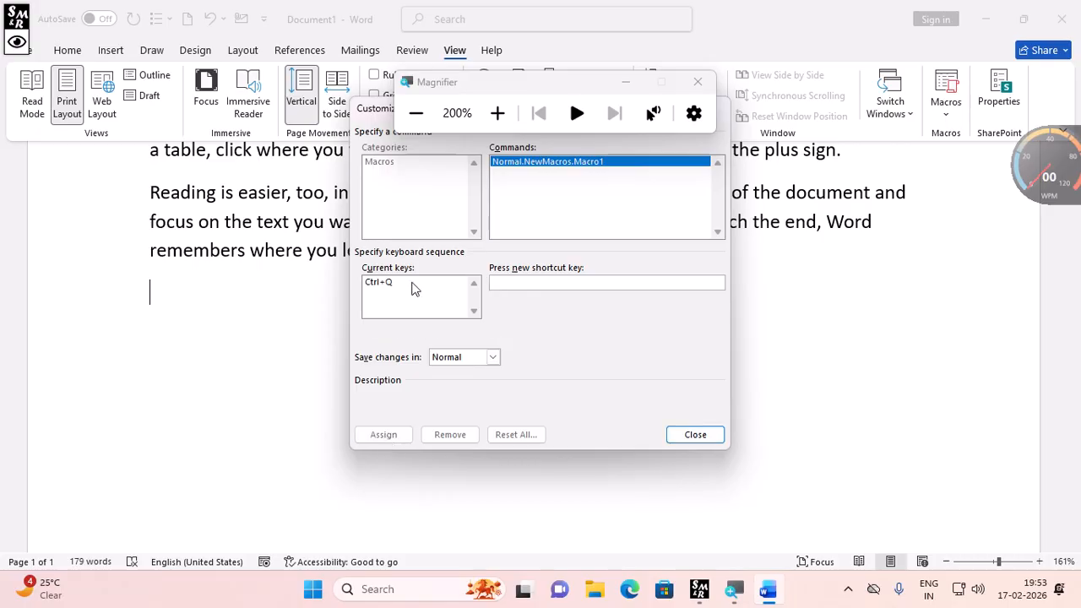
click(694, 435)
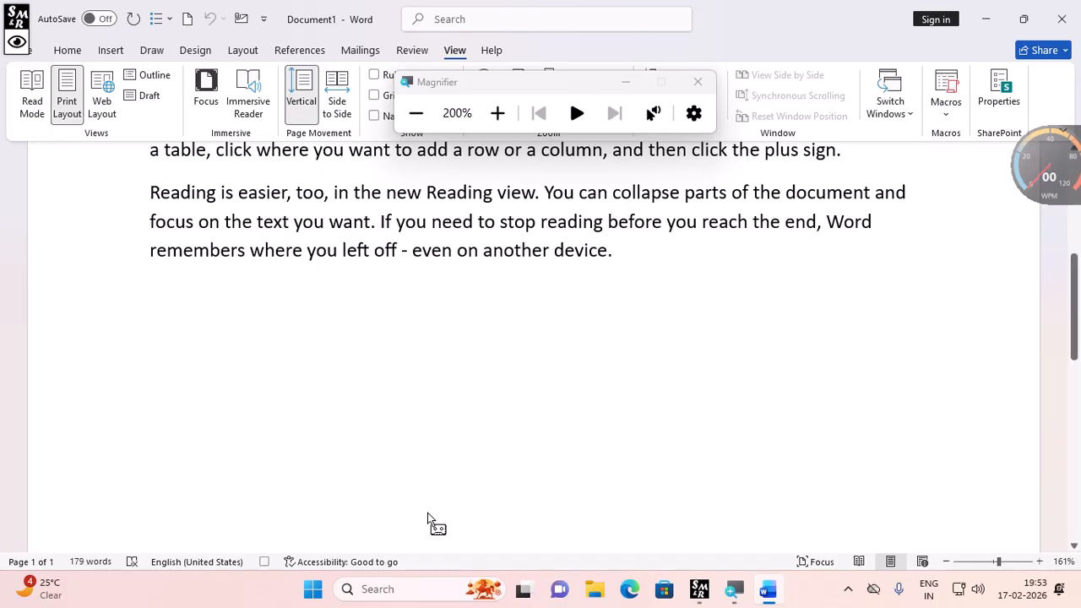
- Insert the picture 'images (1)' from the Desktop while recording
click(111, 51)
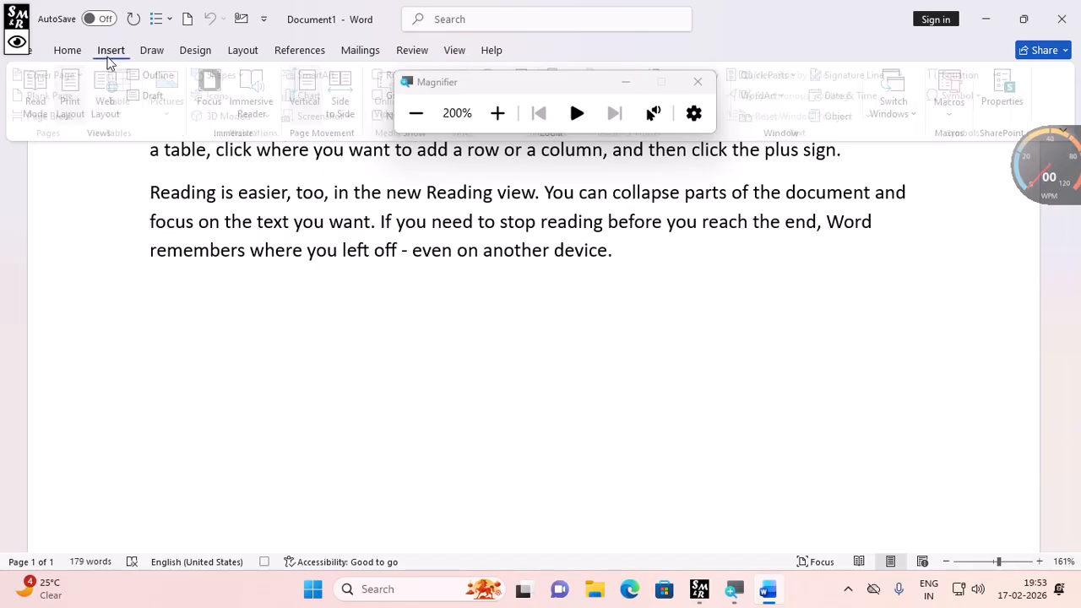
click(175, 119)
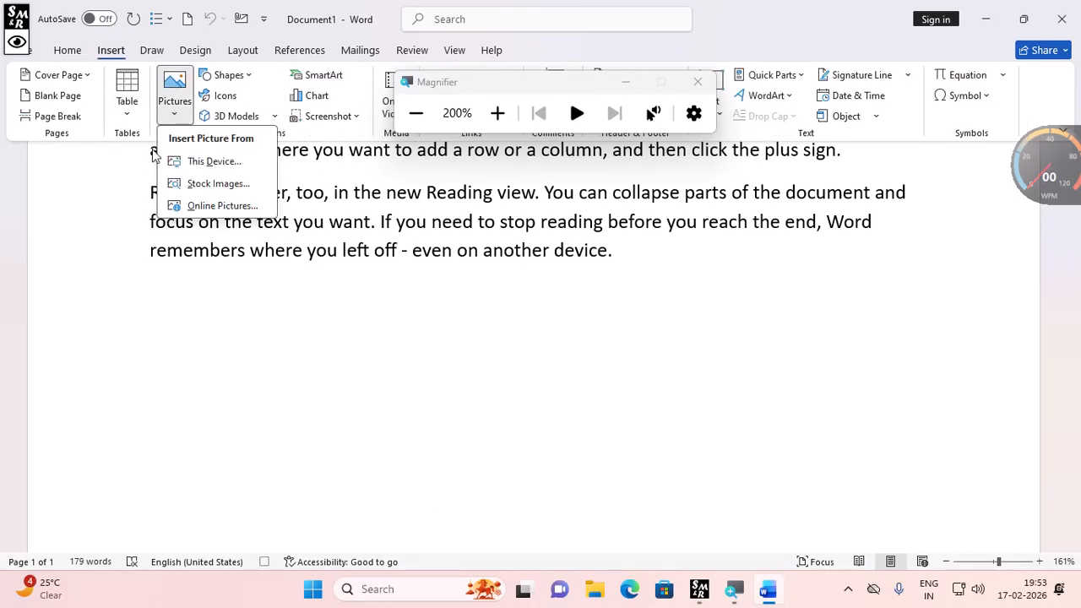
click(210, 169)
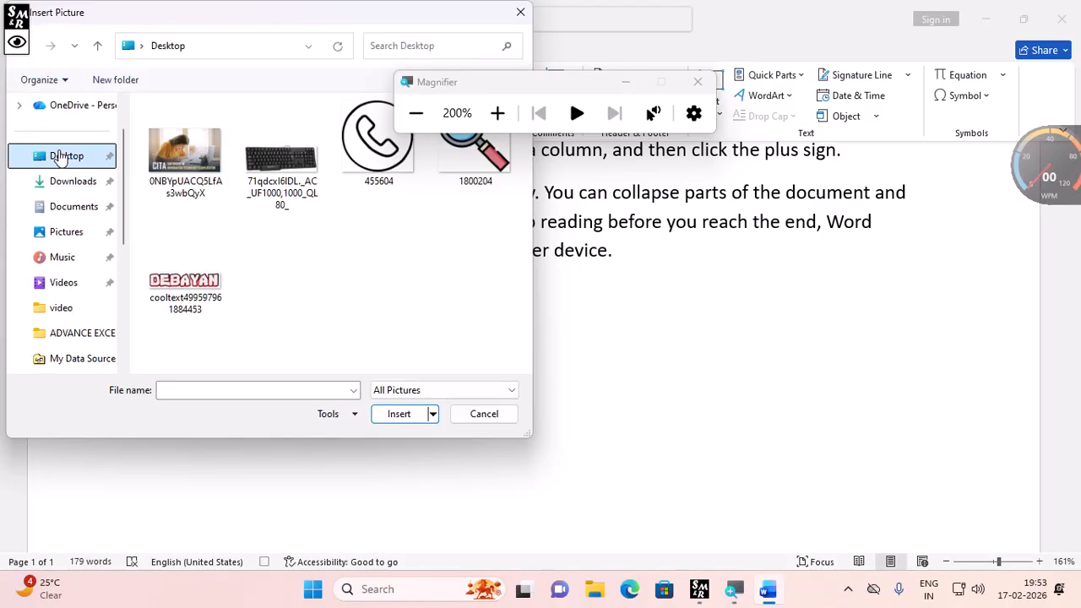
scroll(410, 301, down, 5)
scroll(438, 252, up, 1)
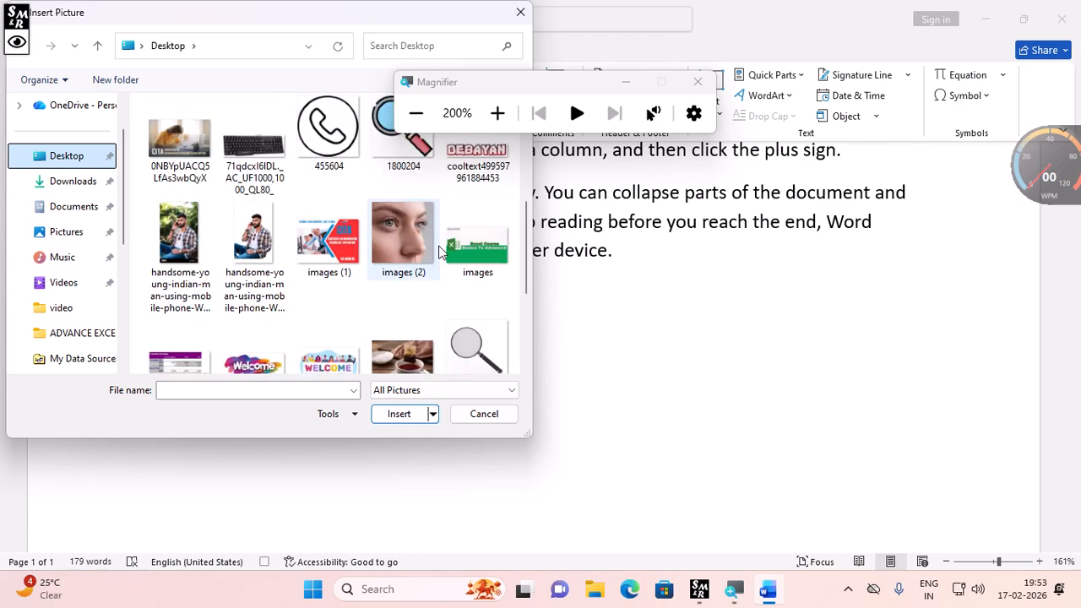
click(349, 245)
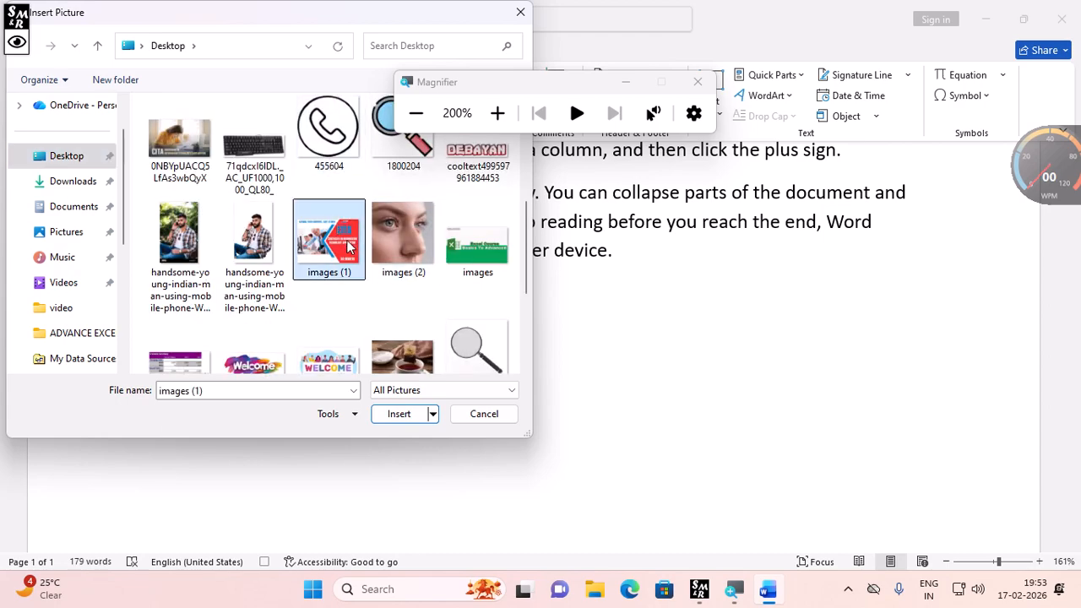
click(397, 413)
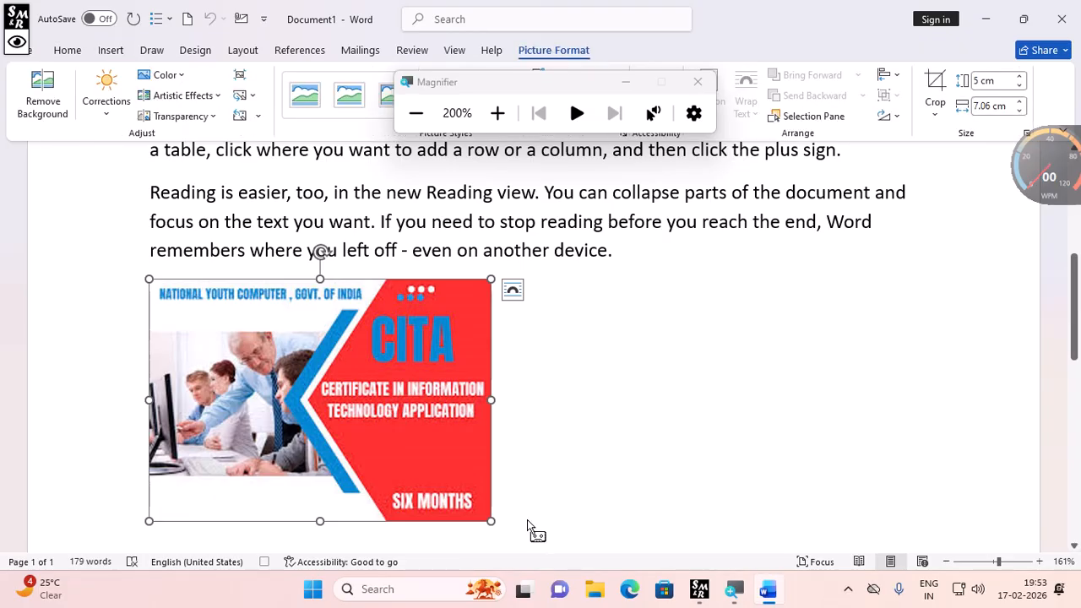
- Stop the macro recording
click(451, 49)
click(946, 113)
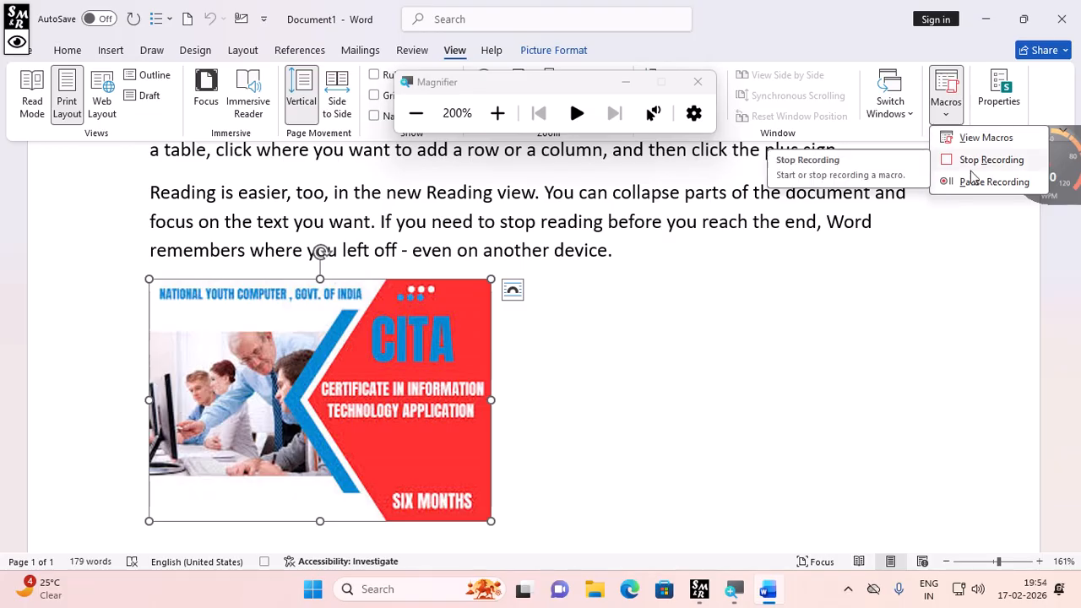
click(973, 167)
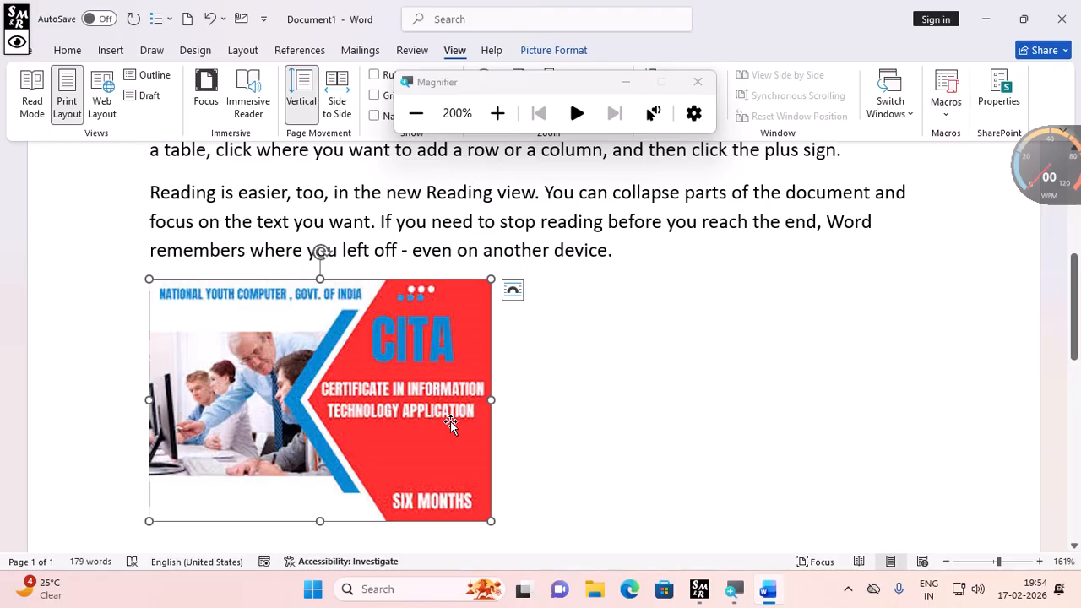
- Delete the inserted picture and run Macro1 to insert it again
key(Delete)
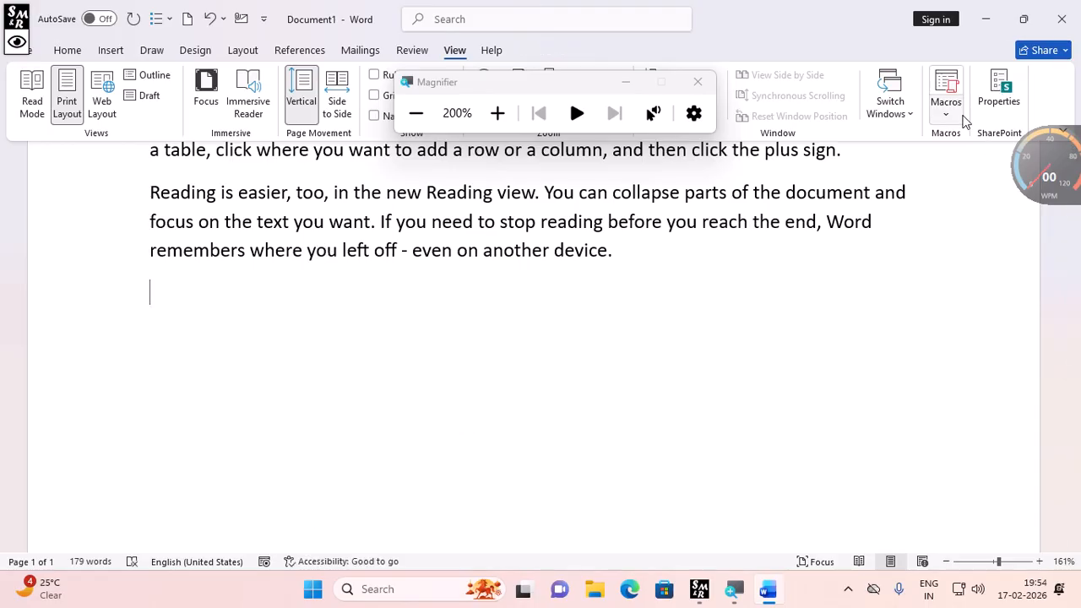
click(955, 111)
click(980, 139)
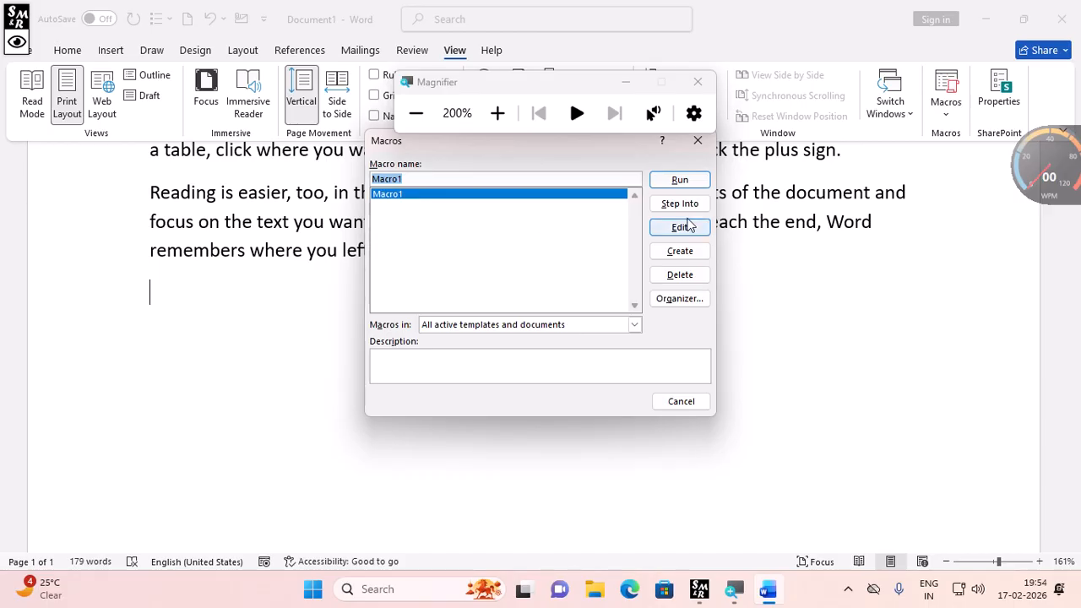
click(680, 180)
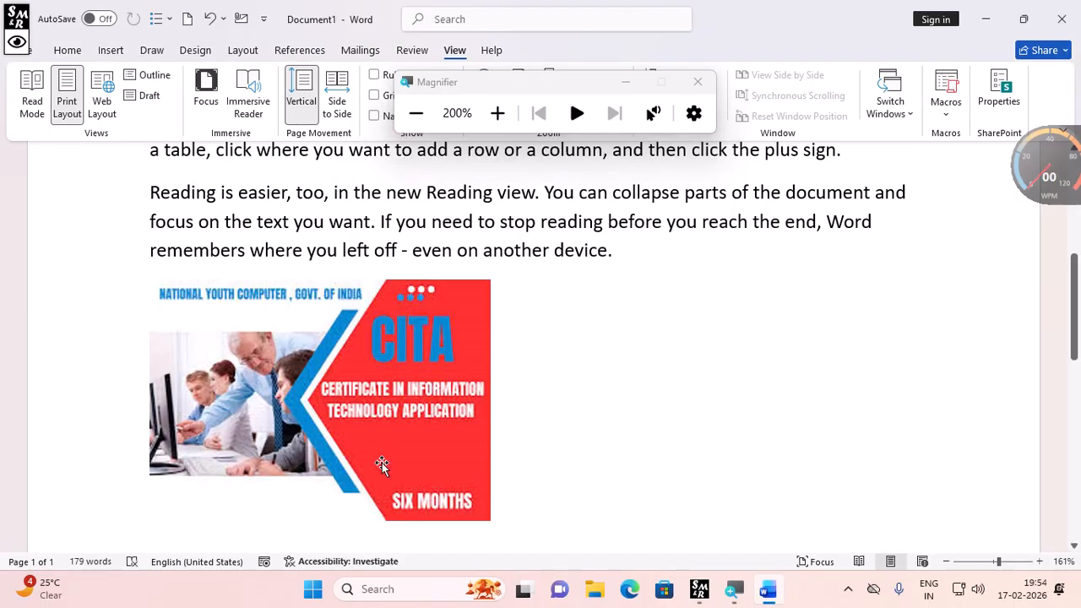
scroll(391, 512, down, 1)
scroll(391, 512, down, 5)
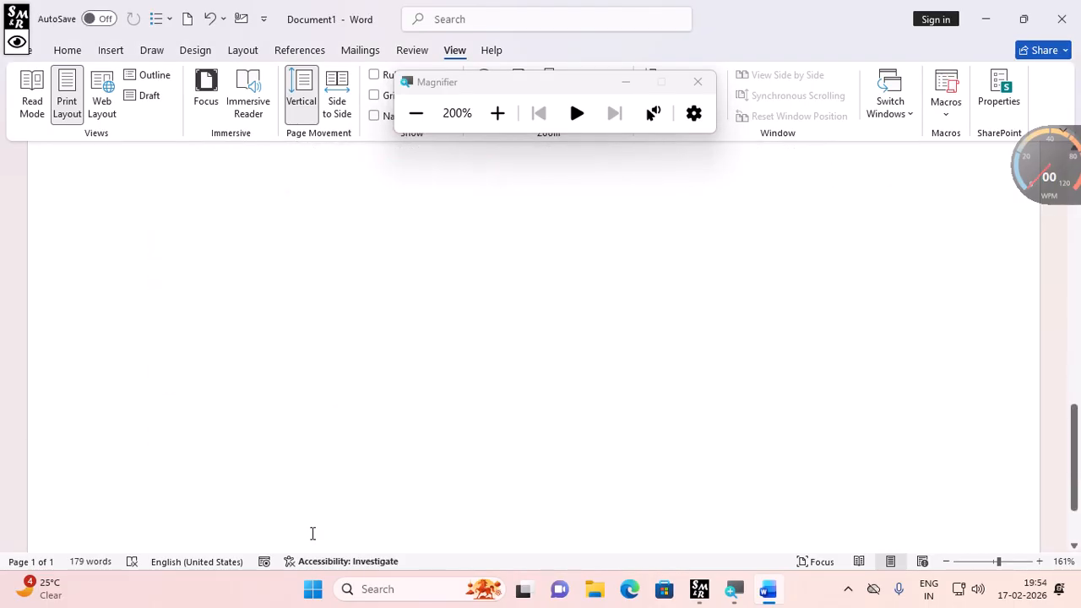